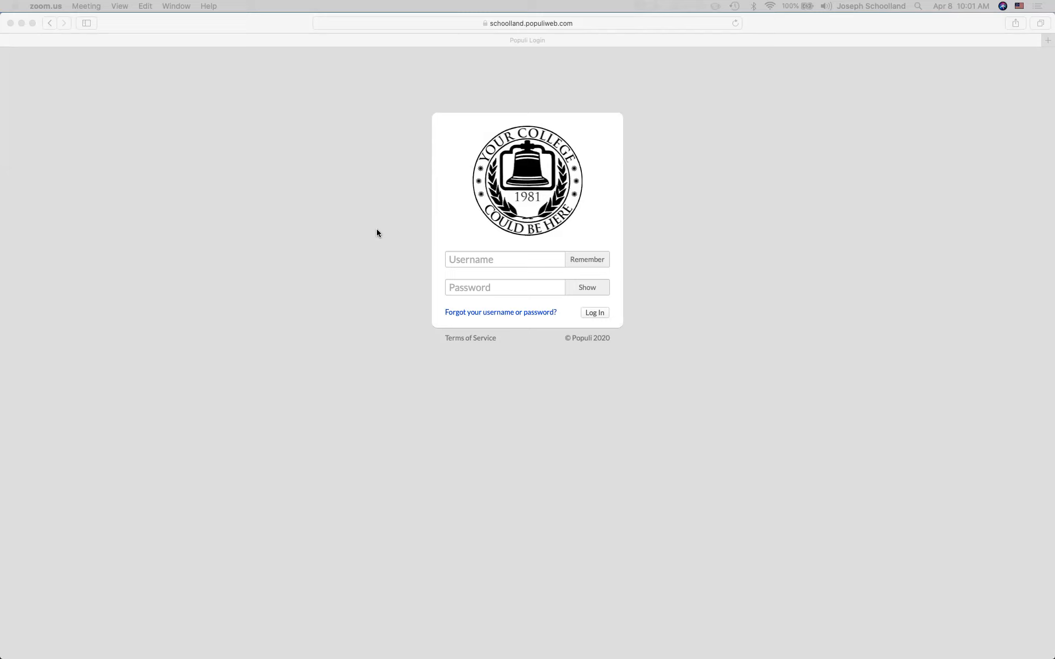
- Sign in to Populi with the saved login from Safari's autofill list
{"action": "left_click", "coordinate": [492, 259]}
{"action": "left_click", "coordinate": [492, 260]}
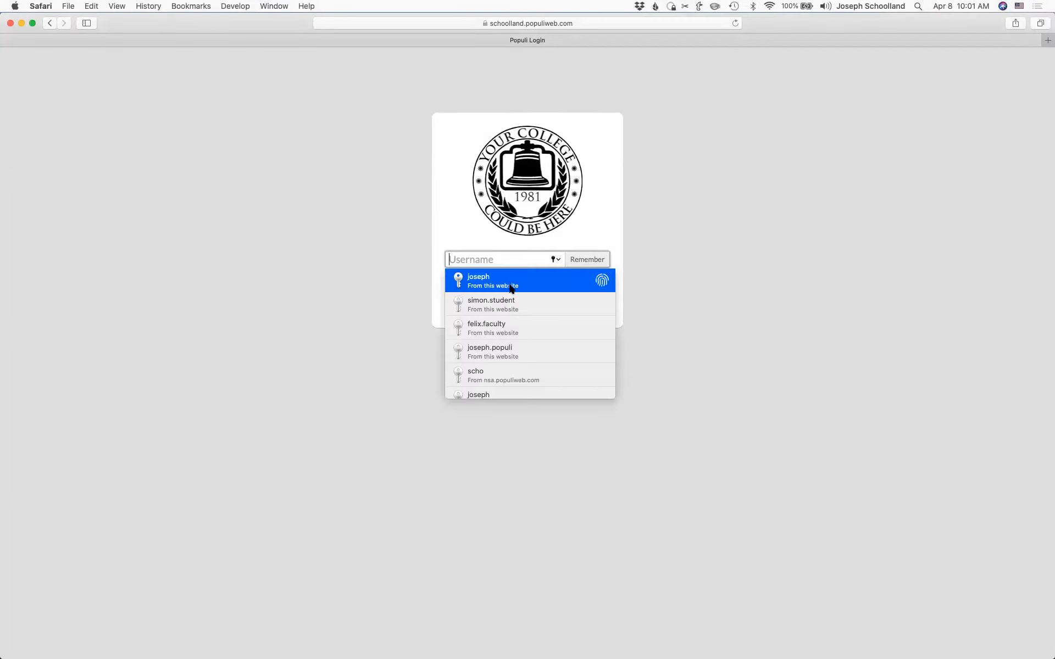
{"action": "left_click", "coordinate": [510, 288]}
{"action": "key", "text": "Return"}
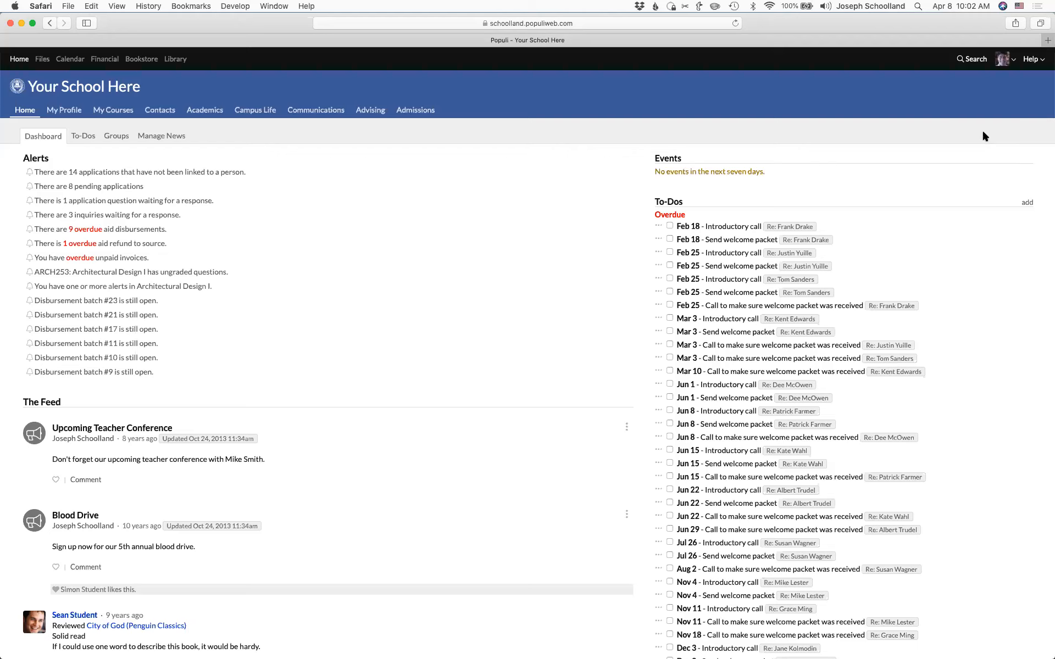
- Open the Help menu at the top right of the dashboard
{"action": "left_click", "coordinate": [1038, 63]}
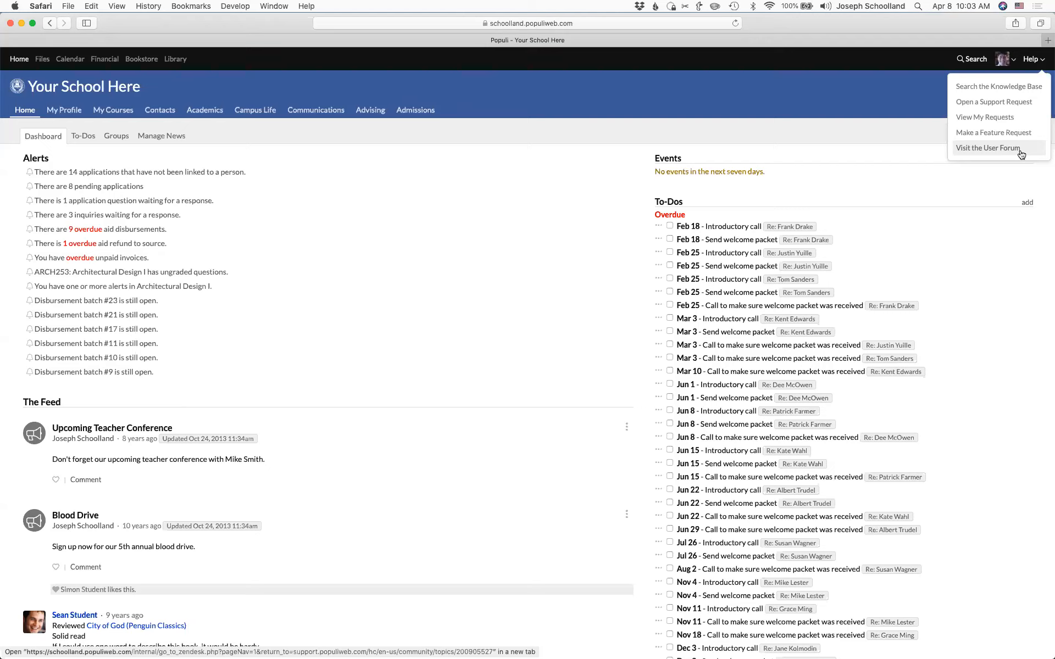
- Open Search the Knowledge Base in a new tab, then highlight and deselect the Promoted articles heading
{"action": "left_click", "coordinate": [995, 86]}
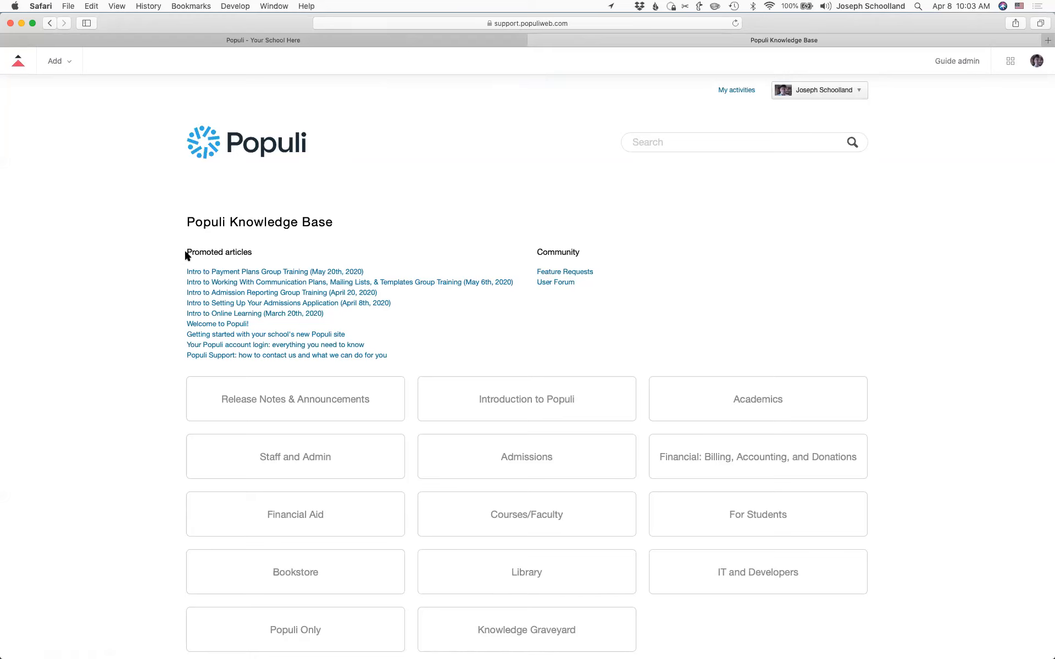
{"action": "left_click_drag", "start_coordinate": [186, 253], "coordinate": [252, 249]}
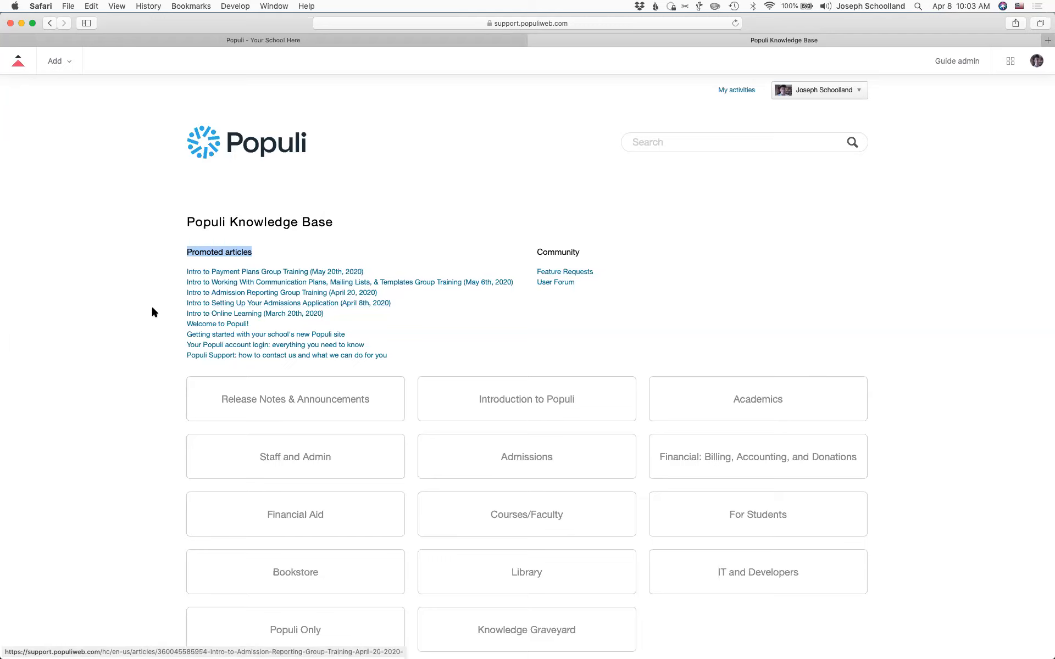
{"action": "left_click", "coordinate": [147, 341]}
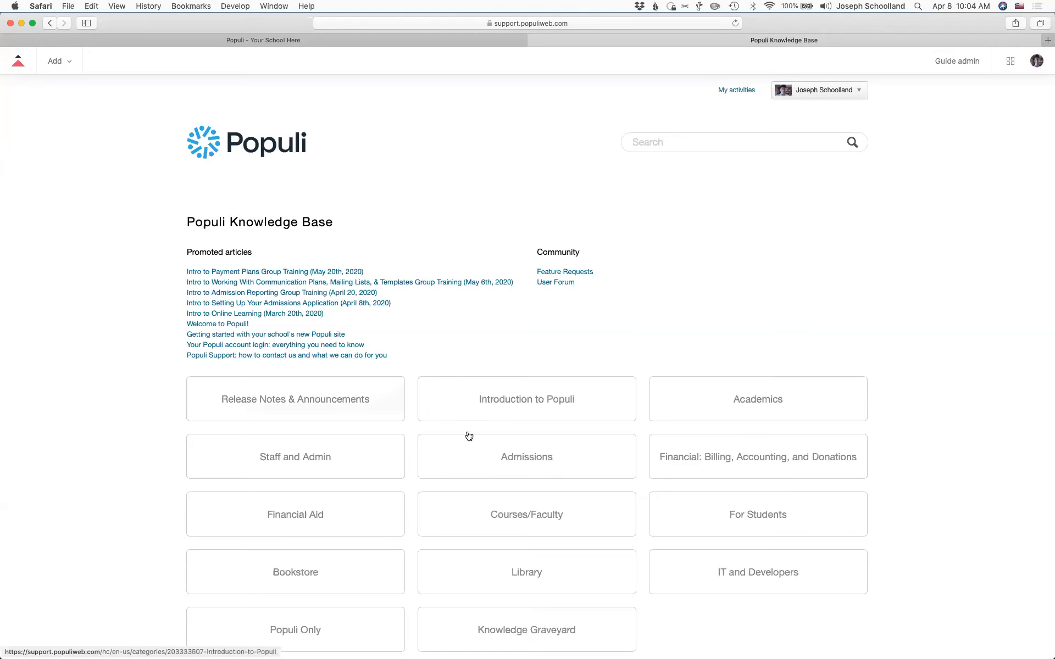
- Open the Getting Started in Admissions guide under Admissions, then switch back to the Populi - Your School Here tab
{"action": "left_click", "coordinate": [554, 466]}
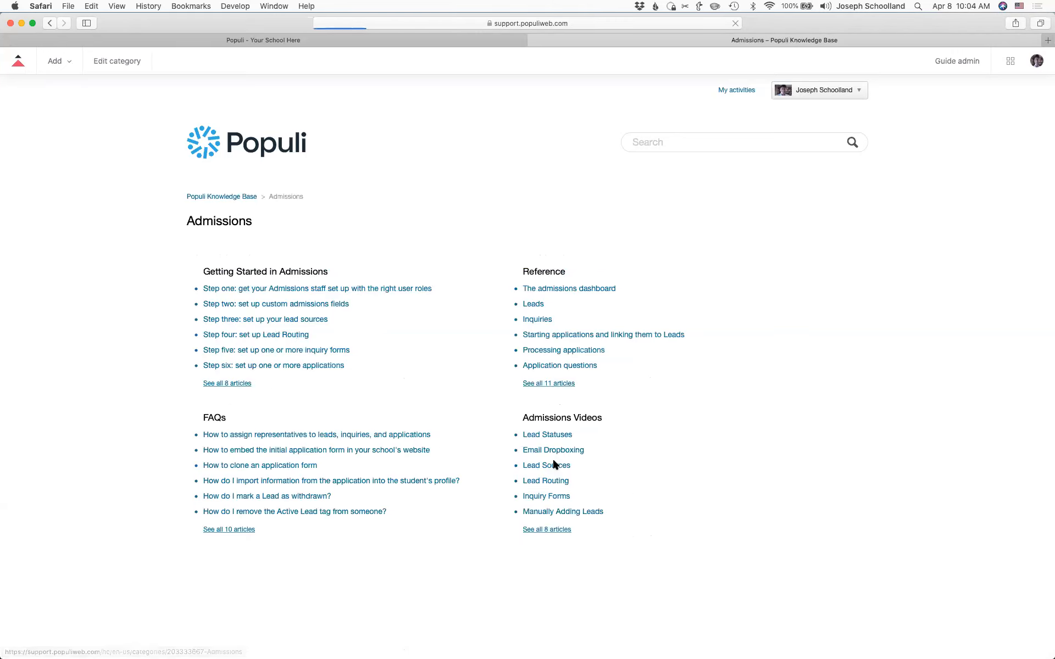
{"action": "left_click", "coordinate": [251, 273]}
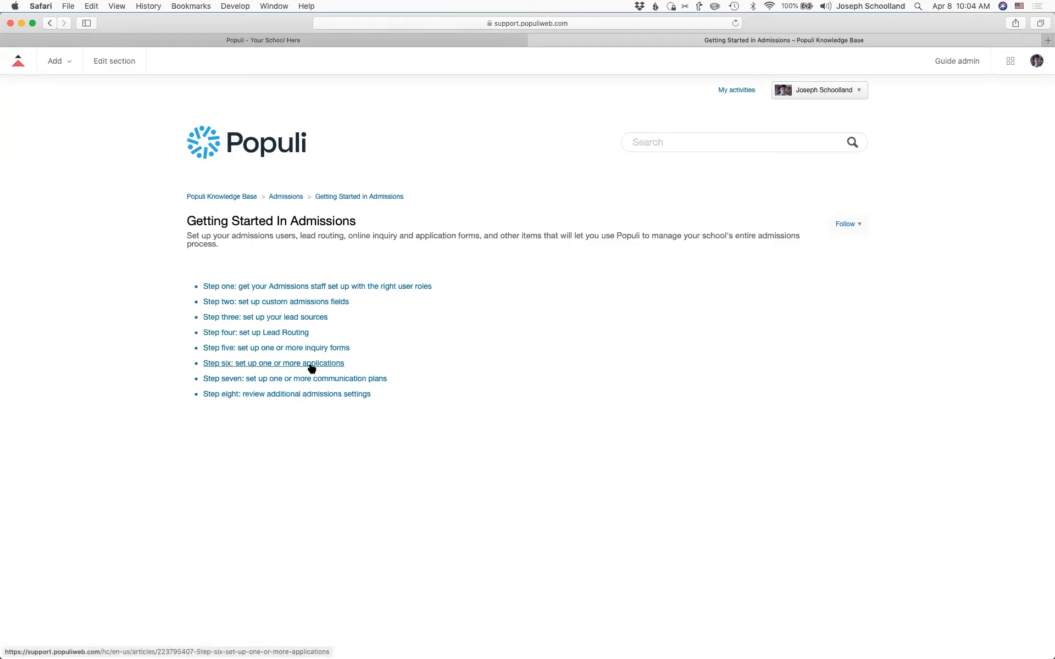
{"action": "left_click", "coordinate": [324, 42]}
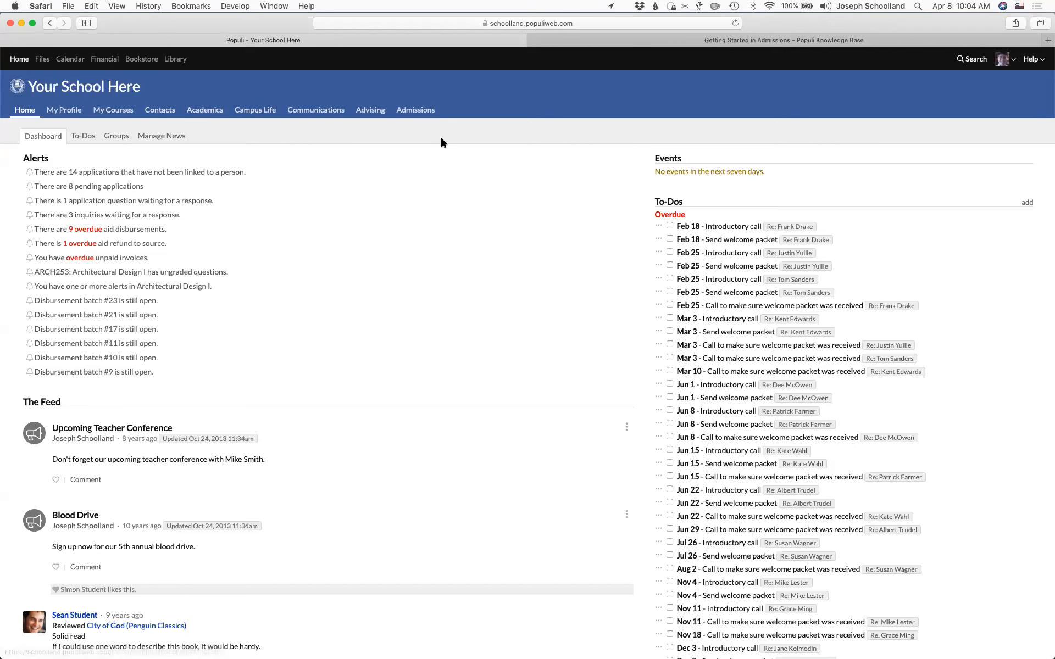
- Go to Admissions and show the Leads summary, filtered by representative and the 2013-2014 PC Term
{"action": "left_click", "coordinate": [418, 113]}
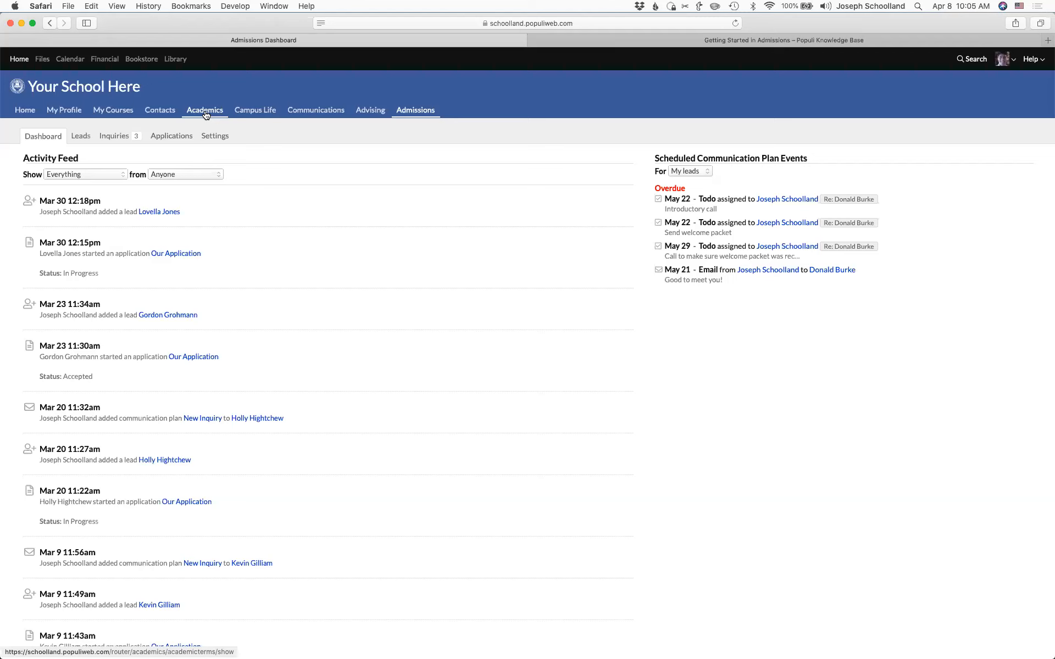
{"action": "left_click", "coordinate": [78, 141]}
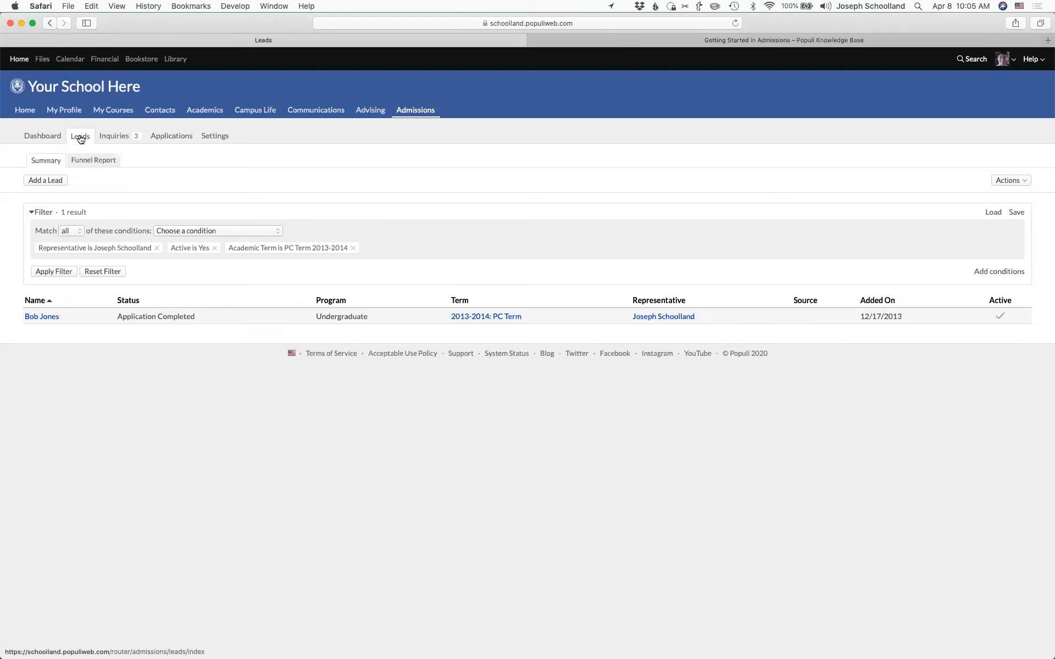
- Remove the Academic Term filter chip and reapply the filter to list 13 active leads
{"action": "left_click", "coordinate": [352, 248]}
{"action": "left_click", "coordinate": [53, 272]}
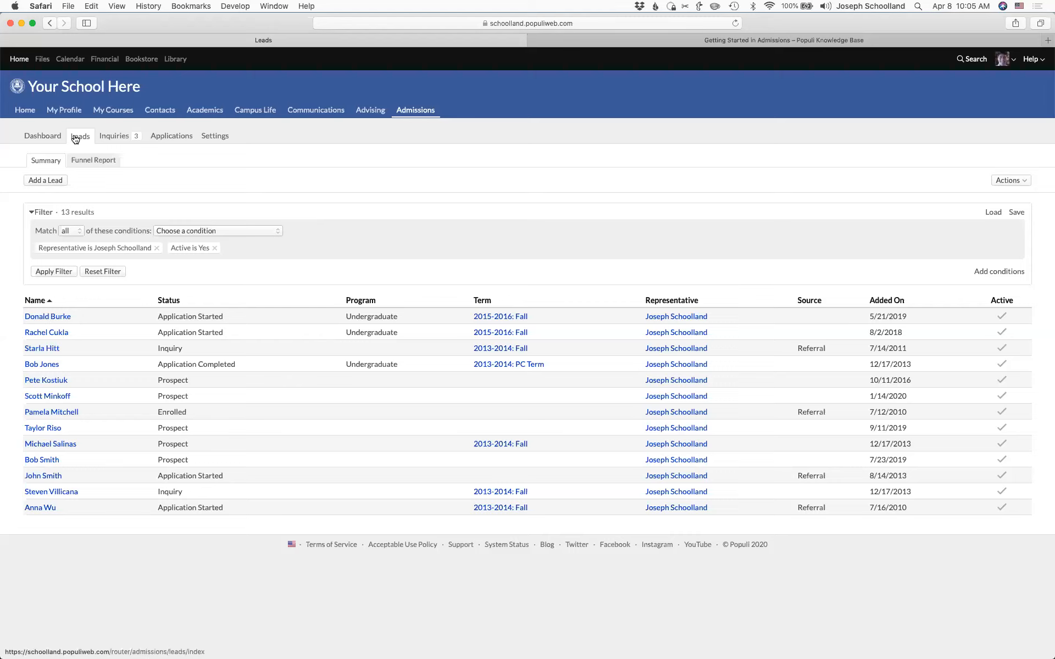
- Add a Status filter condition kept at Prospect, then open the Inquiries list of 9 inquiries
{"action": "left_click", "coordinate": [272, 230]}
{"action": "left_click", "coordinate": [222, 279]}
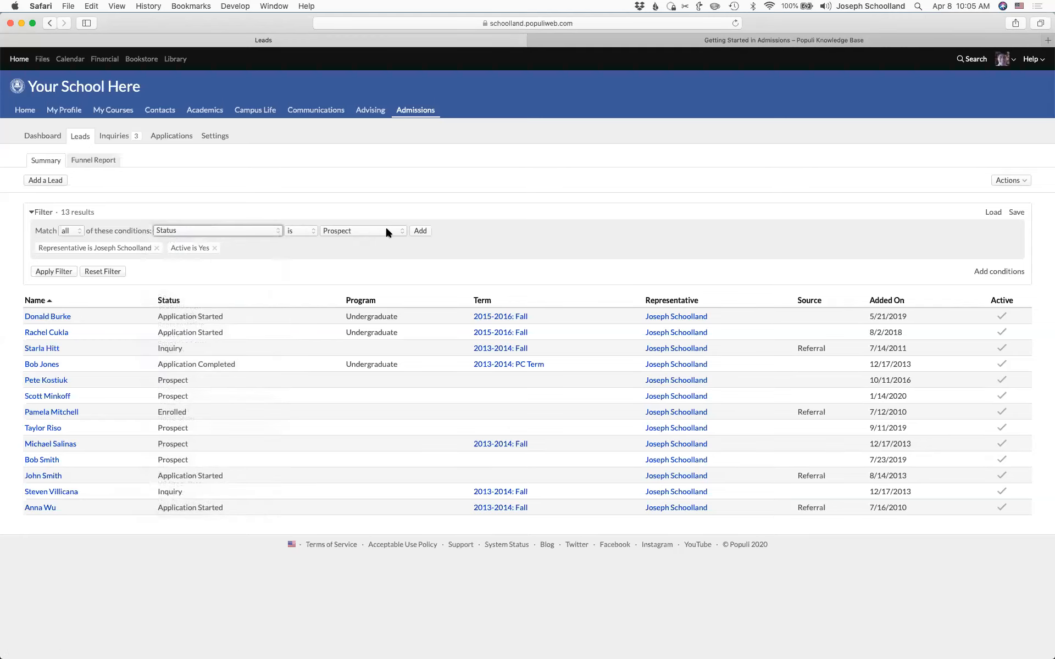
{"action": "left_click", "coordinate": [385, 231]}
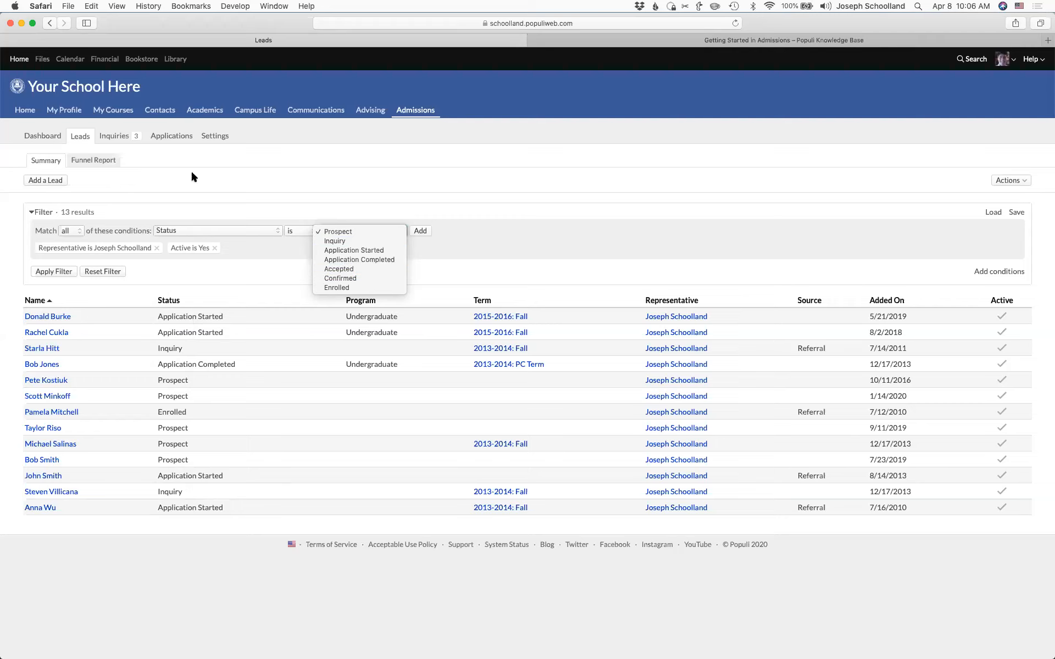
{"action": "left_click", "coordinate": [175, 163]}
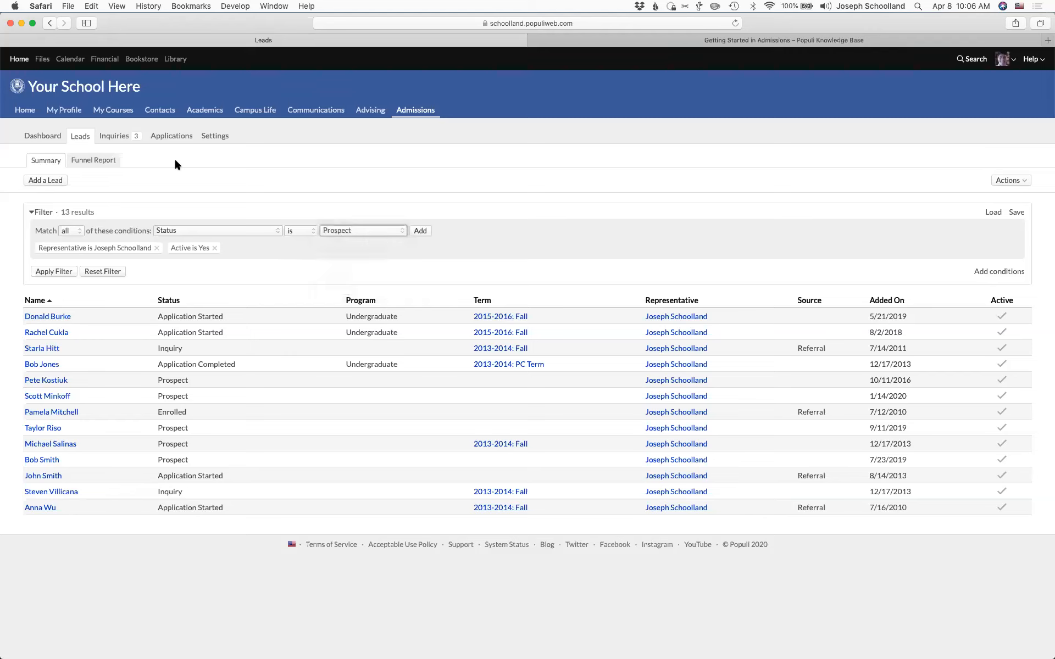
{"action": "left_click", "coordinate": [113, 136]}
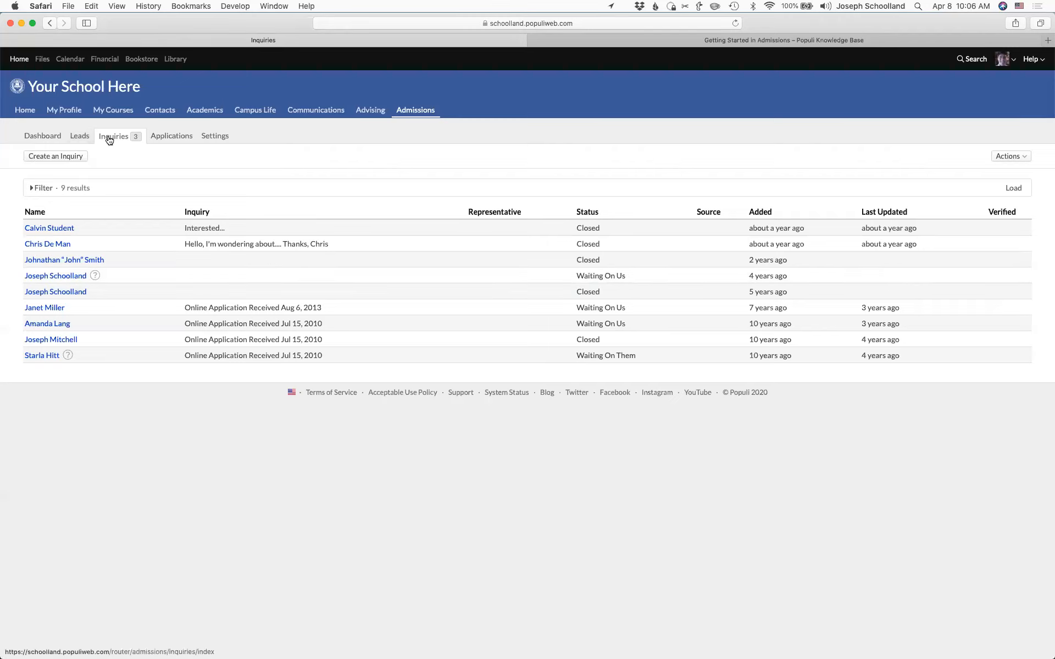
- Open the Applications summary filtered to In Progress or Submitted, showing 257 results
{"action": "left_click", "coordinate": [169, 139]}
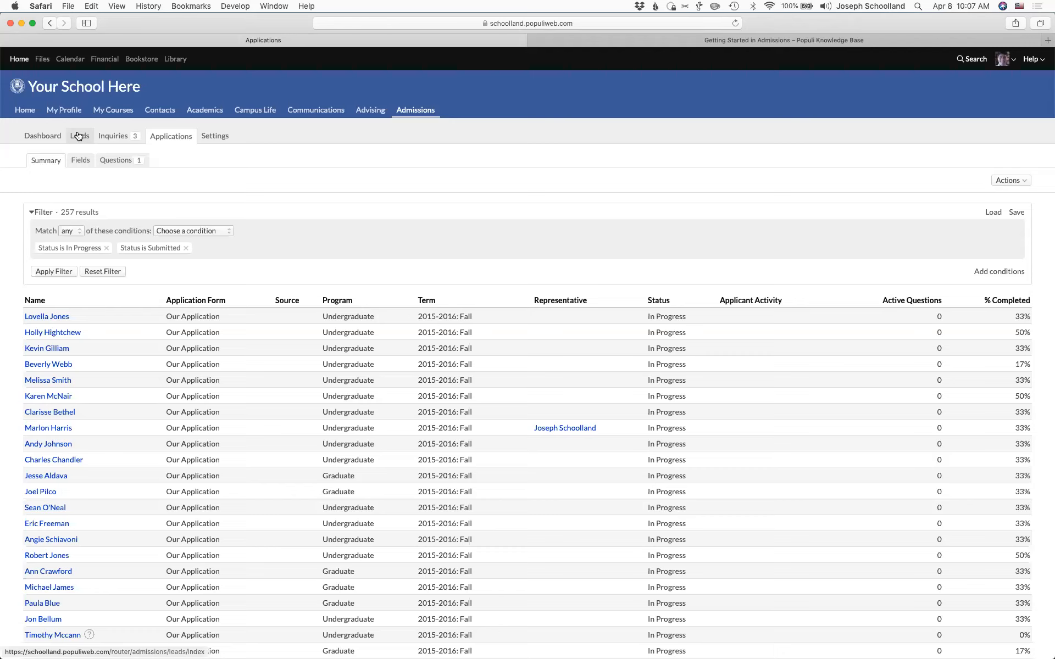
- Open the Our Application form from Admissions Settings and select its iframe embed code
{"action": "left_click", "coordinate": [220, 138]}
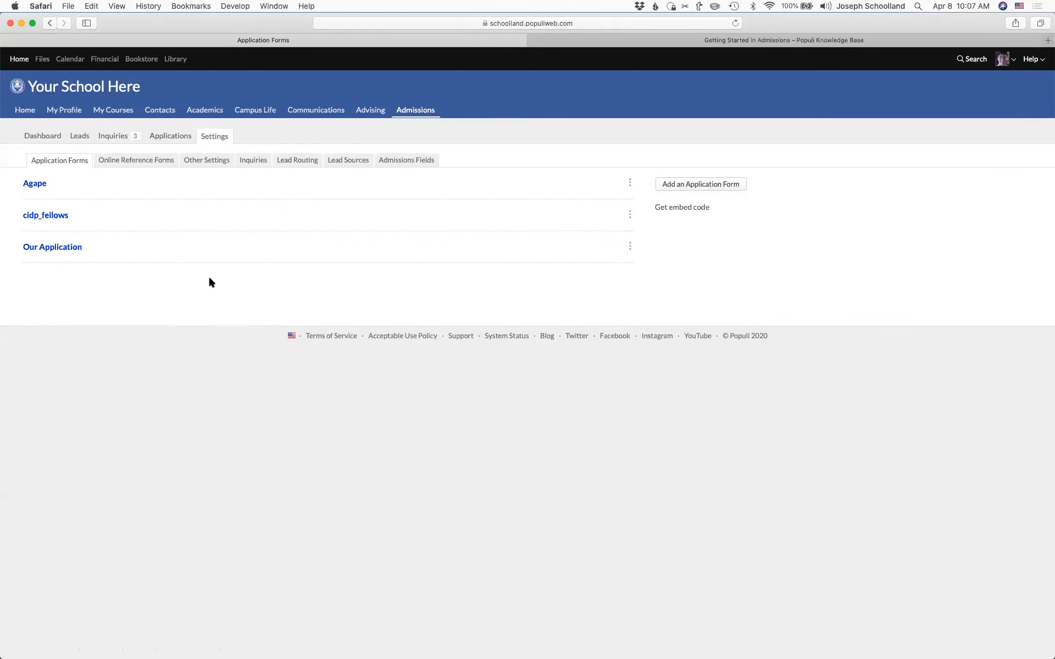
{"action": "left_click", "coordinate": [47, 249]}
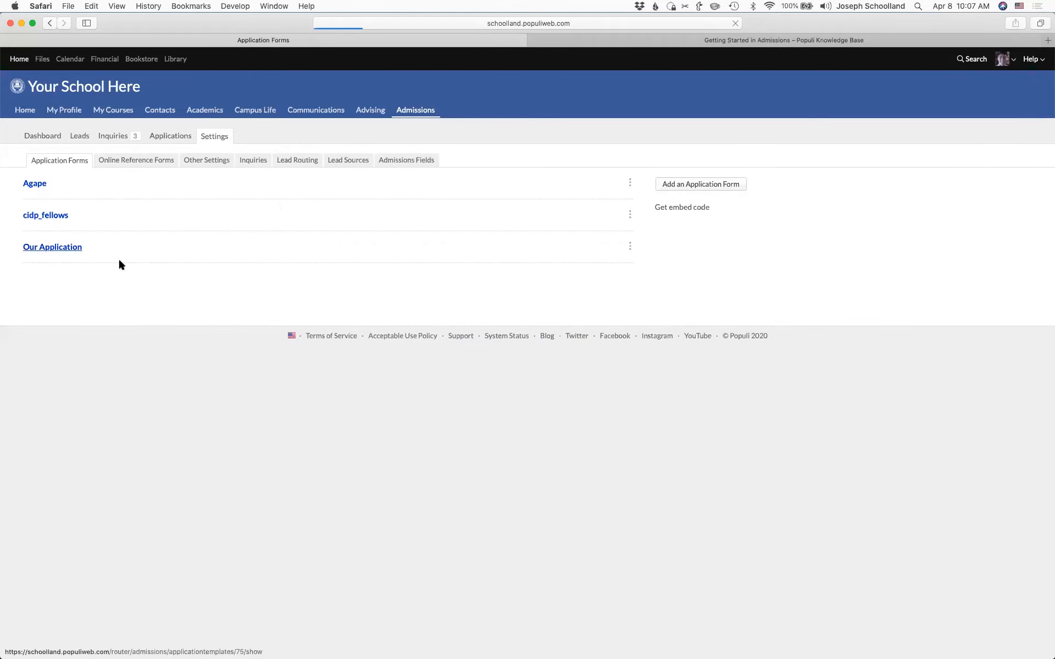
{"action": "scroll", "coordinate": [754, 537], "scroll_direction": "down", "scroll_amount": 2}
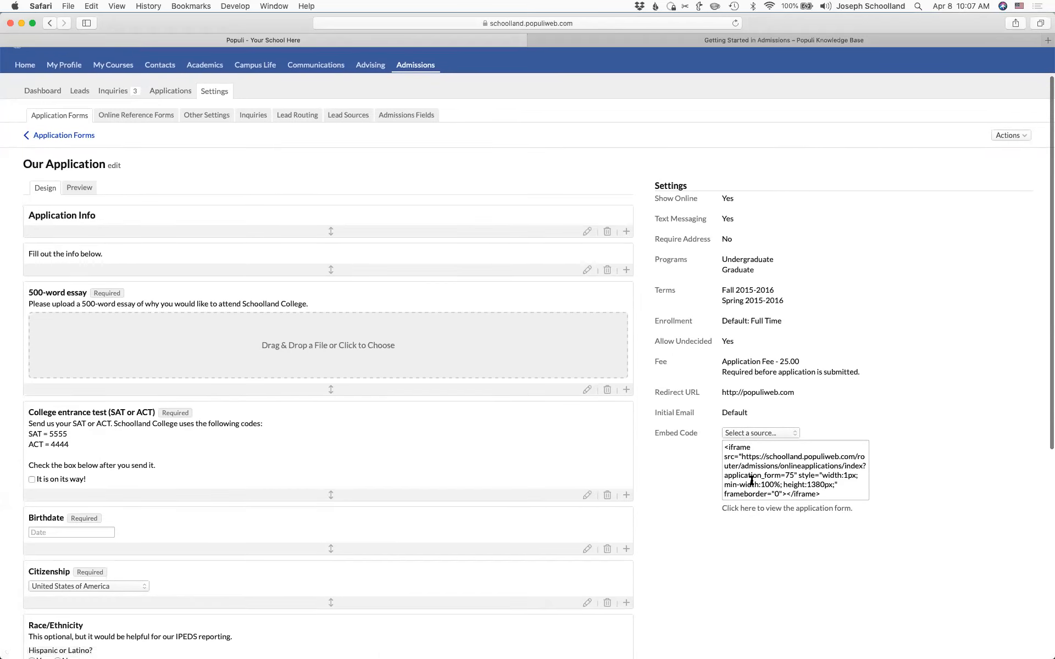
{"action": "left_click", "coordinate": [752, 481]}
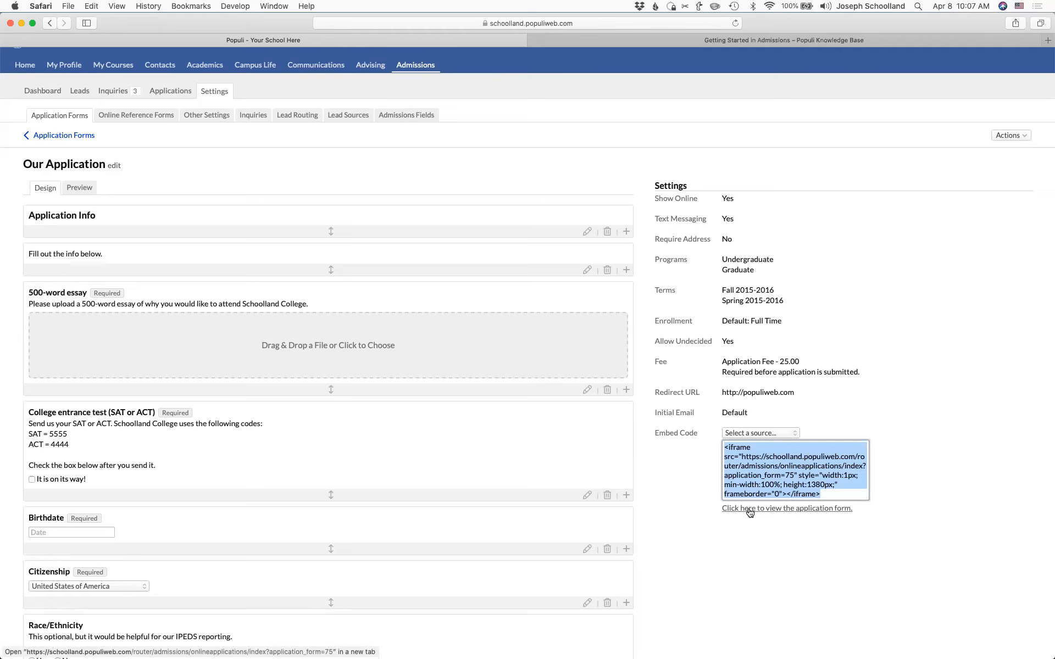
{"action": "scroll", "coordinate": [649, 293], "scroll_direction": "up", "scroll_amount": 2}
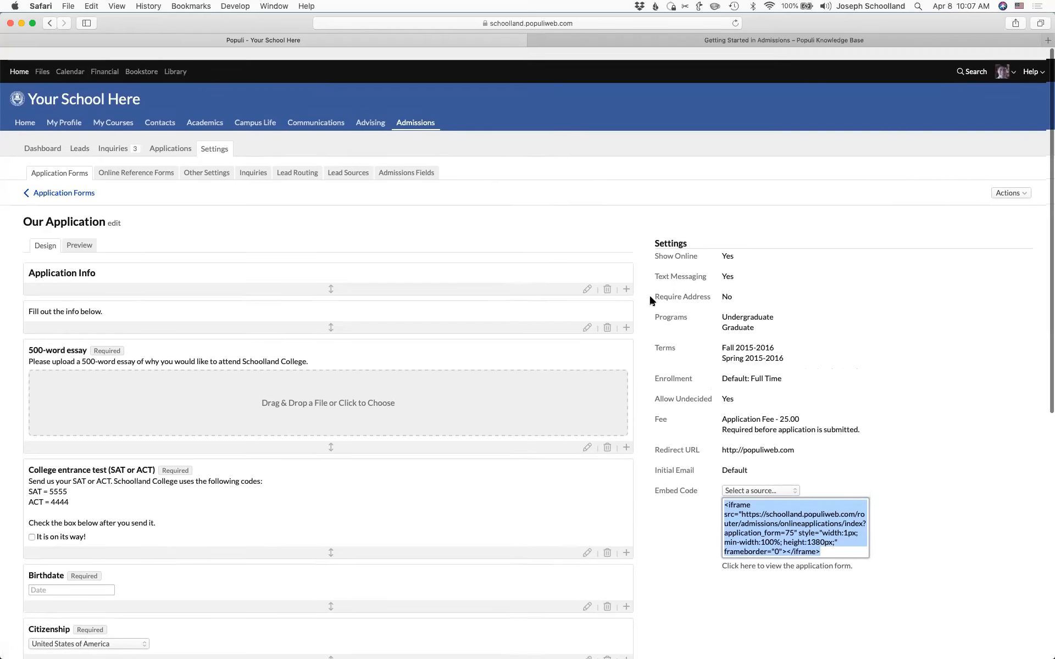
- Check the custom CSS box under Other Settings, then return to the Application Forms list
{"action": "left_click", "coordinate": [218, 165]}
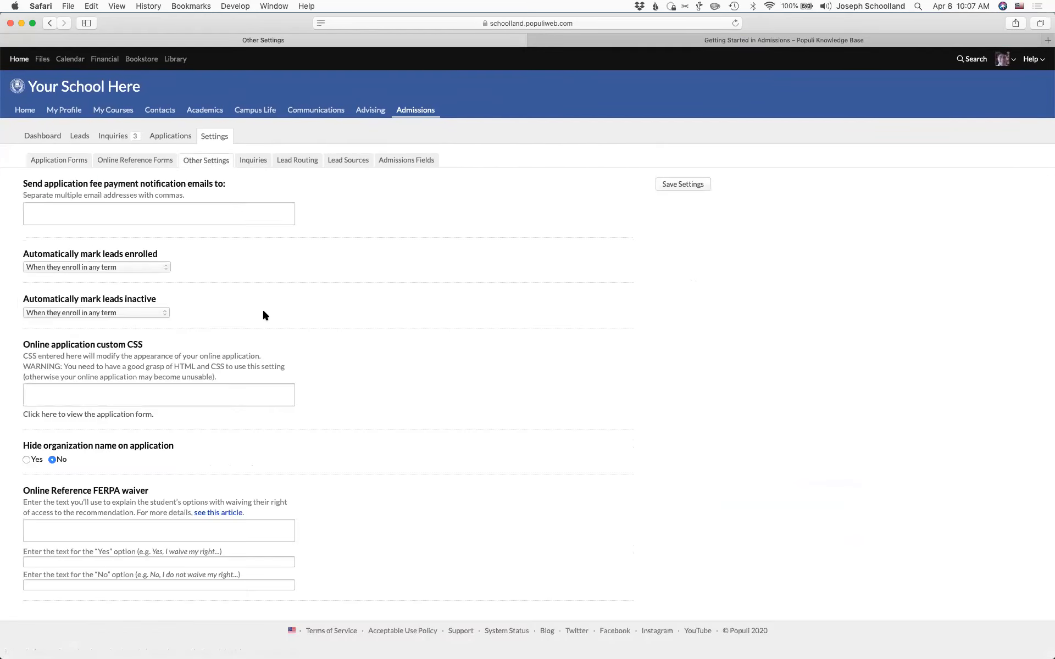
{"action": "left_click", "coordinate": [172, 393]}
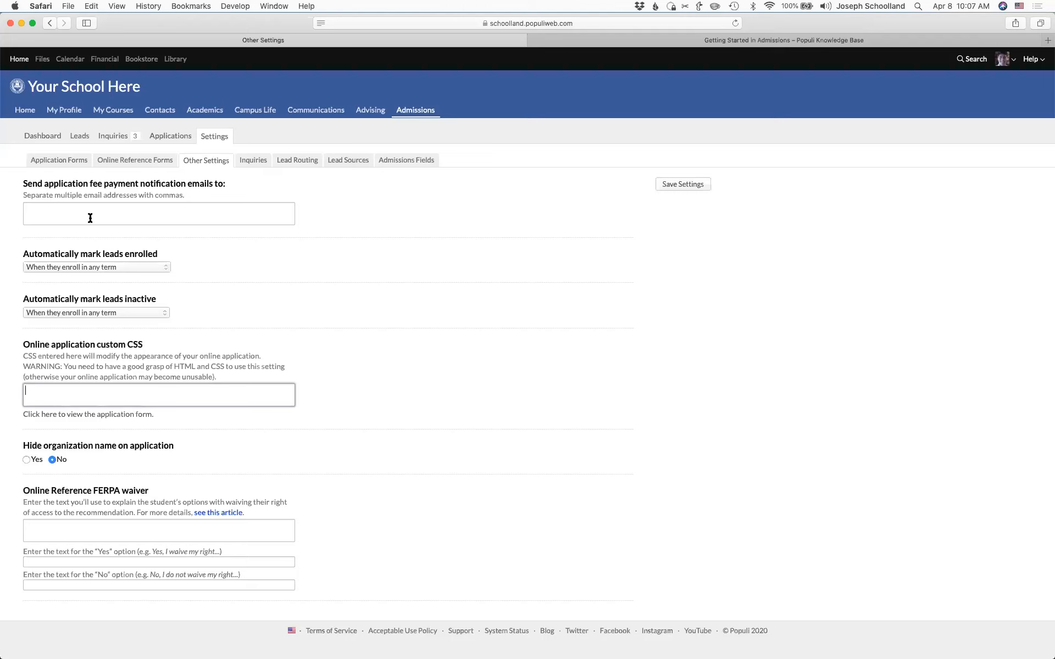
{"action": "left_click", "coordinate": [61, 158]}
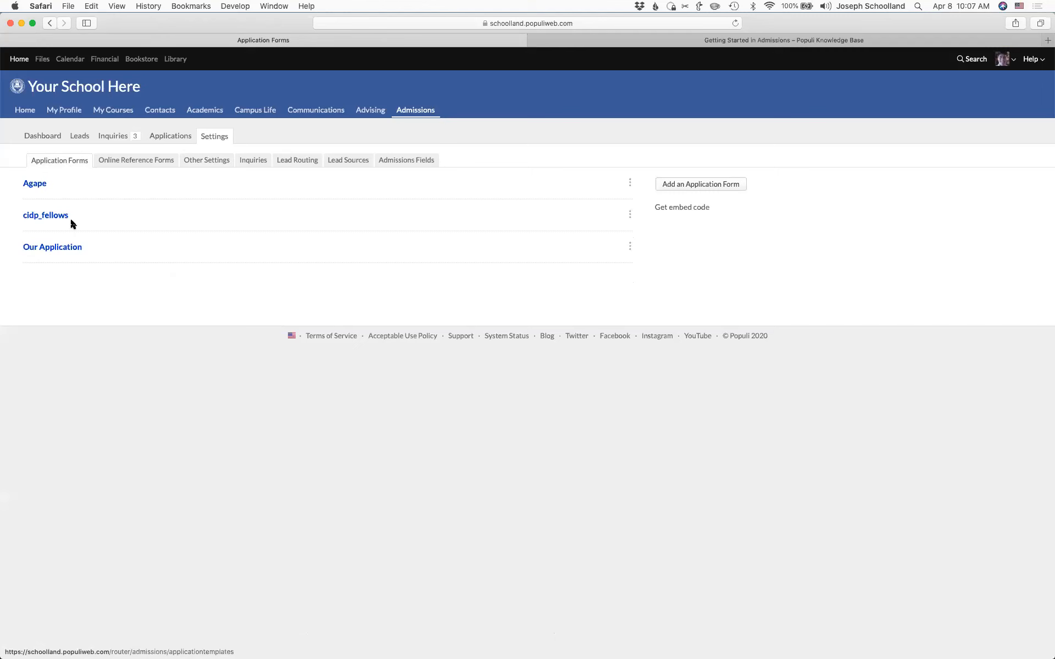
- From the Our Application settings, launch the live form via the link below its embed code
{"action": "left_click", "coordinate": [62, 249]}
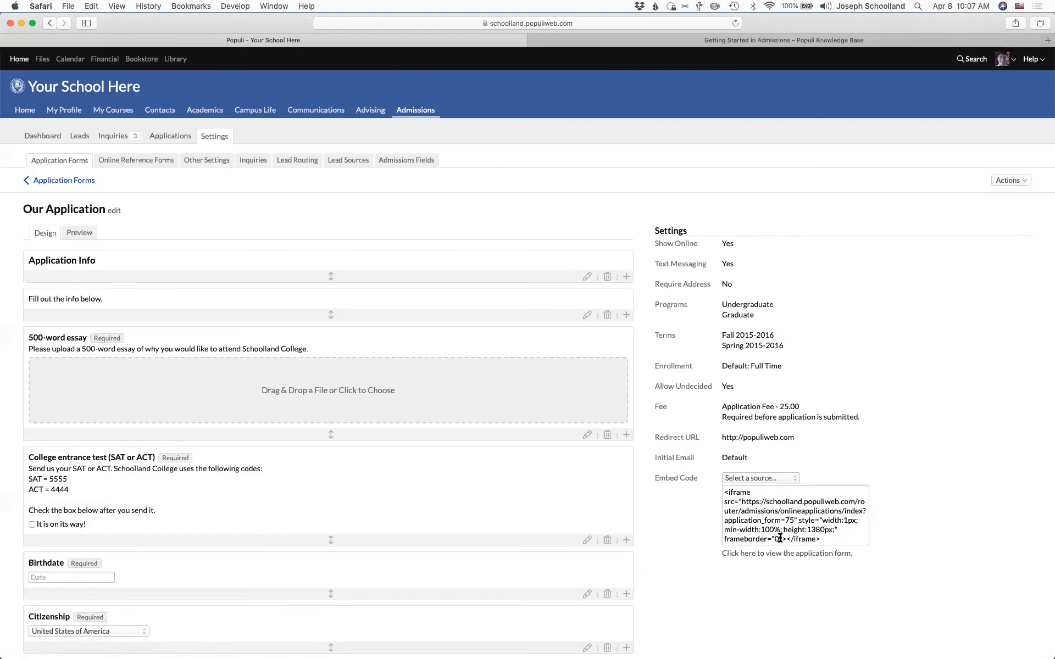
{"action": "scroll", "coordinate": [819, 592], "scroll_direction": "down", "scroll_amount": 4}
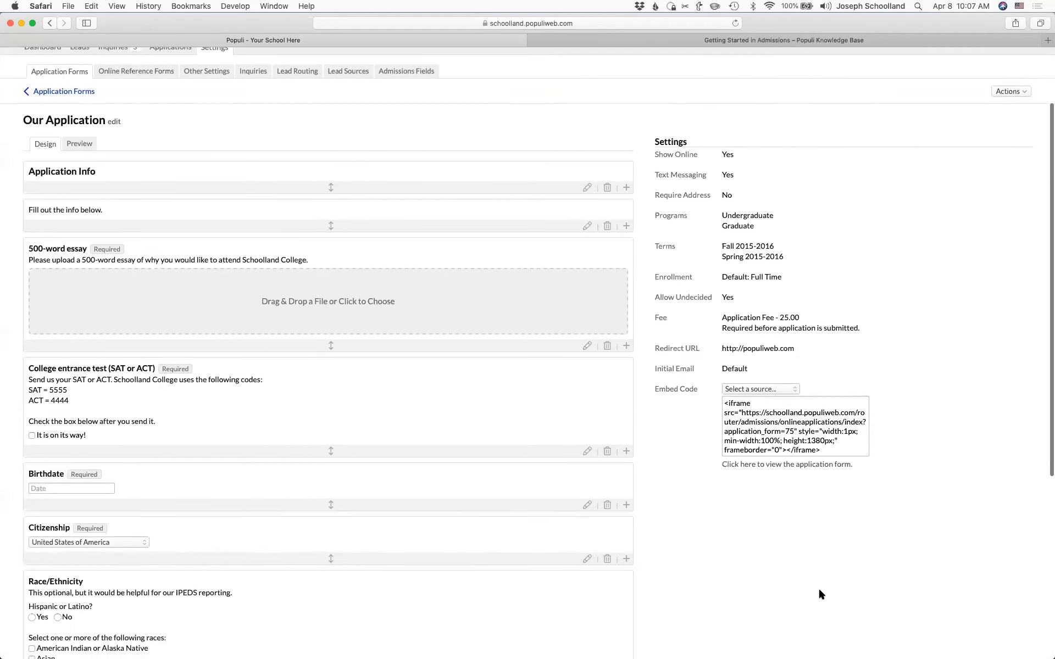
{"action": "left_click", "coordinate": [753, 466]}
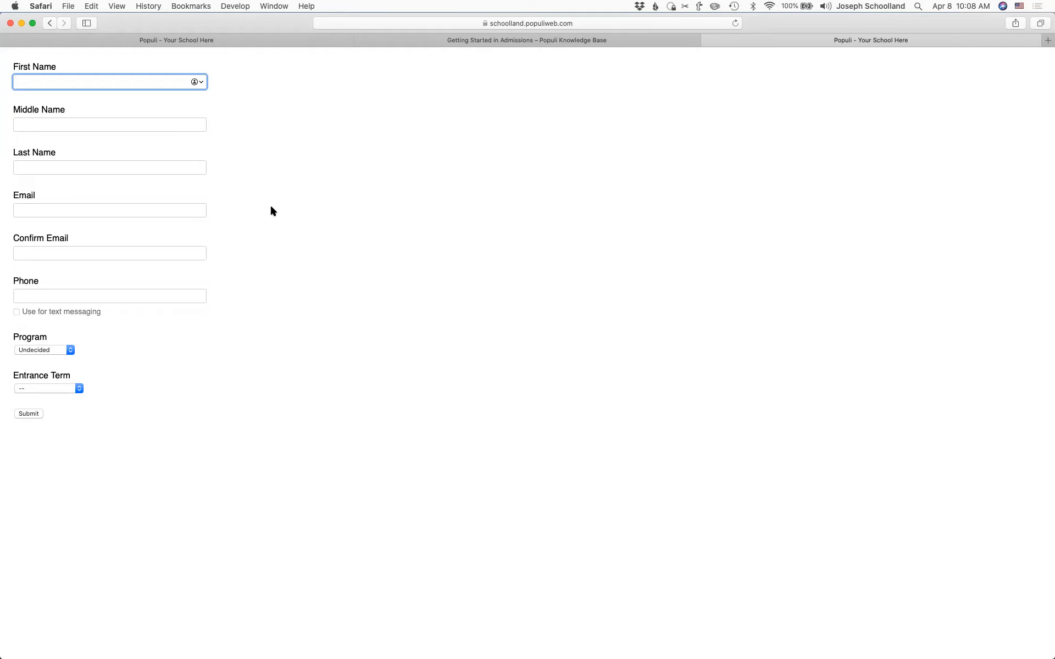
- Fill in the applicant's first name and last name, and start entering their email address
{"action": "type", "text": "Bob"}
{"action": "key", "text": "Tab"}
{"action": "key", "text": "Tab"}
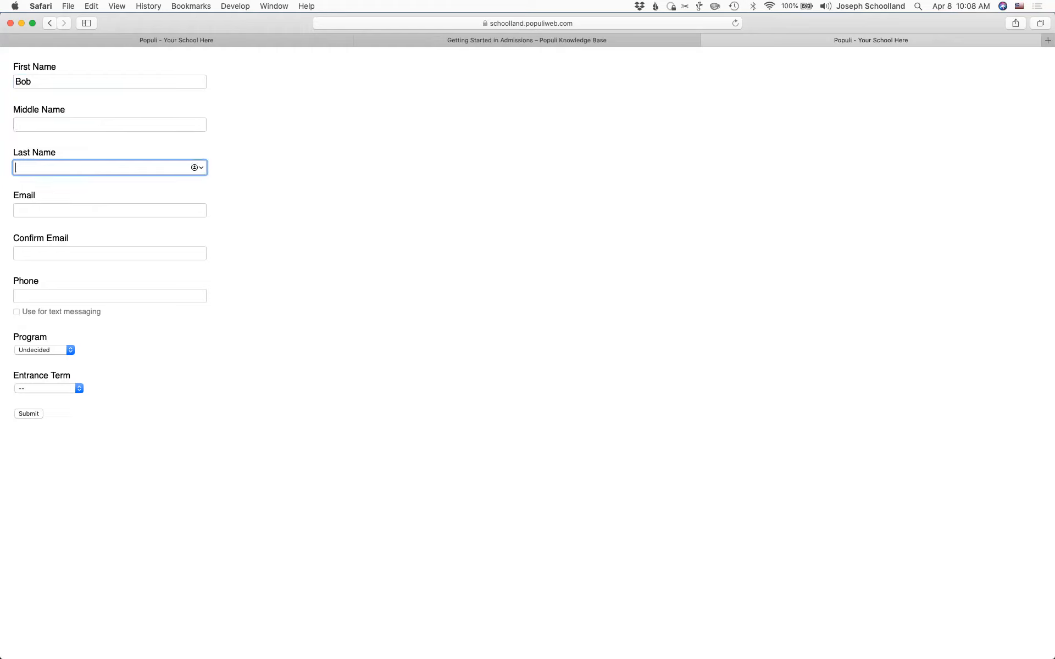
{"action": "type", "text": "Bobby"}
{"action": "key", "text": "Tab"}
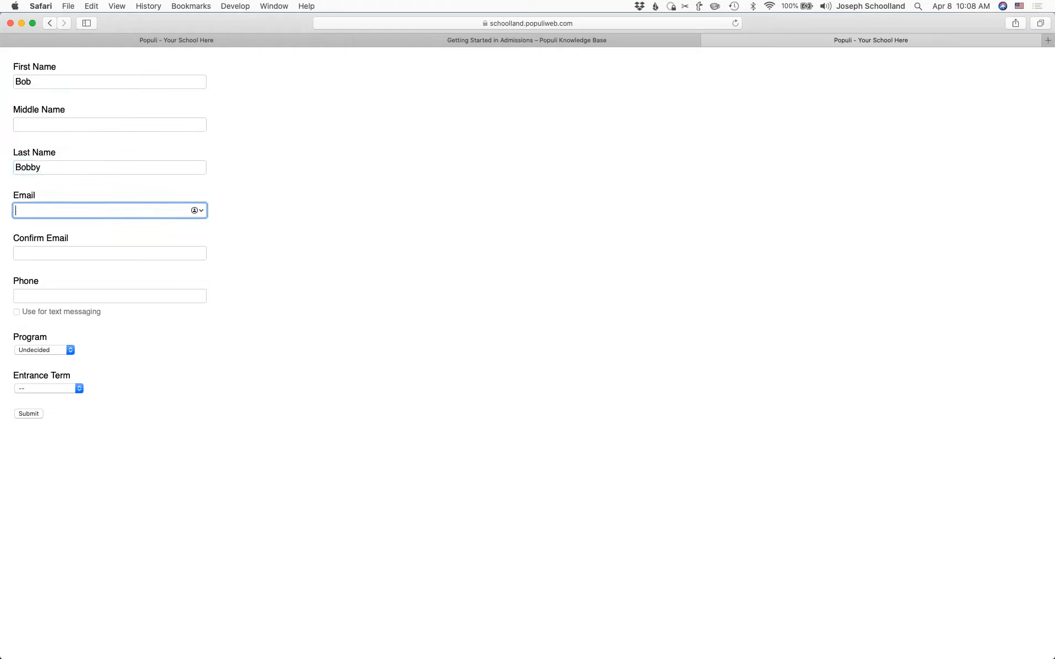
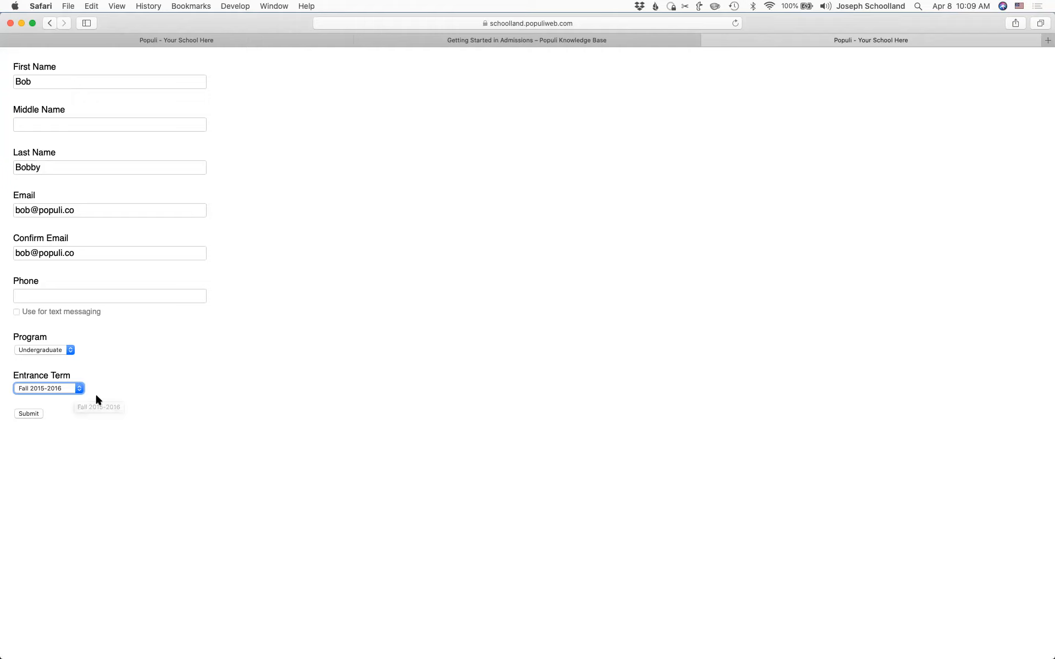
- Submit the sign-up form for the Undergraduate program, Fall 2015-2016 term, opening the application
{"action": "left_click", "coordinate": [23, 416]}
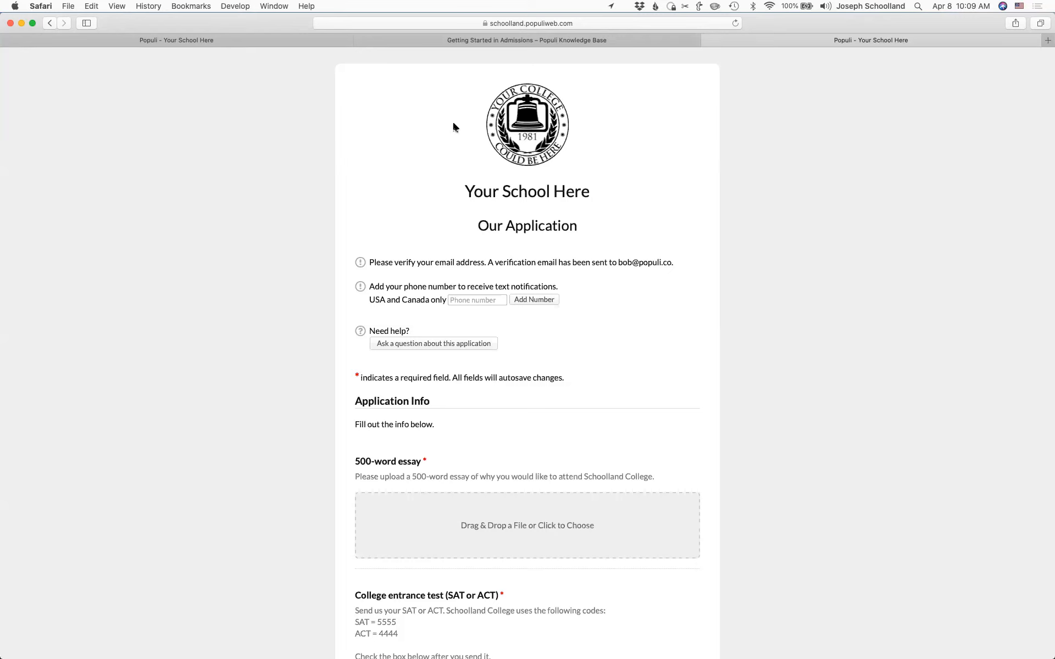
{"action": "left_click_drag", "start_coordinate": [454, 124], "coordinate": [590, 133]}
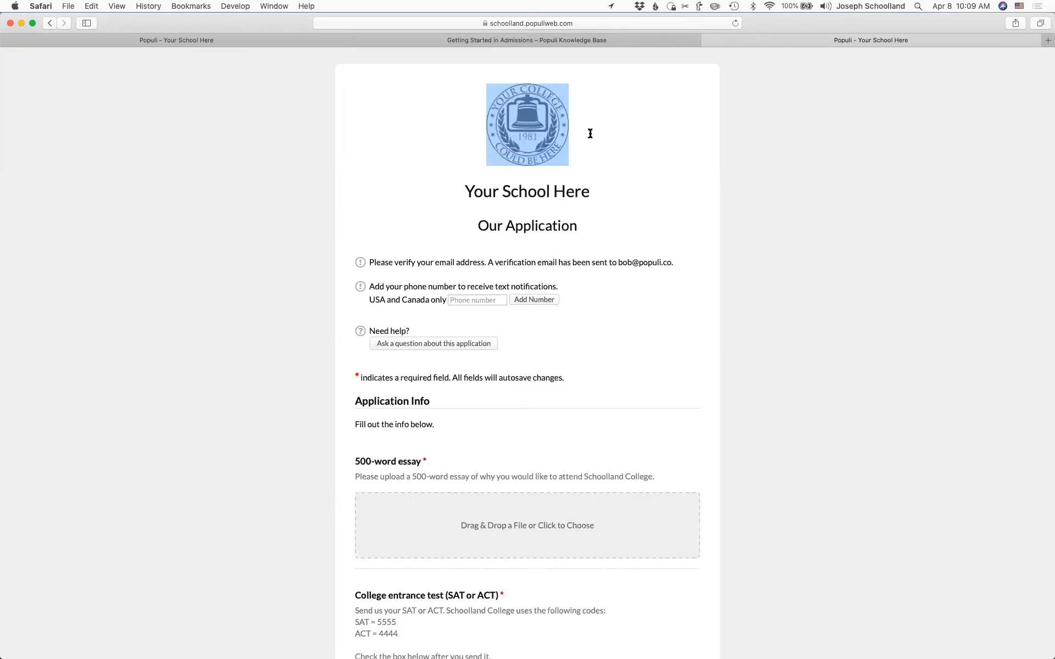
{"action": "left_click", "coordinate": [598, 197]}
{"action": "triple_click", "coordinate": [445, 192]}
{"action": "left_click_drag", "start_coordinate": [470, 232], "coordinate": [582, 226]}
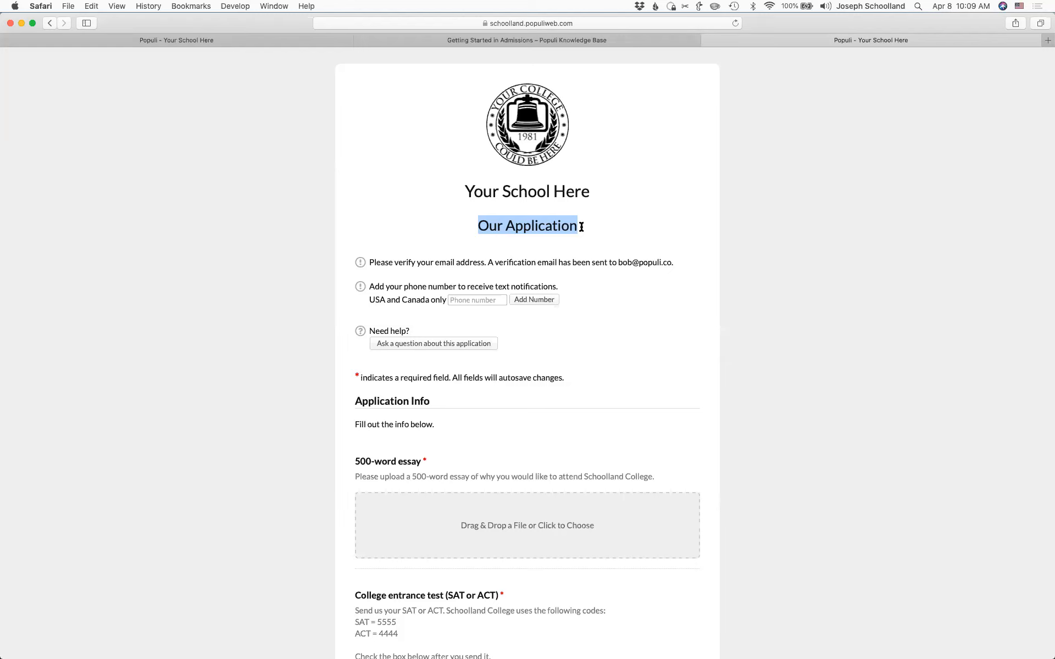
{"action": "left_click", "coordinate": [581, 227]}
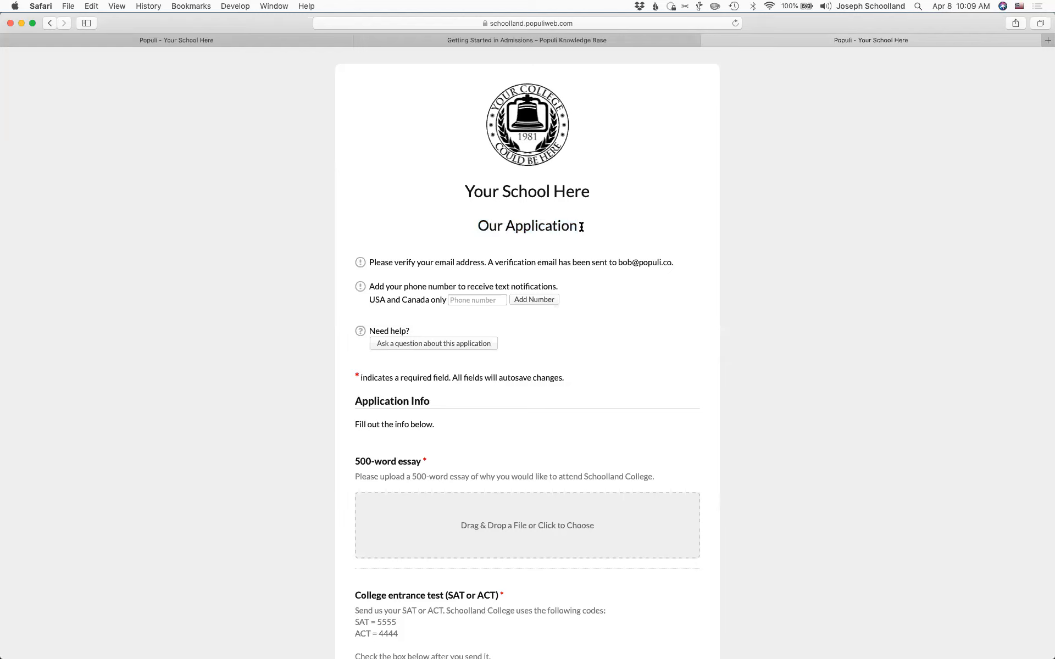
{"action": "left_click", "coordinate": [430, 344]}
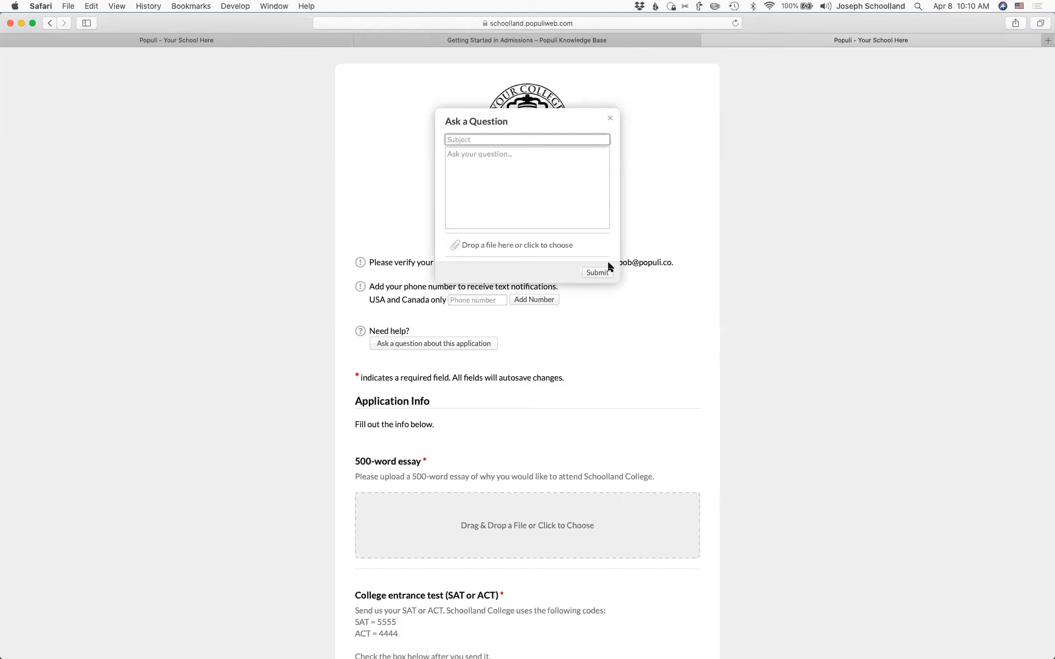
{"action": "left_click", "coordinate": [611, 121]}
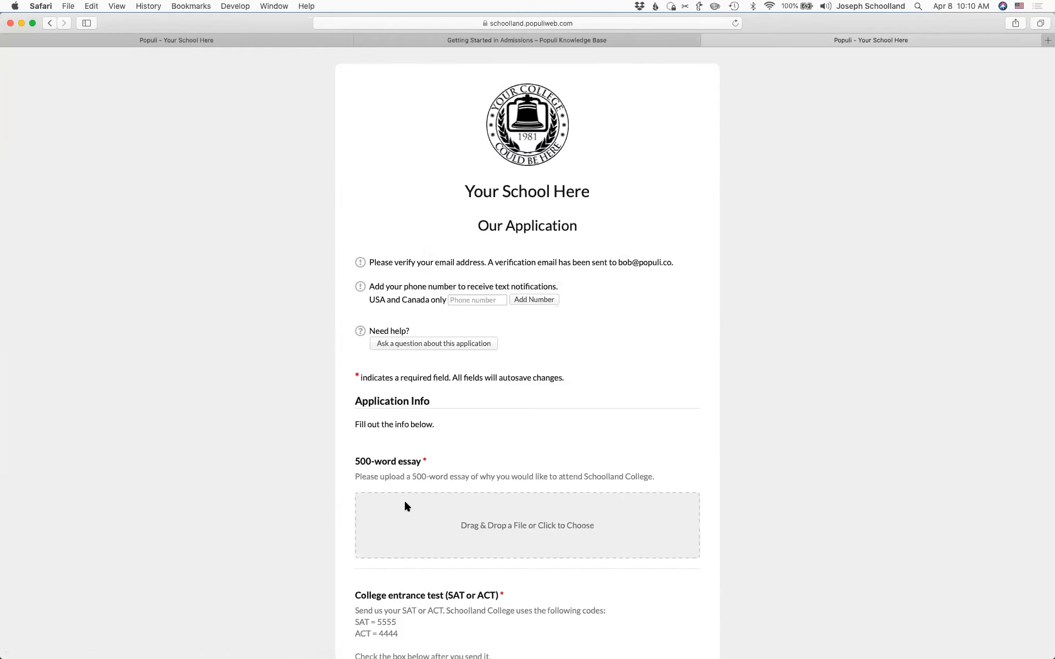
- Highlight the Application Info heading, its instructions and the 500-word essay question
{"action": "scroll", "coordinate": [404, 499], "scroll_direction": "down", "scroll_amount": 4}
{"action": "scroll", "coordinate": [404, 499], "scroll_direction": "down", "scroll_amount": 3}
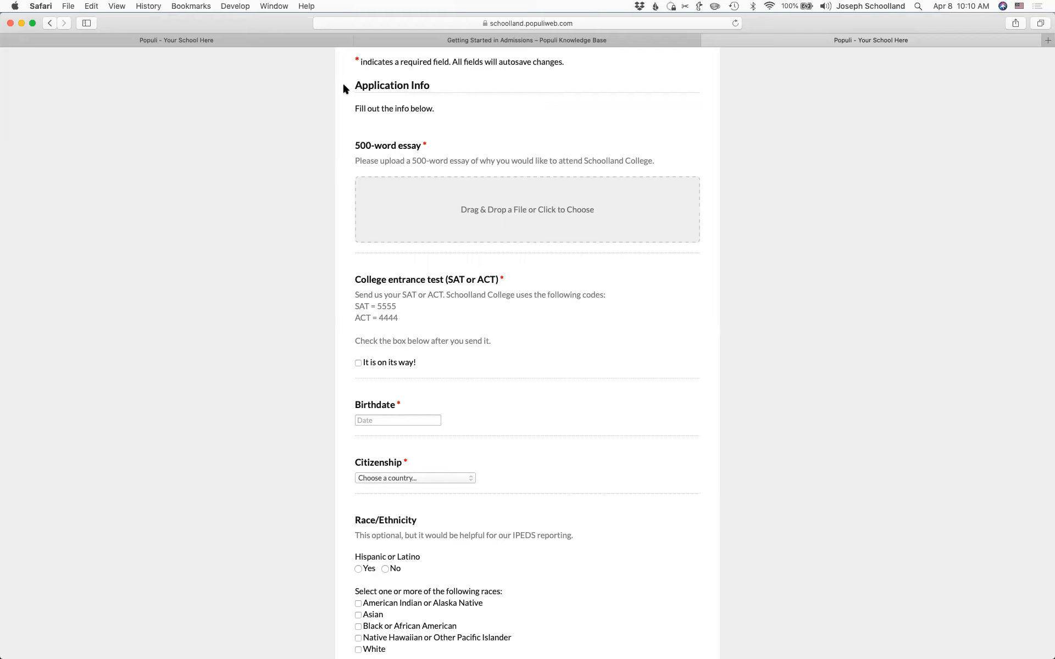
{"action": "left_click_drag", "start_coordinate": [344, 88], "coordinate": [456, 87]}
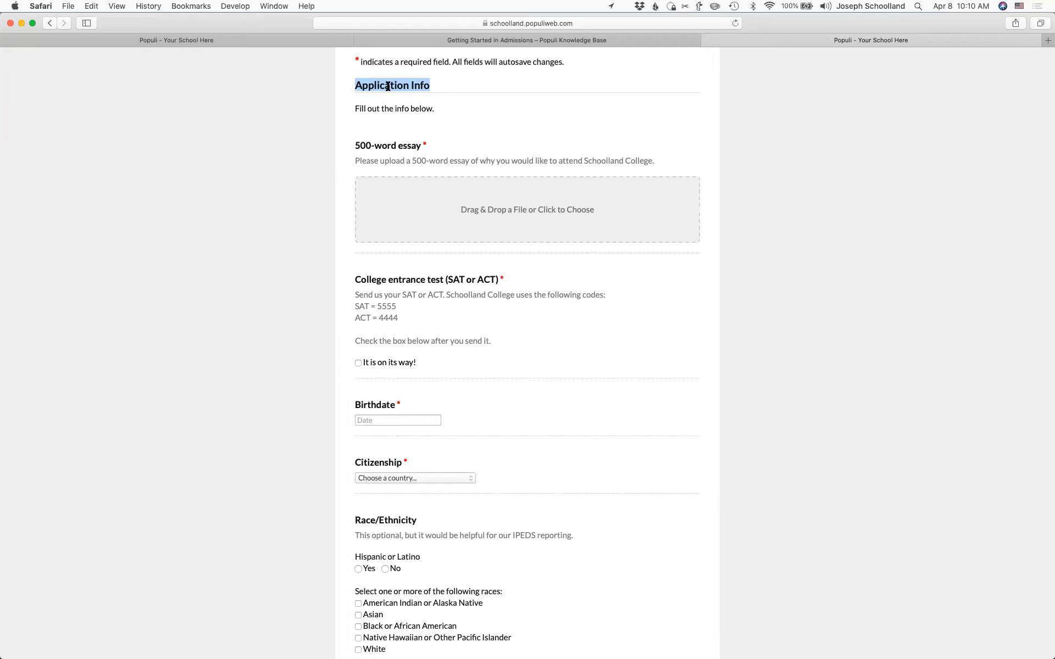
{"action": "left_click_drag", "start_coordinate": [351, 105], "coordinate": [455, 108]}
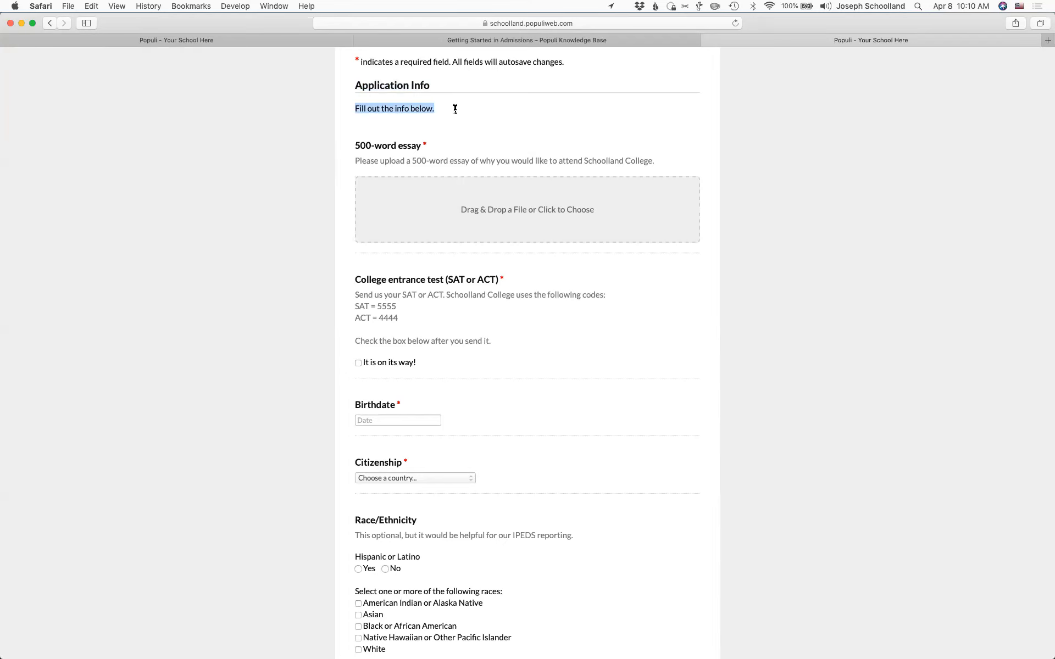
{"action": "left_click", "coordinate": [391, 144]}
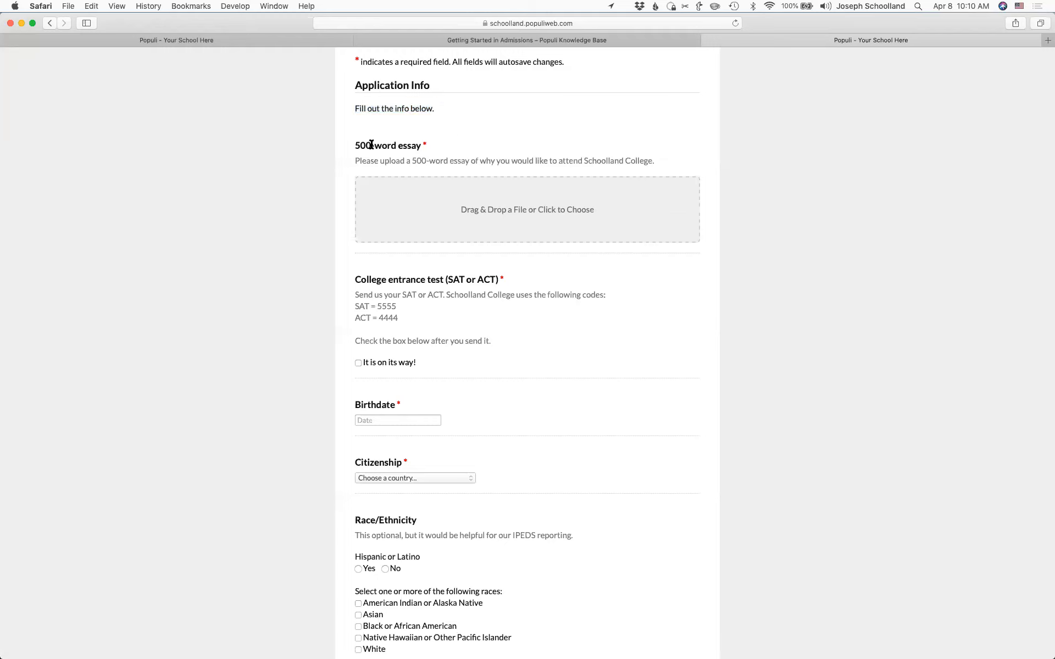
{"action": "left_click_drag", "start_coordinate": [352, 146], "coordinate": [431, 160]}
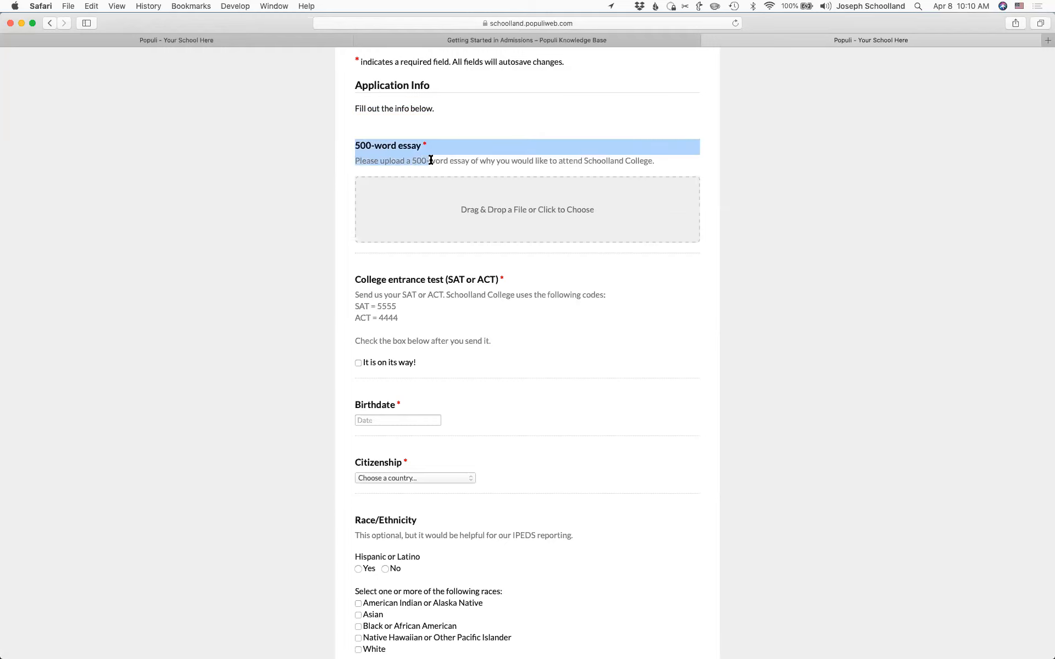
{"action": "left_click", "coordinate": [431, 160]}
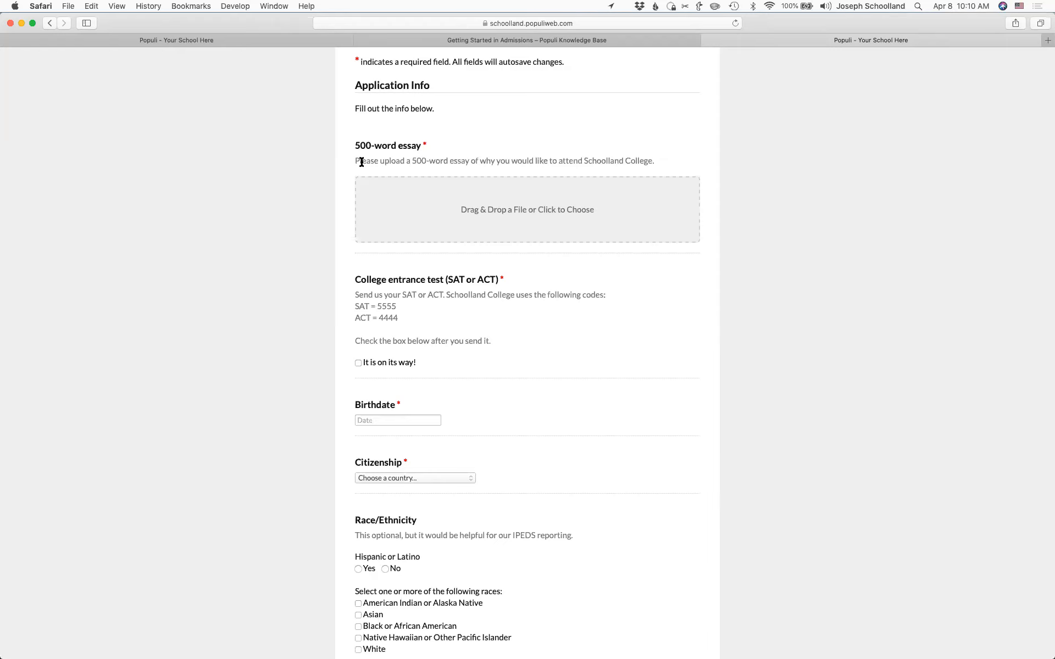
- Tick 'It is on its way!' under the College entrance test question
{"action": "scroll", "coordinate": [315, 329], "scroll_direction": "down", "scroll_amount": 5}
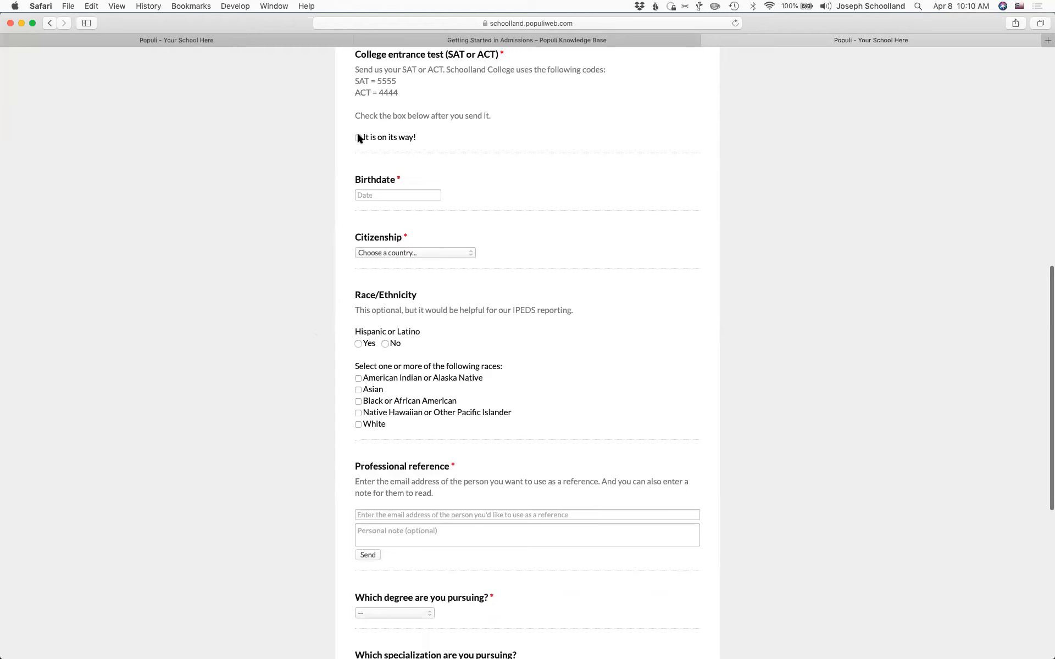
{"action": "left_click", "coordinate": [357, 137]}
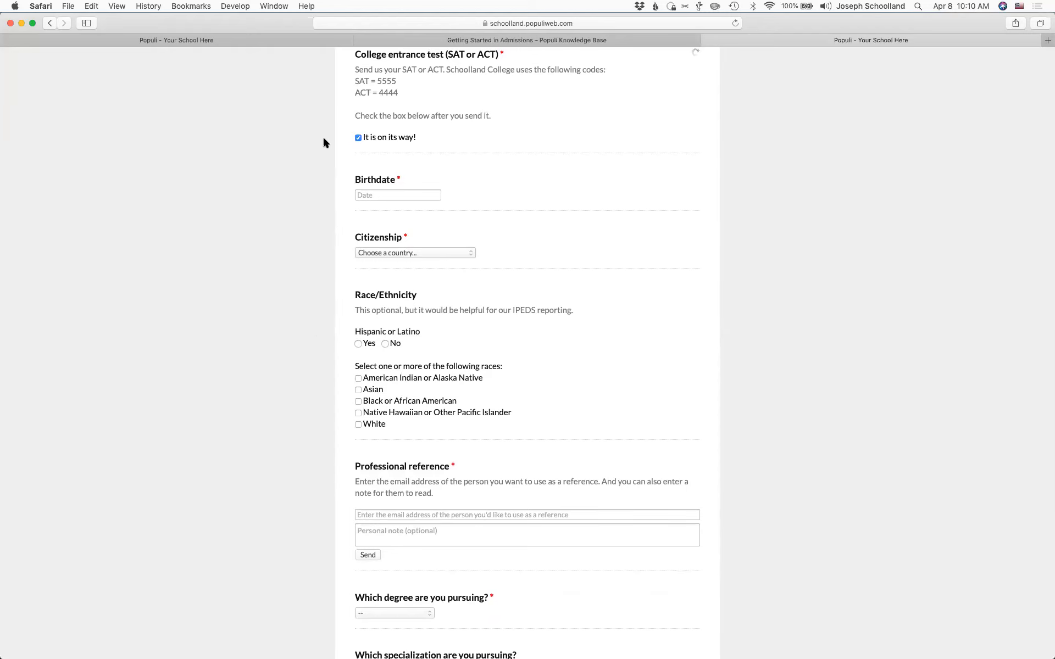
{"action": "scroll", "coordinate": [306, 142], "scroll_direction": "up", "scroll_amount": 1}
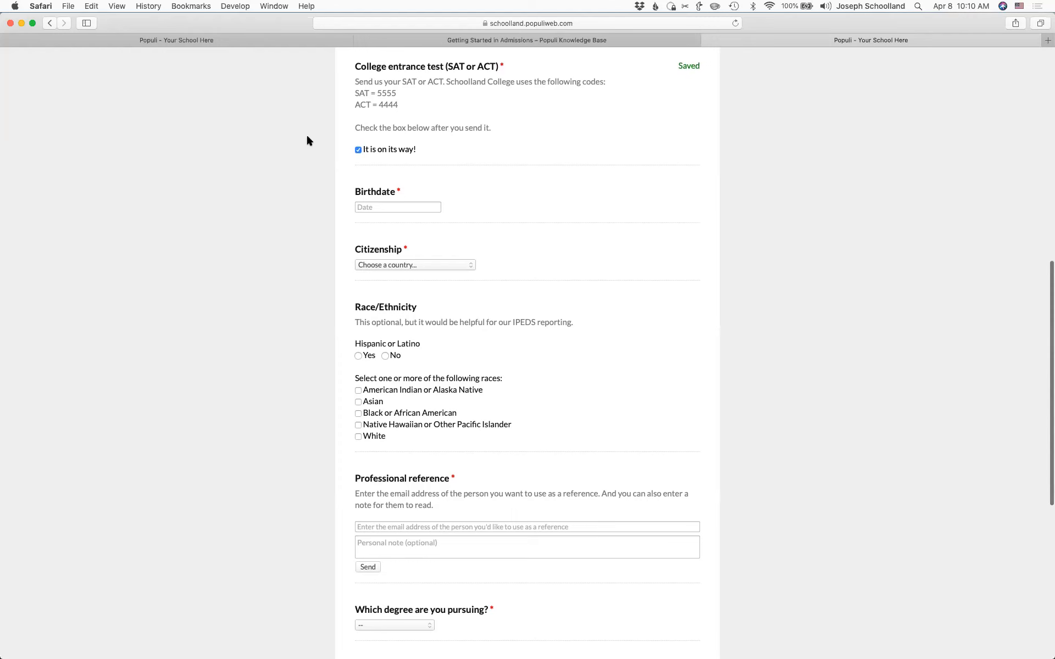
- Choose United States of America for Citizenship and highlight the Saved confirmations
{"action": "left_click", "coordinate": [398, 267]}
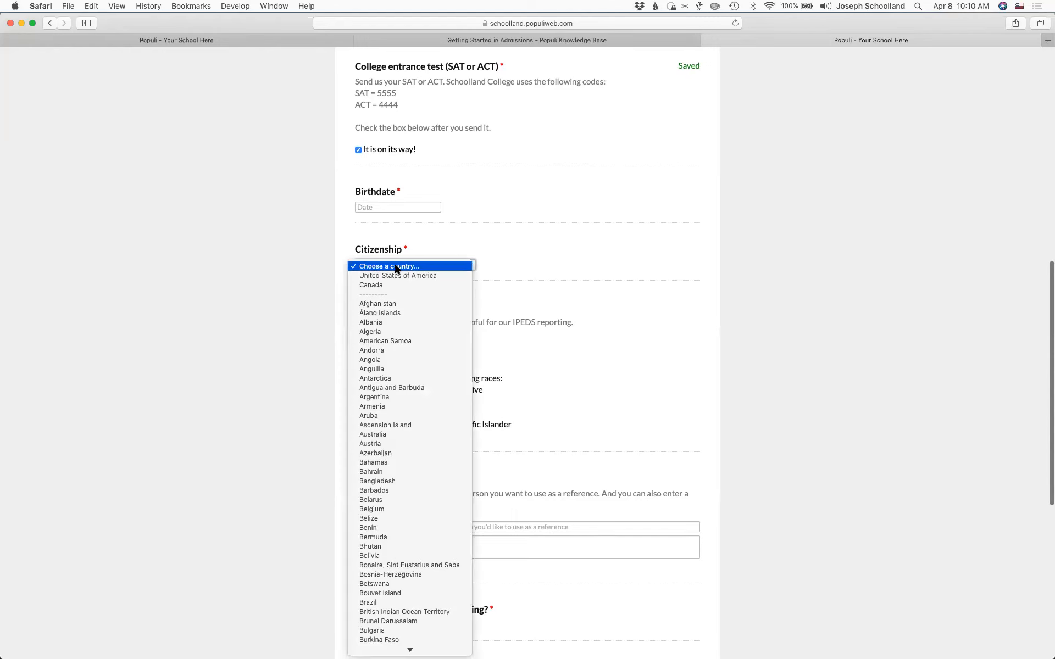
{"action": "left_click", "coordinate": [396, 275]}
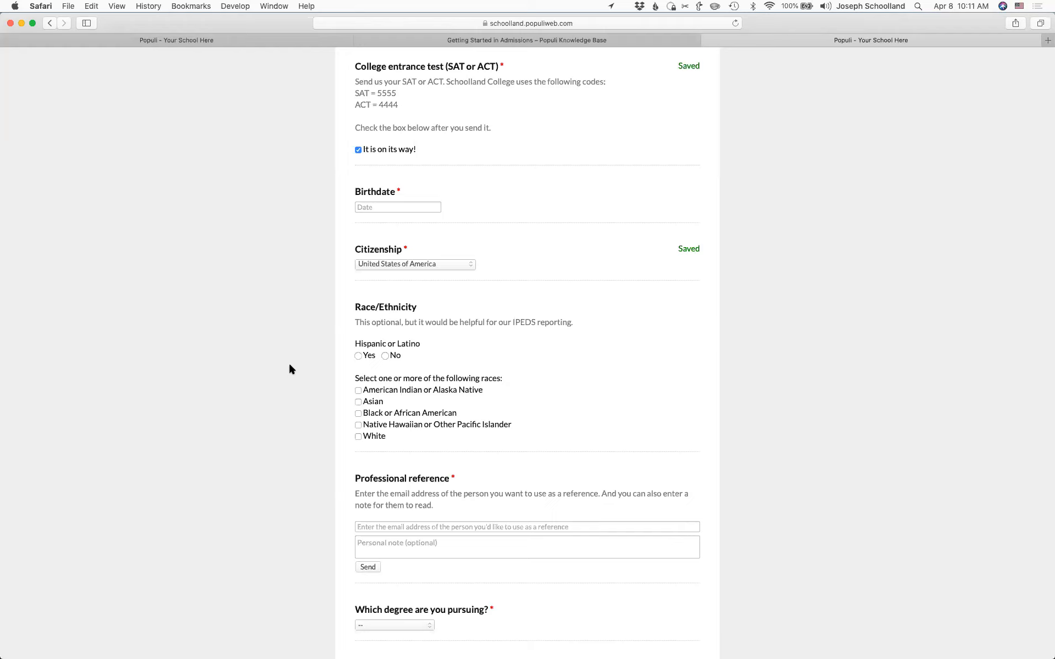
{"action": "double_click", "coordinate": [688, 66]}
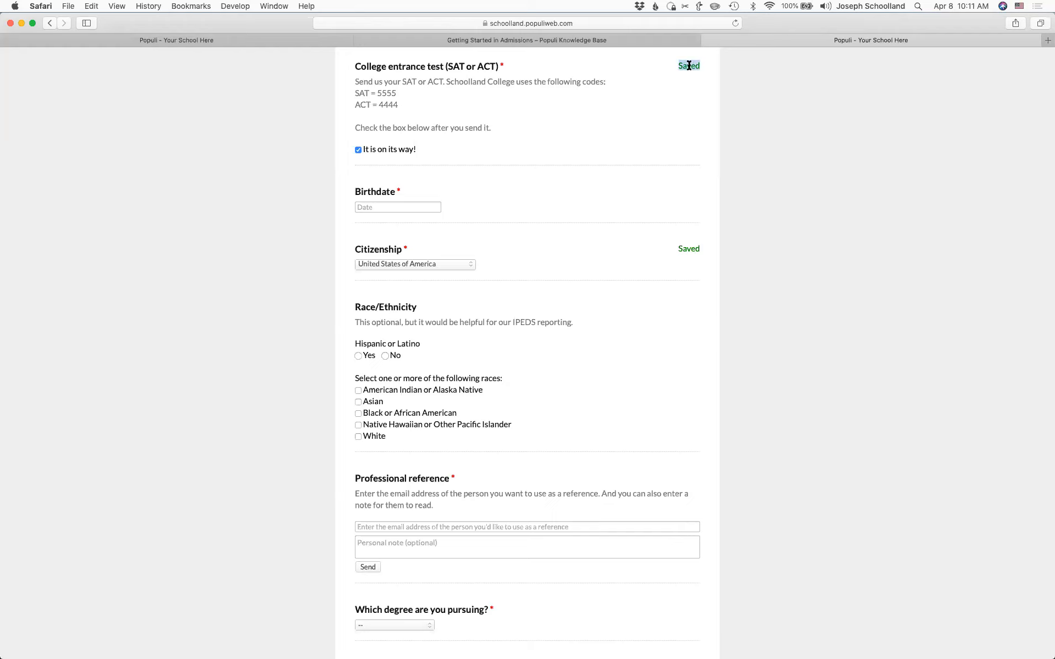
{"action": "double_click", "coordinate": [689, 250]}
{"action": "left_click", "coordinate": [669, 281]}
- Click into the reference's e-mail address and personal note fields
{"action": "scroll", "coordinate": [541, 418], "scroll_direction": "down", "scroll_amount": 10}
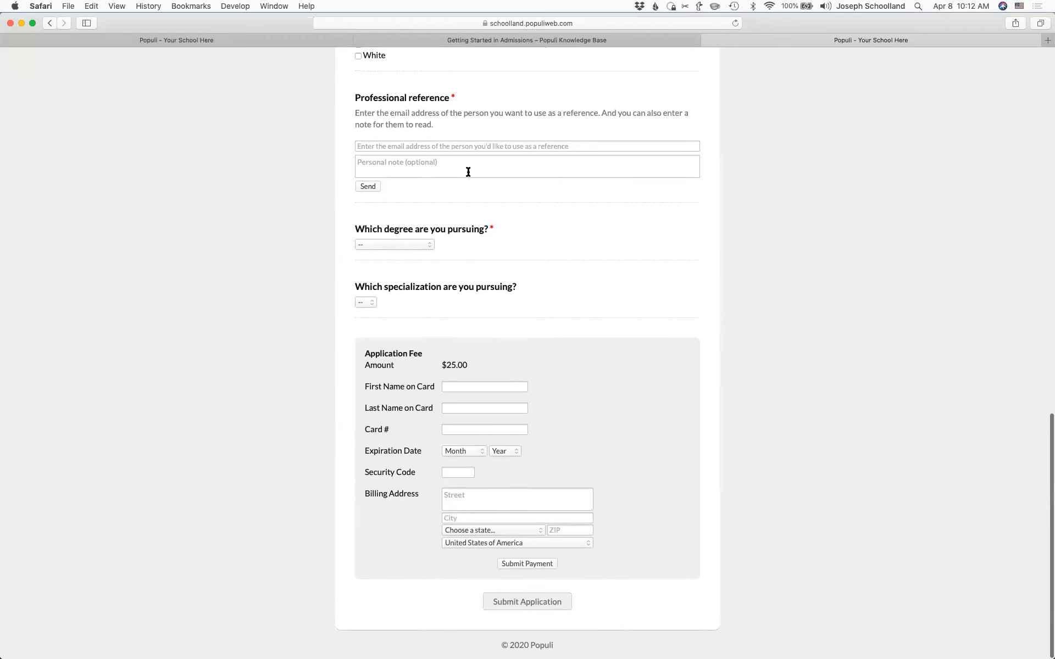
{"action": "left_click", "coordinate": [402, 145]}
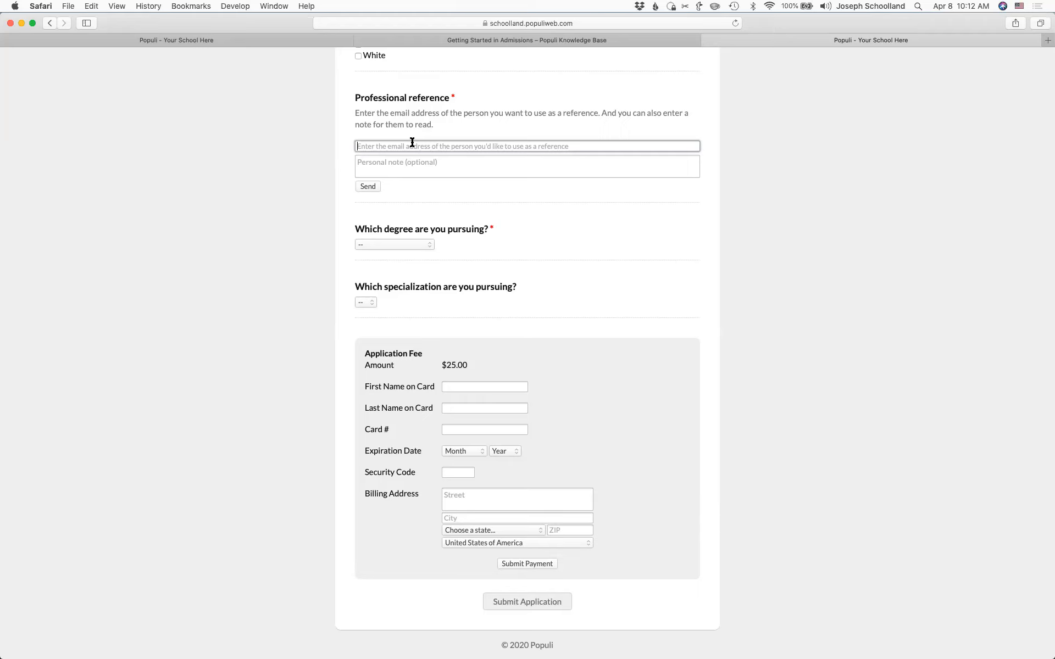
{"action": "left_click", "coordinate": [415, 171]}
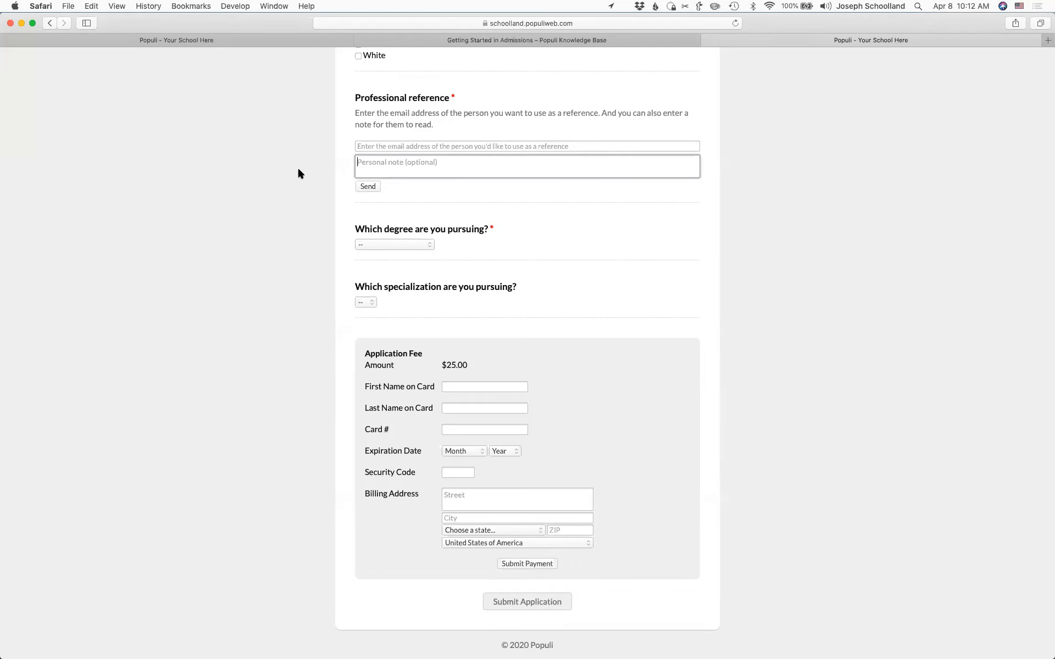
- Choose Bachelor of Science as the degree and Architecture as the specialization
{"action": "left_click", "coordinate": [390, 244]}
{"action": "left_click", "coordinate": [391, 264]}
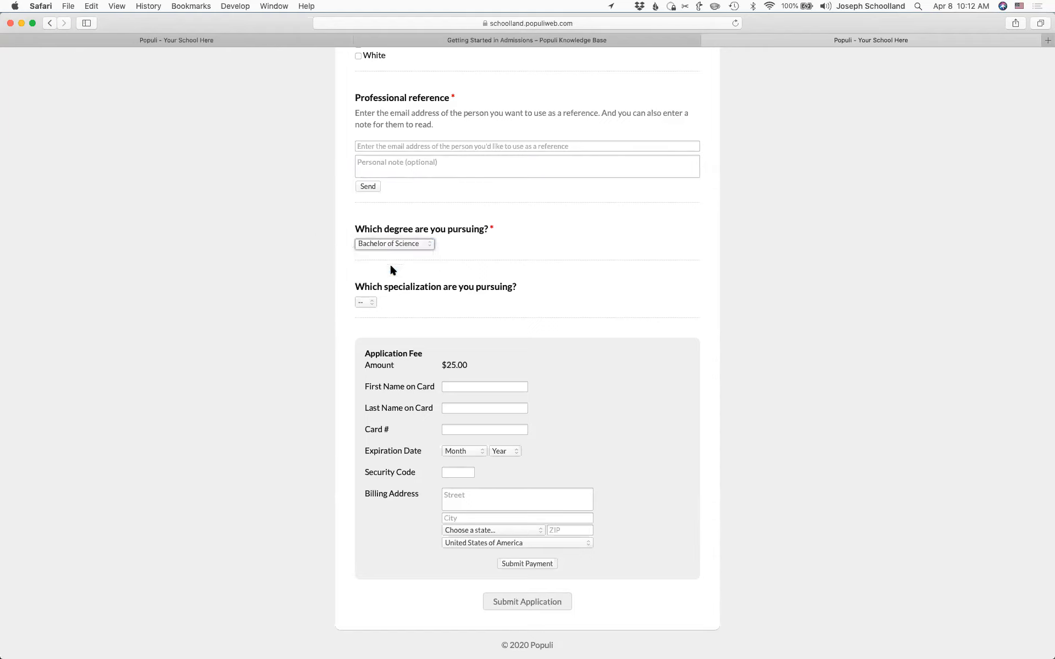
{"action": "left_click", "coordinate": [373, 301]}
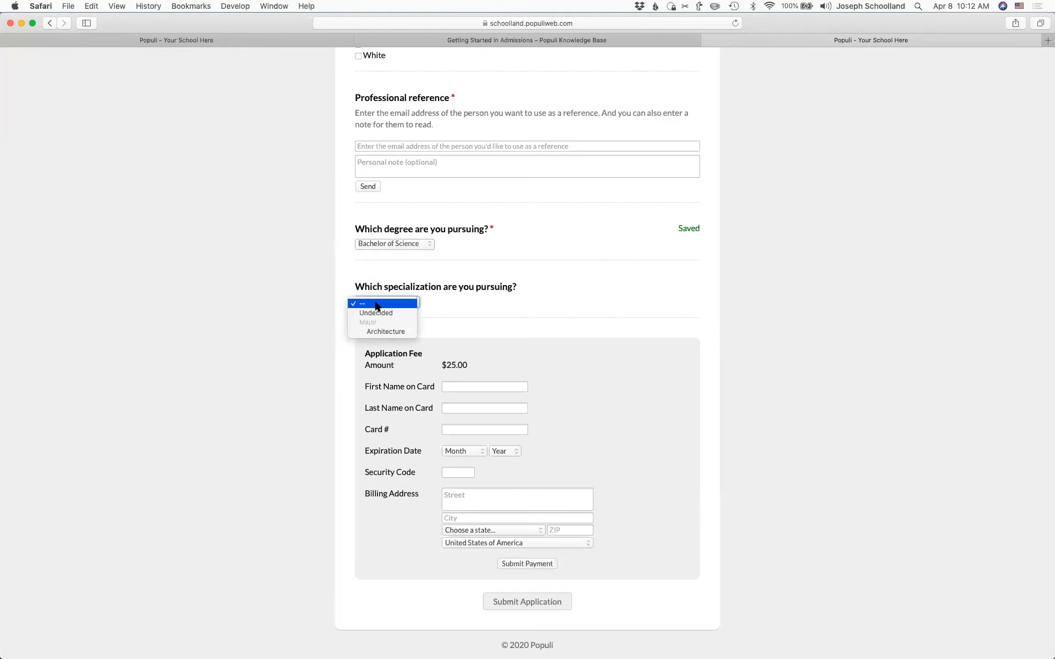
{"action": "left_click", "coordinate": [386, 332]}
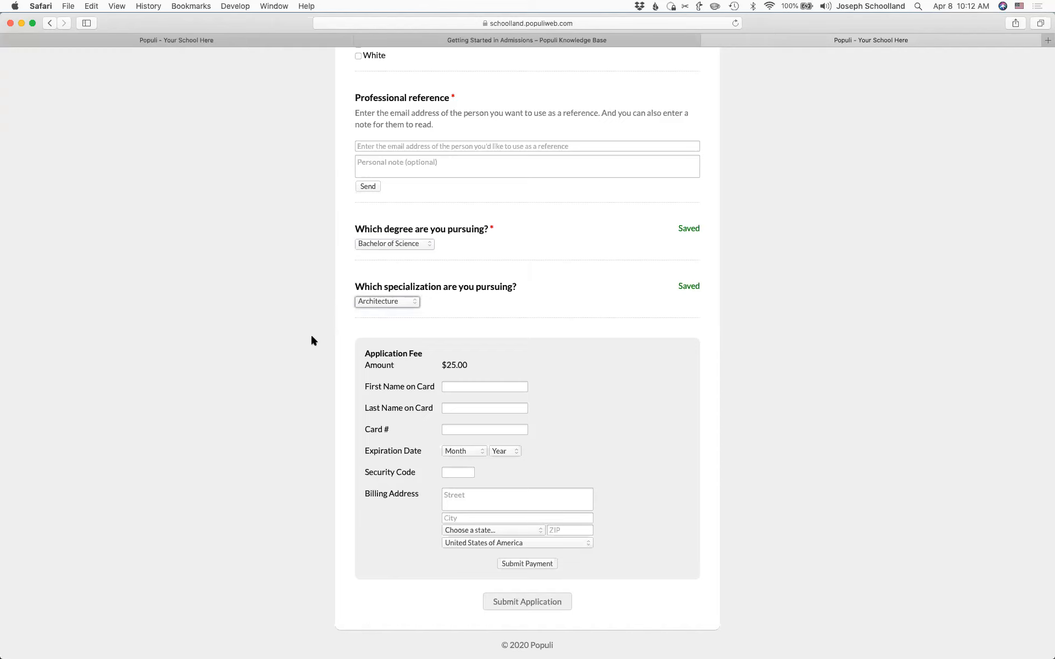
{"action": "scroll", "coordinate": [302, 428], "scroll_direction": "down", "scroll_amount": 1}
- Return to the admin tab and show the Admissions Applications list
{"action": "left_click", "coordinate": [183, 42]}
{"action": "scroll", "coordinate": [307, 203], "scroll_direction": "up", "scroll_amount": 5}
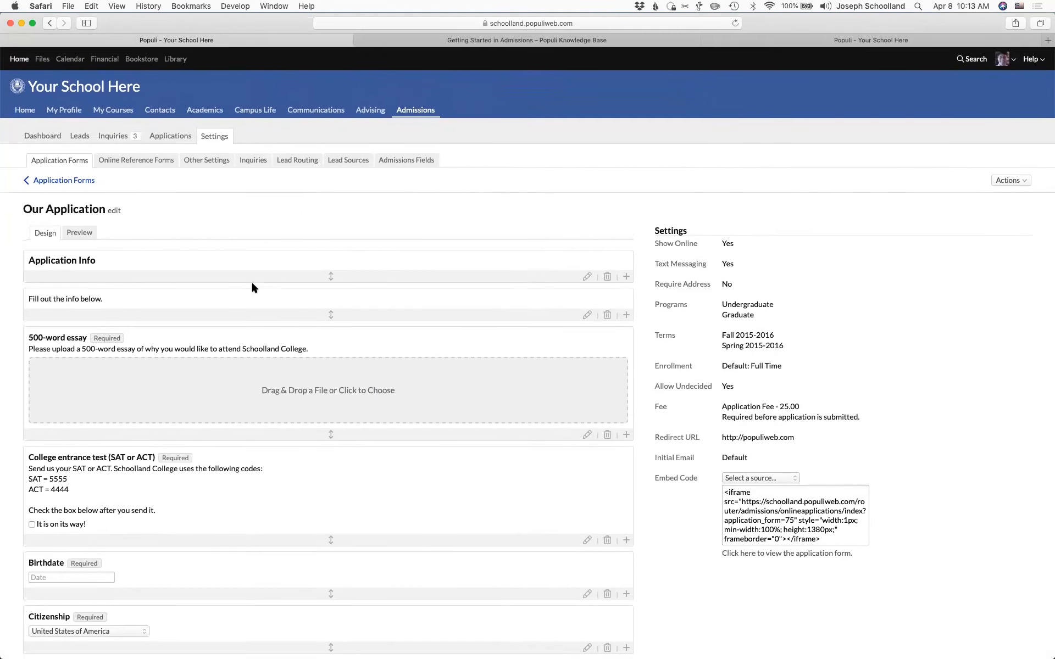
{"action": "left_click", "coordinate": [172, 136]}
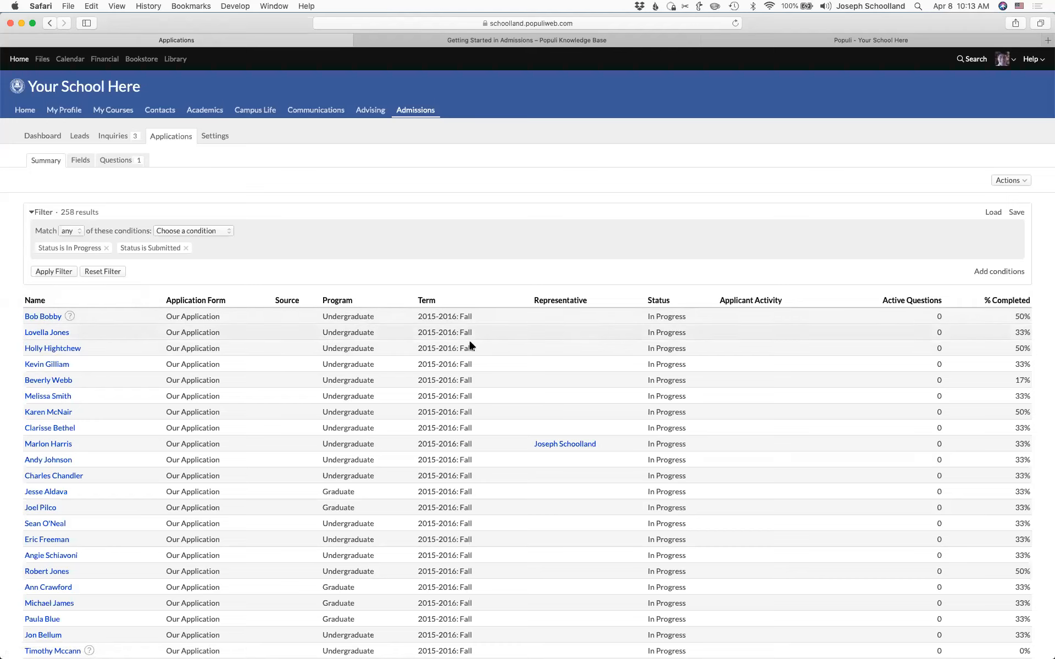
- Add a 'Status is In Progress' filter condition, then open and close the Actions menu
{"action": "left_click", "coordinate": [204, 234]}
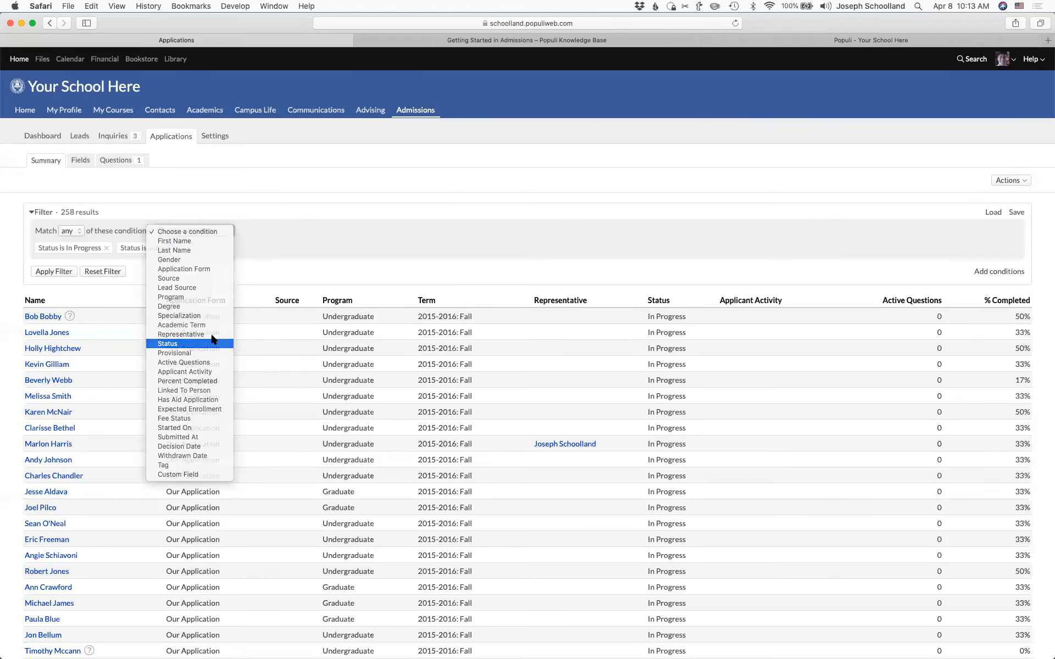
{"action": "left_click", "coordinate": [195, 343]}
{"action": "left_click", "coordinate": [314, 232]}
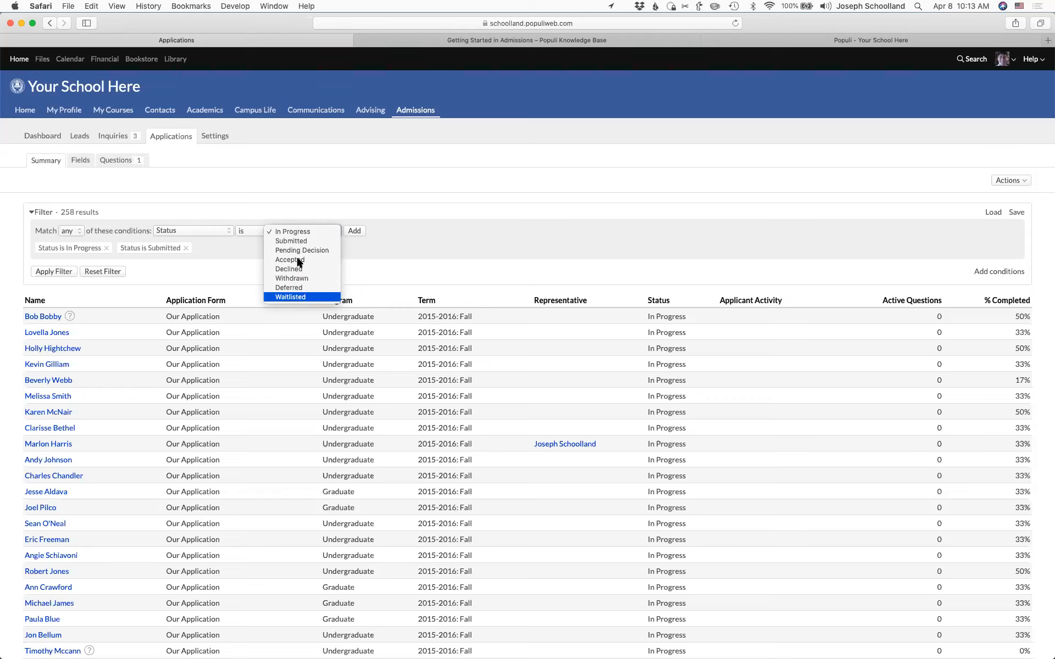
{"action": "left_click", "coordinate": [215, 252]}
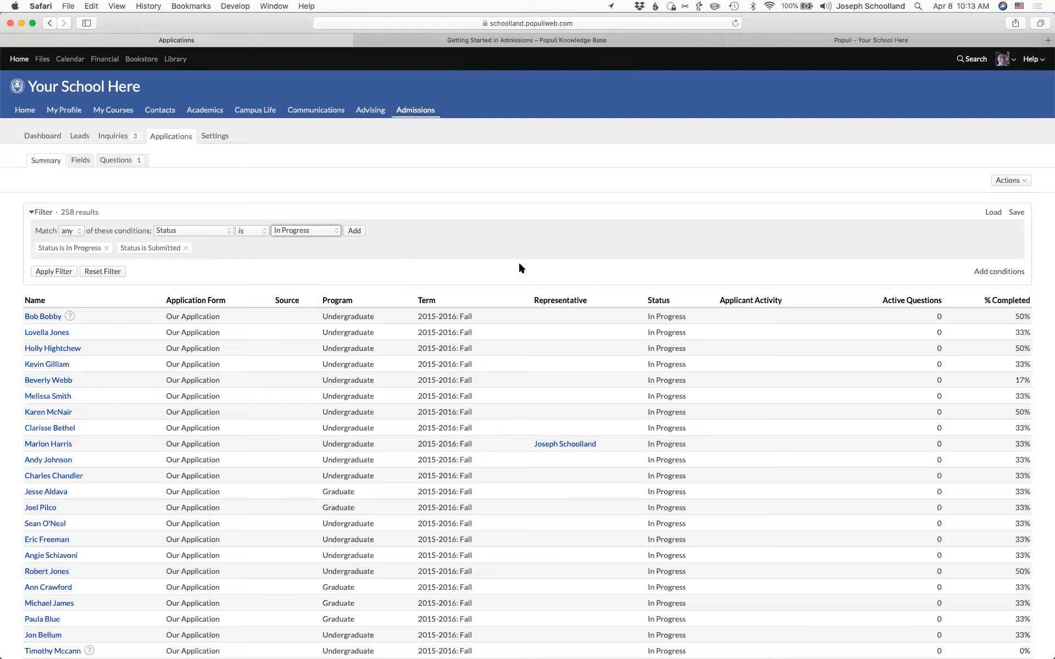
{"action": "left_click", "coordinate": [1009, 180]}
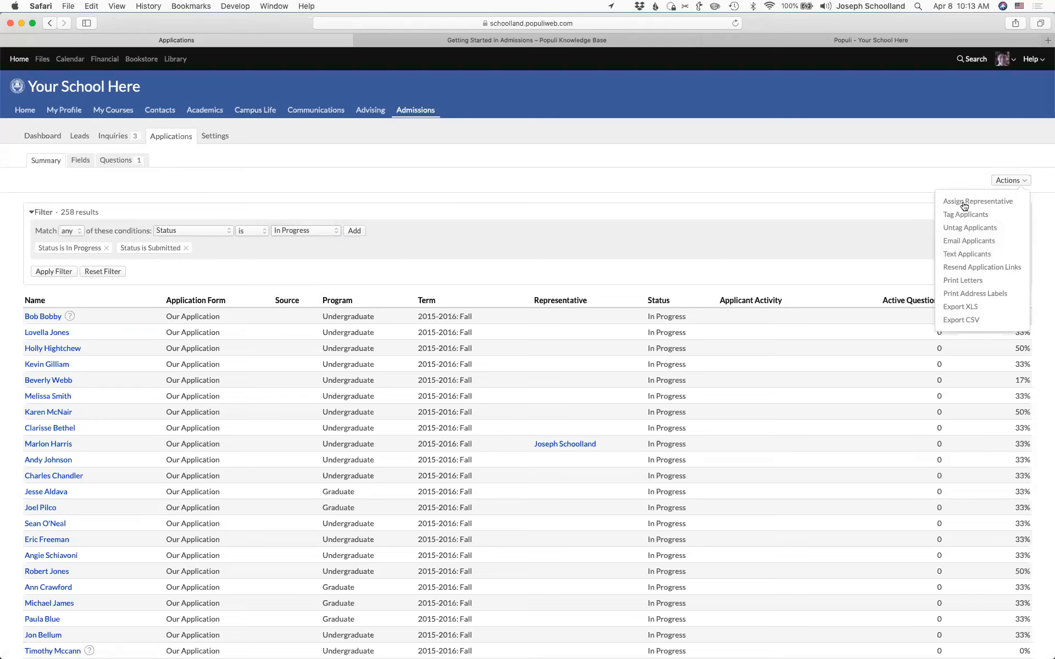
{"action": "left_click", "coordinate": [797, 201]}
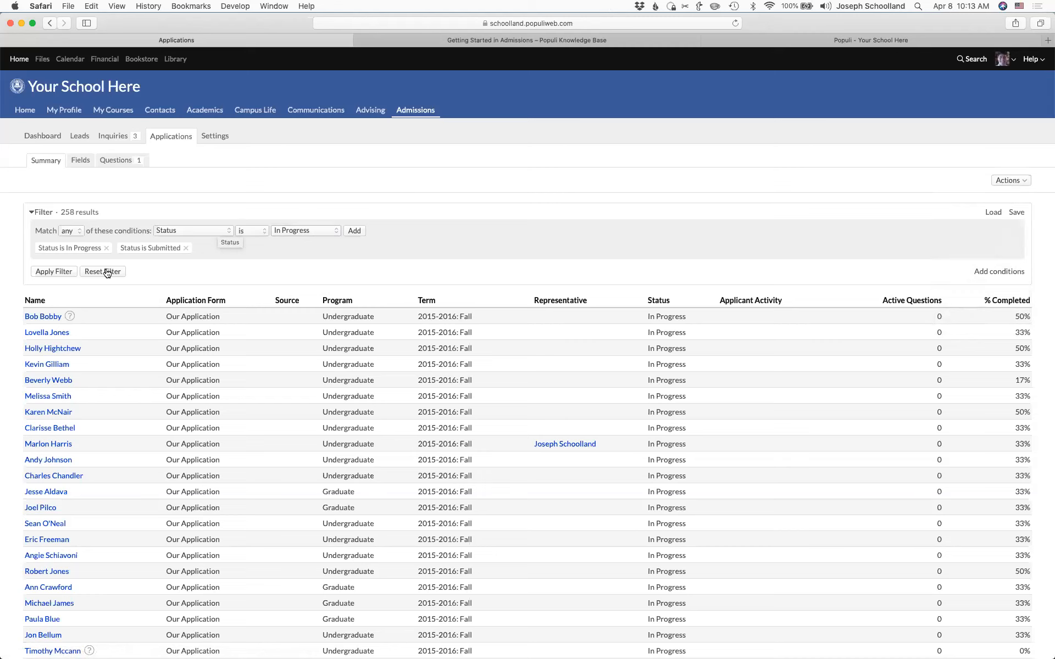
- Open the new applicant's application and save them as a new person
{"action": "left_click", "coordinate": [43, 317]}
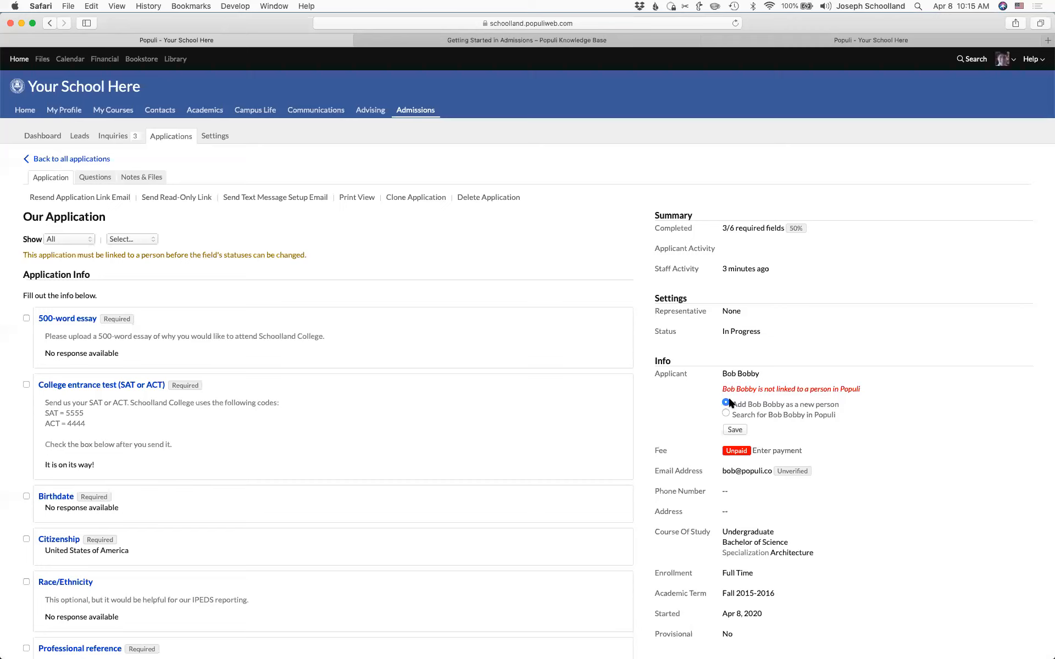
{"action": "left_click", "coordinate": [735, 429]}
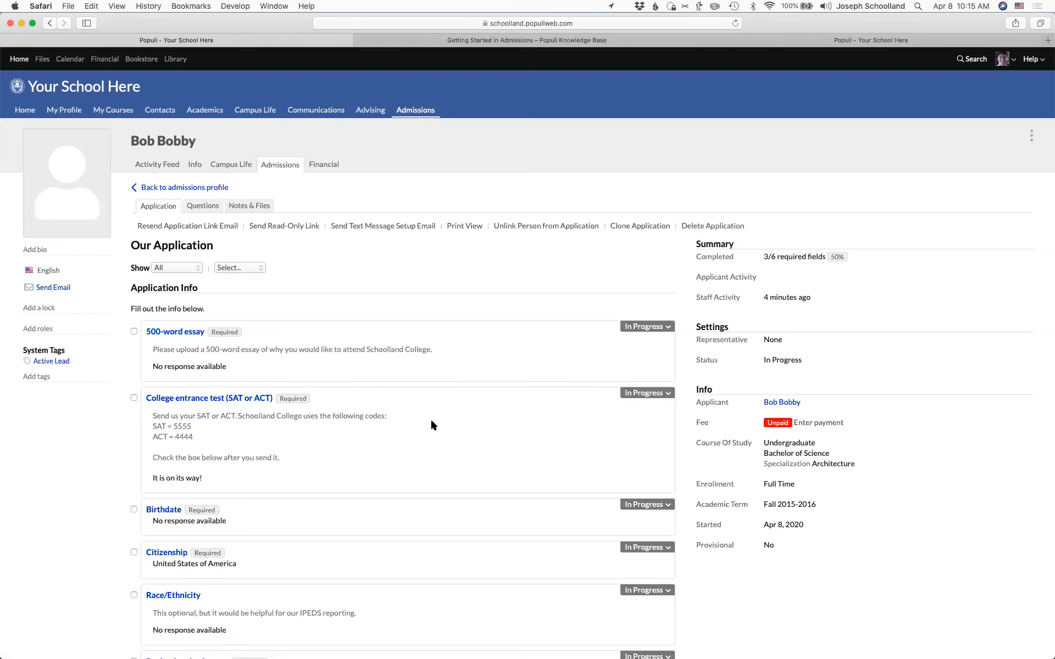
{"action": "scroll", "coordinate": [431, 424], "scroll_direction": "down", "scroll_amount": 3}
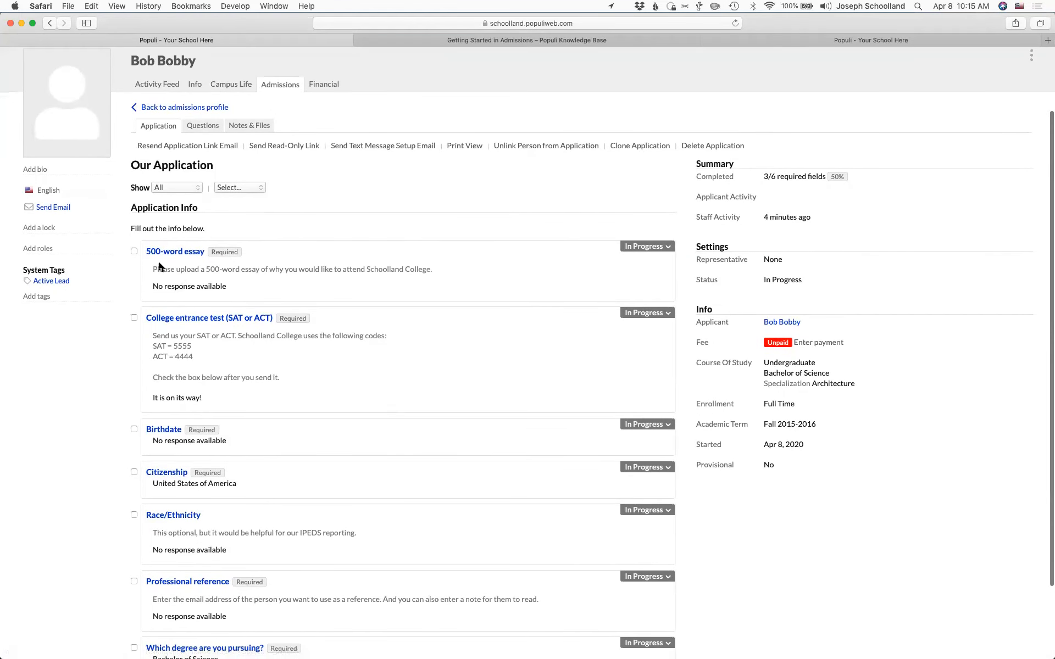
- View the 500-word essay item, then highlight the entrance test and Citizenship answers
{"action": "left_click", "coordinate": [175, 253]}
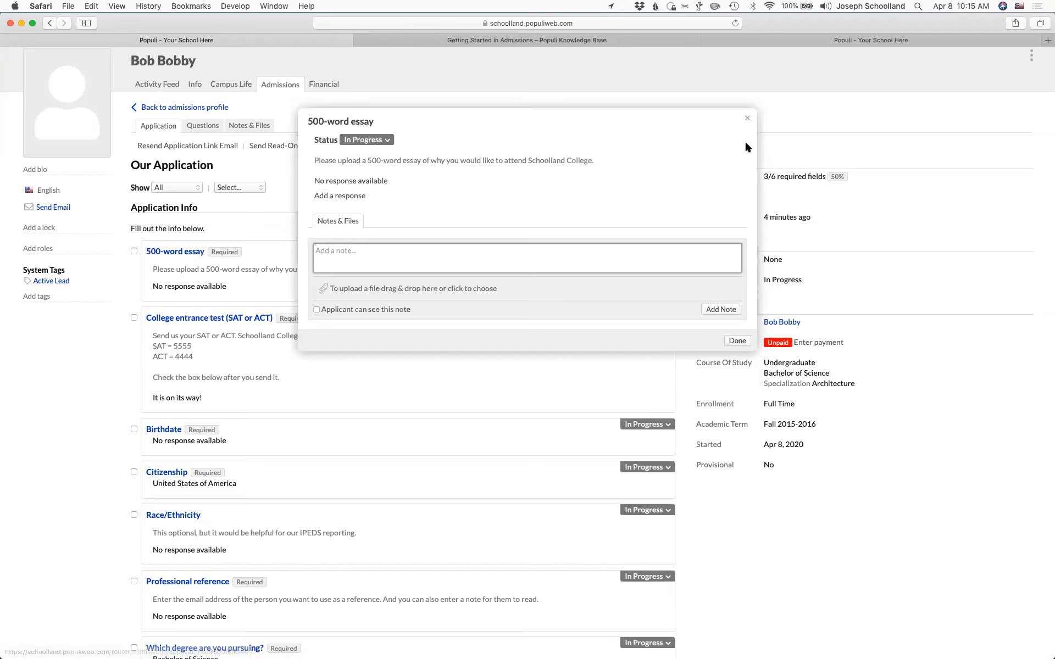
{"action": "left_click", "coordinate": [747, 117]}
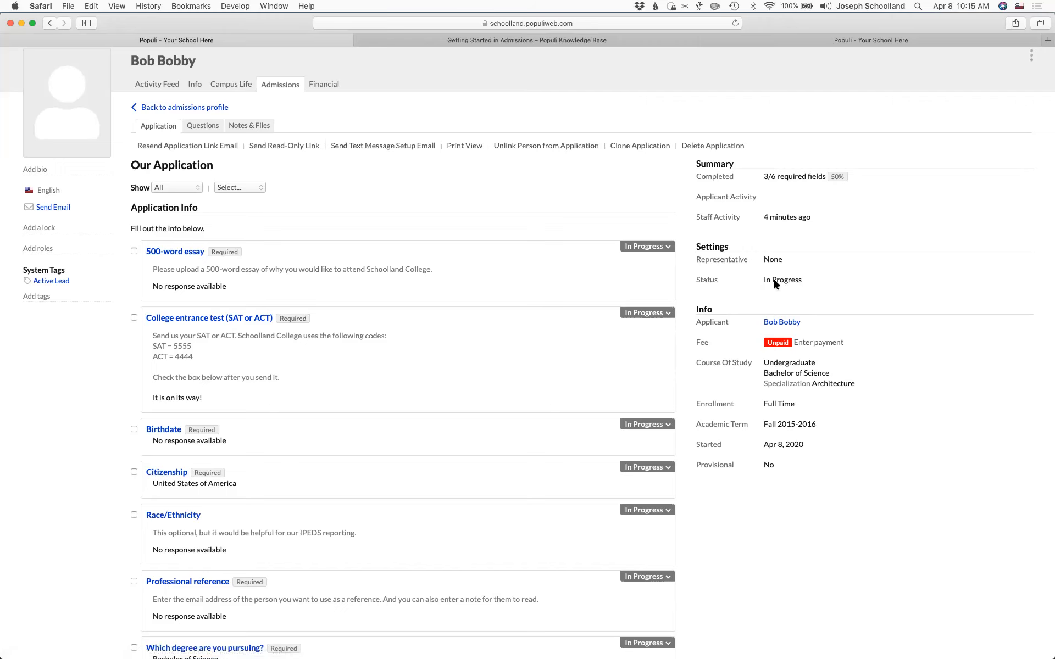
{"action": "scroll", "coordinate": [295, 427], "scroll_direction": "down", "scroll_amount": 2}
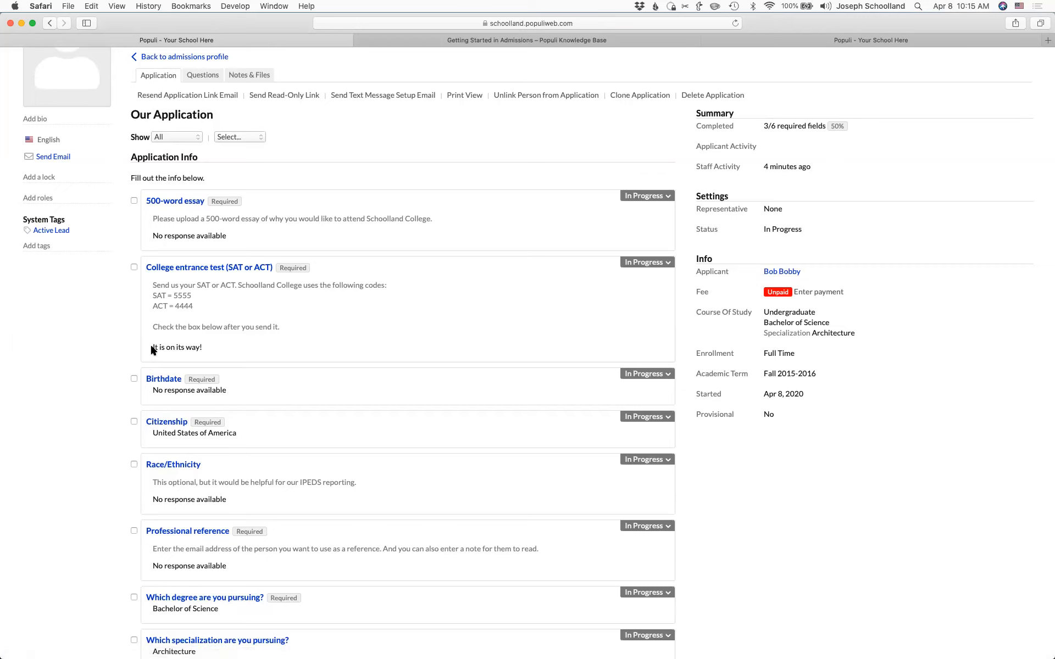
{"action": "left_click_drag", "start_coordinate": [150, 344], "coordinate": [217, 349]}
{"action": "left_click_drag", "start_coordinate": [152, 432], "coordinate": [240, 432]}
- Try setting the application status to Submitted, which fails because the fee is unpaid
{"action": "left_click", "coordinate": [241, 429]}
{"action": "left_click", "coordinate": [643, 196]}
{"action": "left_click", "coordinate": [566, 138]}
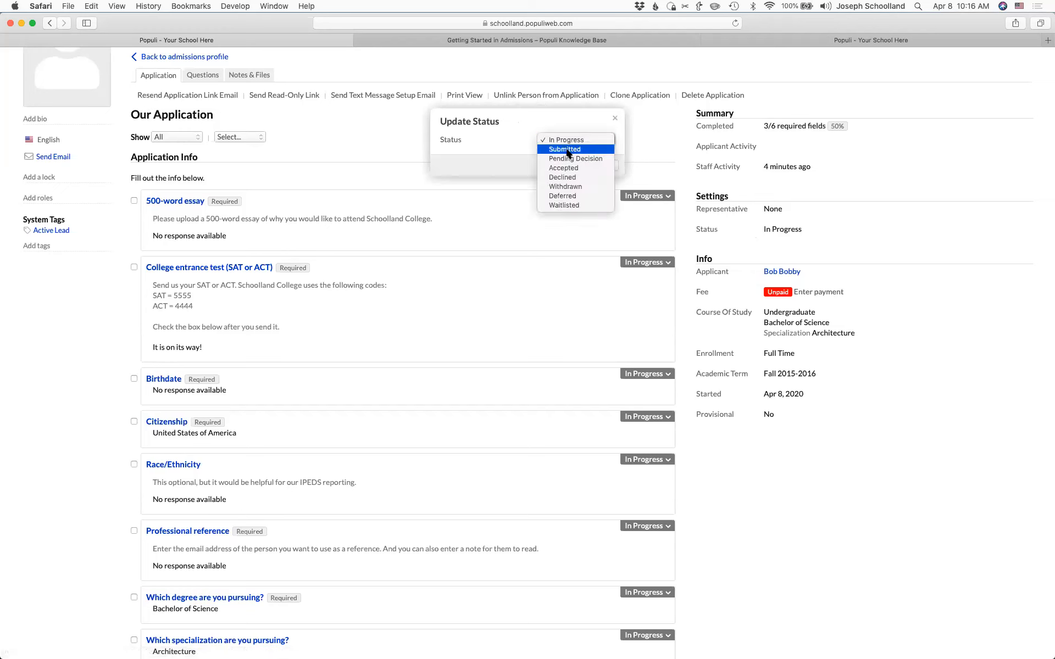
{"action": "left_click", "coordinate": [568, 150]}
{"action": "left_click", "coordinate": [605, 166]}
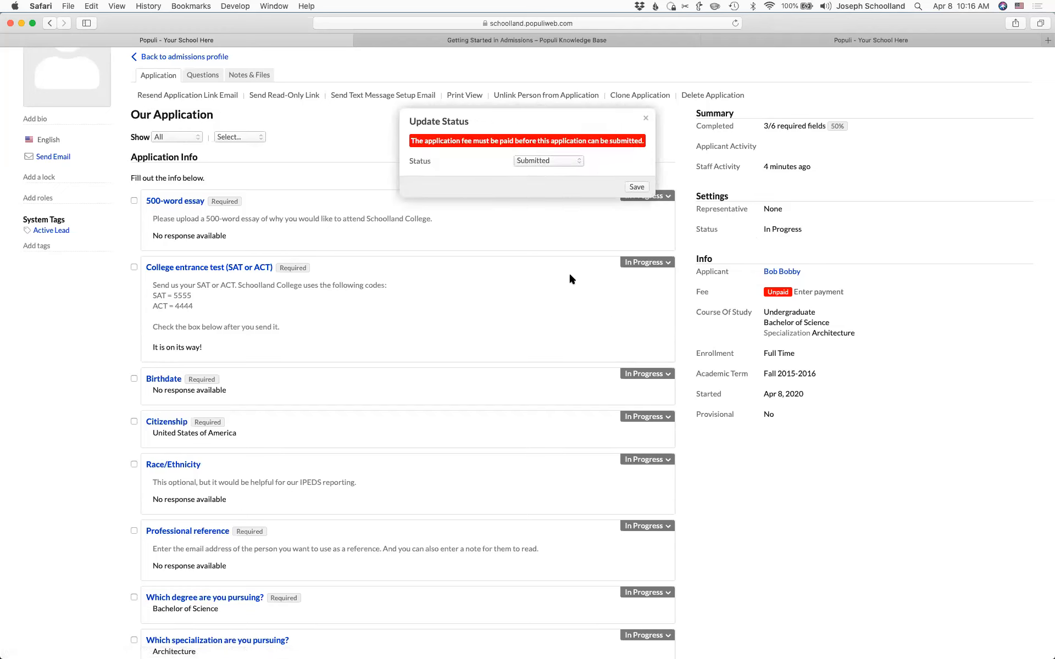
{"action": "left_click", "coordinate": [645, 118]}
- Record a Waive Fee payment for the $25.00 application fee
{"action": "left_click", "coordinate": [819, 297]}
{"action": "left_click", "coordinate": [523, 160]}
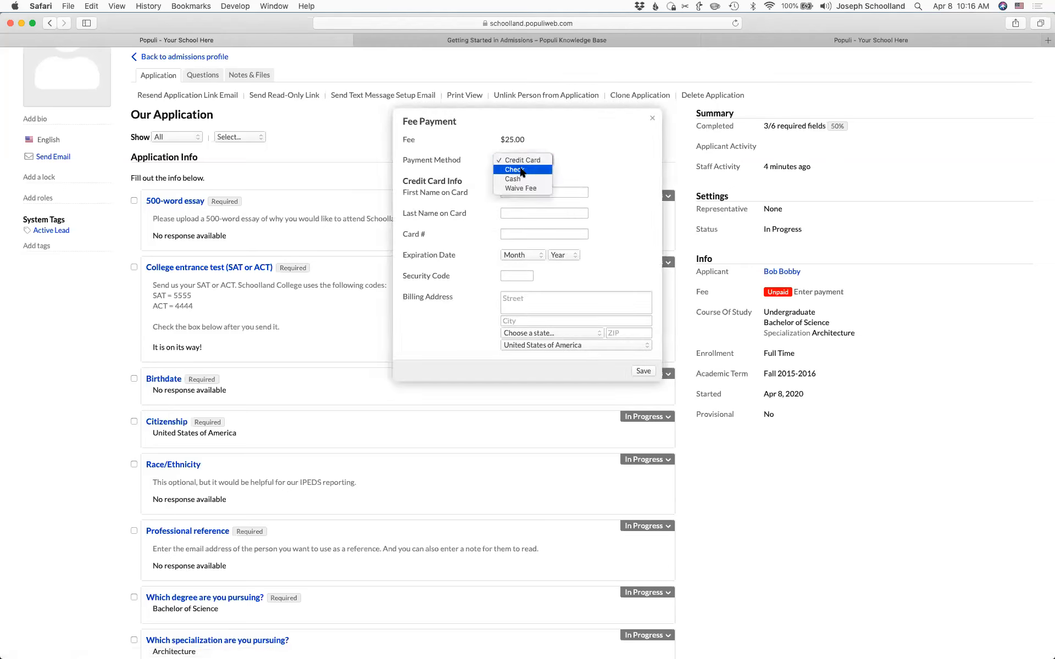
{"action": "left_click", "coordinate": [521, 188]}
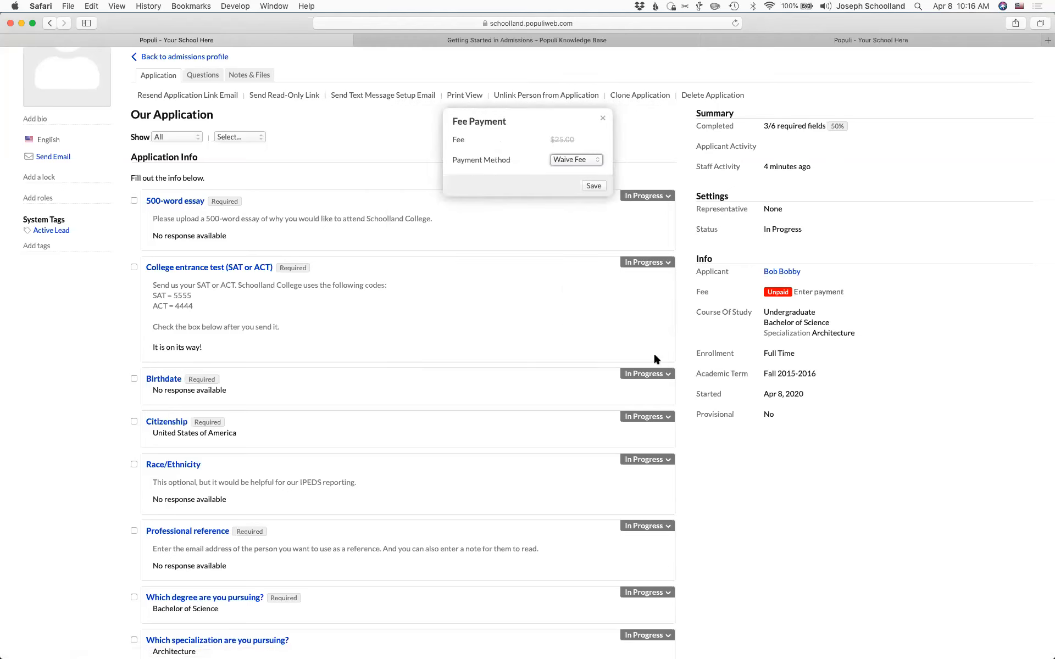
{"action": "left_click", "coordinate": [593, 186]}
- Retry changing the status to Submitted, then dismiss the status dialog
{"action": "left_click", "coordinate": [707, 230]}
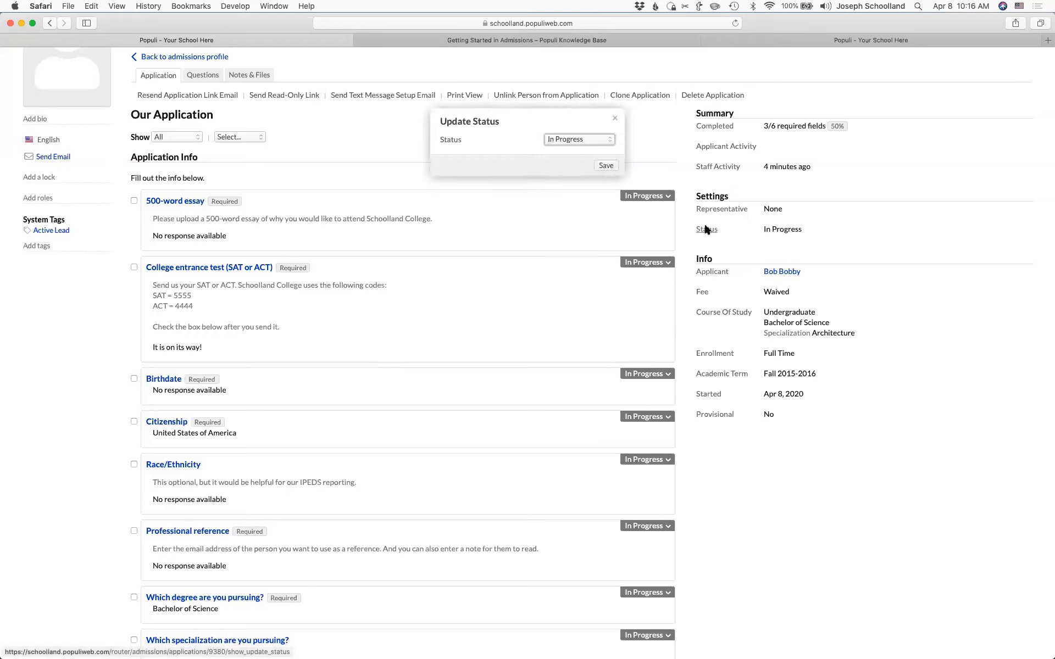
{"action": "left_click", "coordinate": [544, 139]}
{"action": "left_click", "coordinate": [553, 152]}
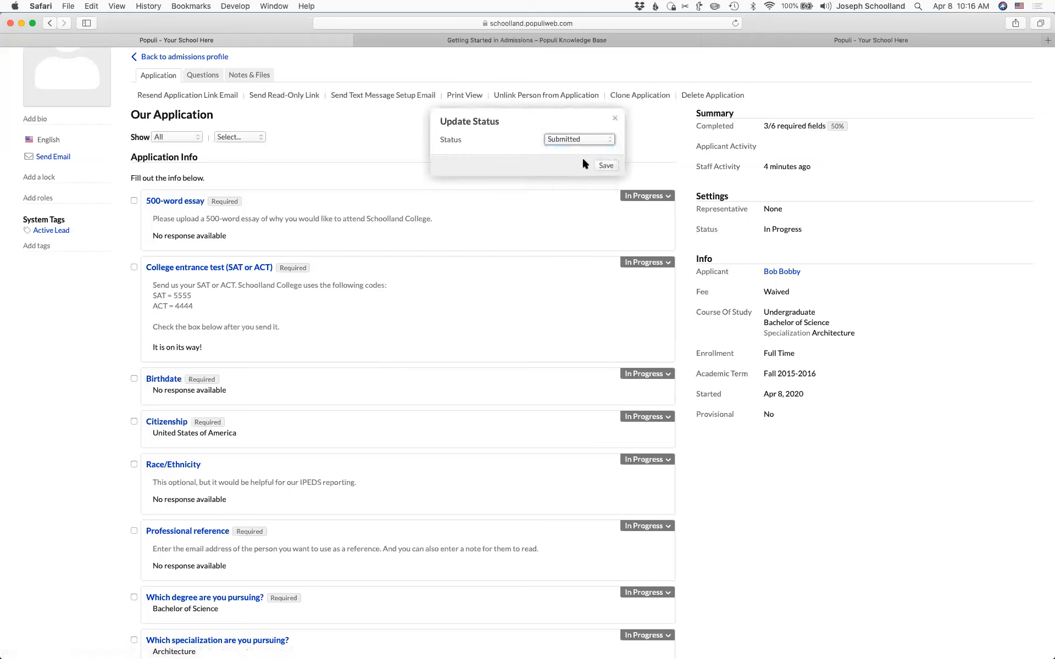
{"action": "left_click", "coordinate": [605, 165]}
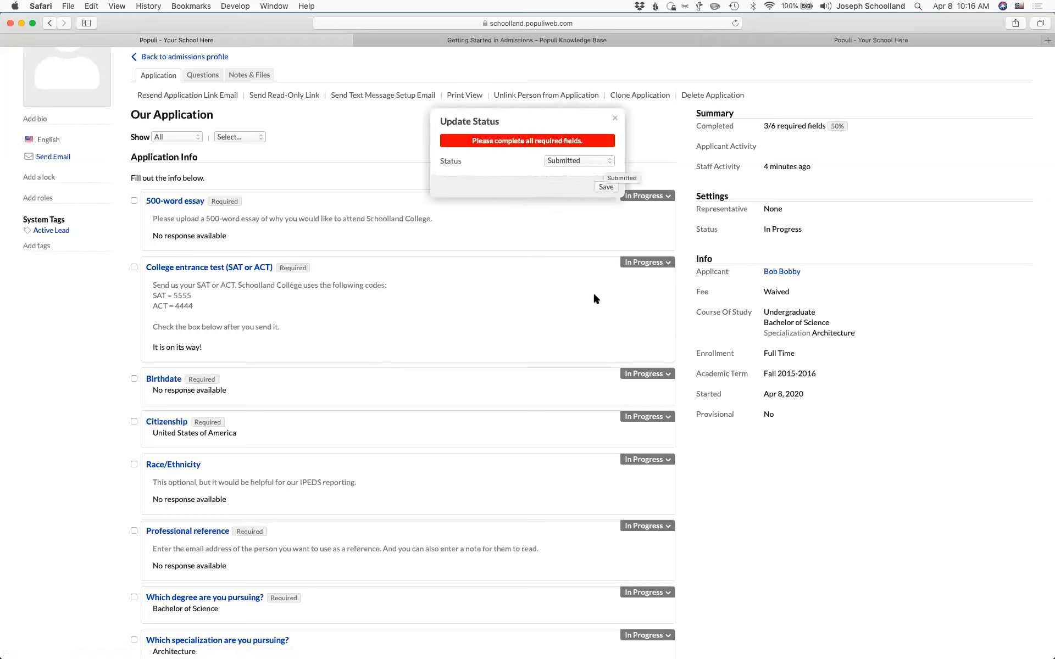
{"action": "left_click", "coordinate": [615, 118]}
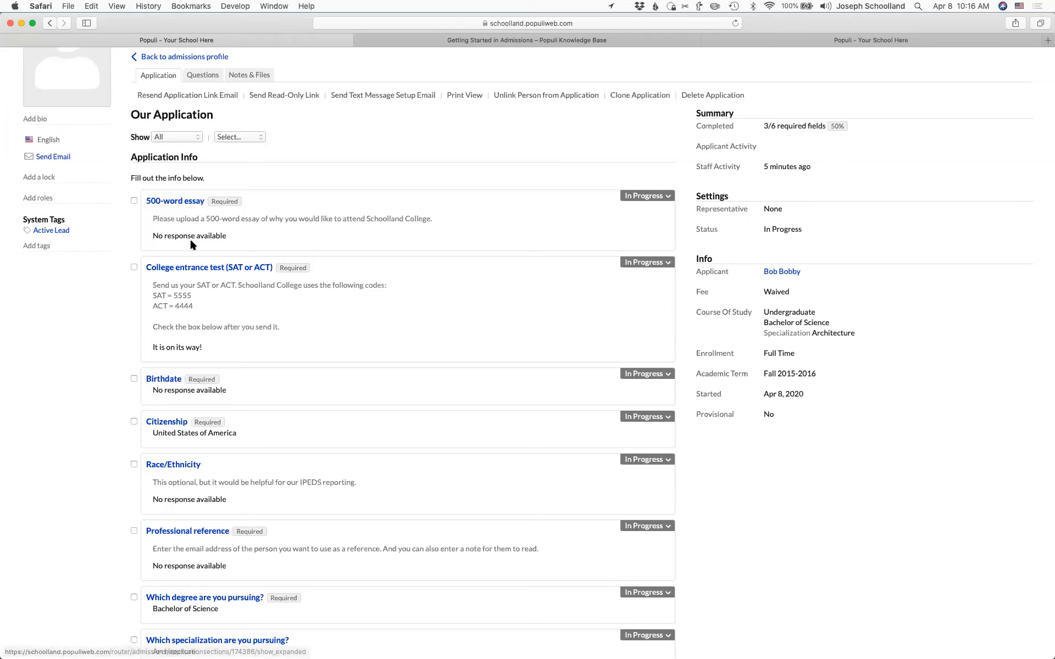
{"action": "scroll", "coordinate": [282, 262], "scroll_direction": "down", "scroll_amount": 1}
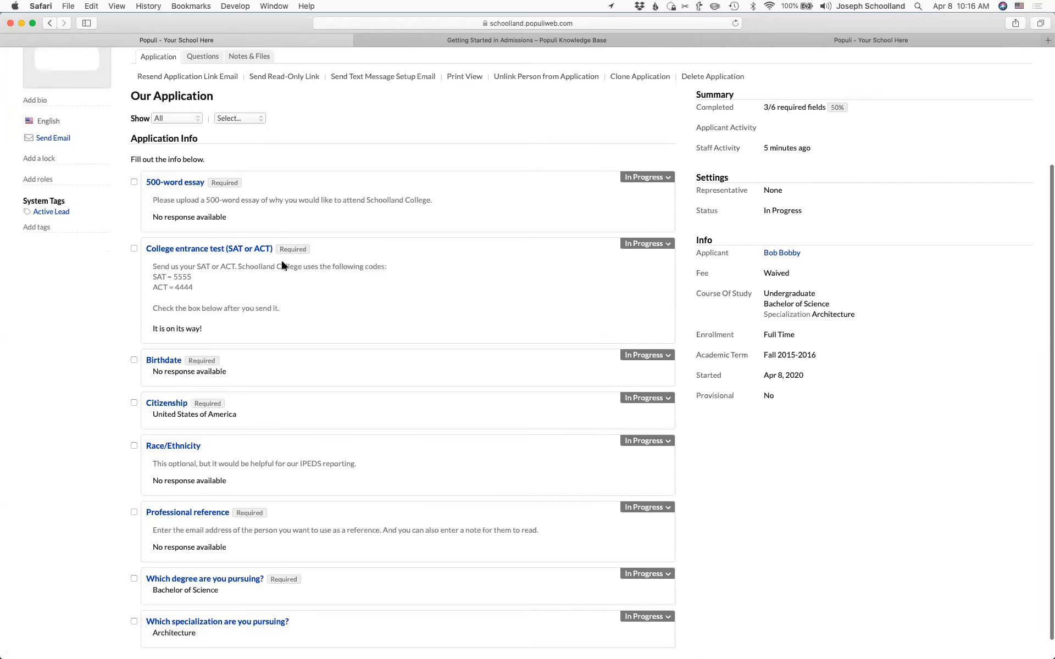
{"action": "scroll", "coordinate": [282, 266], "scroll_direction": "down", "scroll_amount": 1}
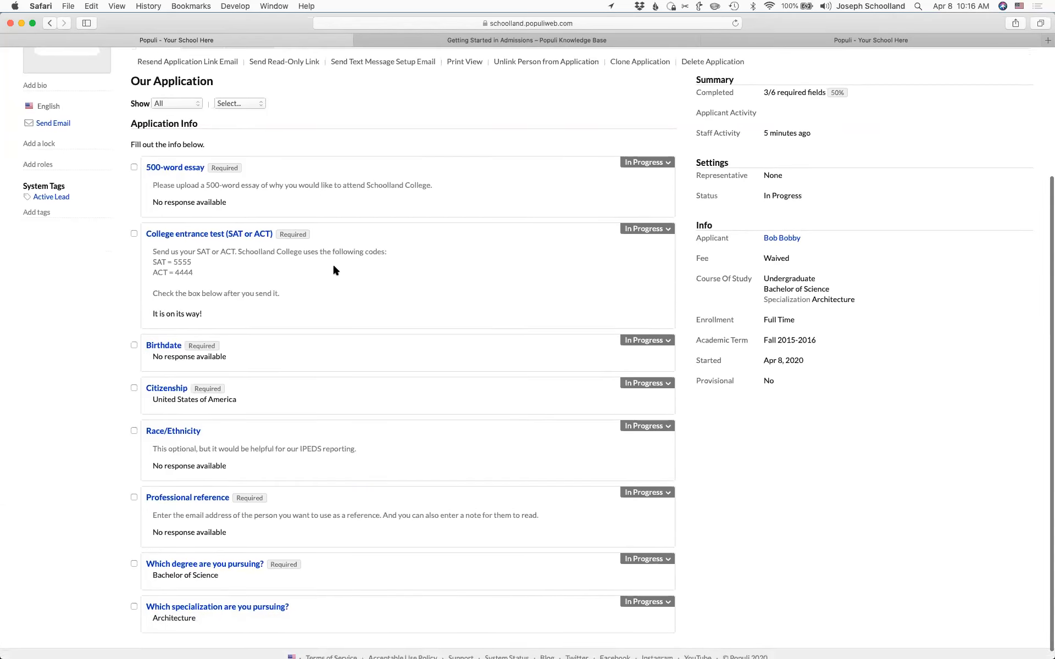
- Add the internal note 'Looks good' to the 500-word essay
{"action": "left_click", "coordinate": [175, 171]}
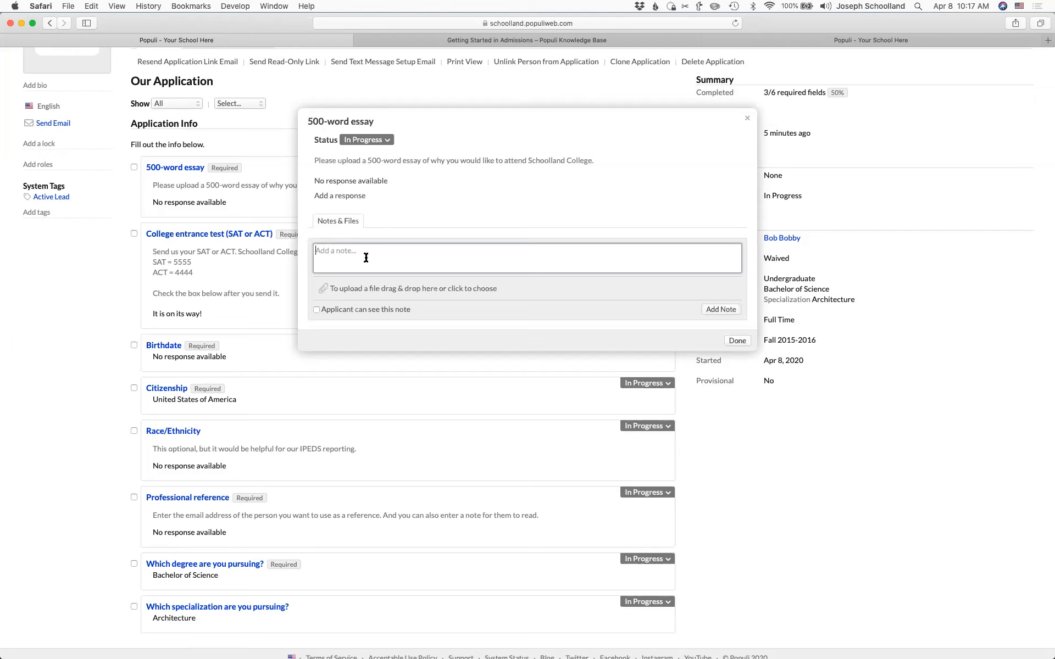
{"action": "type", "text": "Looks good."}
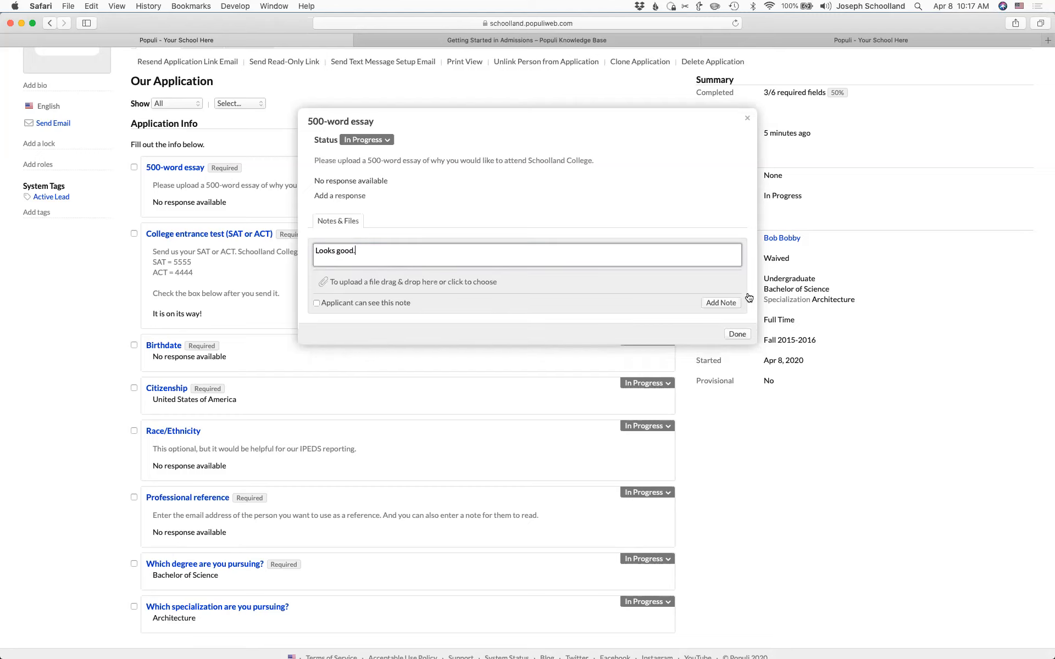
{"action": "left_click", "coordinate": [721, 302]}
- Mark the essay Rejected with an applicant-visible note asking for a retry, since it only has 400 words
{"action": "left_click", "coordinate": [370, 255]}
{"action": "type", "text": "Bob"}
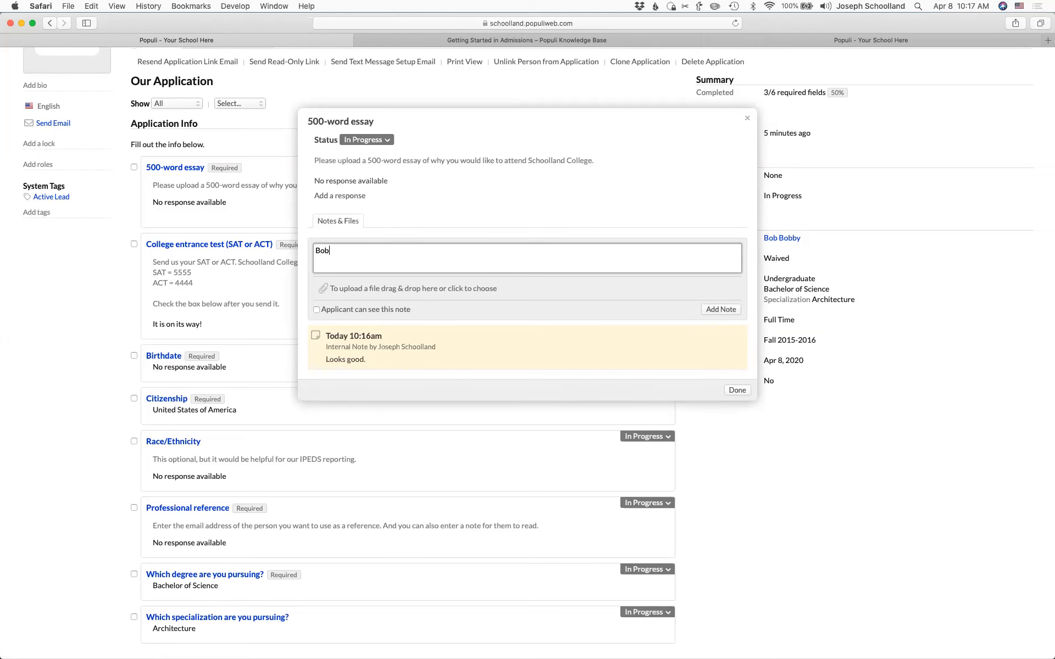
{"action": "type", "text": ", you need to try again."}
{"action": "left_click", "coordinate": [317, 310]}
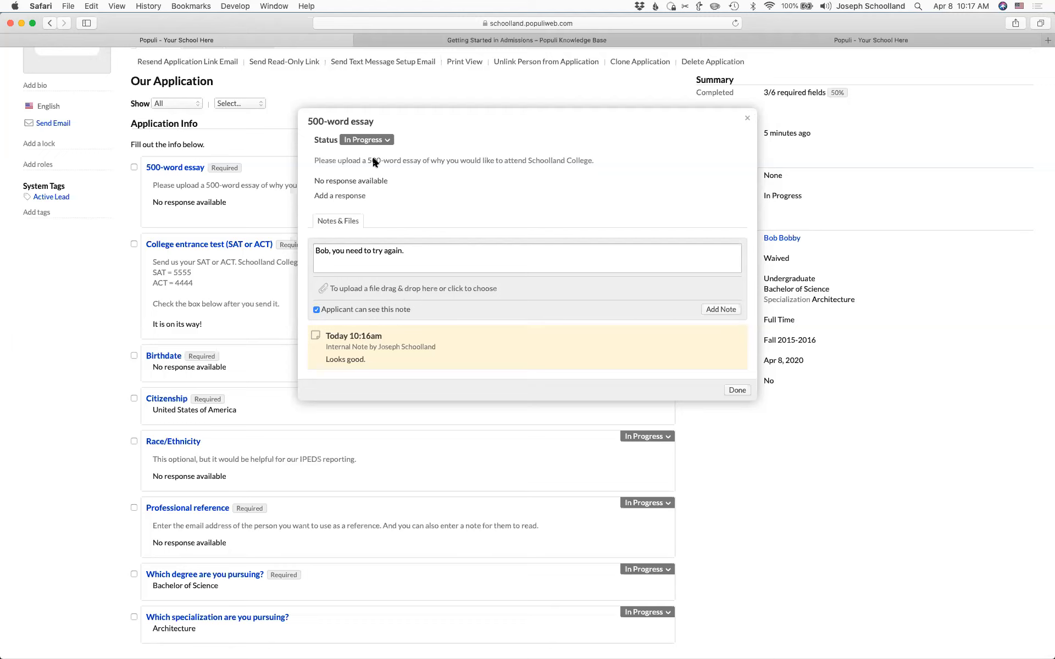
{"action": "left_click", "coordinate": [364, 140]}
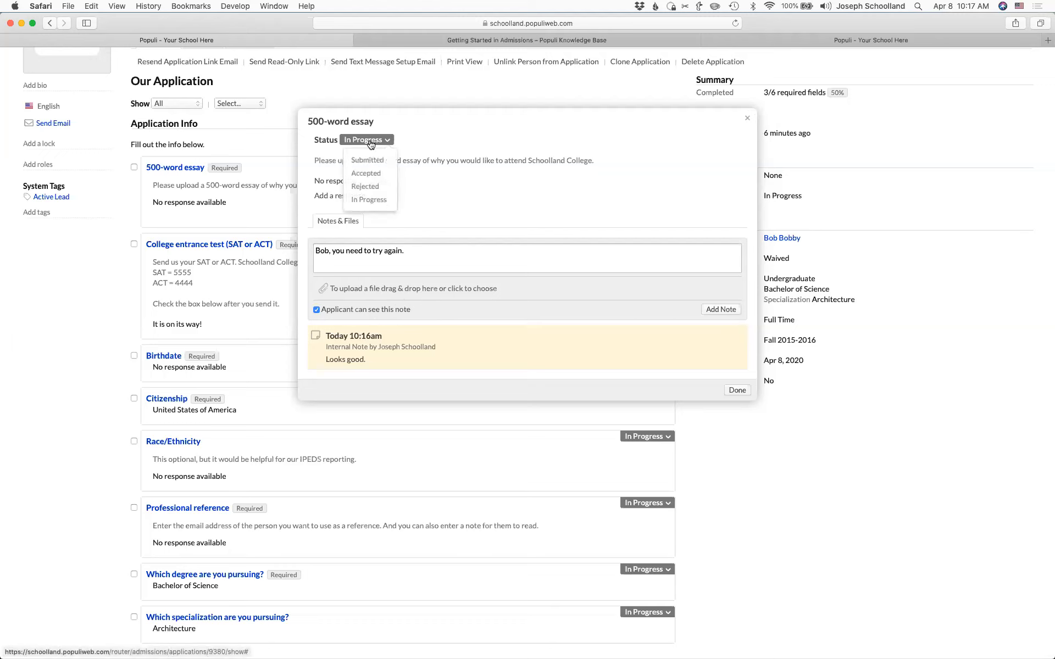
{"action": "left_click", "coordinate": [369, 186]}
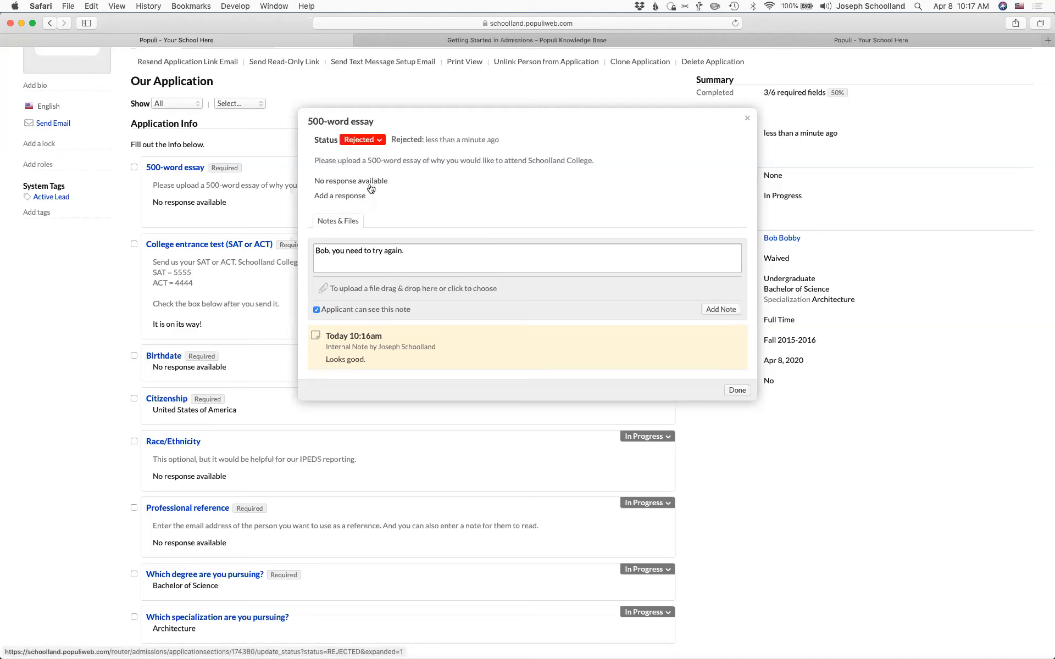
{"action": "left_click", "coordinate": [425, 256]}
{"action": "type", "text": "it only "}
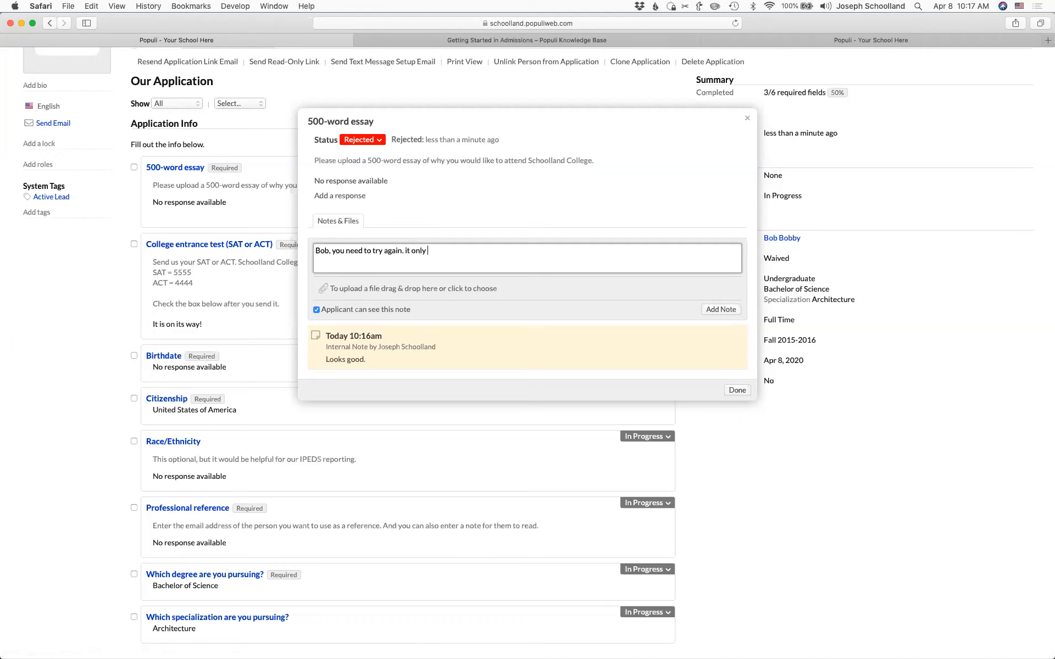
{"action": "type", "text": "has 400 words."}
{"action": "left_click", "coordinate": [408, 251]}
{"action": "key", "text": "BackSpace"}
{"action": "type", "text": "I"}
{"action": "left_click", "coordinate": [720, 310]}
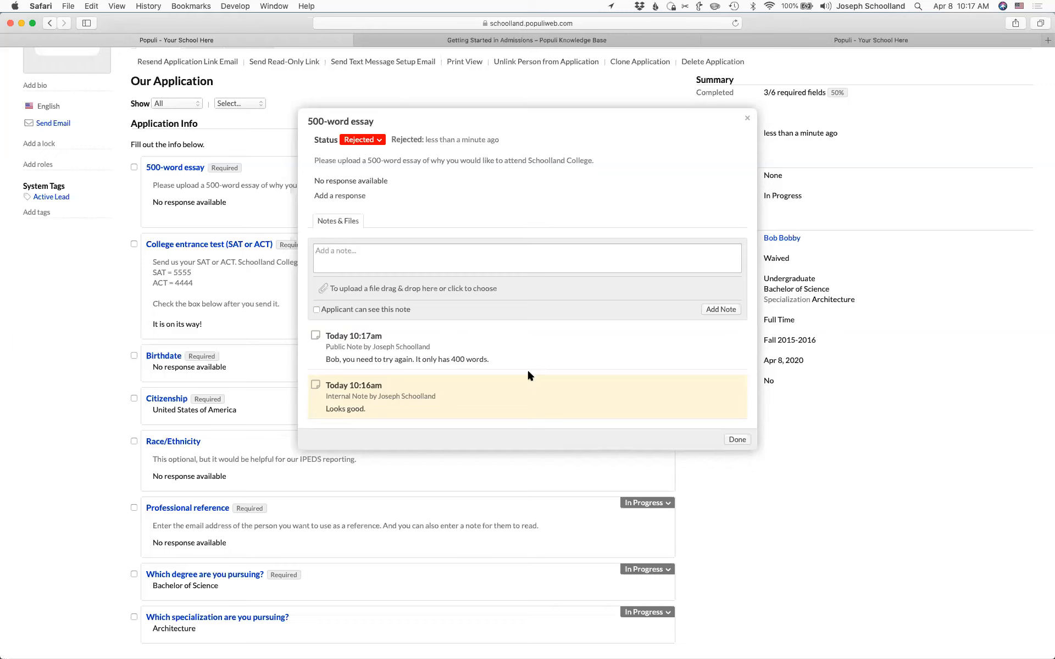
{"action": "left_click", "coordinate": [749, 121]}
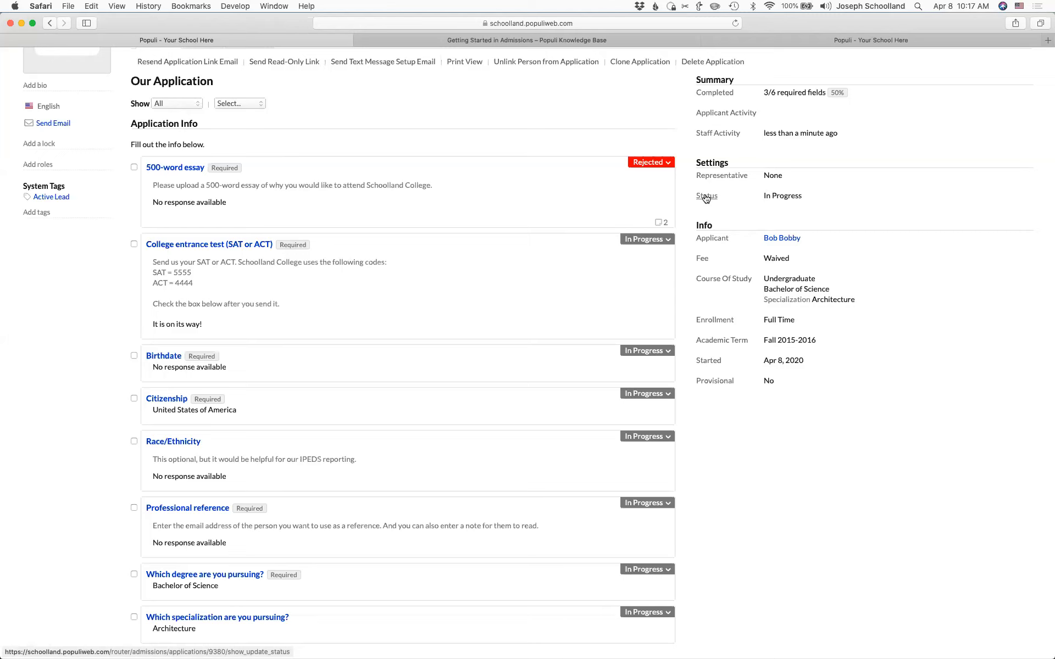
{"action": "left_click", "coordinate": [706, 196]}
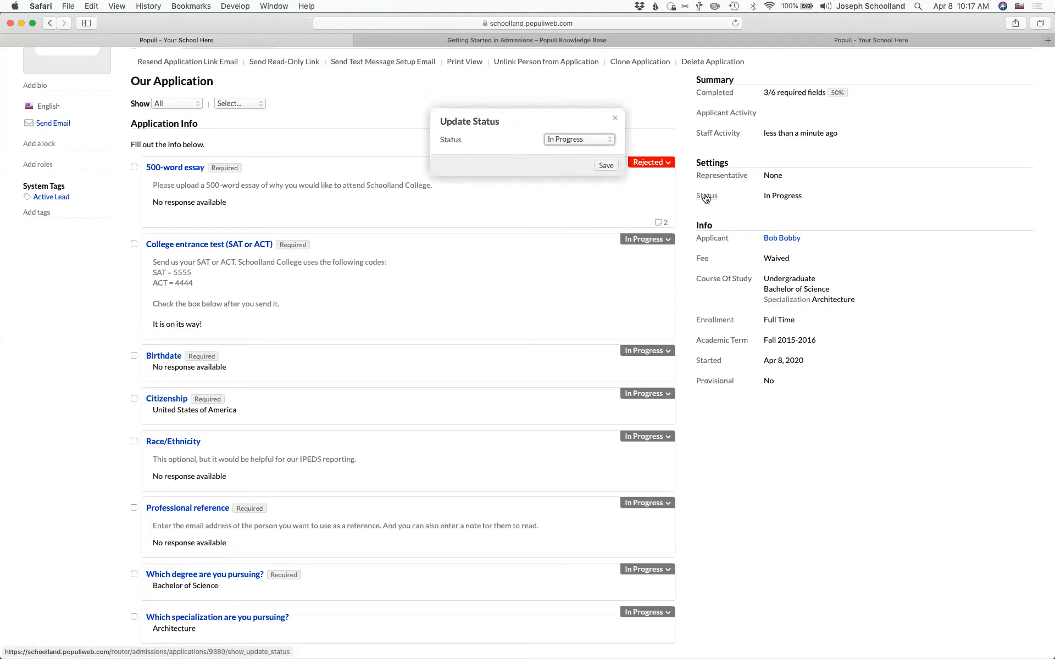
{"action": "left_click", "coordinate": [573, 138]}
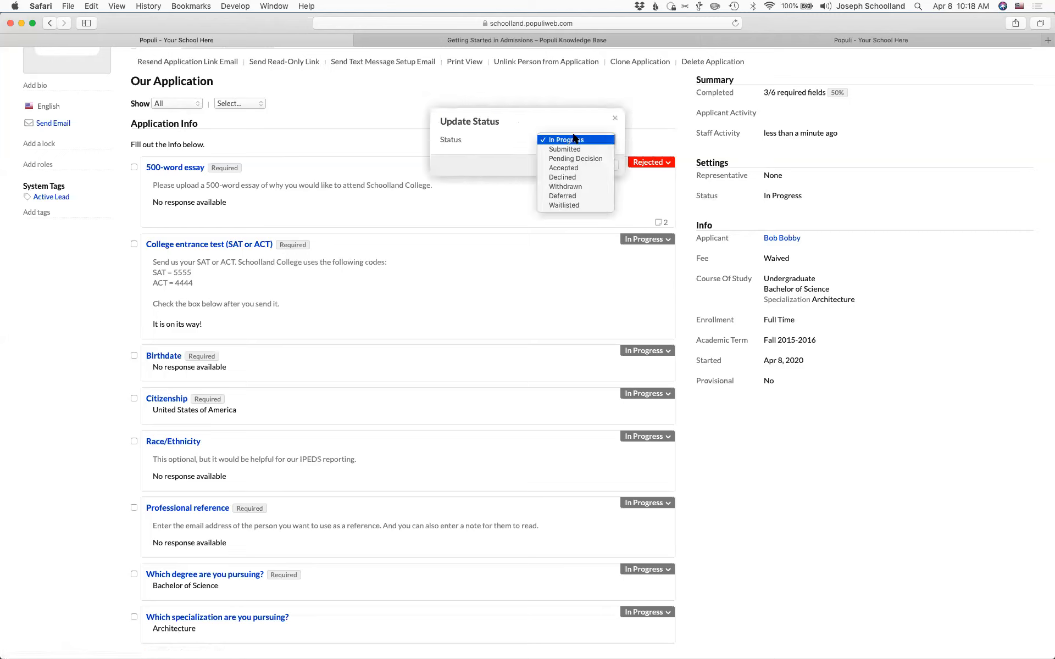
{"action": "left_click", "coordinate": [577, 167]}
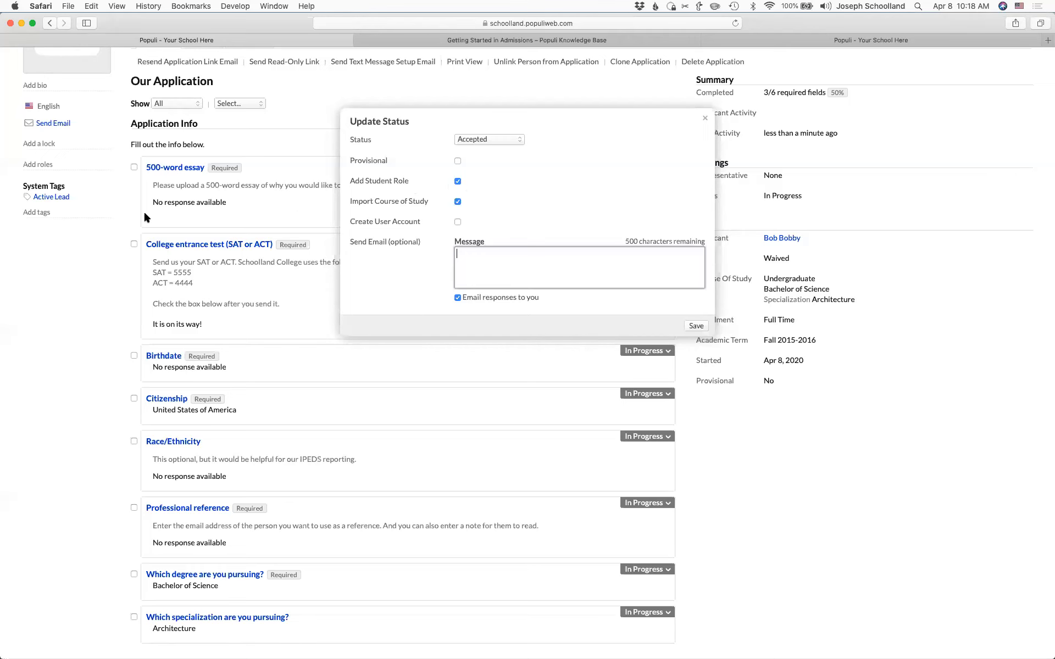
{"action": "scroll", "coordinate": [51, 163], "scroll_direction": "up", "scroll_amount": 3}
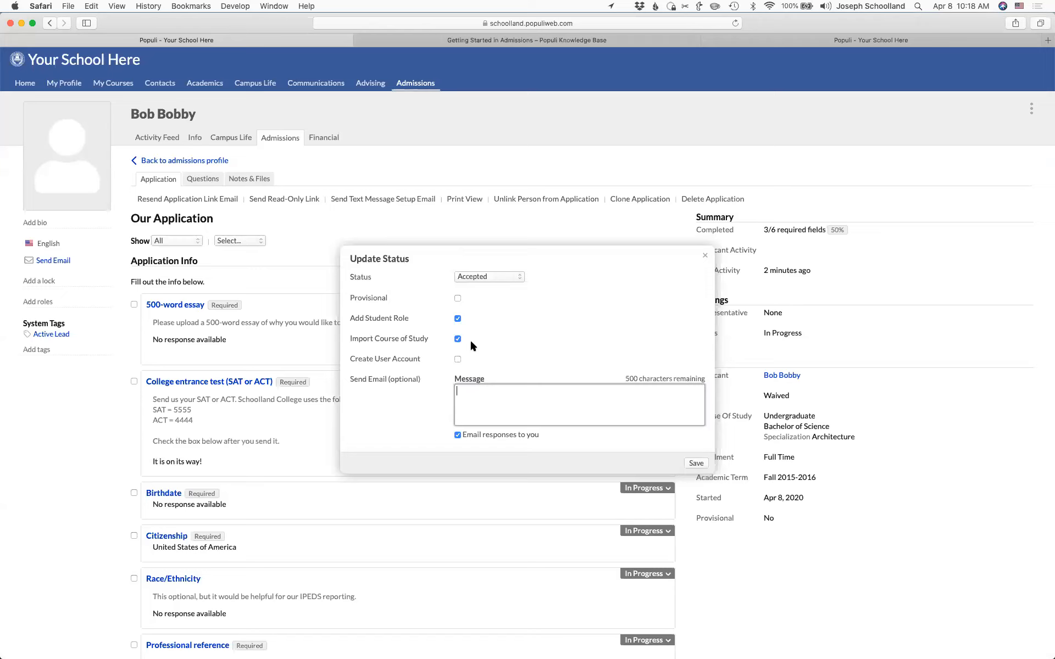
{"action": "left_click", "coordinate": [457, 359]}
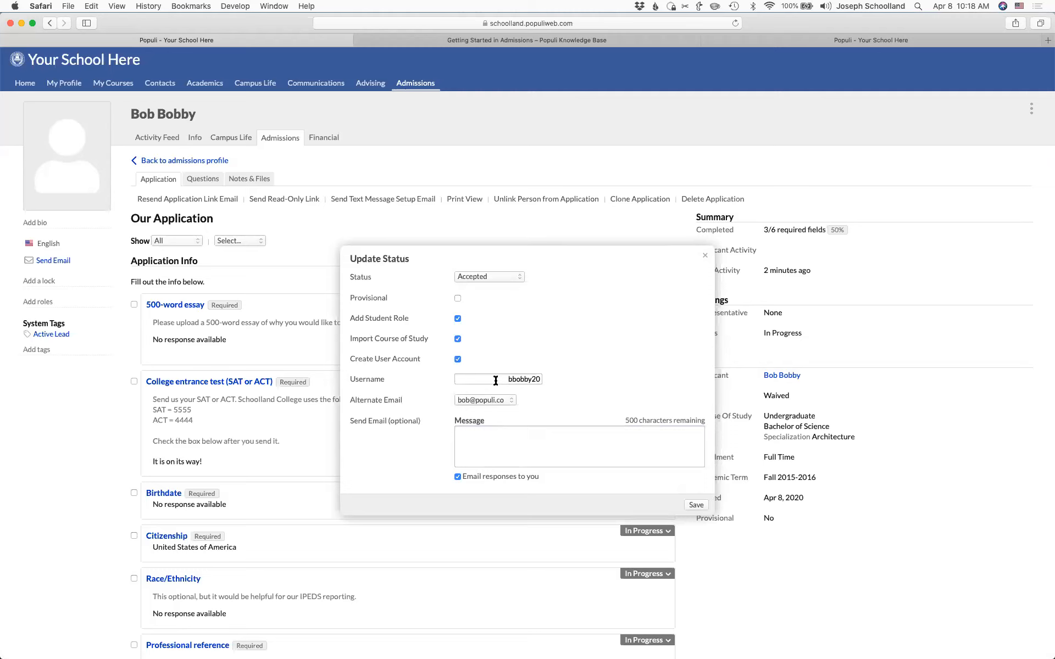
{"action": "left_click", "coordinate": [458, 359]}
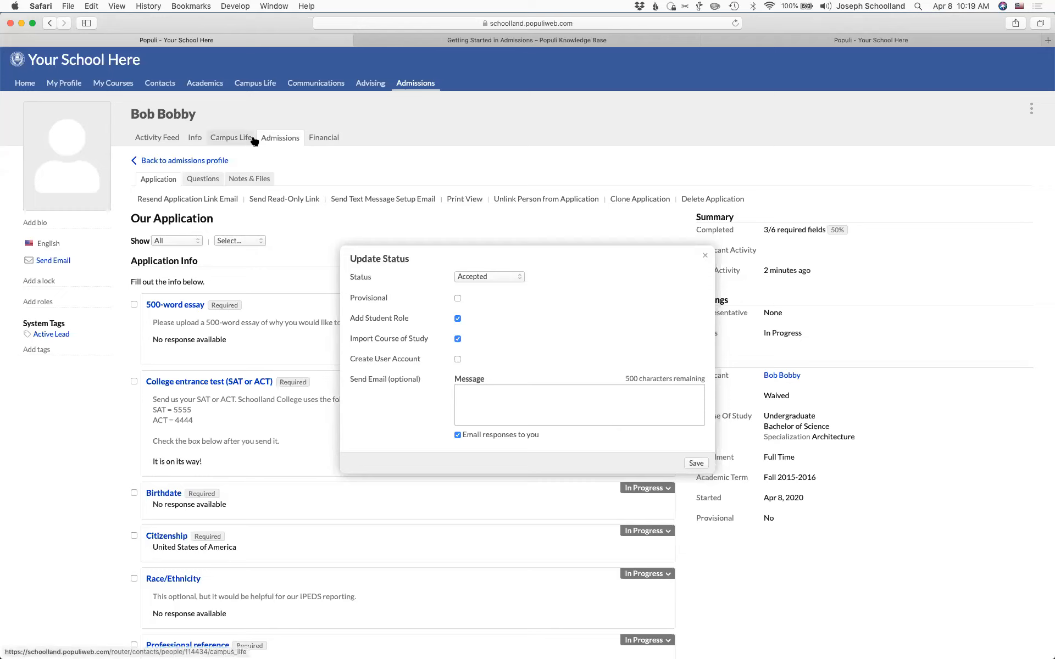
{"action": "left_click", "coordinate": [696, 464]}
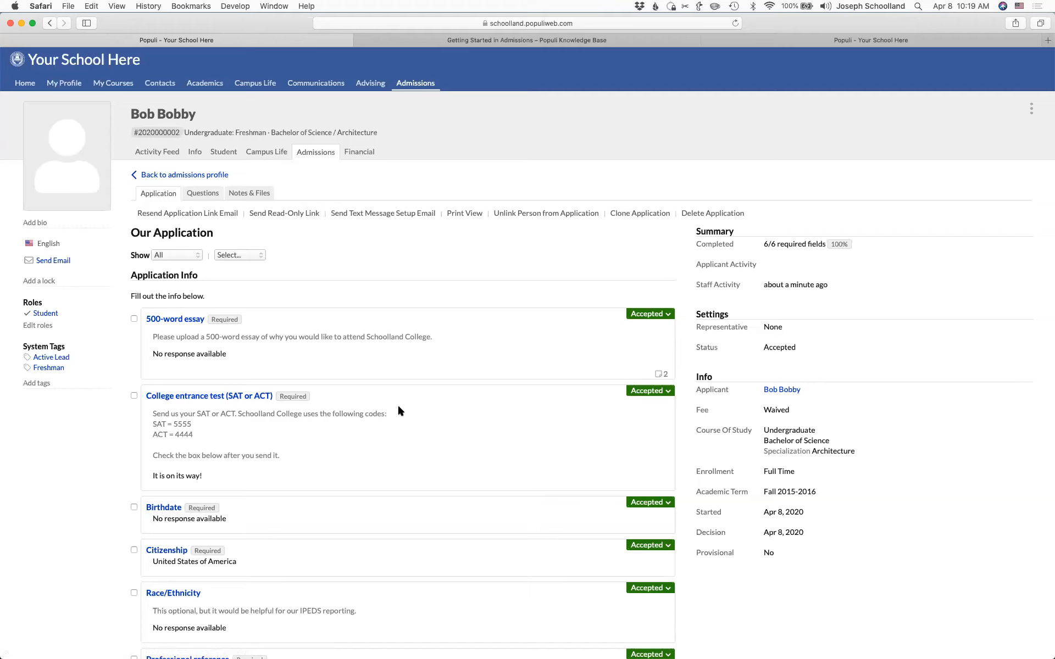
{"action": "scroll", "coordinate": [398, 411], "scroll_direction": "down", "scroll_amount": 5}
{"action": "scroll", "coordinate": [398, 411], "scroll_direction": "up", "scroll_amount": 6}
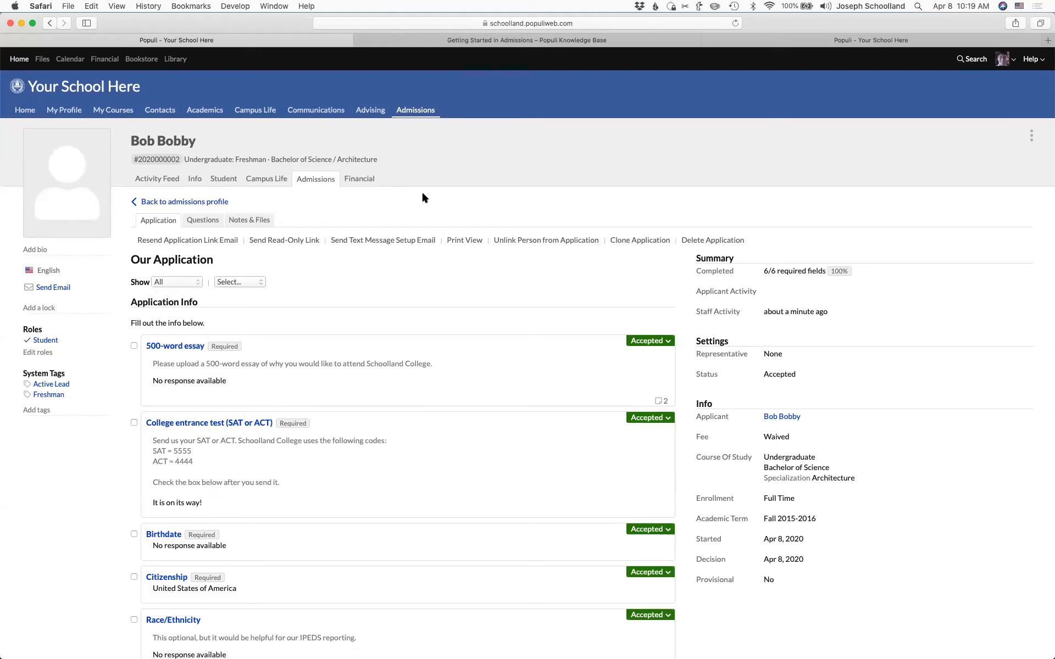
- Go to Admissions > Settings to list the Application Forms
{"action": "left_click", "coordinate": [418, 112]}
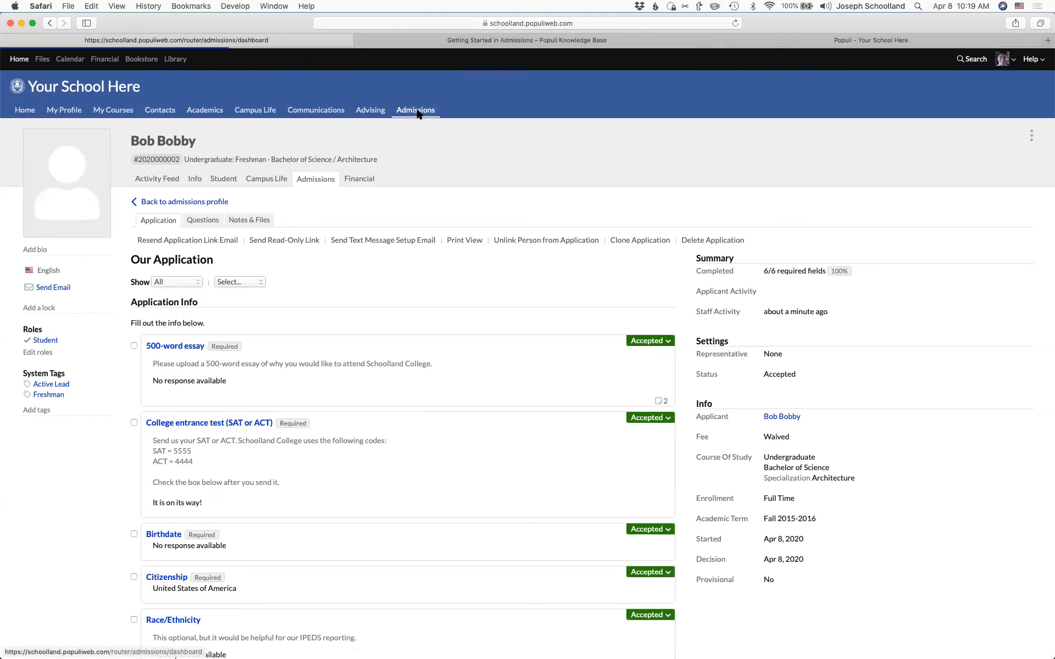
{"action": "left_click", "coordinate": [223, 138]}
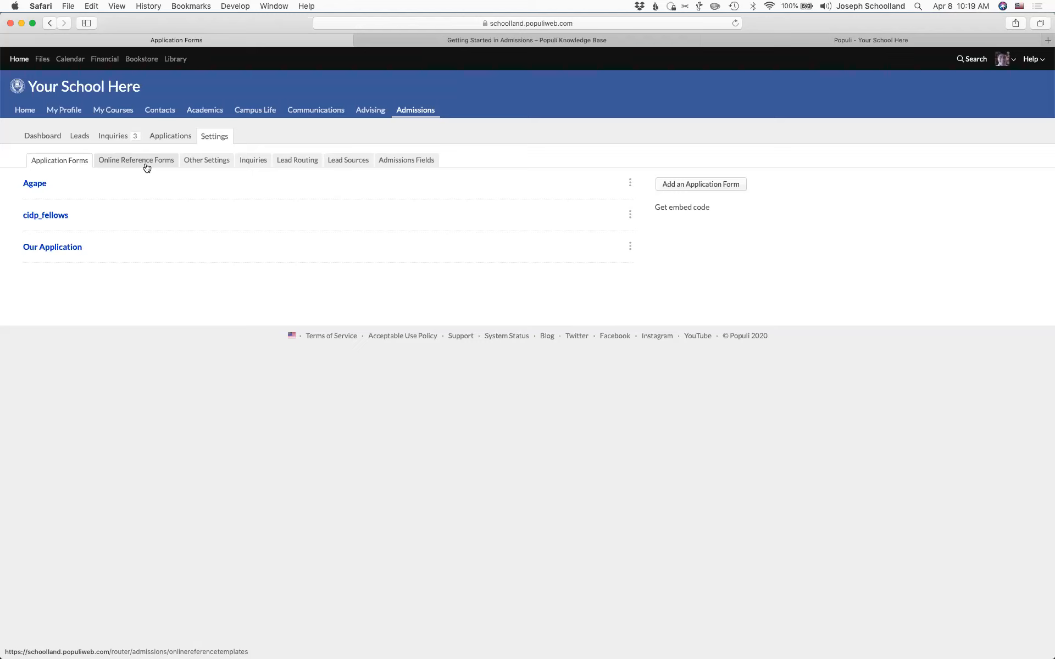
- Create a new application form named 'Undergrad Application'
{"action": "left_click", "coordinate": [686, 186]}
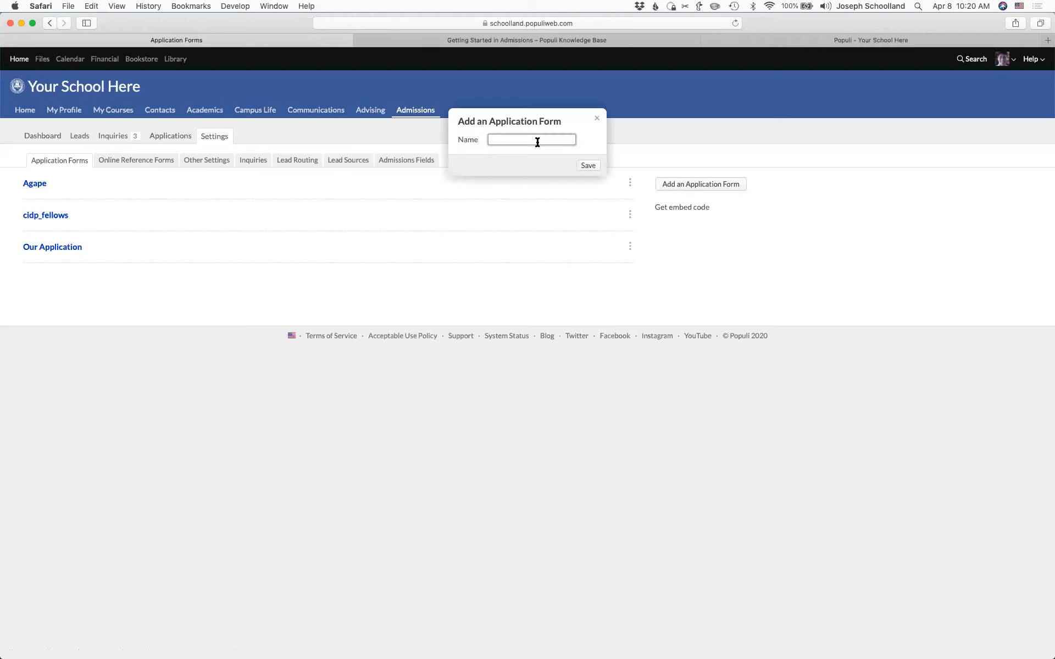
{"action": "type", "text": "Undergrad Application"}
{"action": "left_click", "coordinate": [587, 166]}
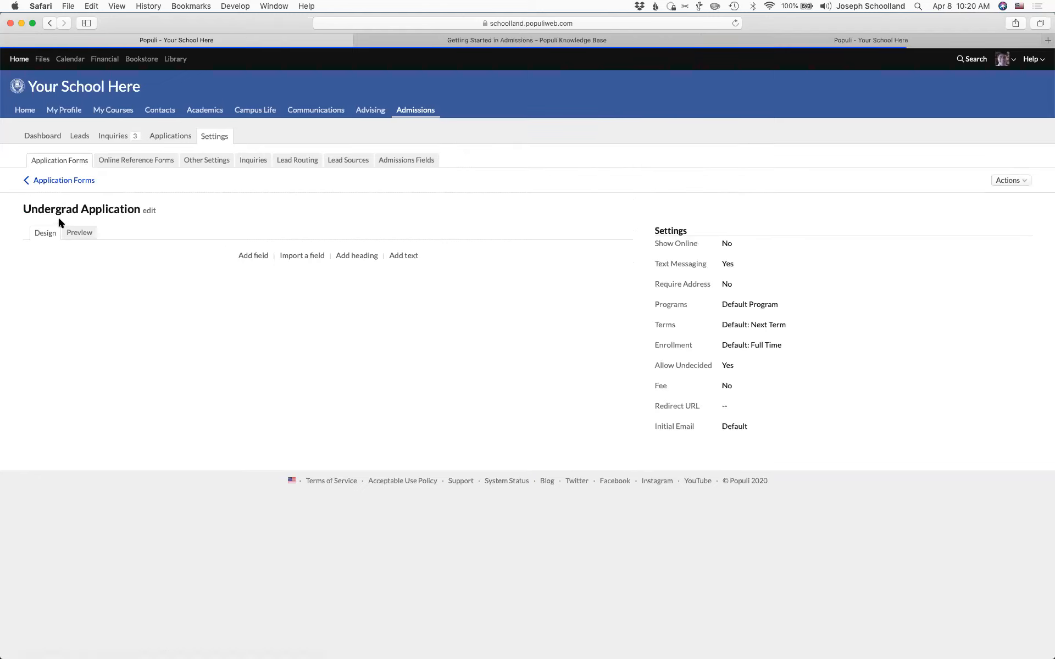
- Reopen Undergrad Application from the list, preview it, and return to its Design view
{"action": "left_click", "coordinate": [58, 180]}
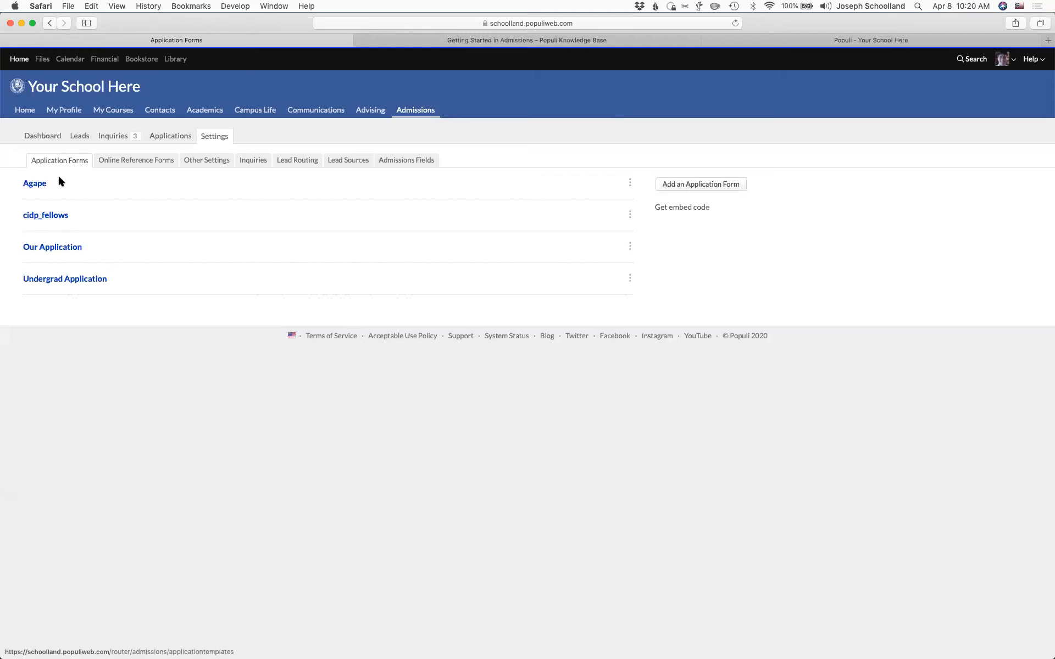
{"action": "left_click", "coordinate": [58, 281]}
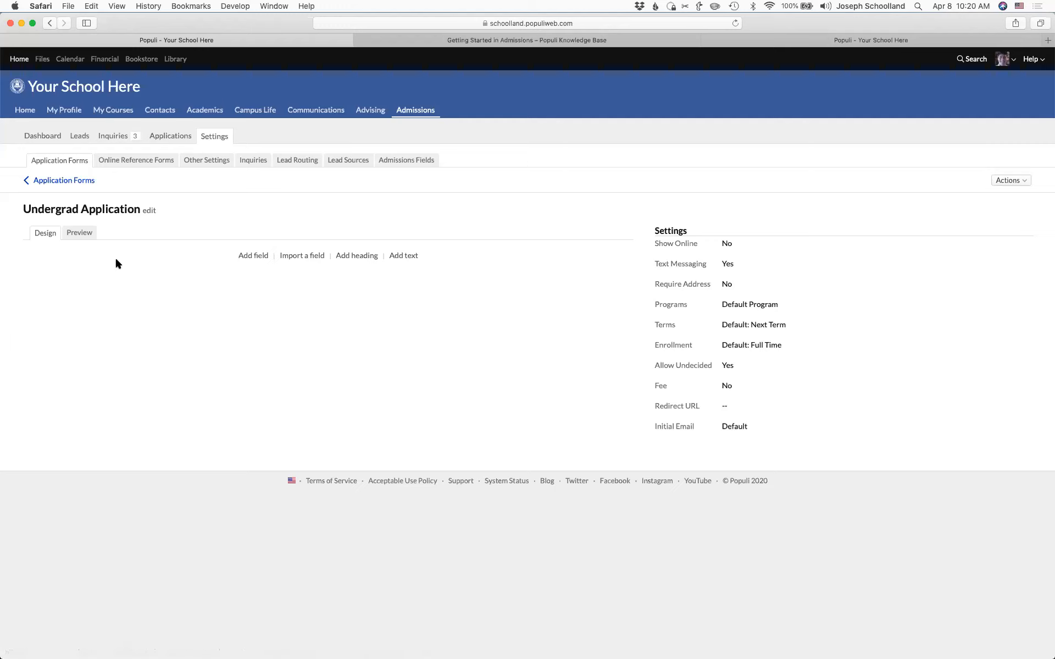
{"action": "left_click", "coordinate": [41, 237]}
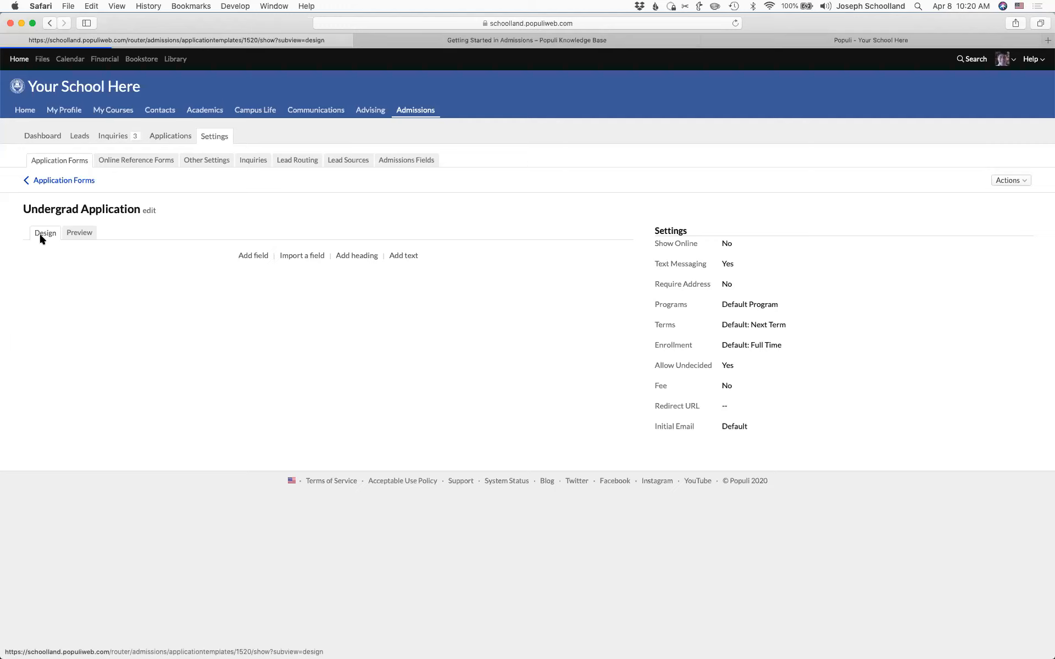
{"action": "left_click", "coordinate": [75, 232]}
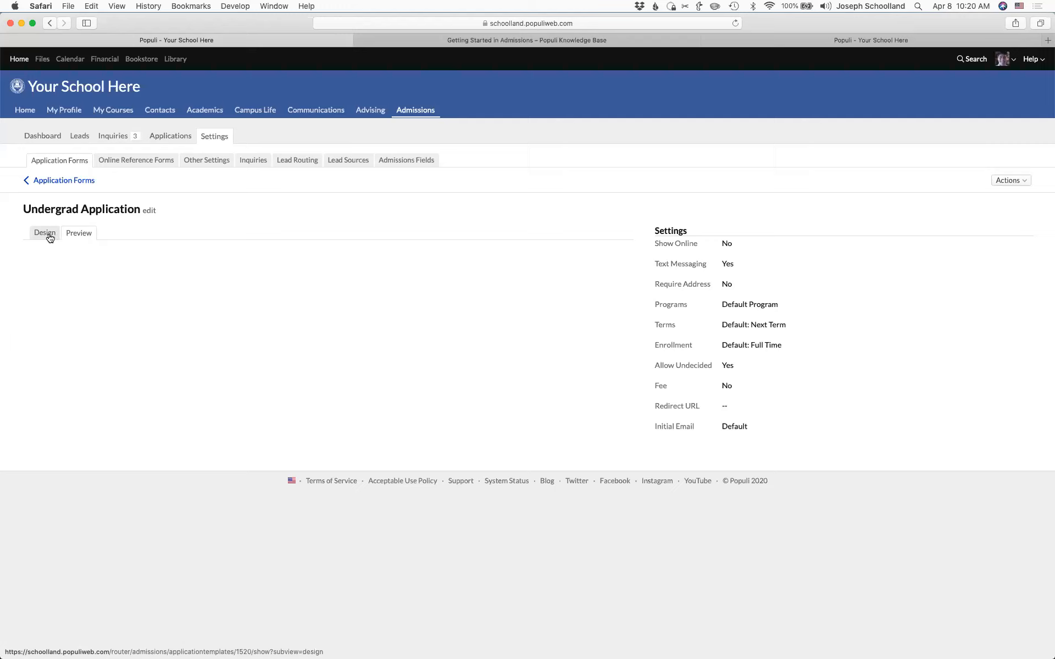
{"action": "left_click", "coordinate": [49, 236]}
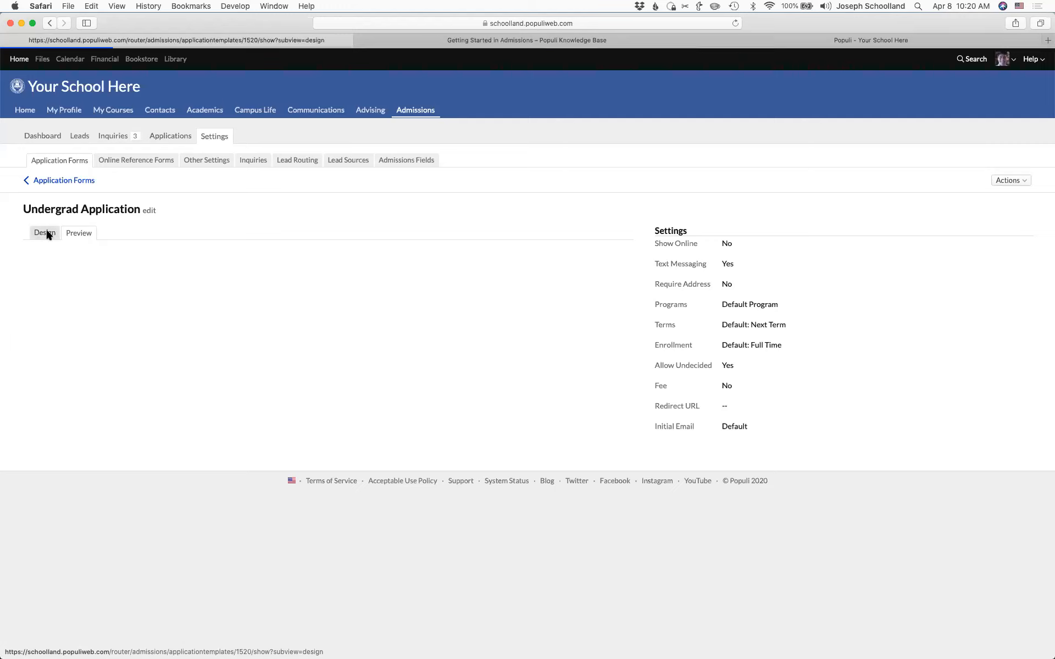
{"action": "left_click", "coordinate": [149, 215]}
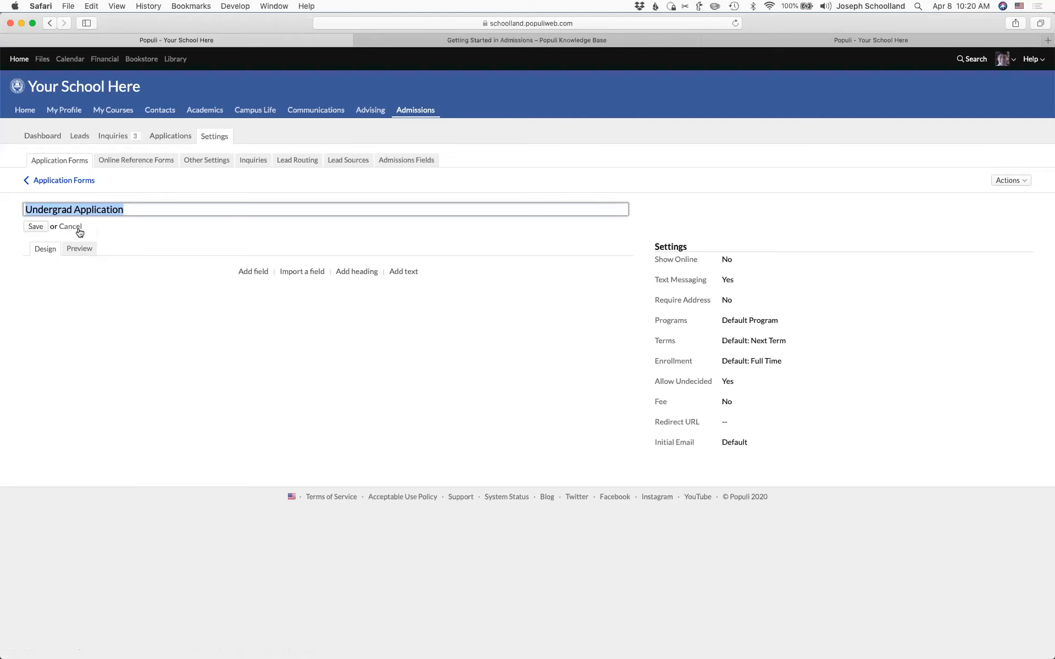
{"action": "left_click", "coordinate": [62, 226]}
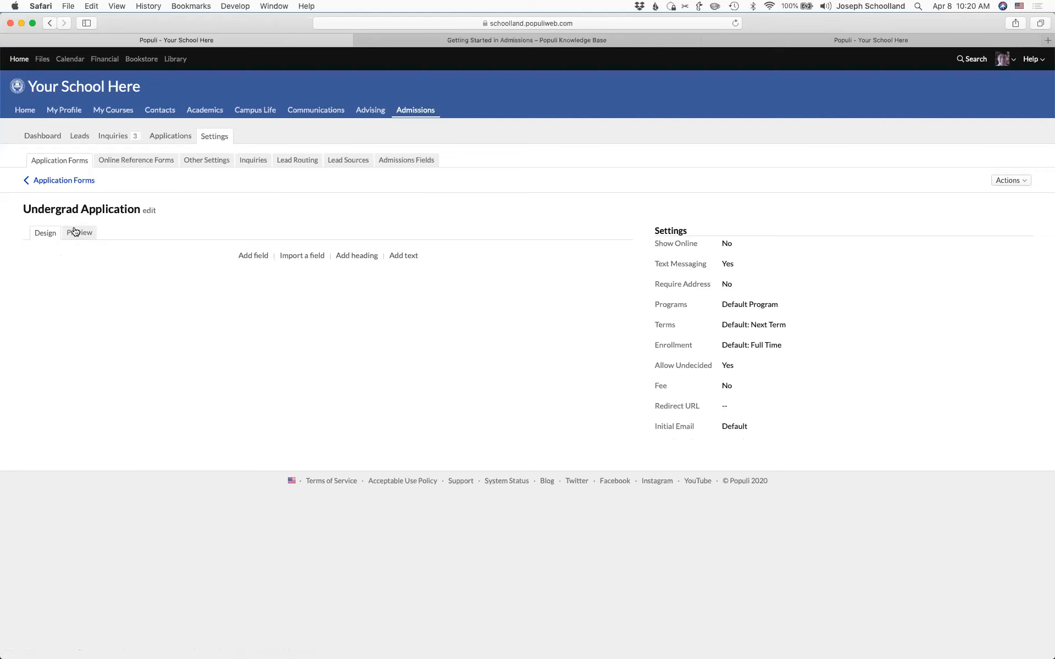
- Add a 'Contact Information' heading to the form
{"action": "left_click", "coordinate": [364, 256]}
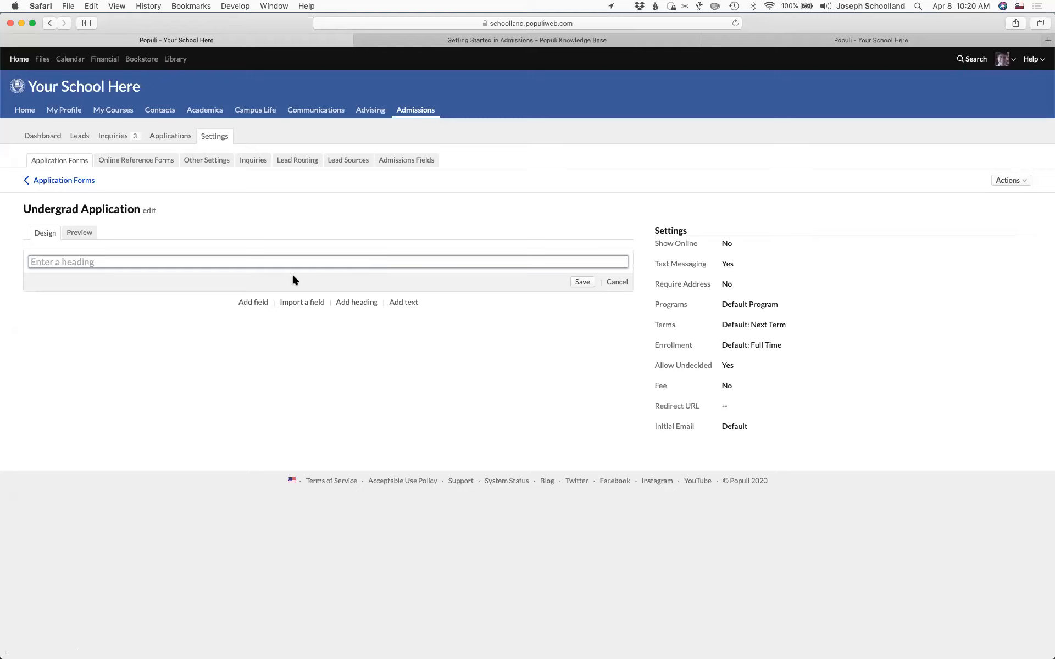
{"action": "type", "text": "Contact Information"}
{"action": "left_click", "coordinate": [581, 281]}
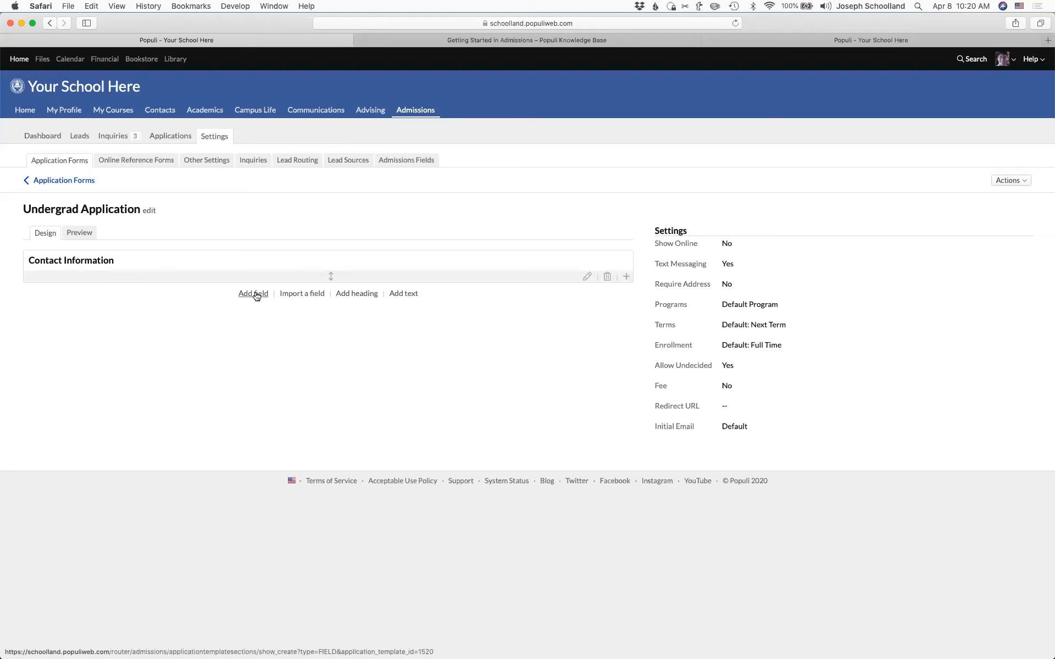
- Add a text block reading 'Fill out the info below.' under the heading
{"action": "left_click", "coordinate": [404, 294]}
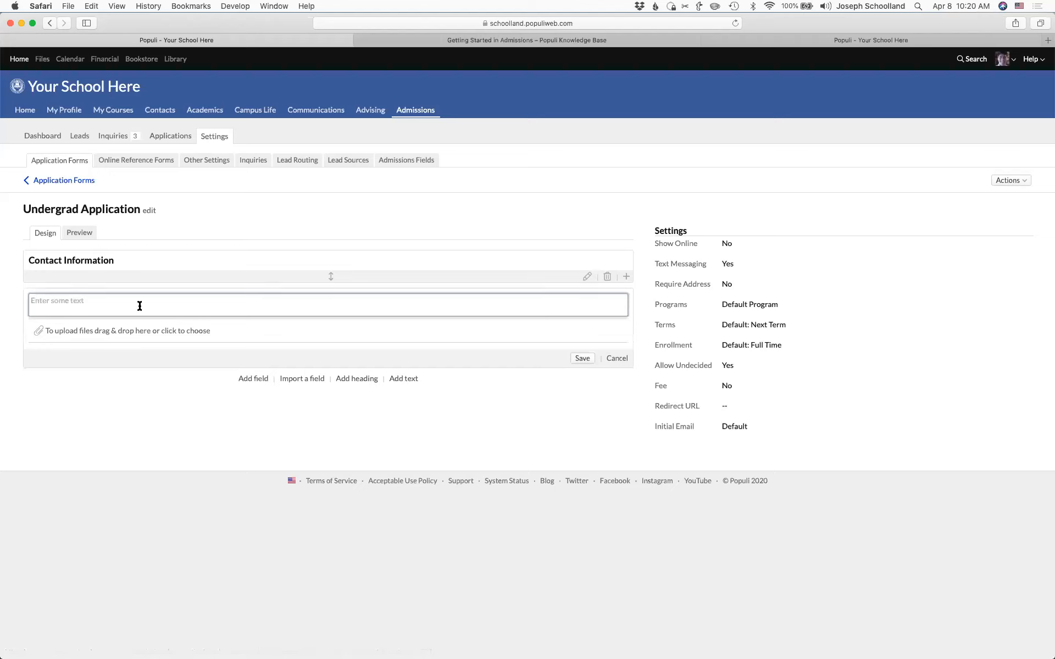
{"action": "type", "text": "fill out the info below.F"}
{"action": "left_click", "coordinate": [583, 362]}
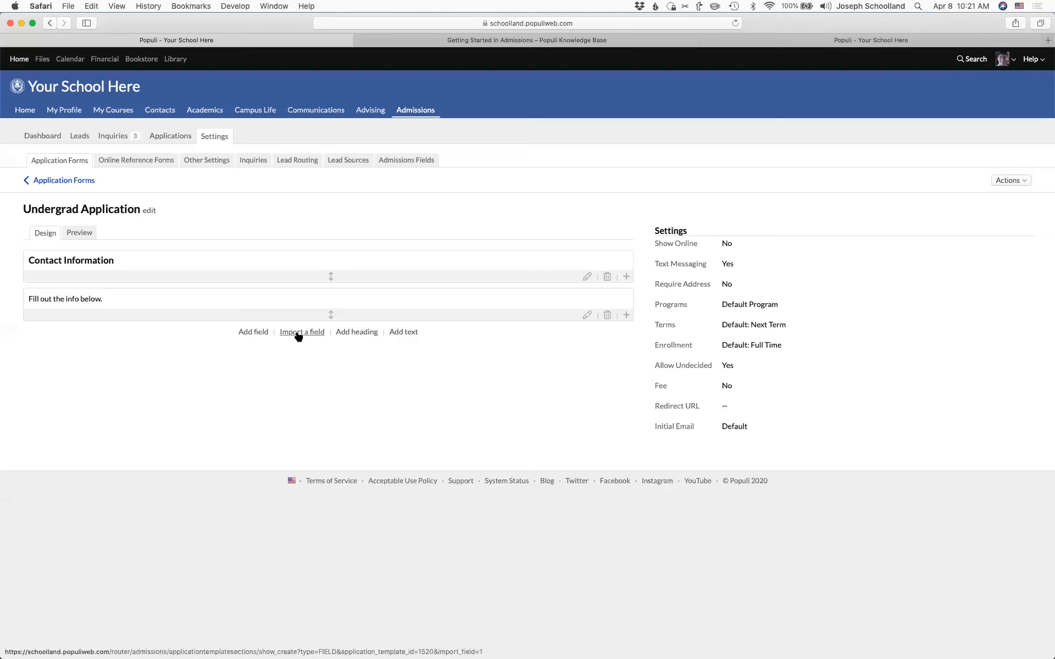
- Add a Birthdate field with the description 'Enter your date of birth.'
{"action": "left_click", "coordinate": [250, 333]}
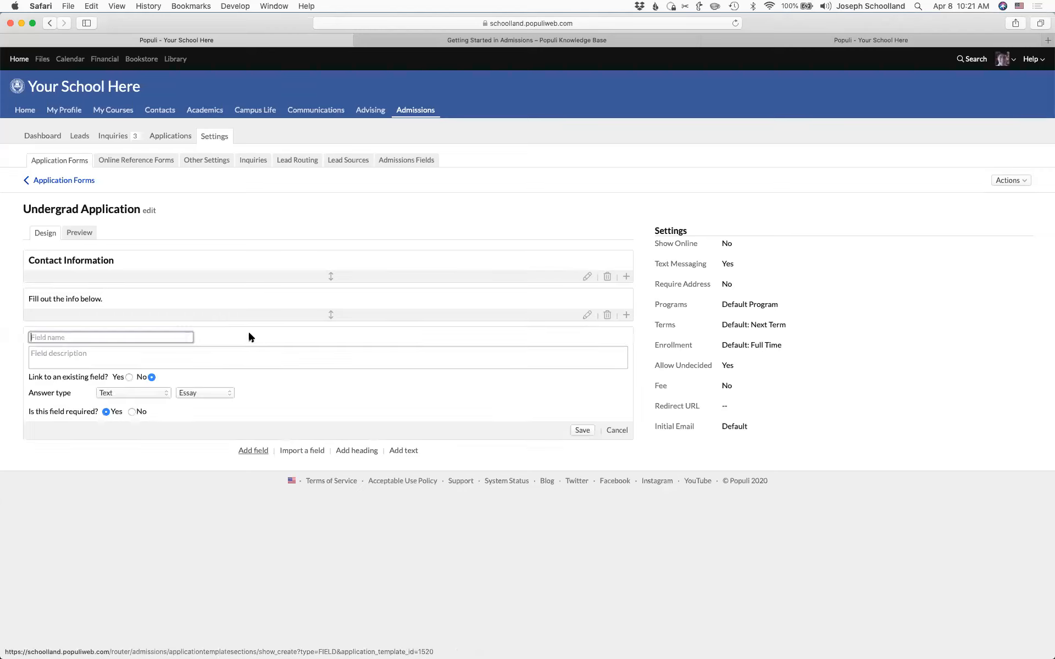
{"action": "type", "text": "B"}
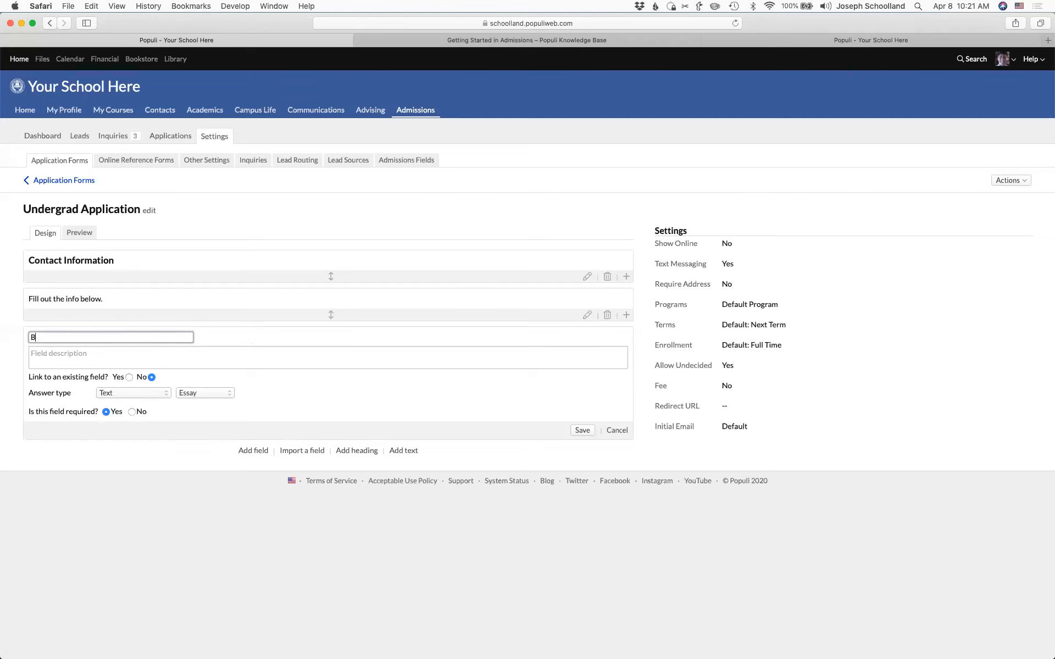
{"action": "type", "text": "irthdate"}
{"action": "left_click", "coordinate": [121, 358]}
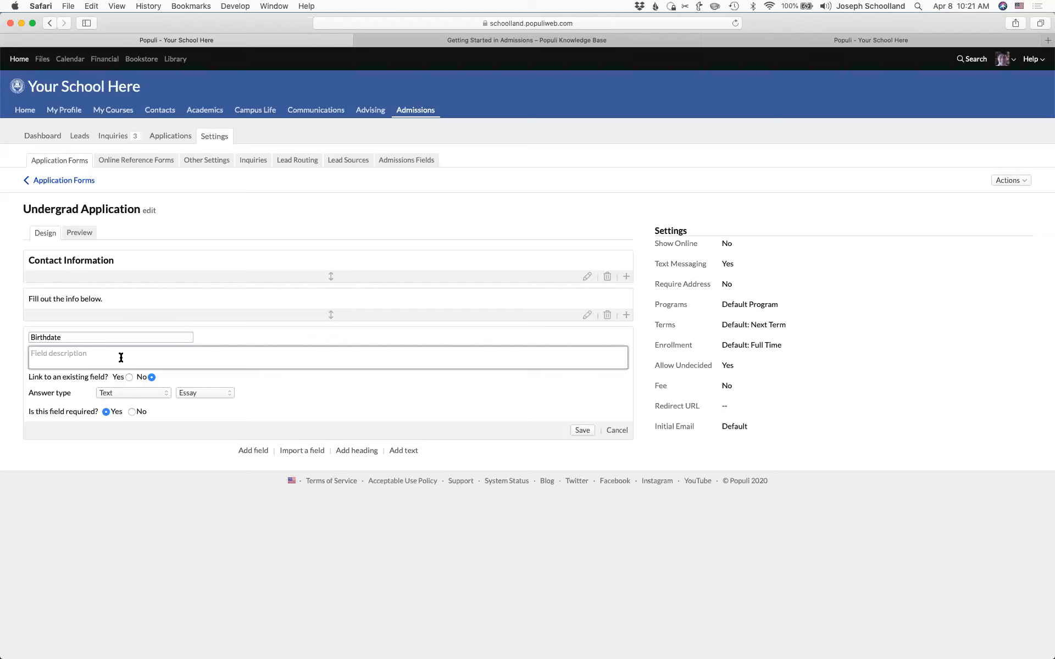
{"action": "type", "text": "Enter your date of birth."}
{"action": "left_click", "coordinate": [65, 339]}
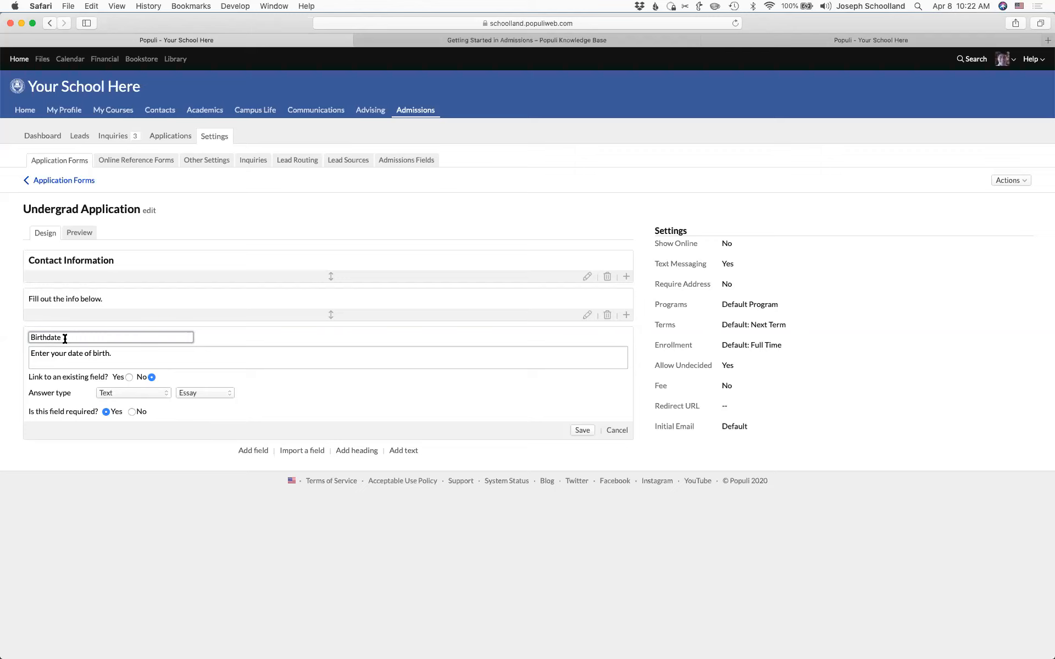
- Link the field so answers update the existing Birthdate field, save it, and preview the form
{"action": "left_click", "coordinate": [129, 377]}
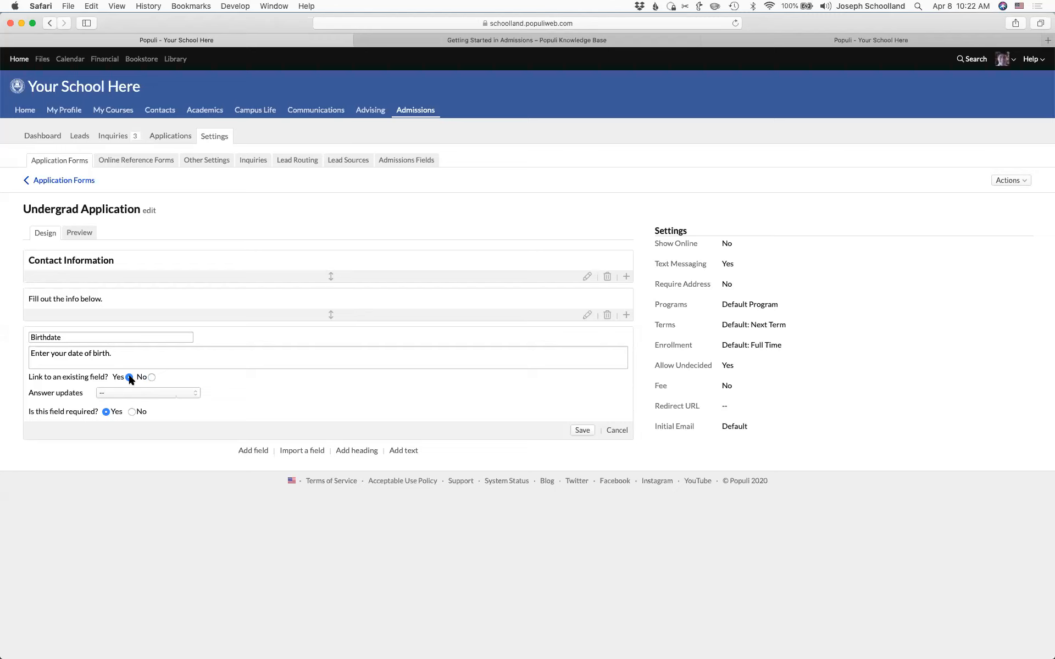
{"action": "left_click", "coordinate": [146, 394]}
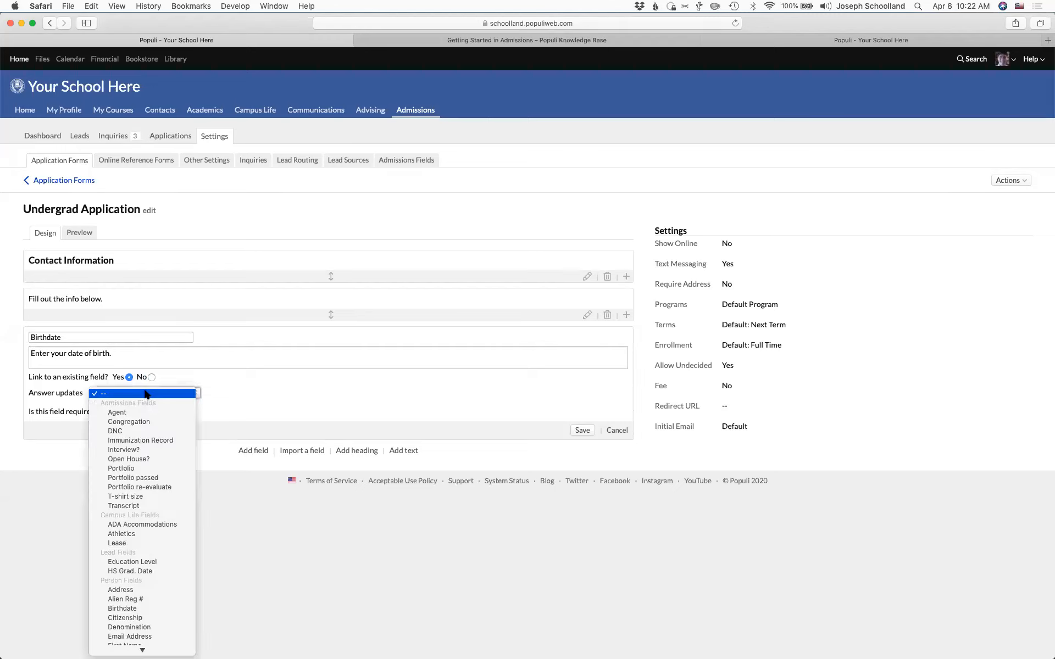
{"action": "mouse_move", "coordinate": [143, 650]}
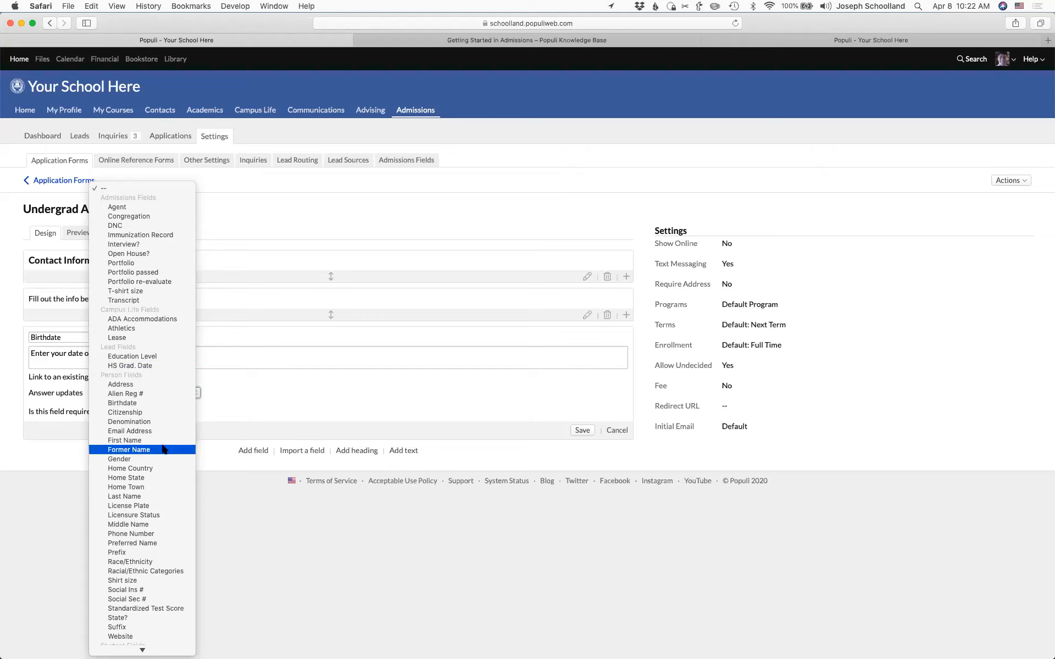
{"action": "scroll", "coordinate": [163, 449], "scroll_direction": "down", "scroll_amount": 3}
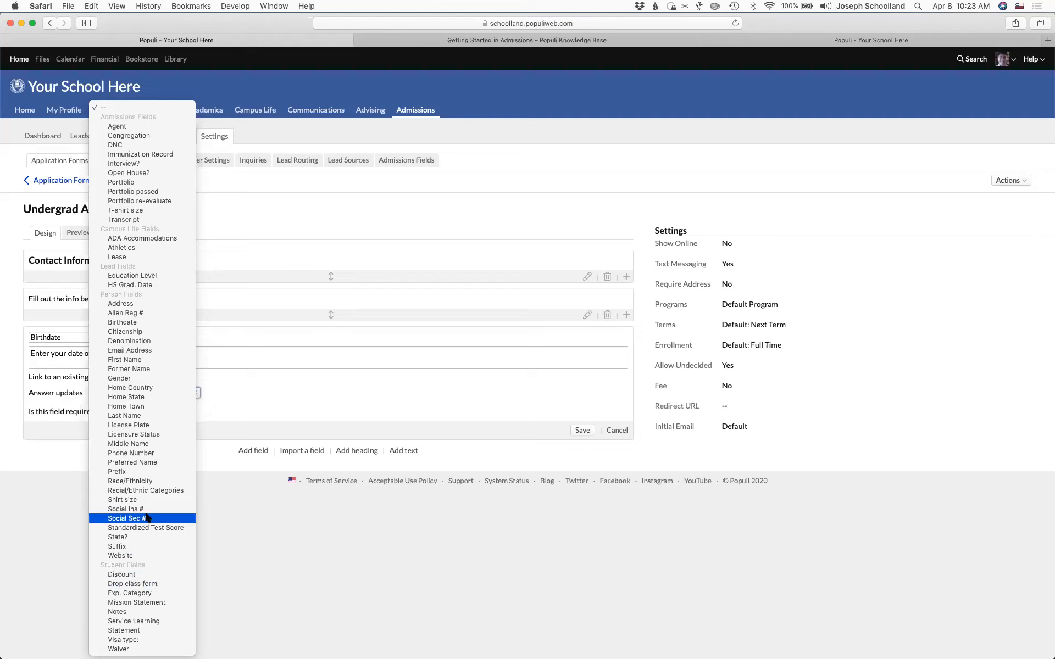
{"action": "left_click", "coordinate": [136, 323]}
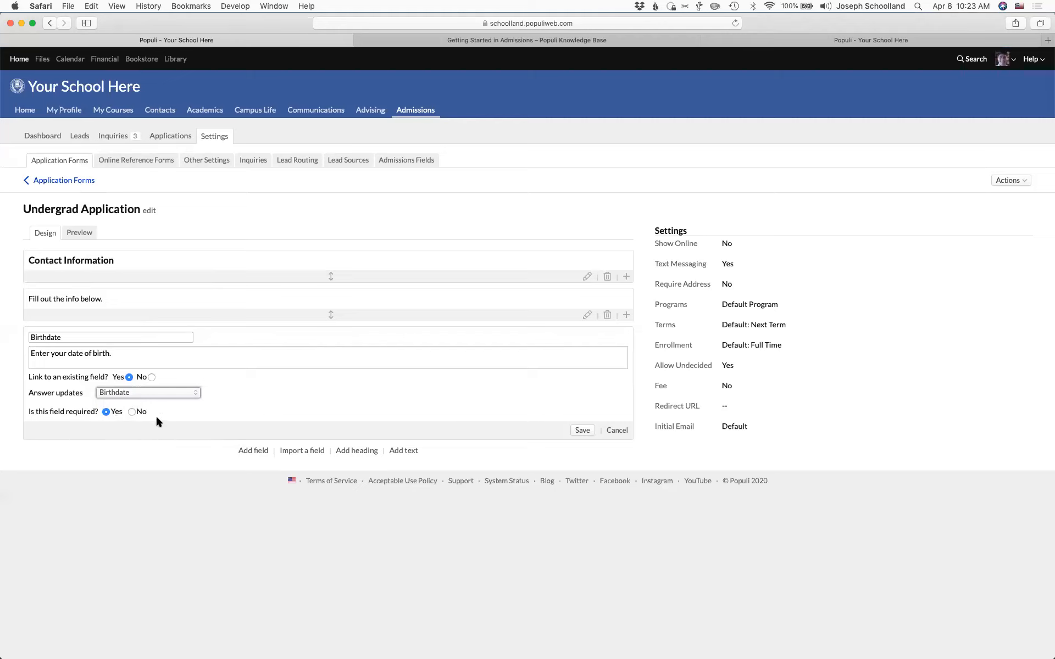
{"action": "left_click", "coordinate": [583, 430]}
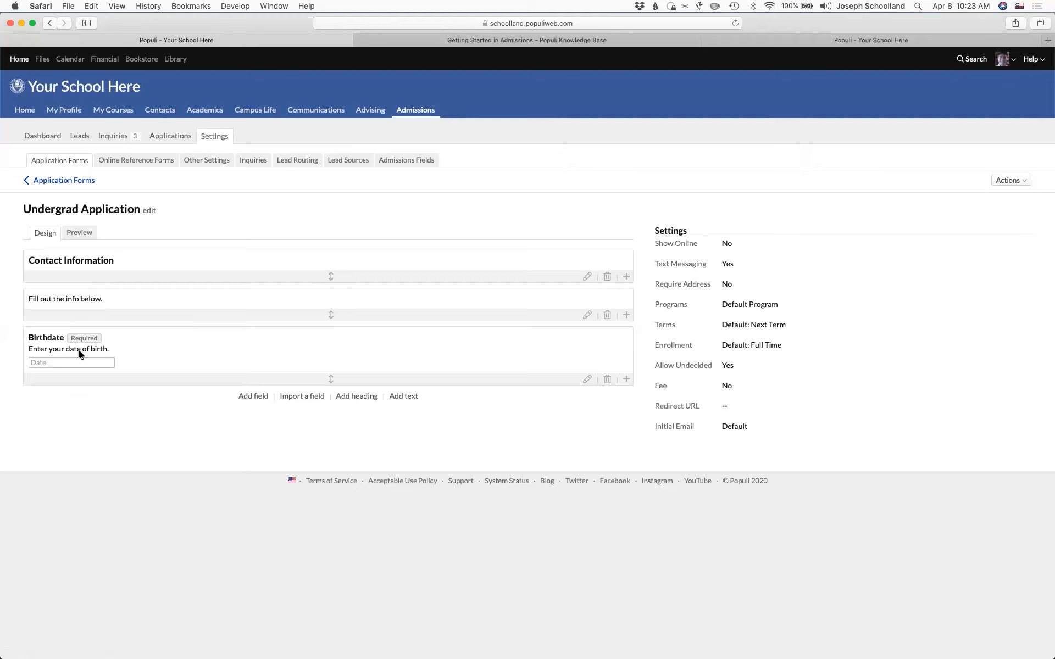
{"action": "left_click", "coordinate": [78, 233]}
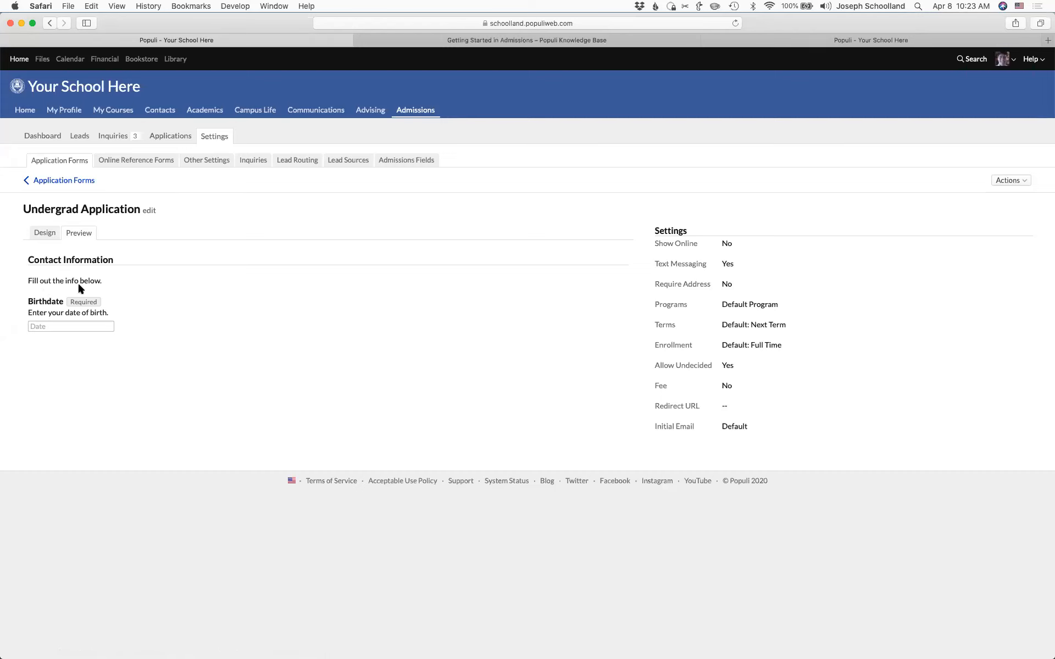
{"action": "left_click", "coordinate": [46, 233]}
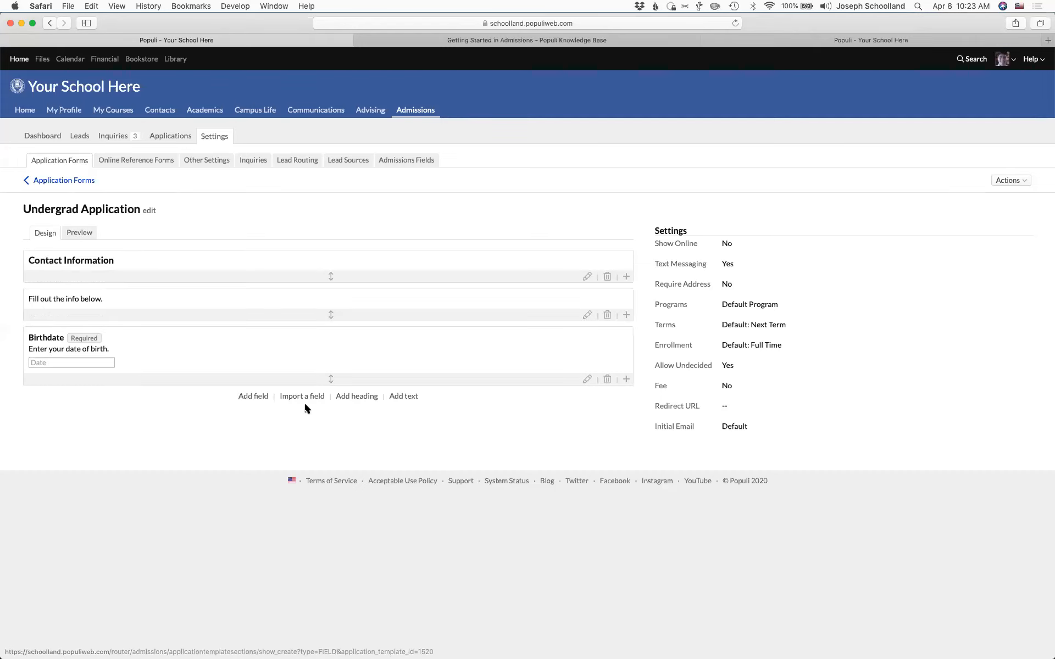
- Add the required question 'Why did you choose our school?' with a Text / Essay answer
{"action": "left_click", "coordinate": [256, 396]}
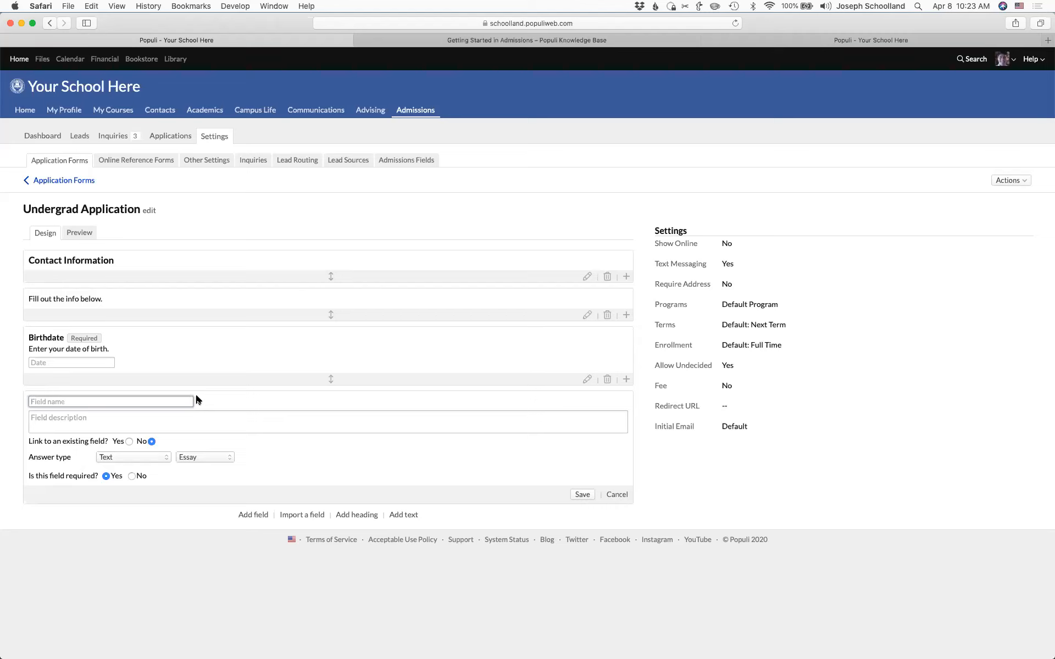
{"action": "type", "text": "Wh"}
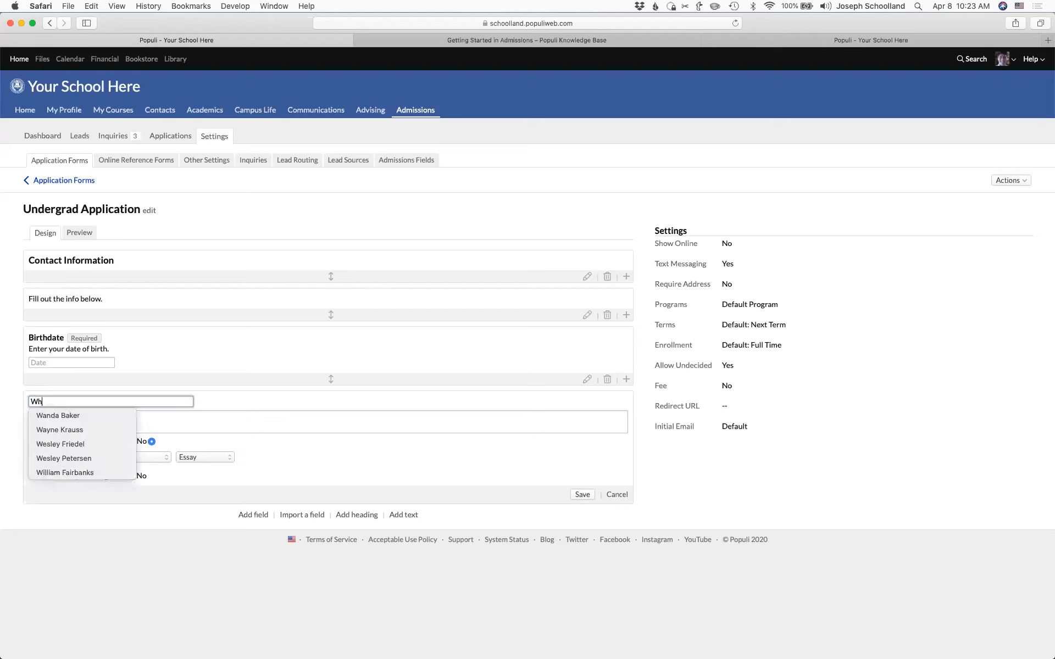
{"action": "type", "text": "y did "}
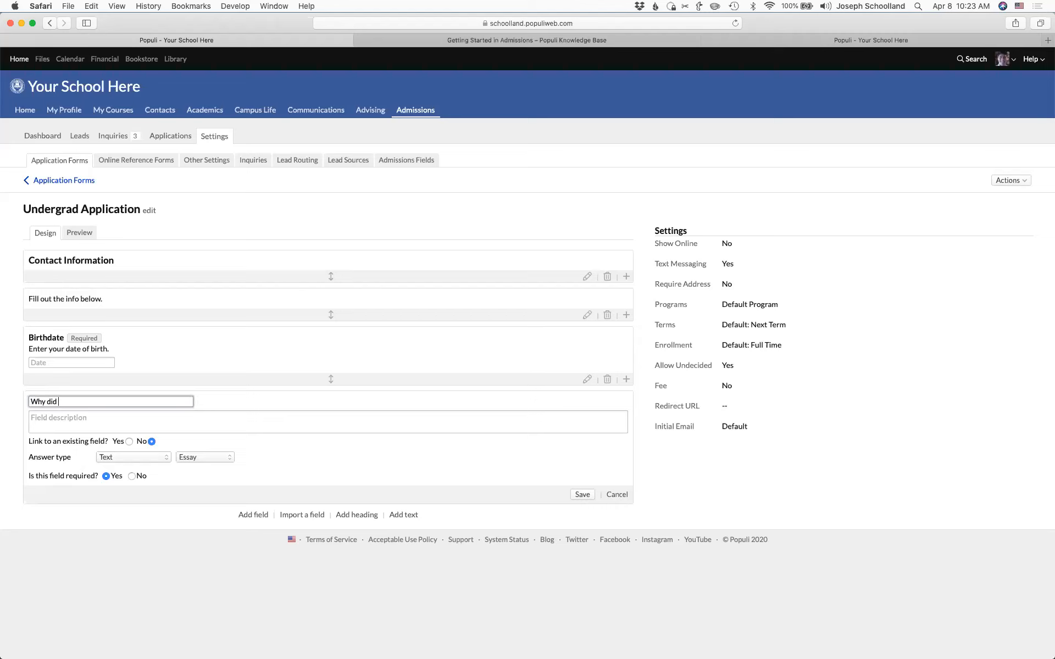
{"action": "type", "text": "you choose our school?"}
{"action": "left_click", "coordinate": [107, 420]}
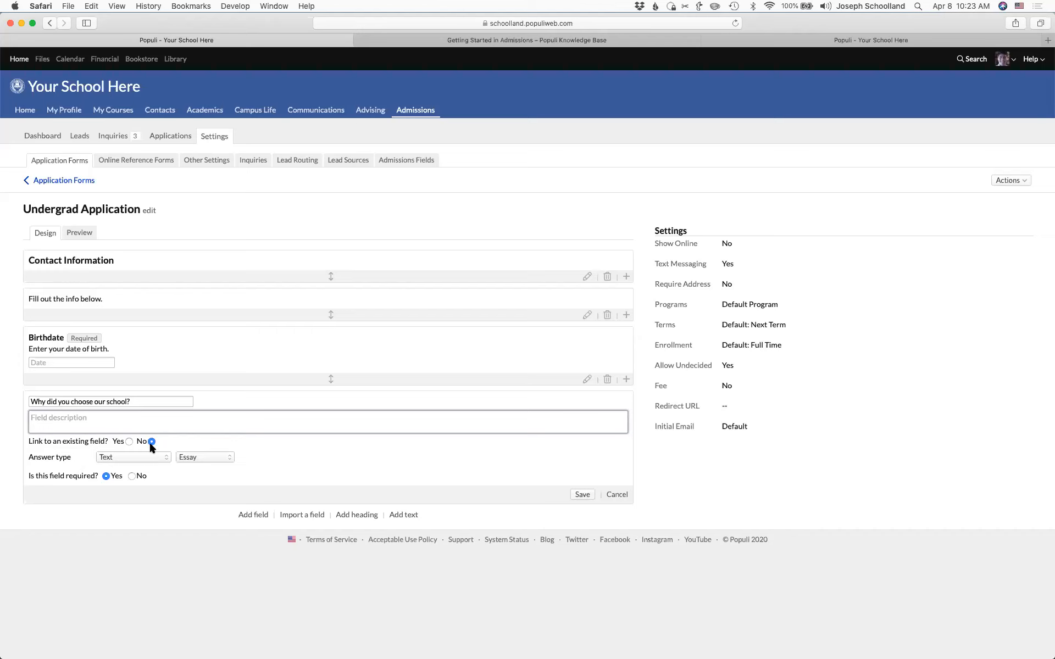
{"action": "left_click", "coordinate": [156, 459]}
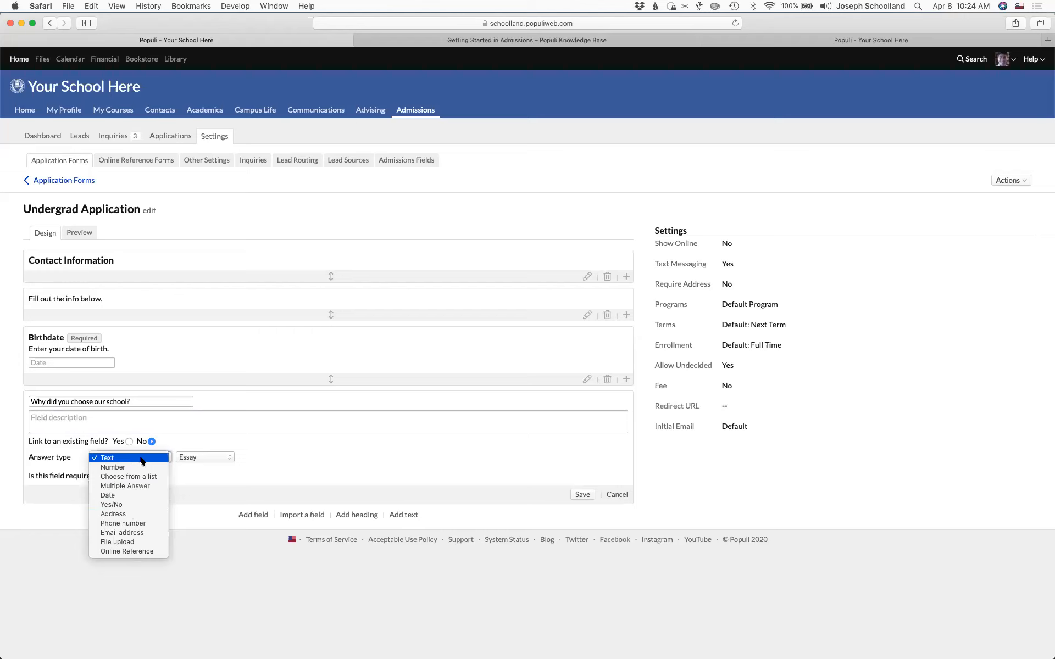
{"action": "left_click", "coordinate": [190, 463]}
{"action": "left_click", "coordinate": [191, 462]}
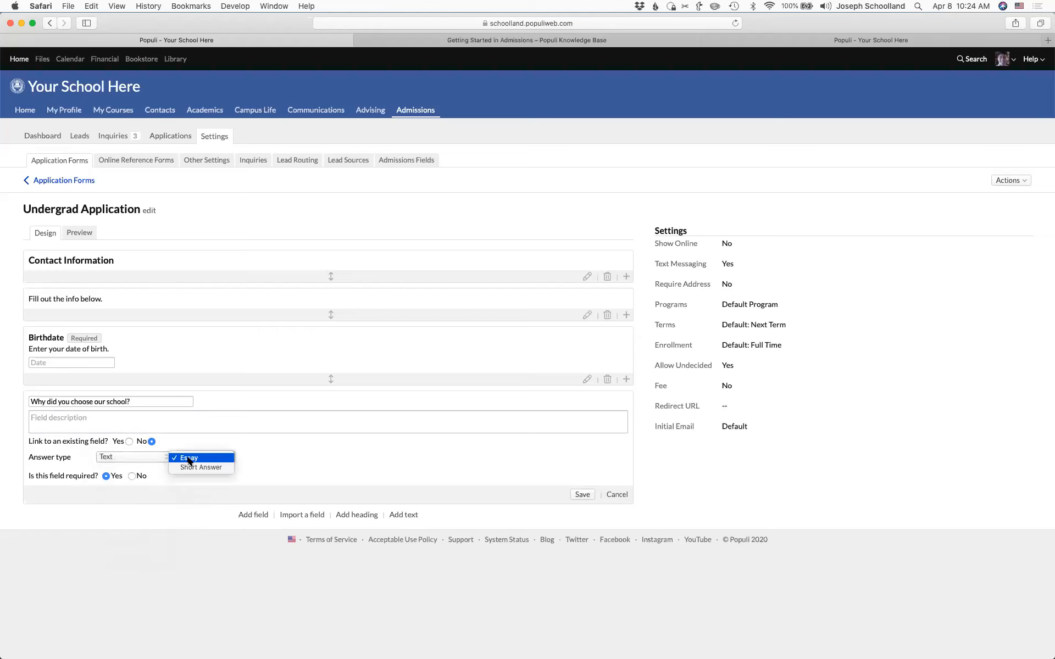
{"action": "left_click", "coordinate": [383, 490]}
{"action": "left_click", "coordinate": [583, 495]}
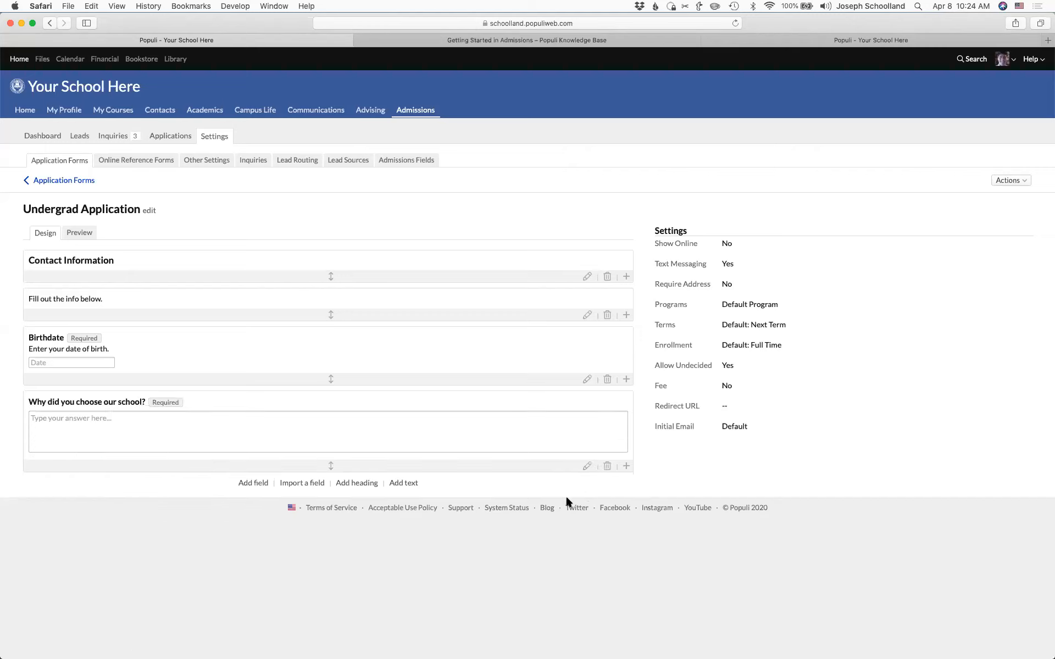
- Add a required 'Professional Reference' field with answer type Online Reference / Professional Reference
{"action": "left_click", "coordinate": [262, 481]}
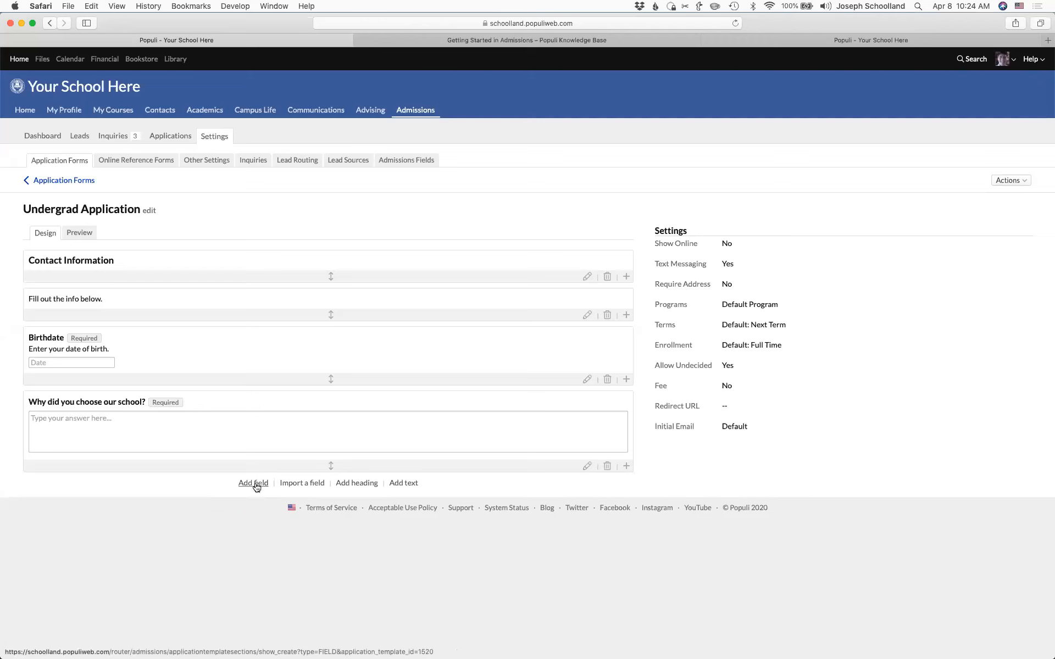
{"action": "type", "text": "Prof"}
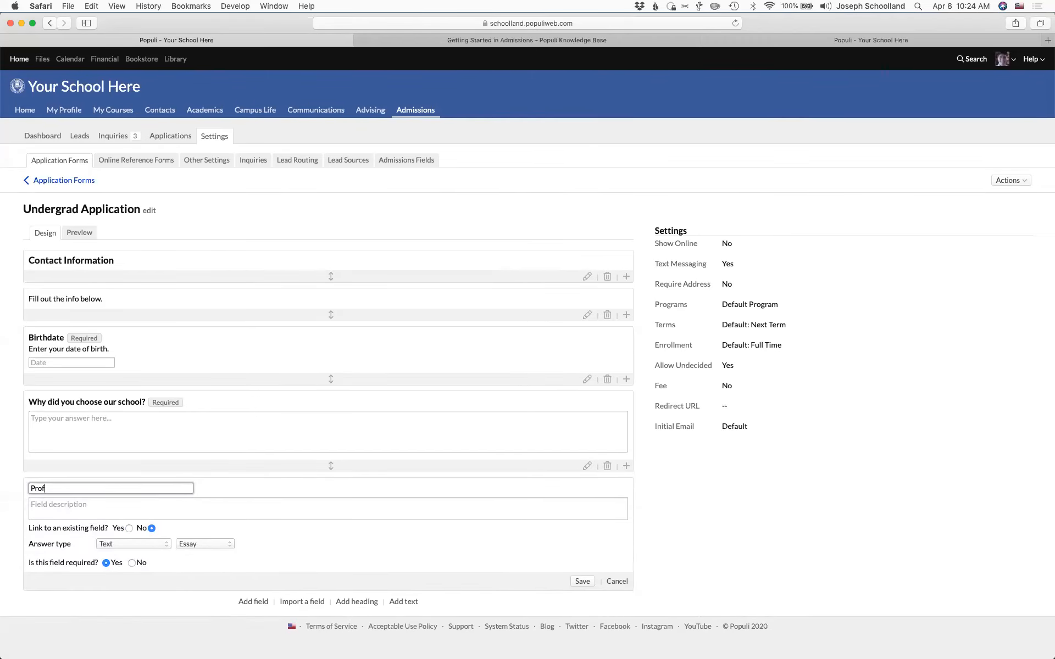
{"action": "type", "text": "essional Reference"}
{"action": "left_click", "coordinate": [140, 543]}
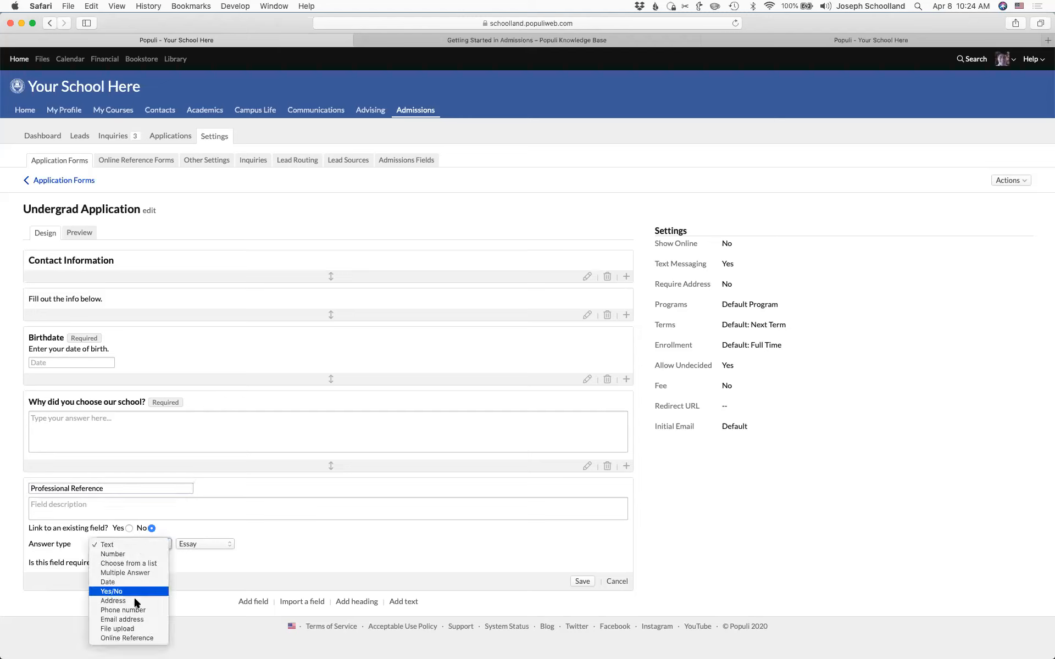
{"action": "left_click", "coordinate": [128, 639]}
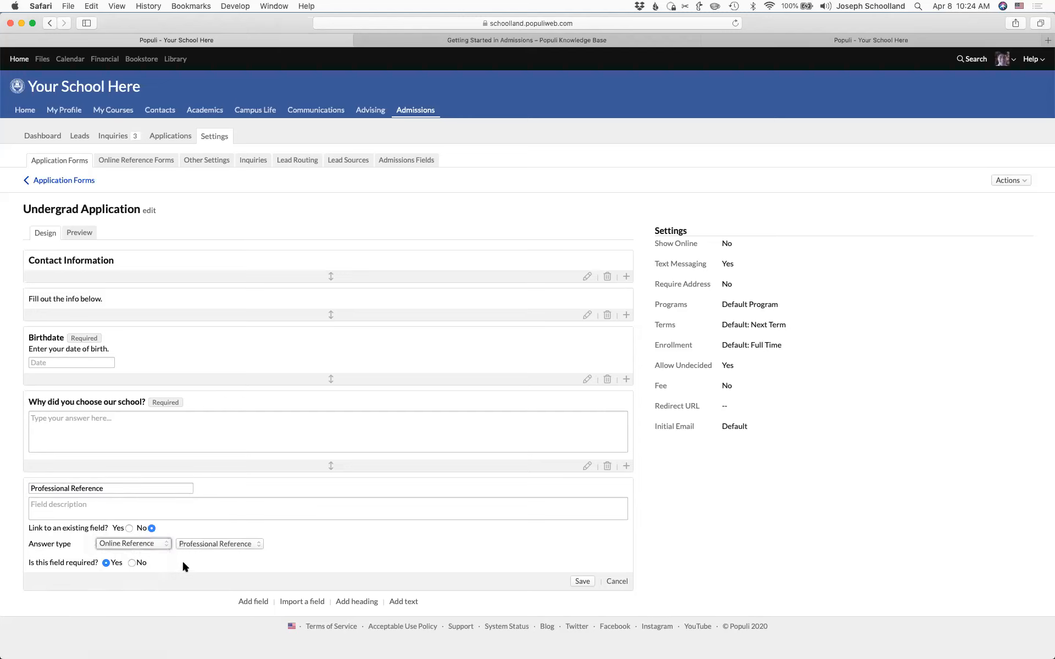
{"action": "left_click", "coordinate": [223, 545]}
{"action": "left_click", "coordinate": [222, 545]}
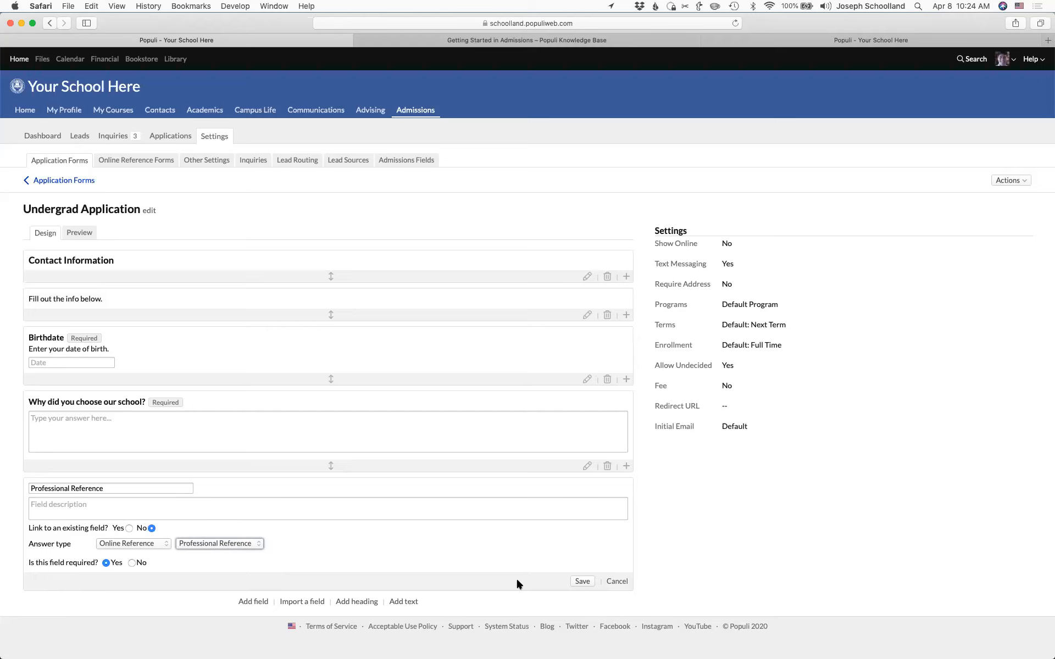
{"action": "left_click", "coordinate": [581, 581]}
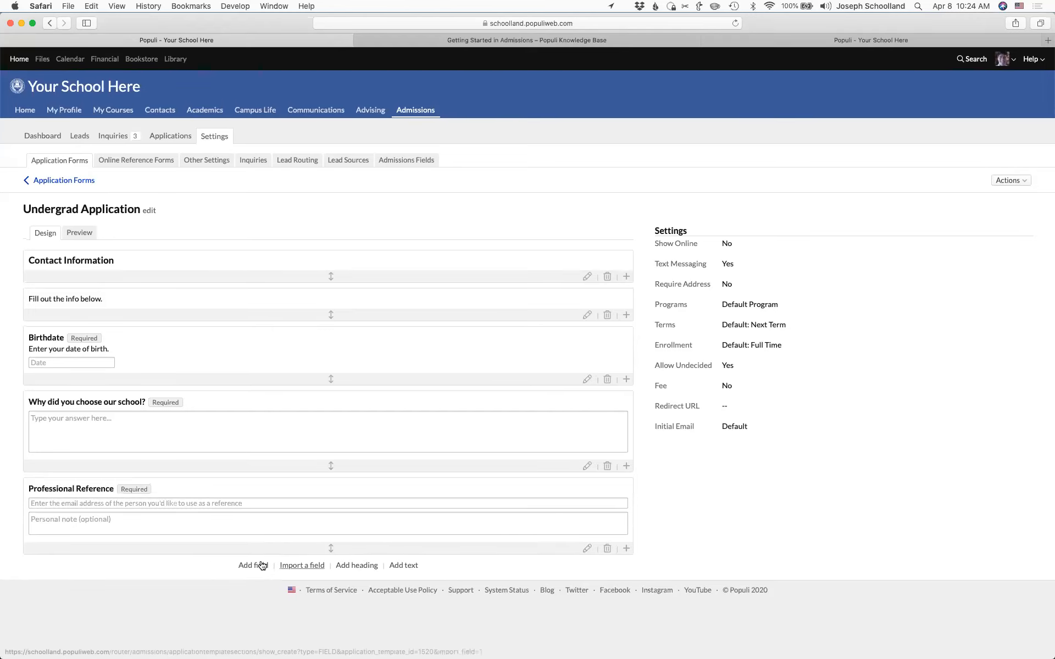
- Add a required 'Degree' field chosen from the Degree list, then check its drop-down choices
{"action": "left_click", "coordinate": [246, 559]}
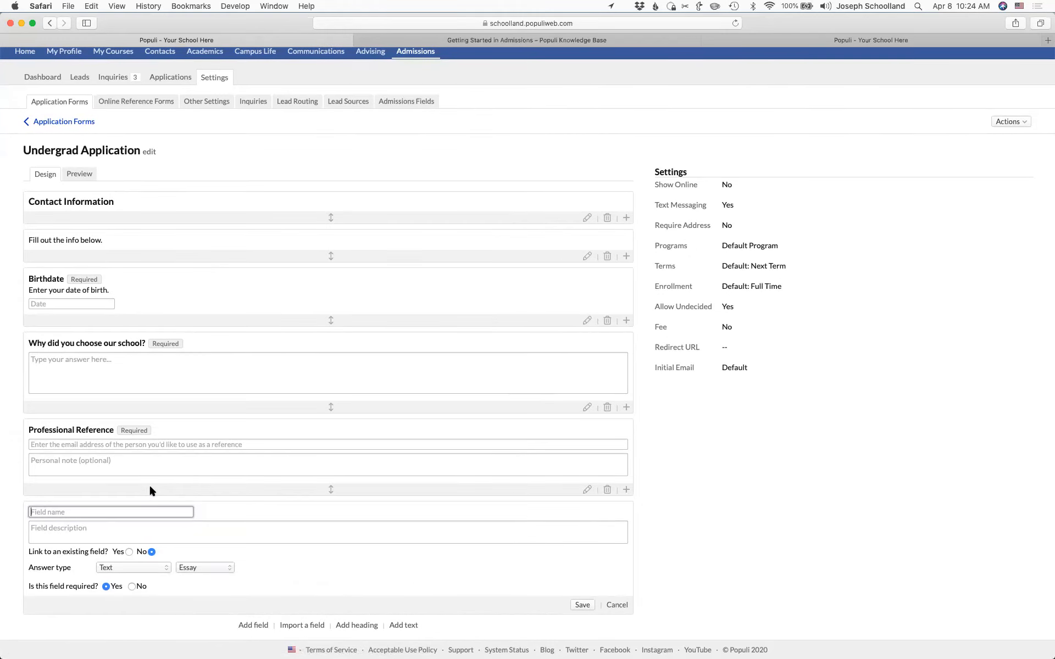
{"action": "type", "text": "Degree"}
{"action": "left_click", "coordinate": [164, 568]}
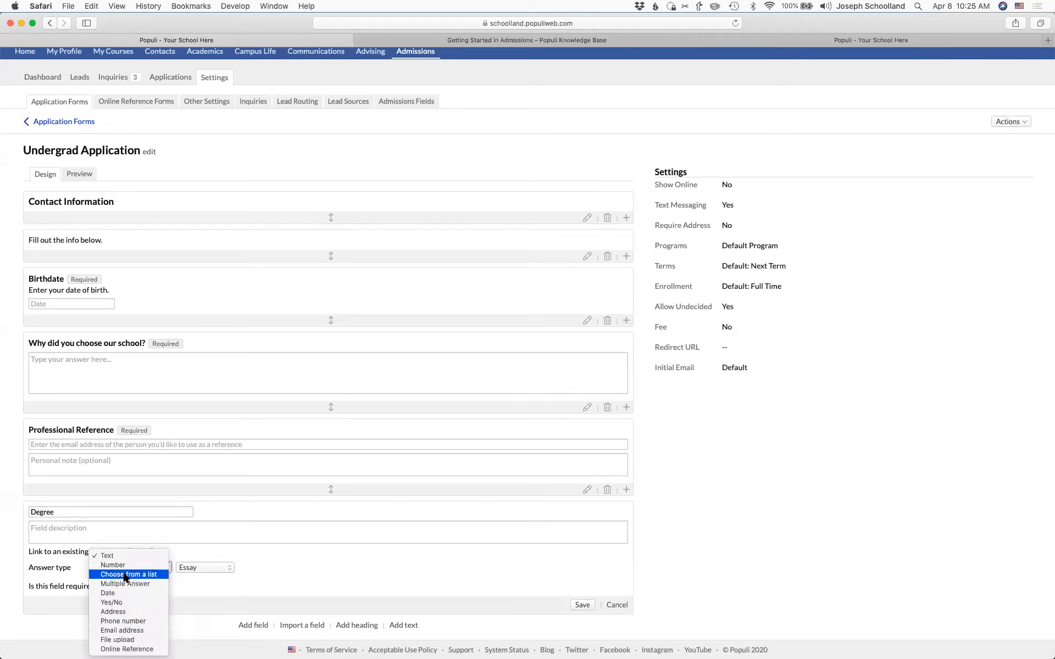
{"action": "left_click", "coordinate": [125, 574]}
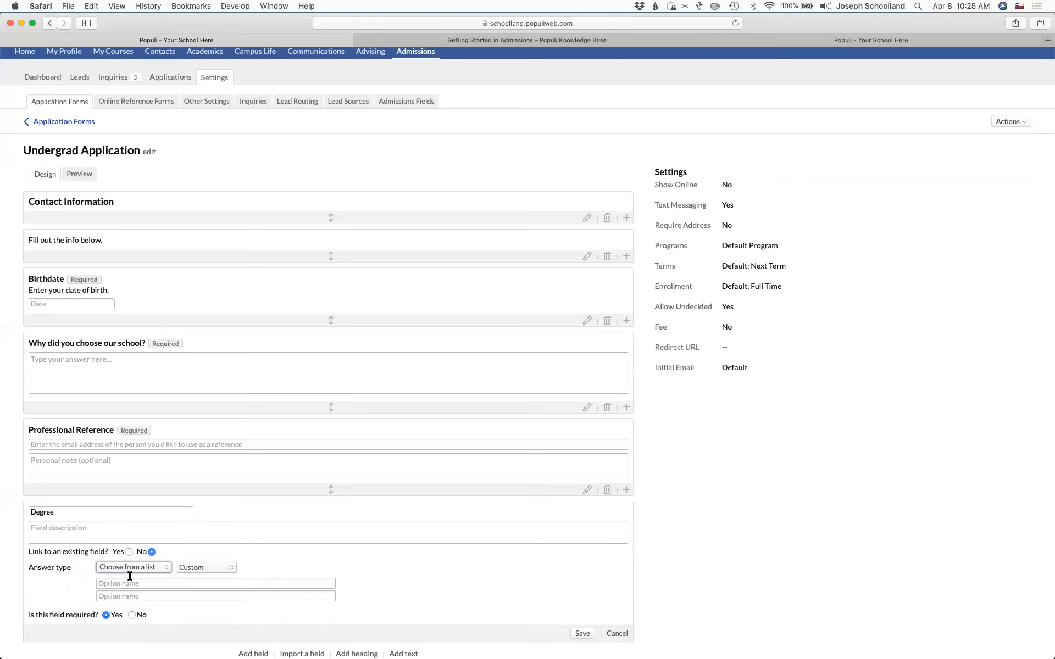
{"action": "left_click", "coordinate": [204, 571]}
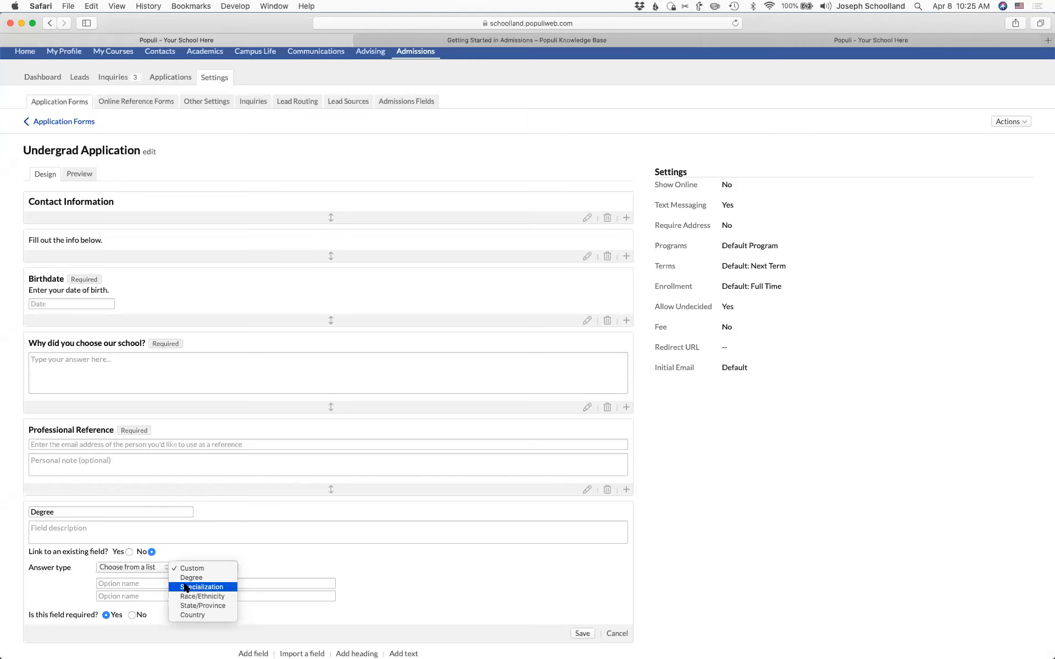
{"action": "left_click", "coordinate": [197, 578]}
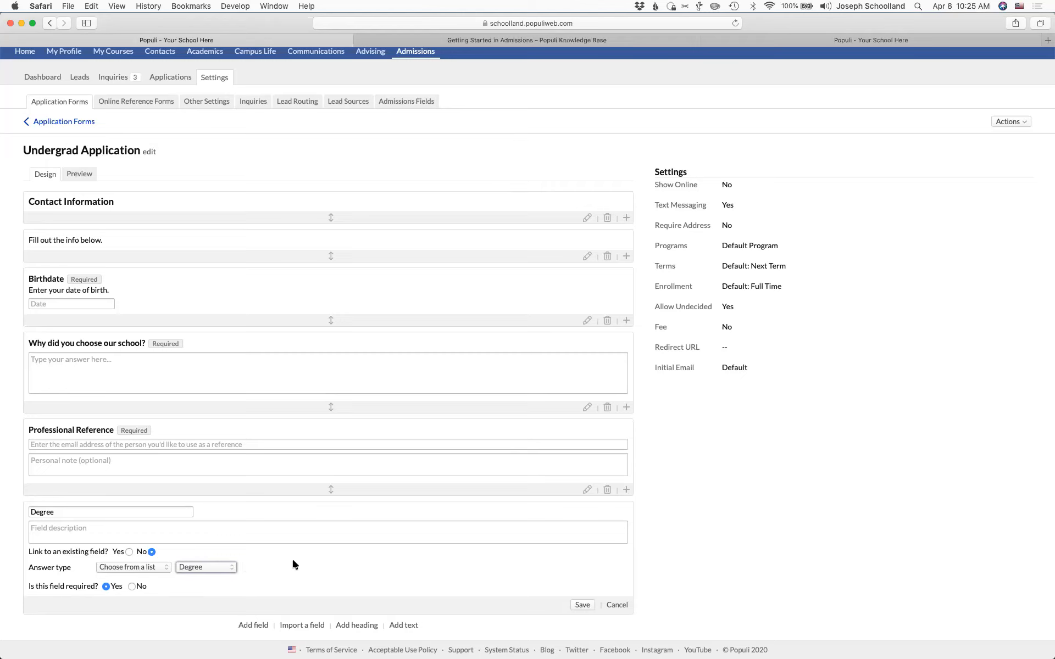
{"action": "left_click", "coordinate": [582, 605]}
{"action": "left_click", "coordinate": [111, 587]}
{"action": "left_click", "coordinate": [228, 566]}
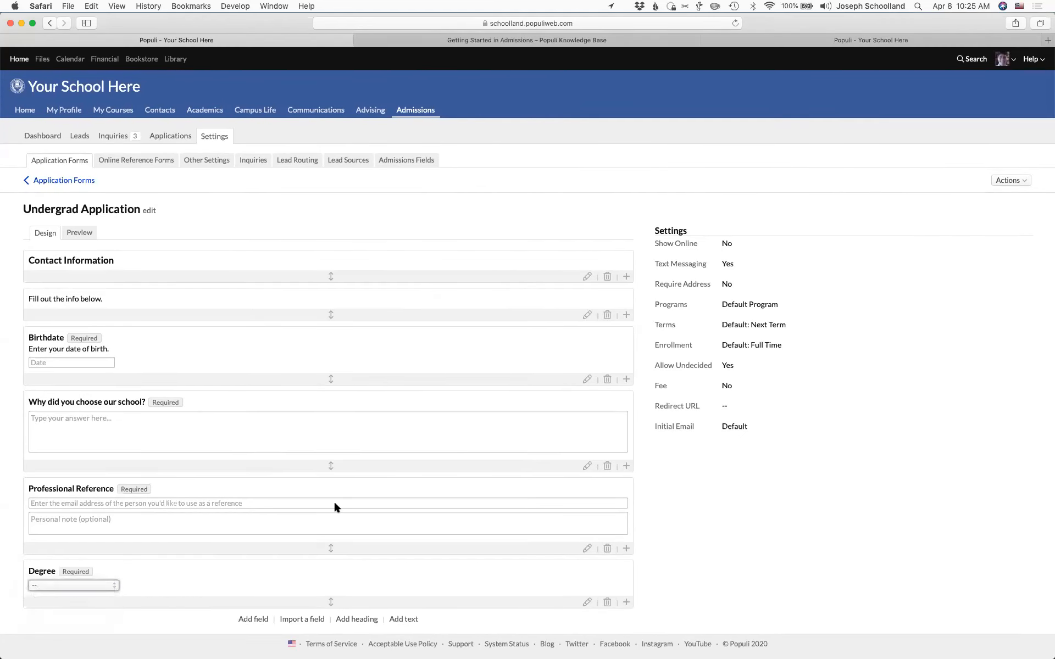
- Set Show Online to Yes and select the generated embed code
{"action": "left_click", "coordinate": [683, 244]}
{"action": "left_click", "coordinate": [725, 244]}
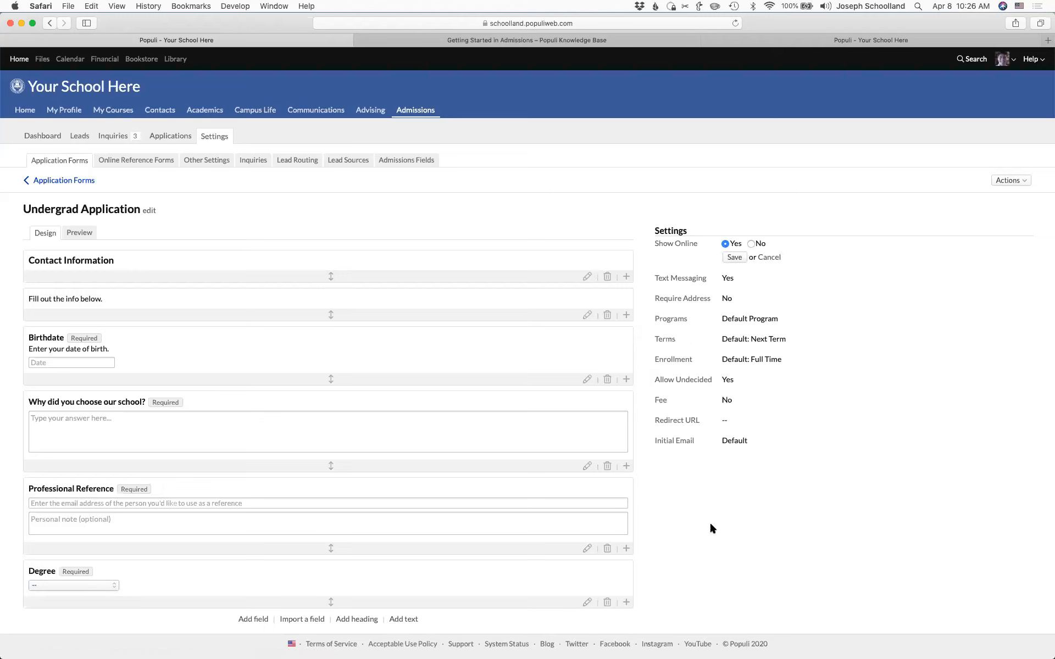
{"action": "left_click", "coordinate": [734, 258]}
{"action": "left_click", "coordinate": [764, 489]}
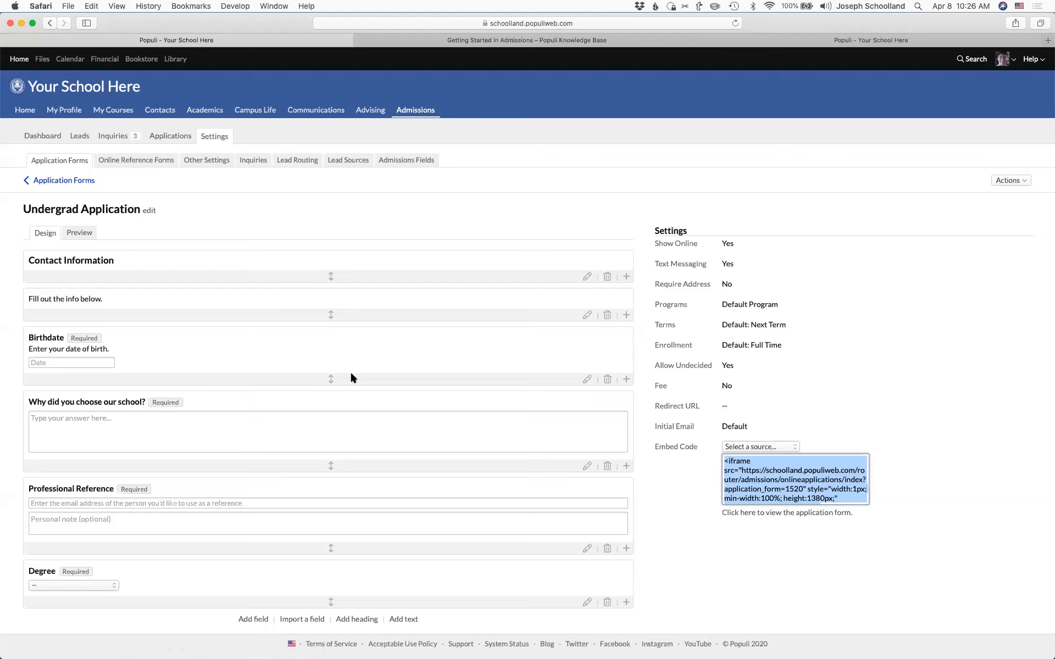
- Review the Text Messaging and Require Address settings, leaving both unchanged
{"action": "left_click", "coordinate": [680, 266]}
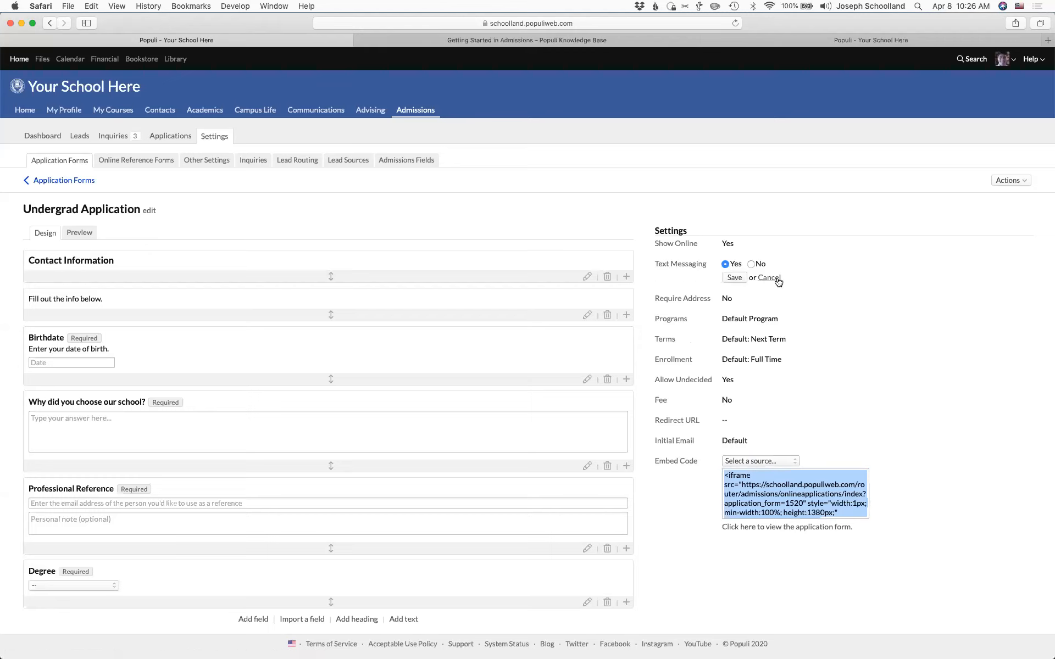
{"action": "left_click", "coordinate": [778, 279]}
{"action": "left_click", "coordinate": [673, 285]}
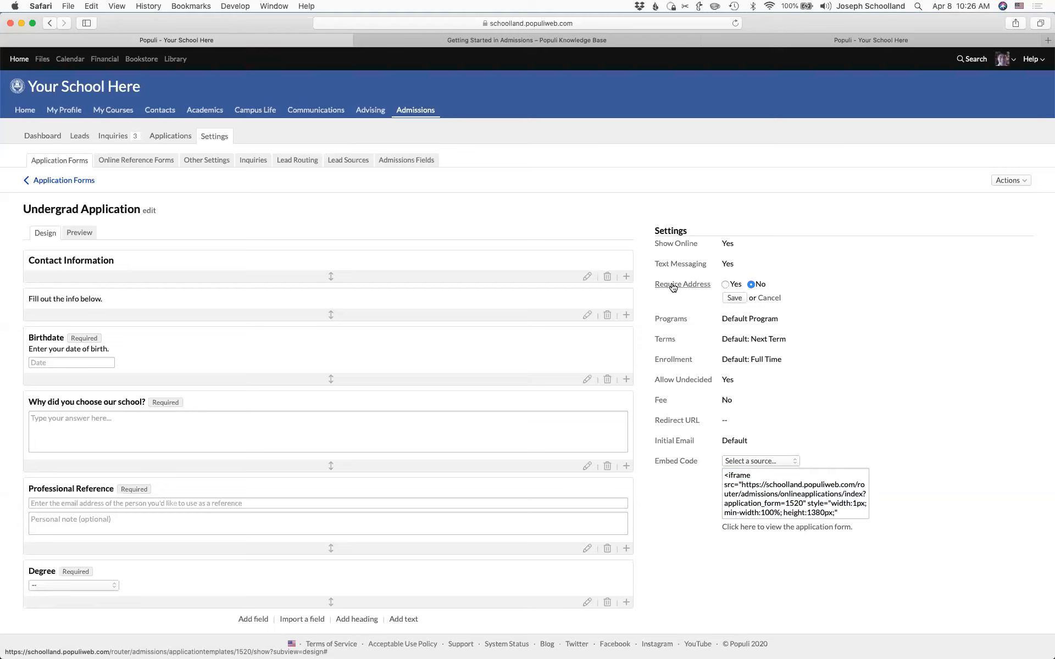
{"action": "left_click", "coordinate": [770, 299]}
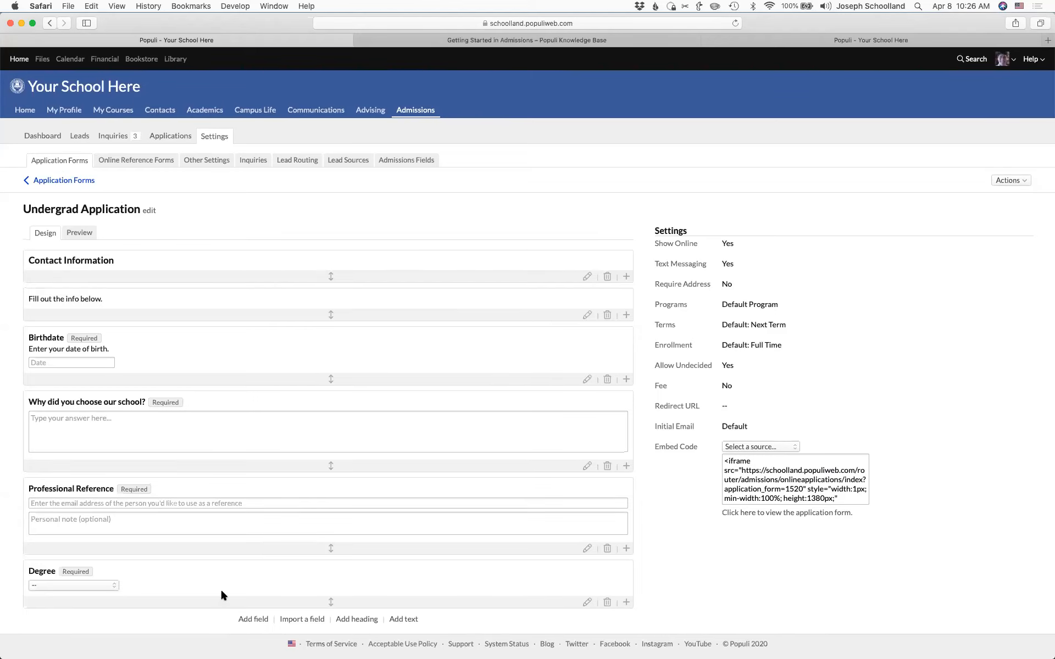
{"action": "left_click", "coordinate": [250, 620]}
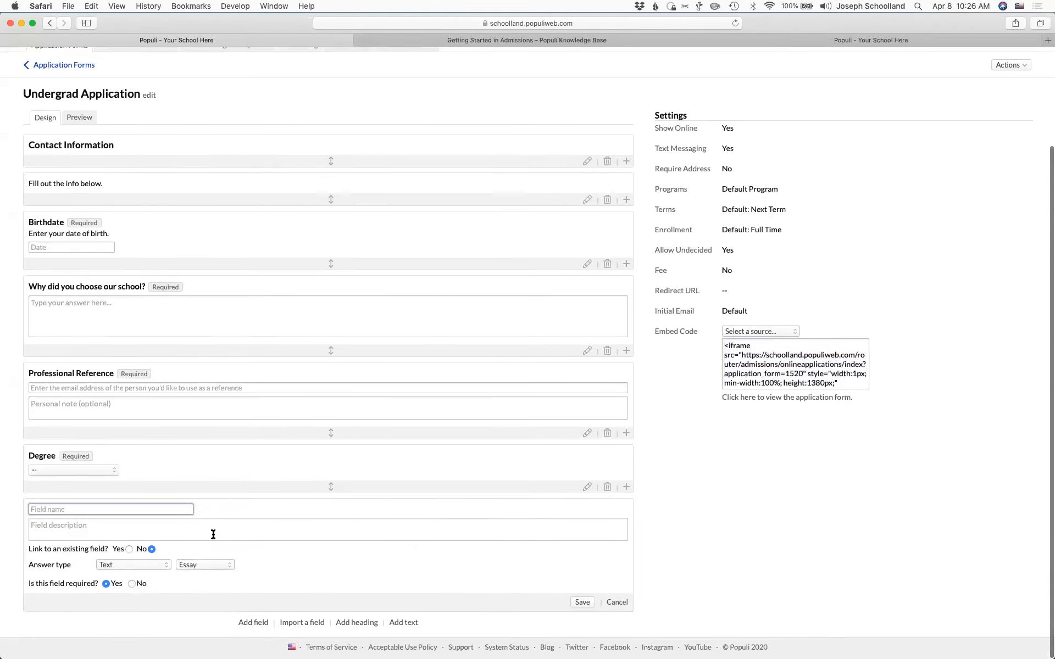
{"action": "left_click", "coordinate": [129, 552]}
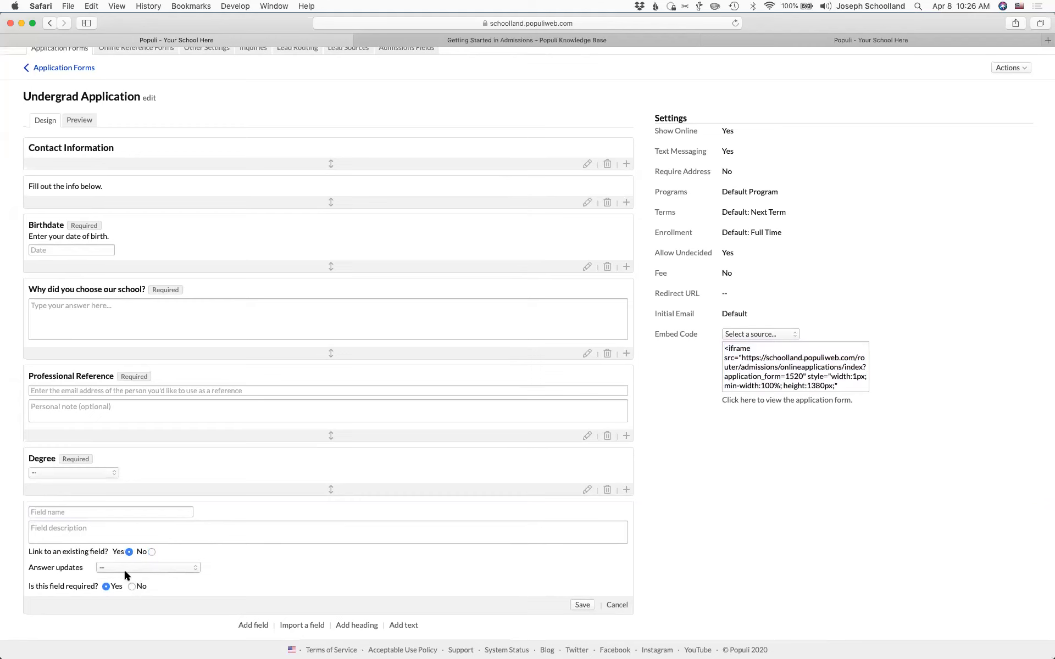
{"action": "left_click", "coordinate": [127, 568]}
{"action": "scroll", "coordinate": [139, 582], "scroll_direction": "down", "scroll_amount": 8}
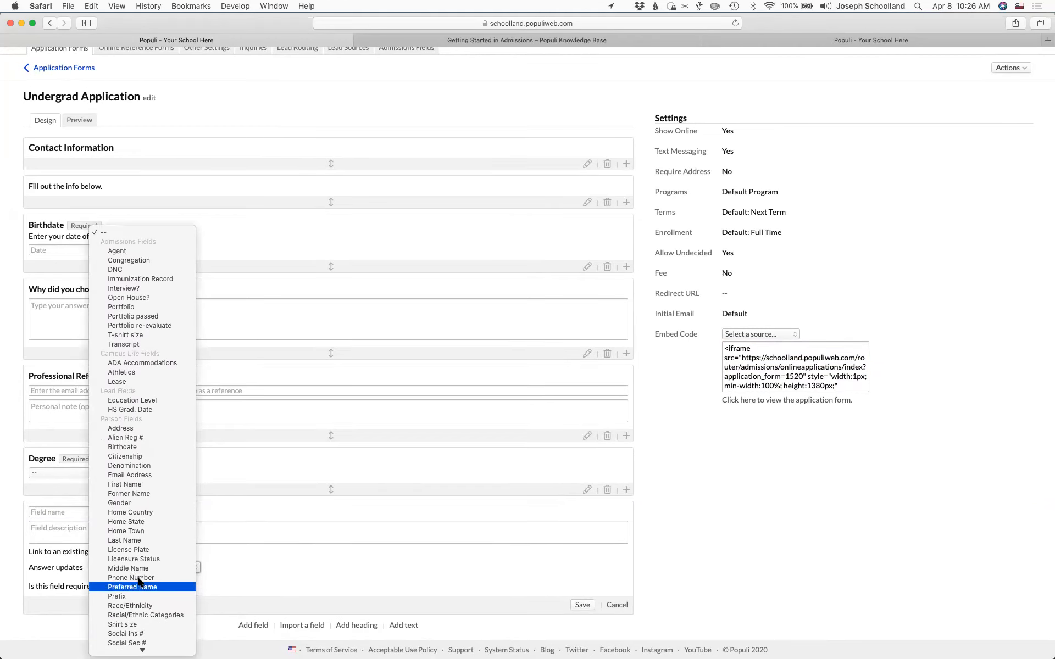
{"action": "left_click", "coordinate": [122, 428]}
{"action": "left_click", "coordinate": [225, 568]}
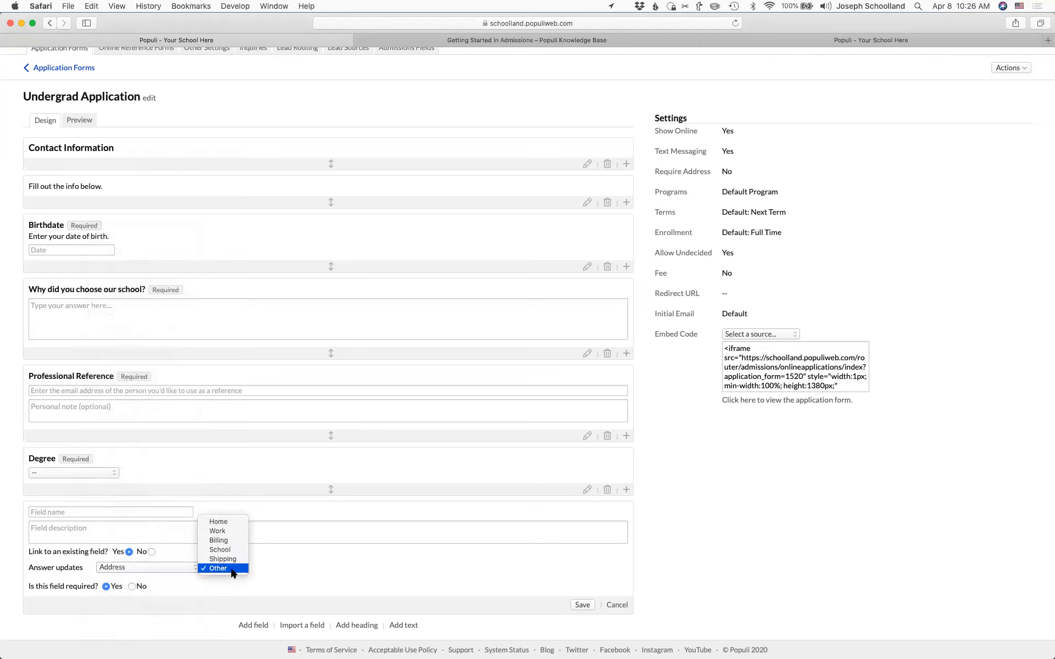
{"action": "left_click", "coordinate": [220, 524]}
{"action": "left_click", "coordinate": [106, 511]}
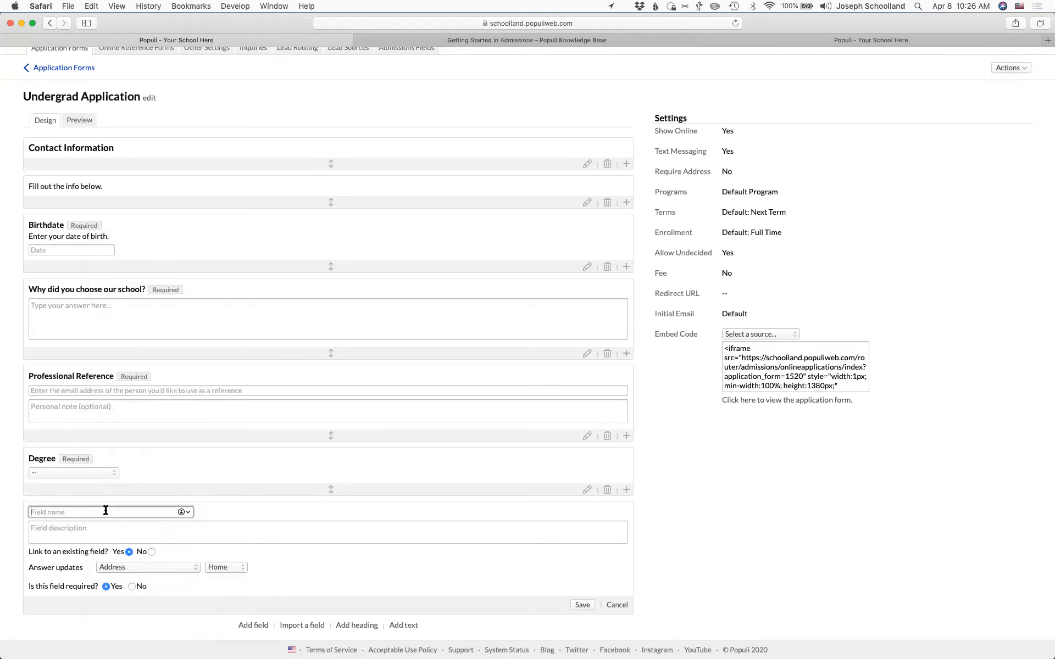
{"action": "scroll", "coordinate": [326, 555], "scroll_direction": "down", "scroll_amount": 2}
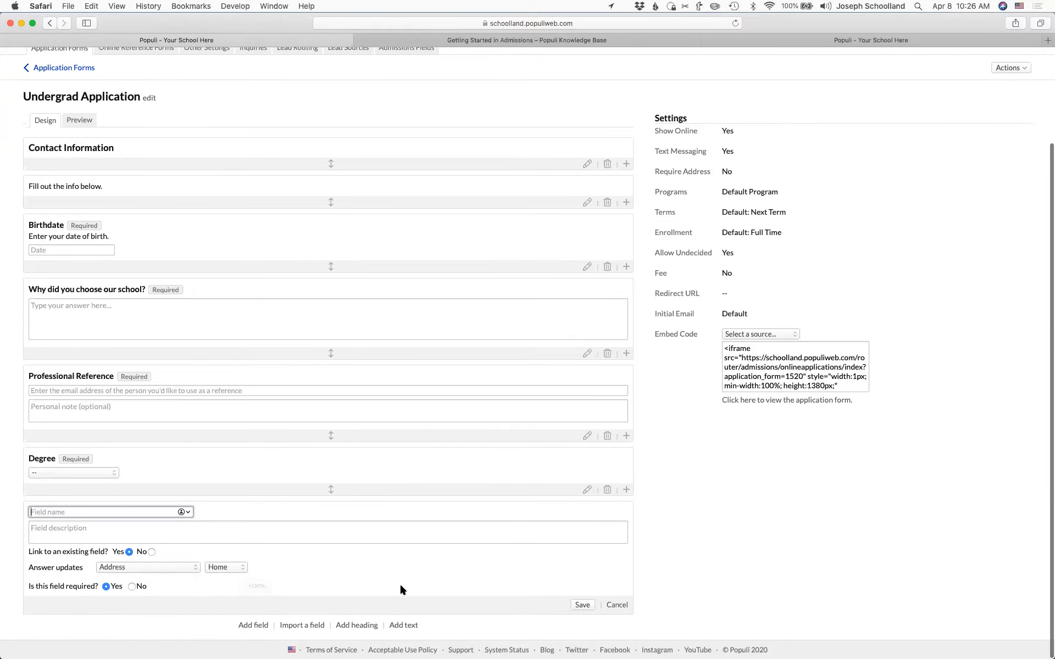
{"action": "left_click", "coordinate": [583, 605]}
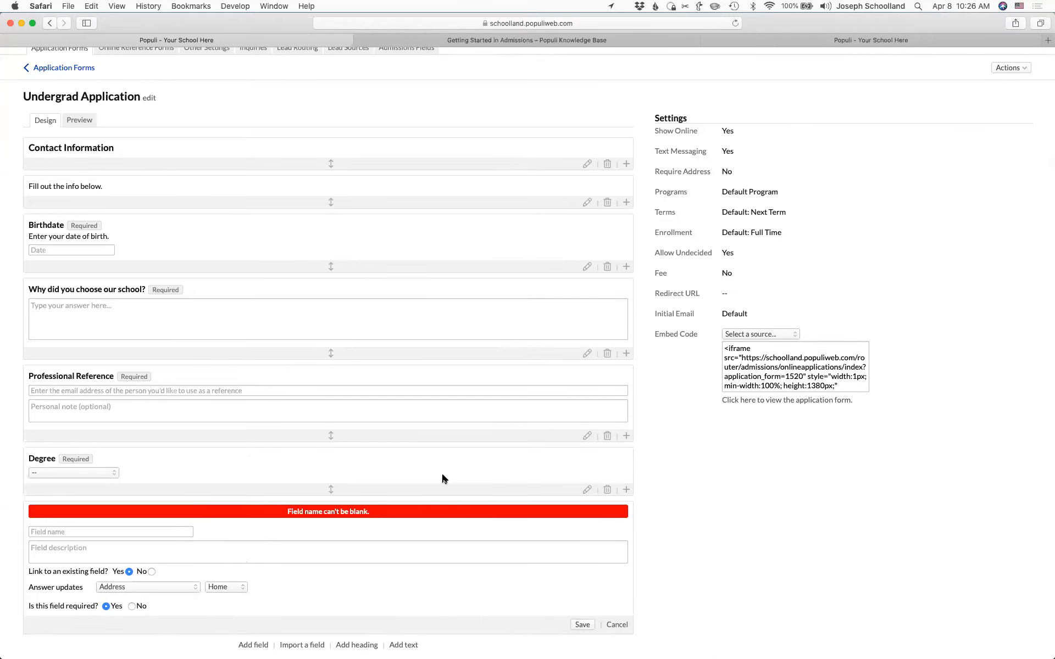
{"action": "scroll", "coordinate": [442, 474], "scroll_direction": "down", "scroll_amount": 2}
{"action": "left_click", "coordinate": [616, 605]}
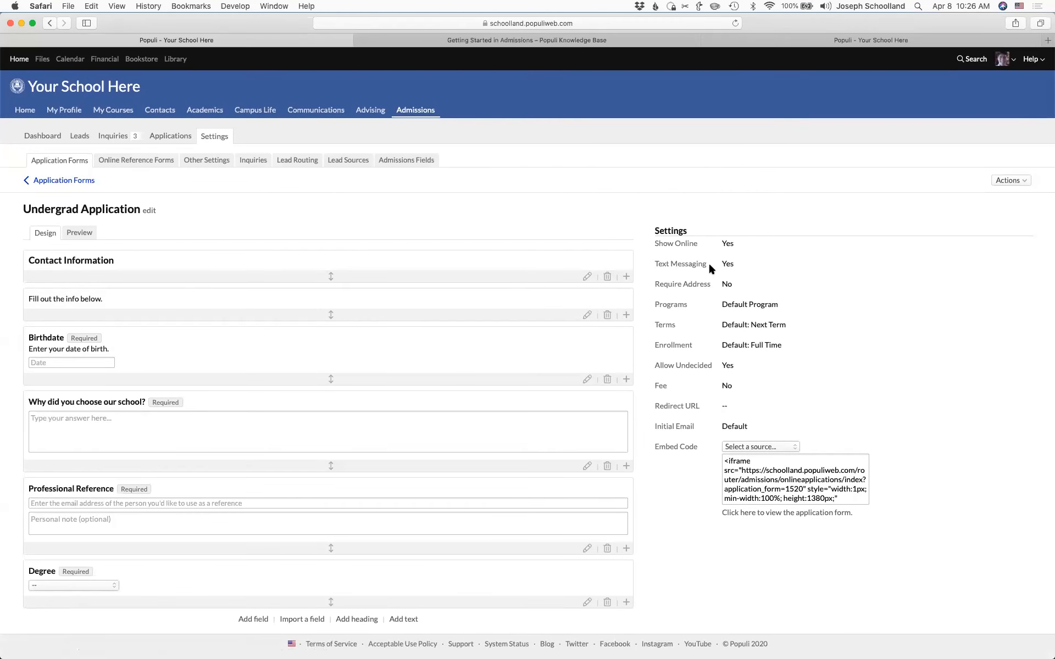
- Set the form's Programs to Undergraduate only and select the embed code
{"action": "left_click", "coordinate": [672, 305]}
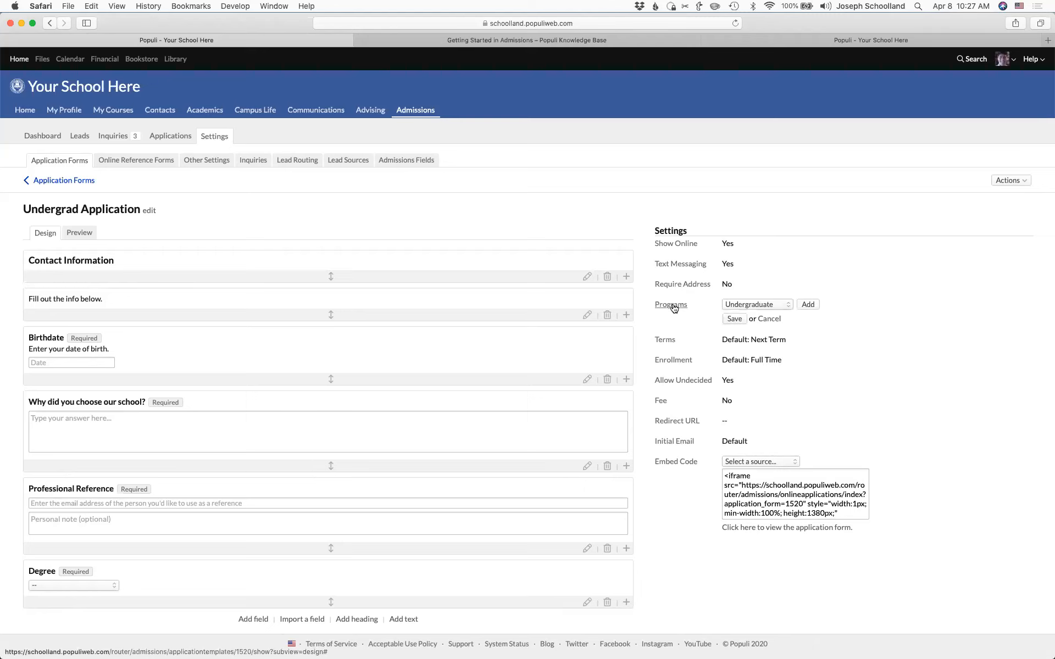
{"action": "left_click", "coordinate": [809, 306]}
{"action": "left_click", "coordinate": [754, 306]}
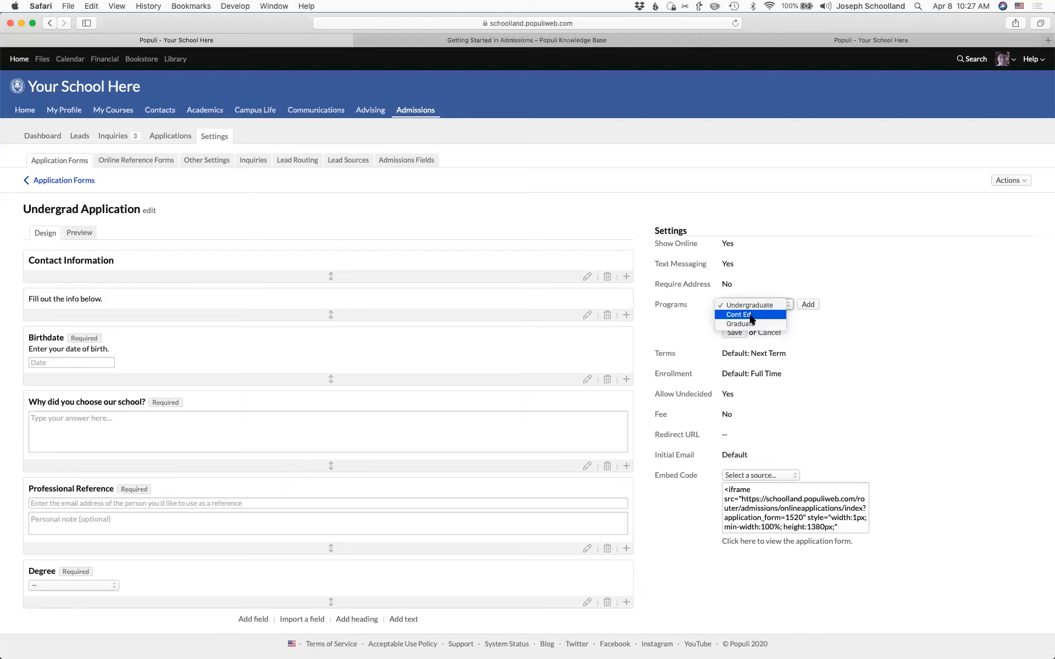
{"action": "left_click", "coordinate": [752, 318]}
{"action": "left_click", "coordinate": [808, 304]}
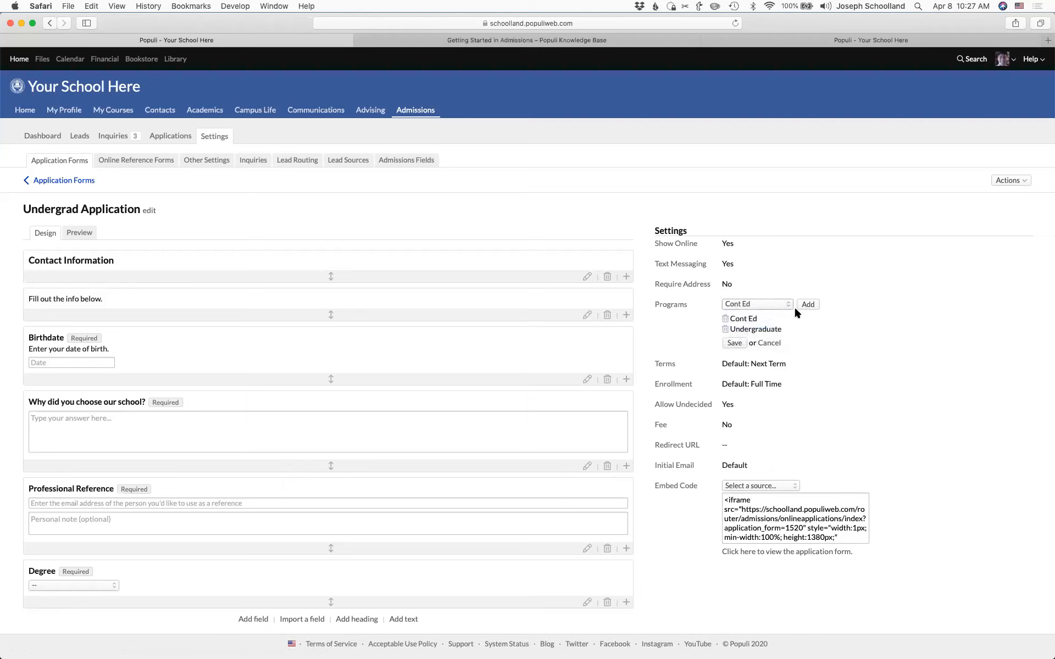
{"action": "left_click", "coordinate": [725, 330]}
{"action": "left_click", "coordinate": [725, 318]}
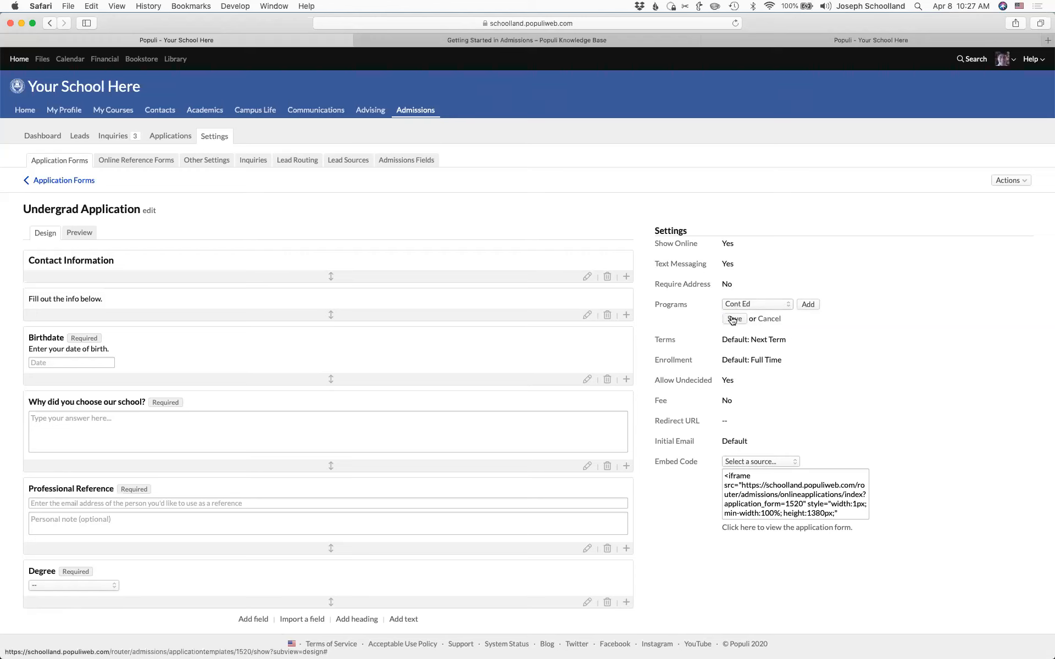
{"action": "left_click", "coordinate": [746, 305]}
{"action": "left_click", "coordinate": [752, 295]}
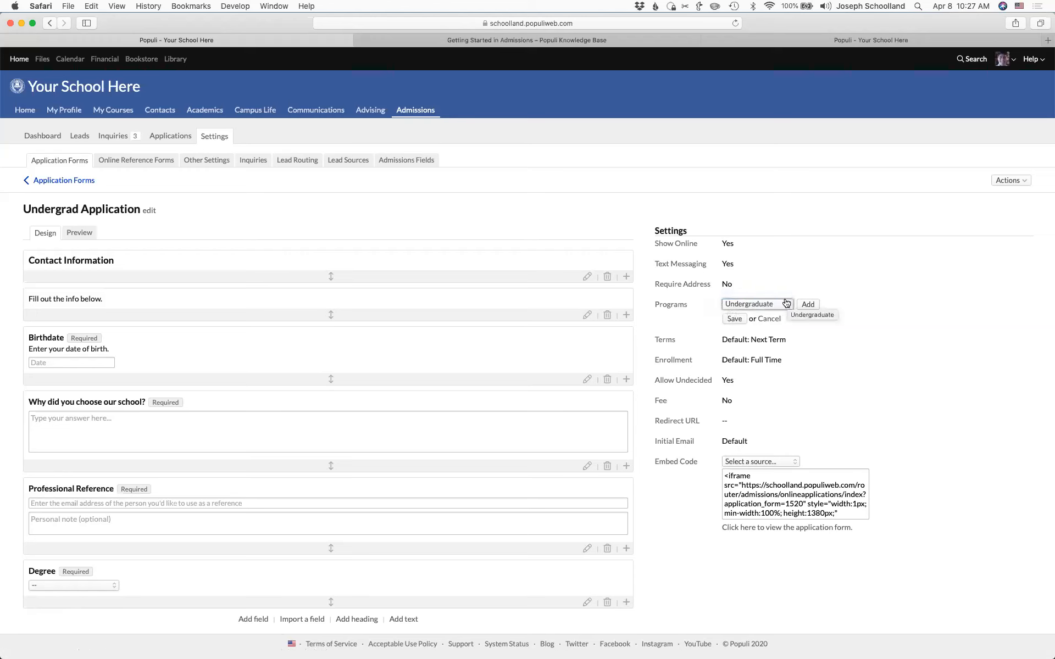
{"action": "left_click", "coordinate": [812, 305]}
{"action": "left_click", "coordinate": [734, 332]}
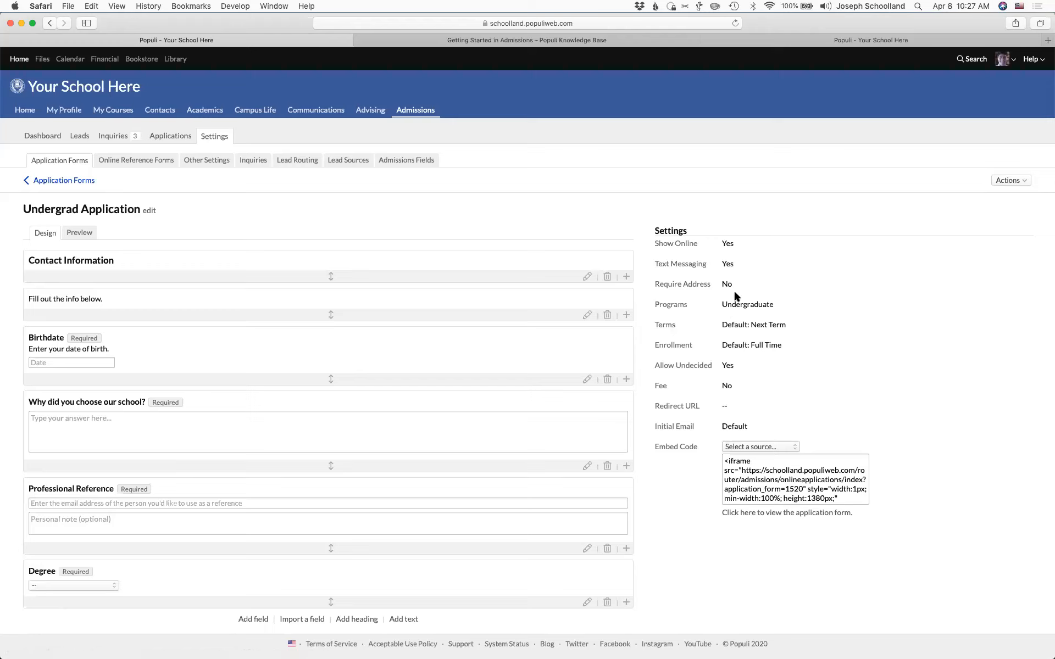
{"action": "left_click", "coordinate": [761, 479]}
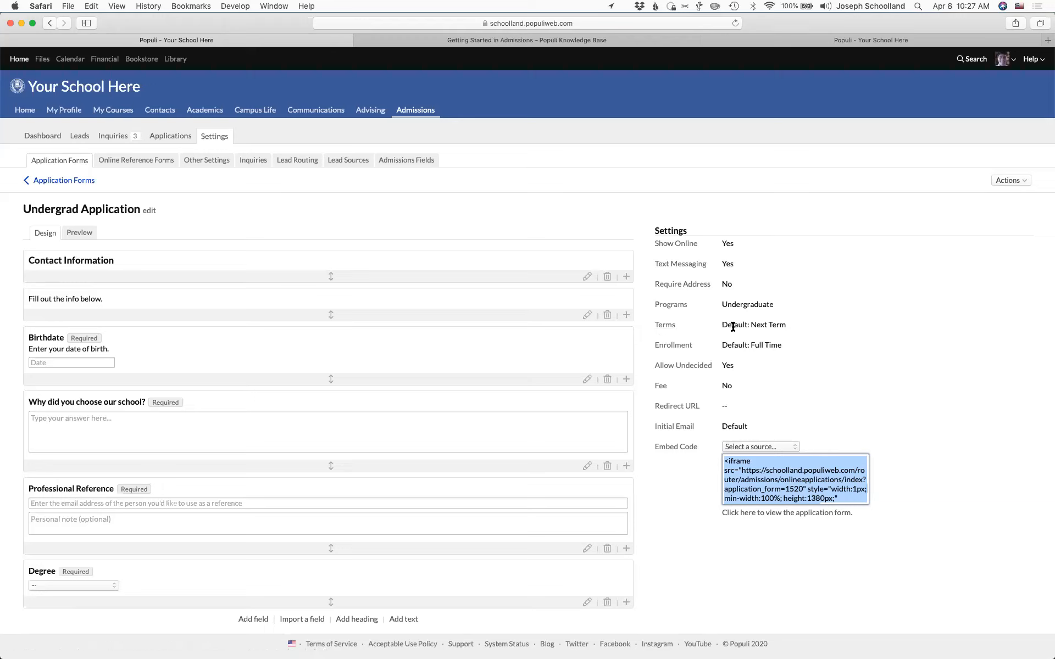
{"action": "left_click", "coordinate": [665, 325]}
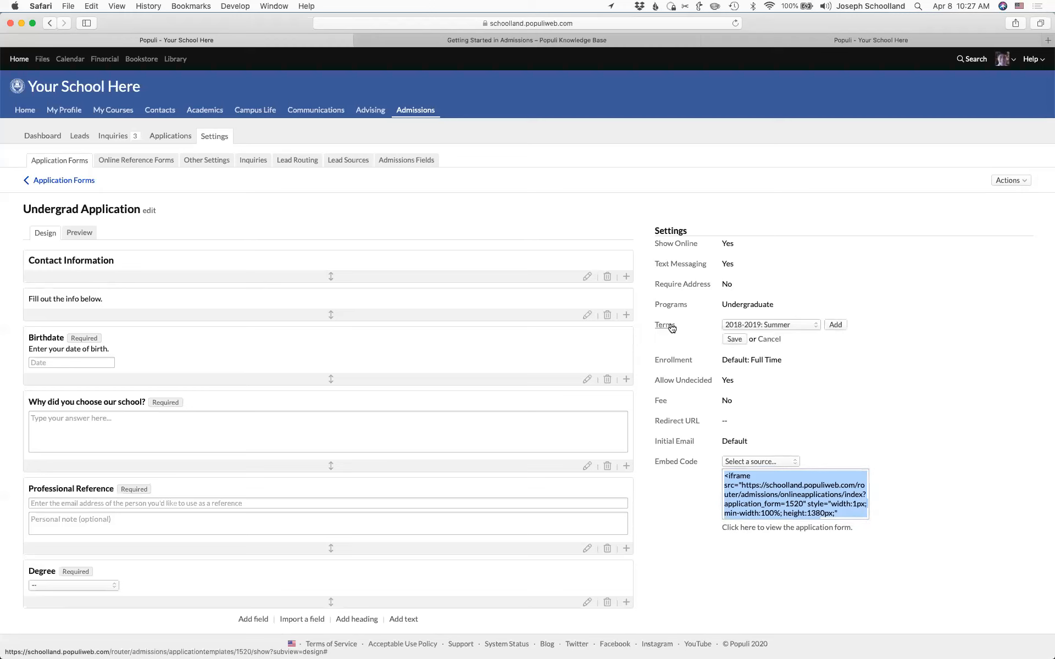
{"action": "left_click", "coordinate": [763, 323]}
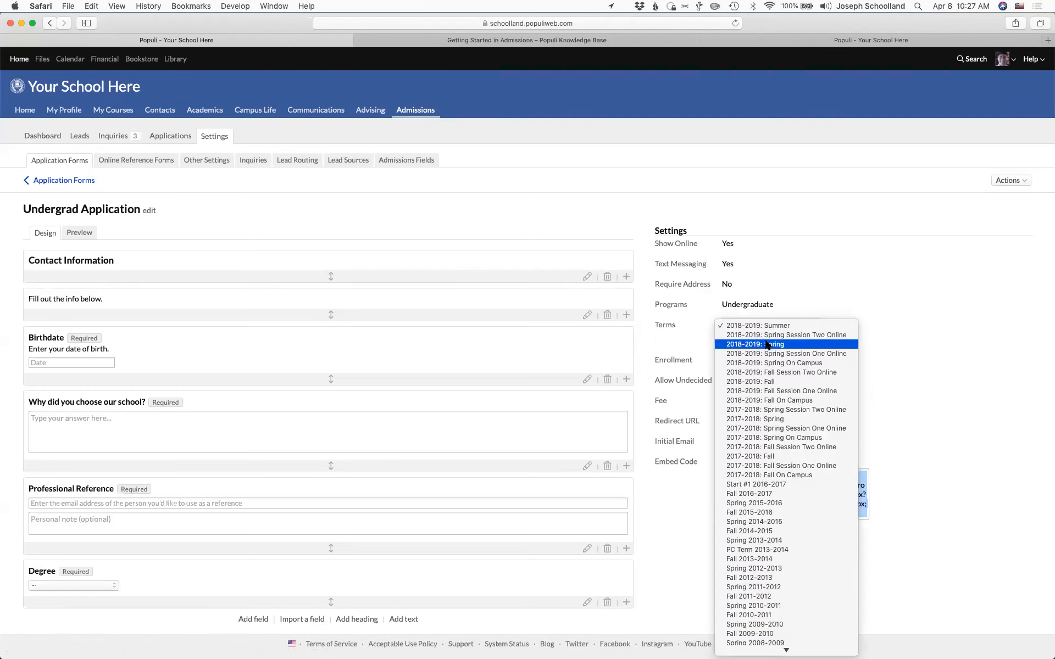
{"action": "left_click", "coordinate": [768, 345]}
{"action": "left_click", "coordinate": [832, 326]}
{"action": "left_click", "coordinate": [796, 323]}
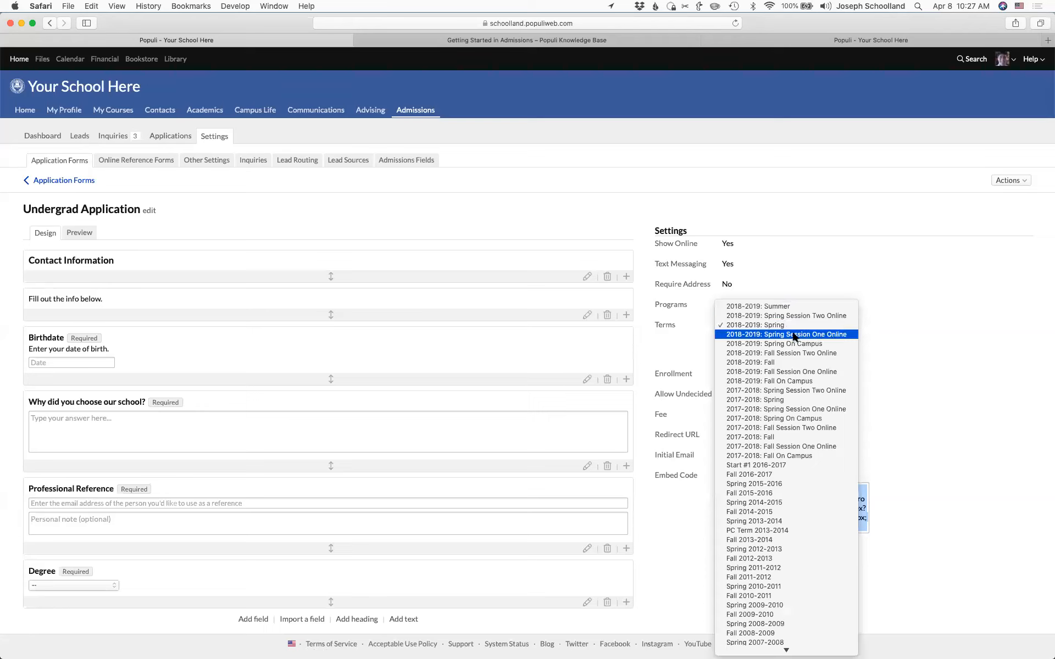
{"action": "left_click", "coordinate": [789, 362]}
{"action": "left_click", "coordinate": [835, 326]}
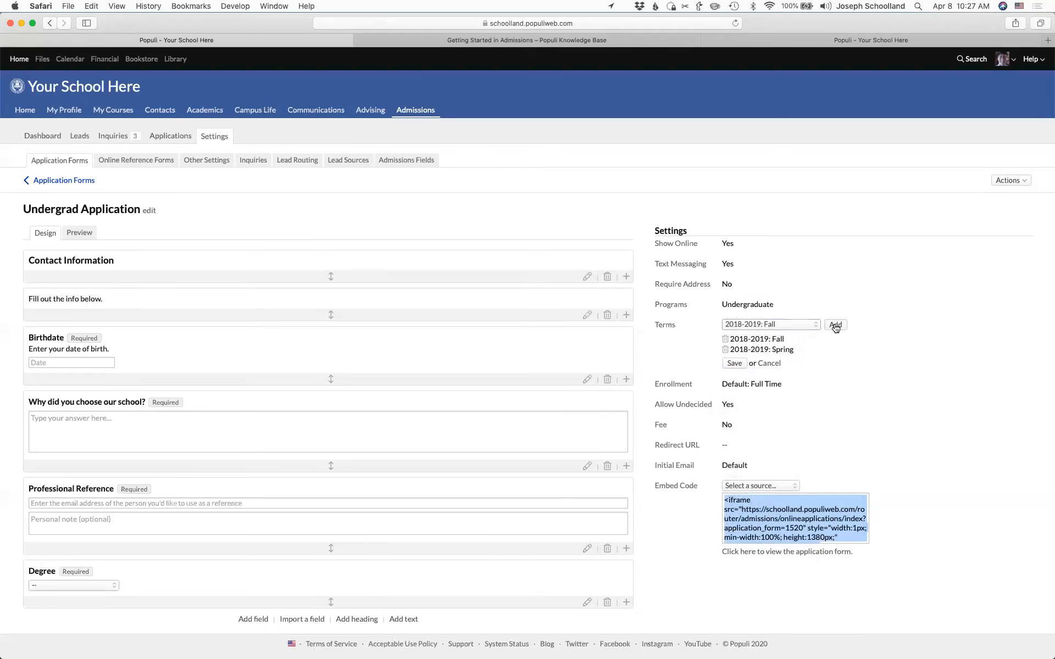
{"action": "left_click", "coordinate": [768, 364]}
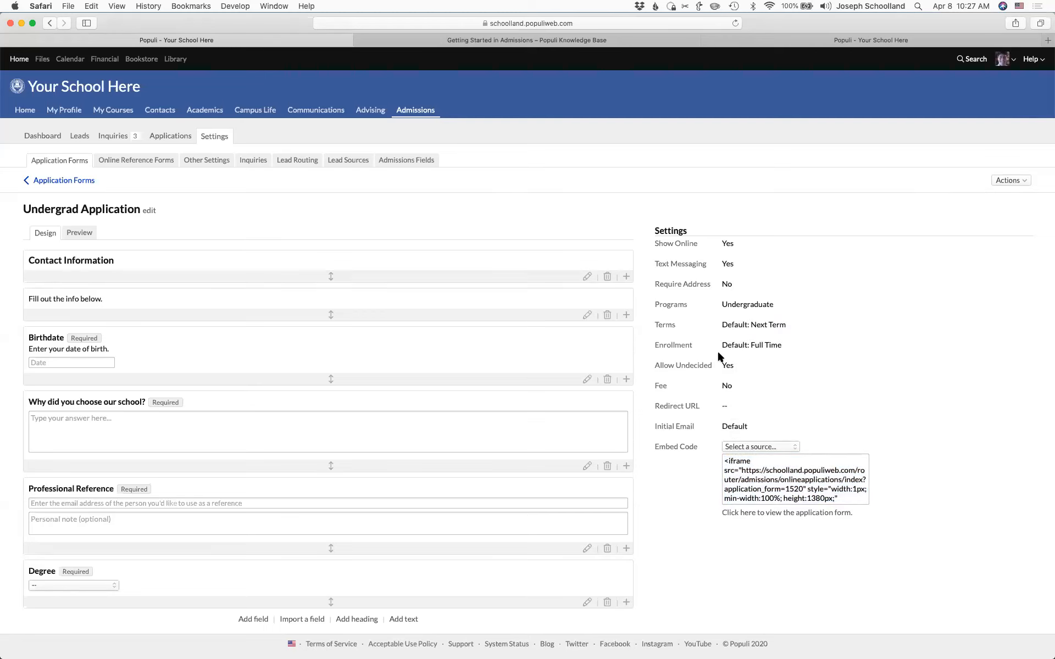
{"action": "left_click", "coordinate": [673, 346]}
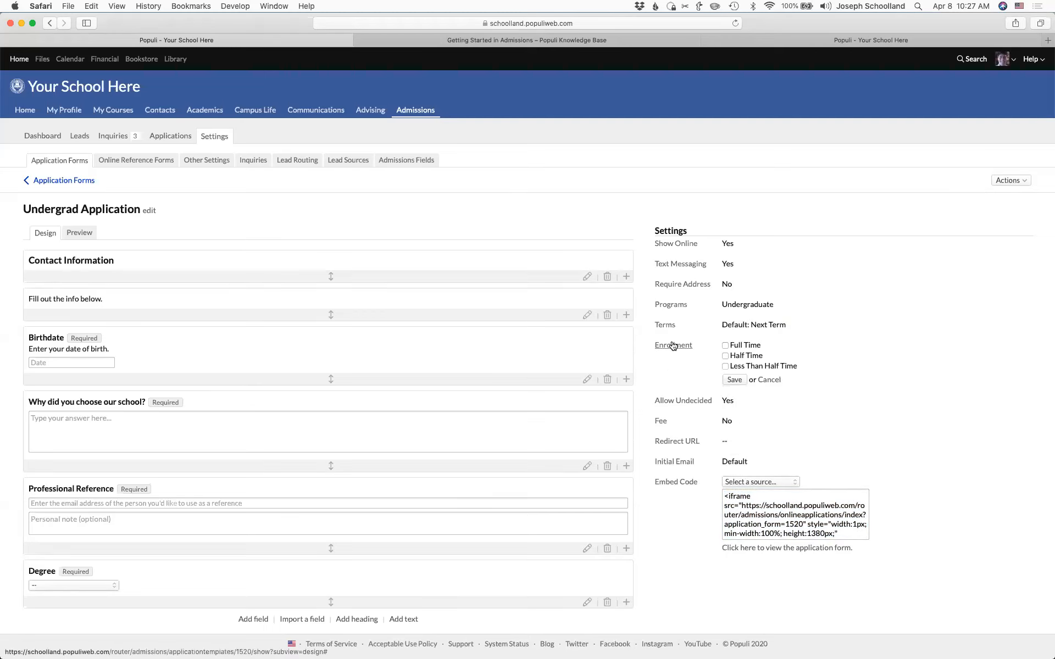
{"action": "left_click", "coordinate": [769, 379]}
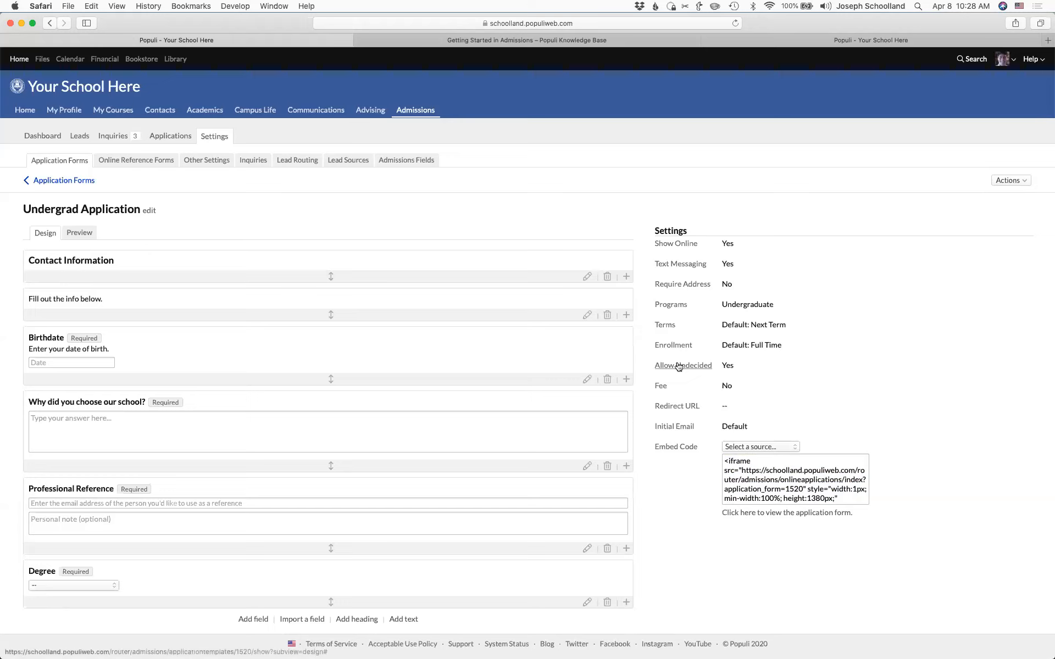
- Set Allow Undecided to No
{"action": "left_click", "coordinate": [687, 366]}
{"action": "left_click", "coordinate": [751, 366]}
{"action": "left_click", "coordinate": [734, 380]}
- Charge the 25.00 Application Fee, required before the application is submitted
{"action": "left_click", "coordinate": [658, 387]}
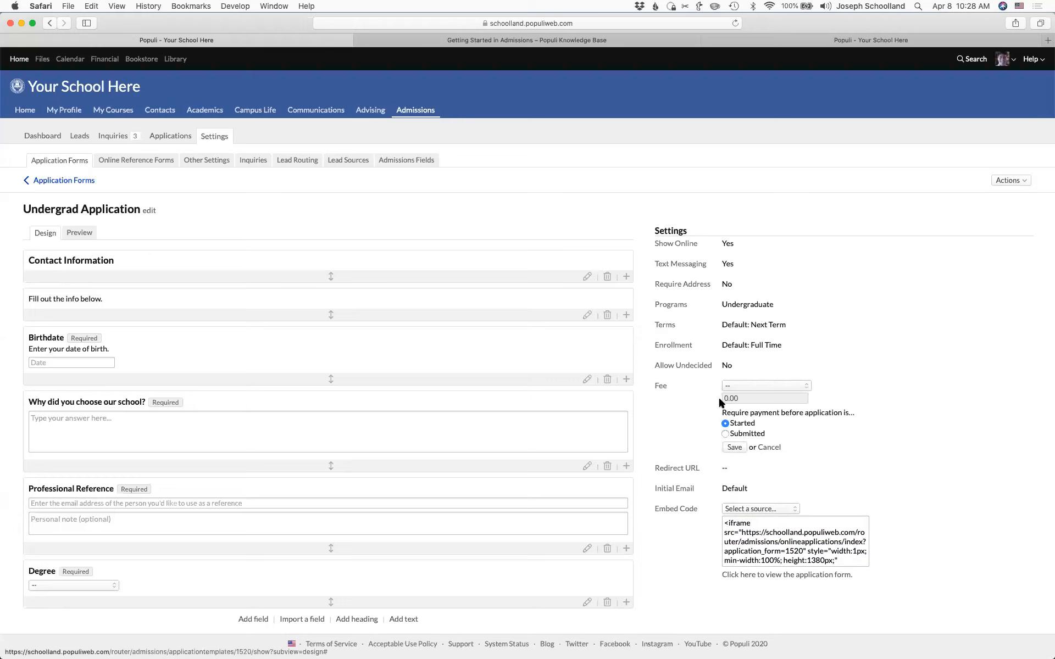
{"action": "left_click", "coordinate": [766, 382]}
{"action": "left_click", "coordinate": [767, 407]}
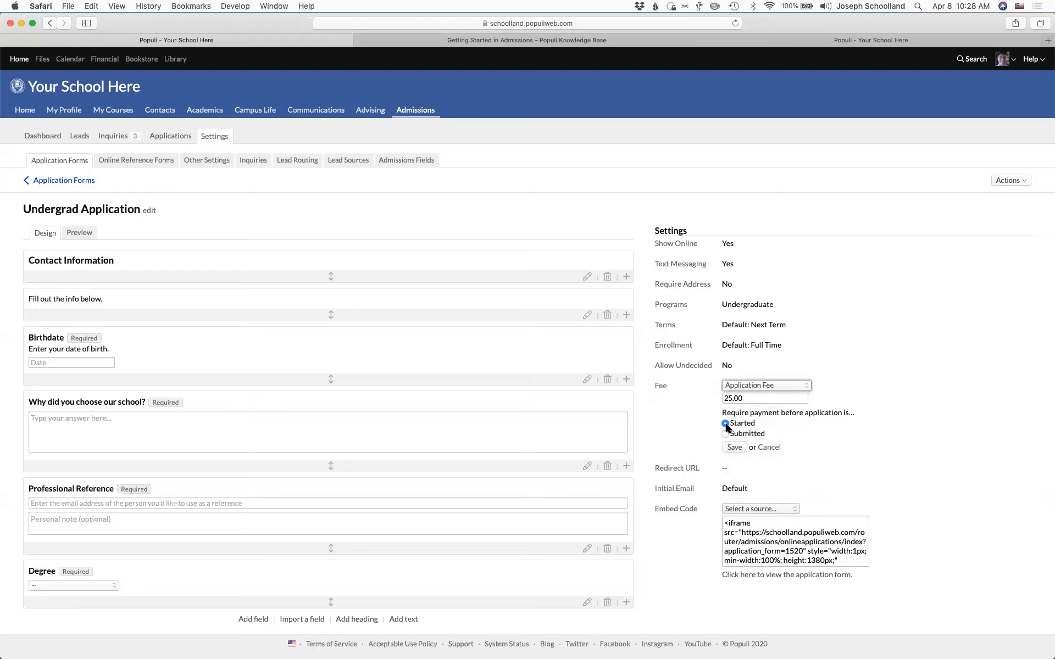
{"action": "left_click", "coordinate": [725, 434]}
{"action": "left_click", "coordinate": [734, 448]}
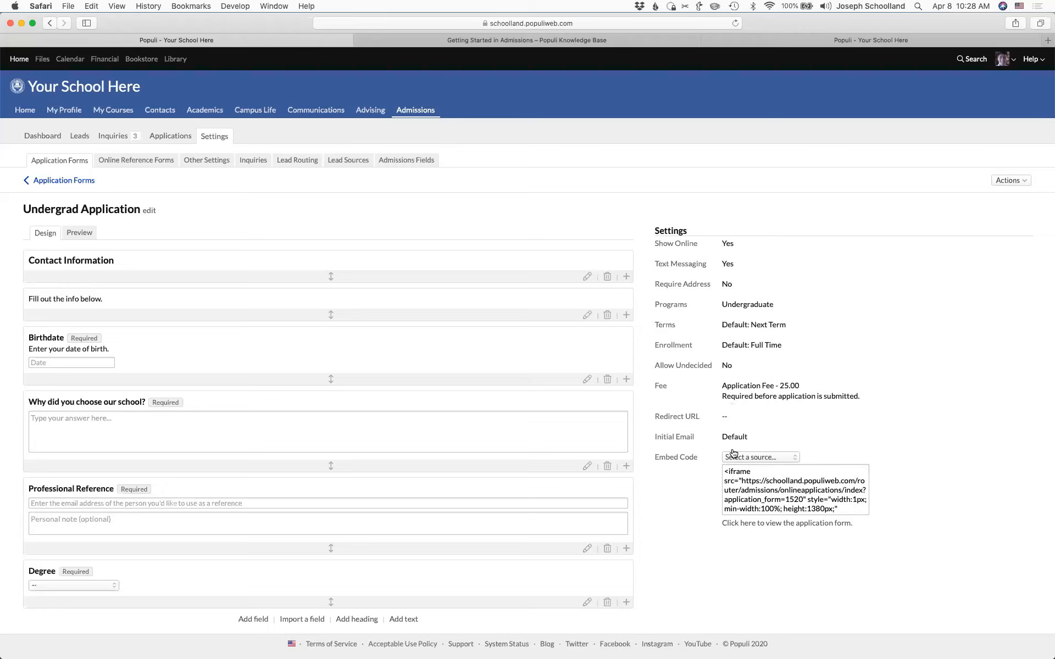
{"action": "left_click", "coordinate": [679, 437]}
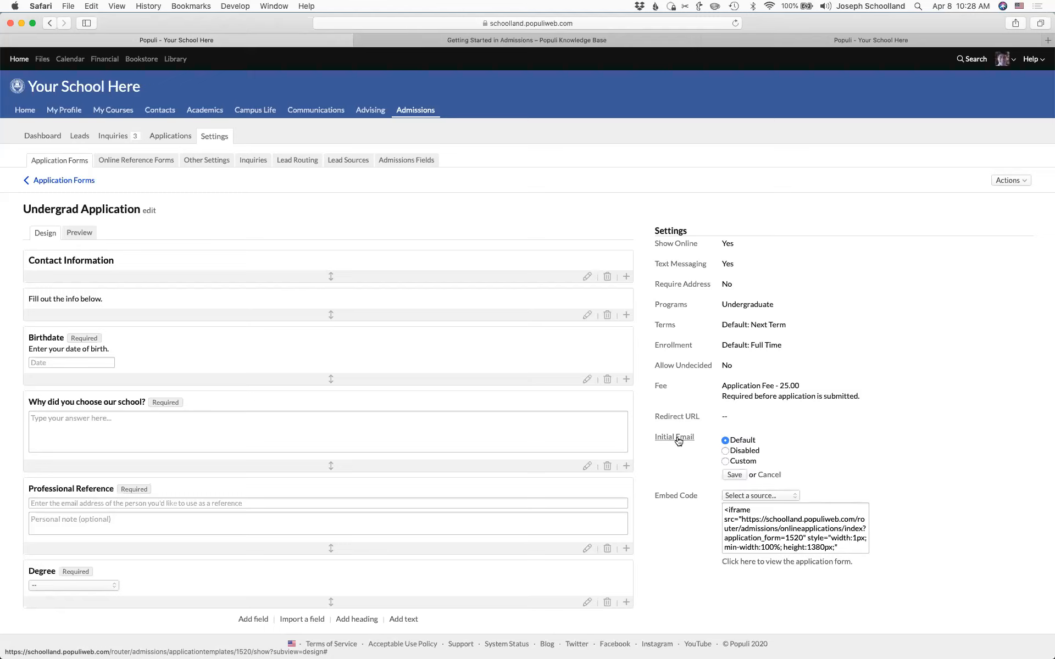
{"action": "left_click", "coordinate": [725, 461]}
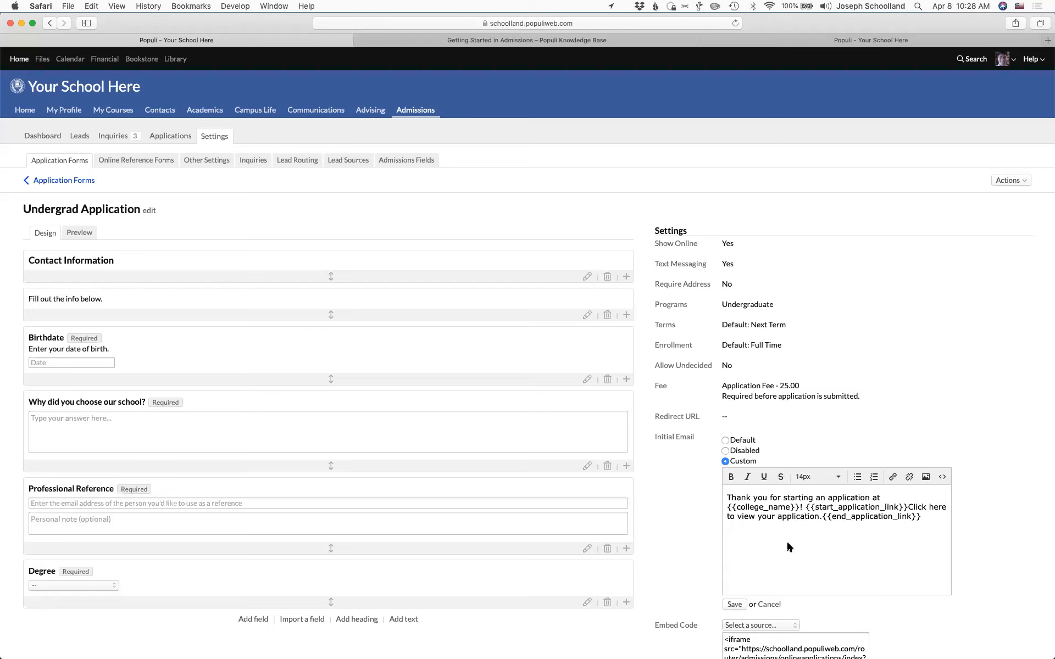
{"action": "left_click", "coordinate": [770, 606]}
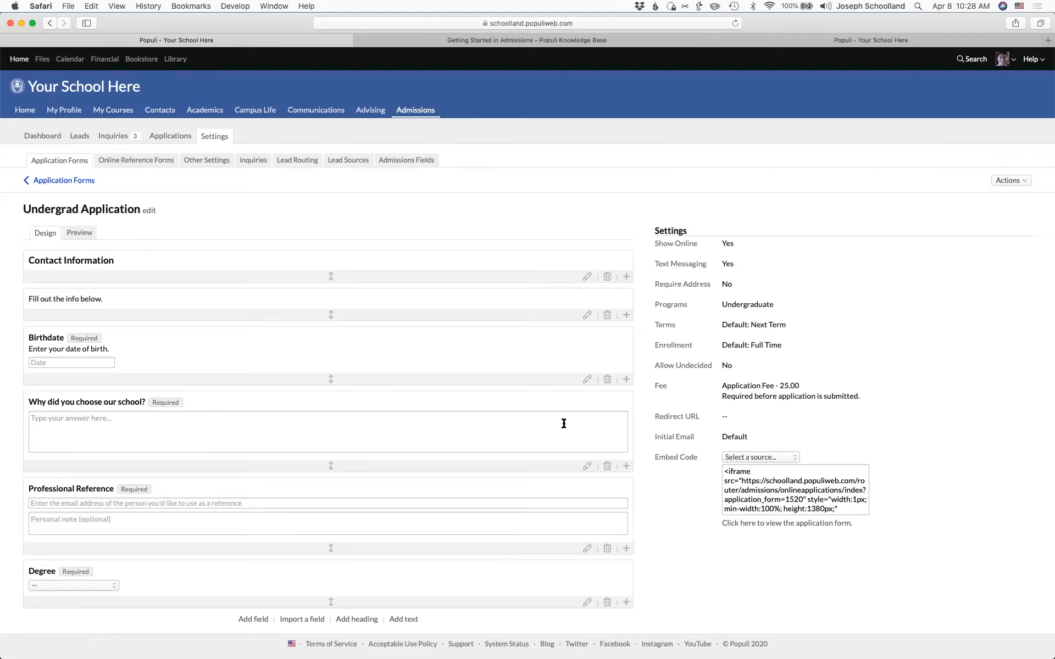
{"action": "left_click", "coordinate": [834, 40]}
{"action": "scroll", "coordinate": [523, 242], "scroll_direction": "up", "scroll_amount": 20}
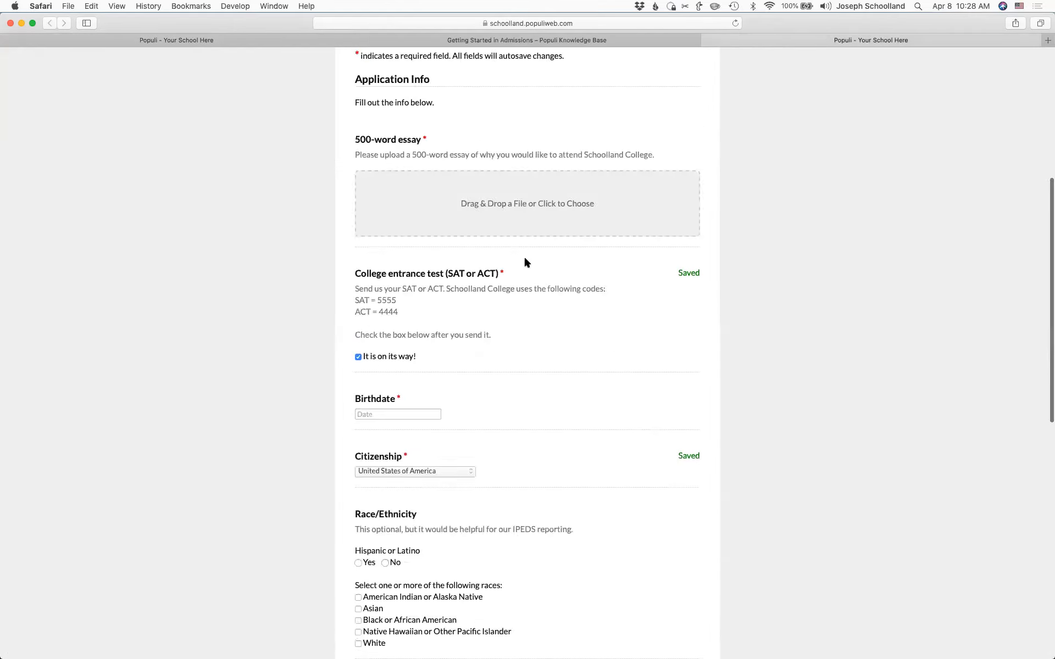
{"action": "scroll", "coordinate": [525, 258], "scroll_direction": "down", "scroll_amount": 4}
{"action": "scroll", "coordinate": [525, 259], "scroll_direction": "down", "scroll_amount": 10}
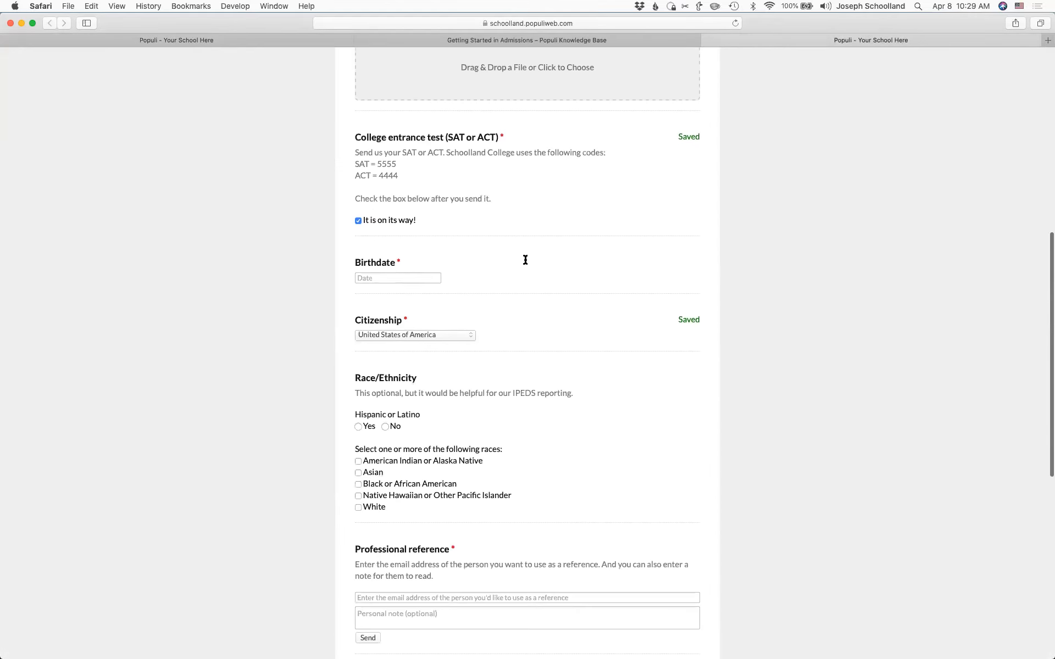
{"action": "scroll", "coordinate": [525, 259], "scroll_direction": "up", "scroll_amount": 15}
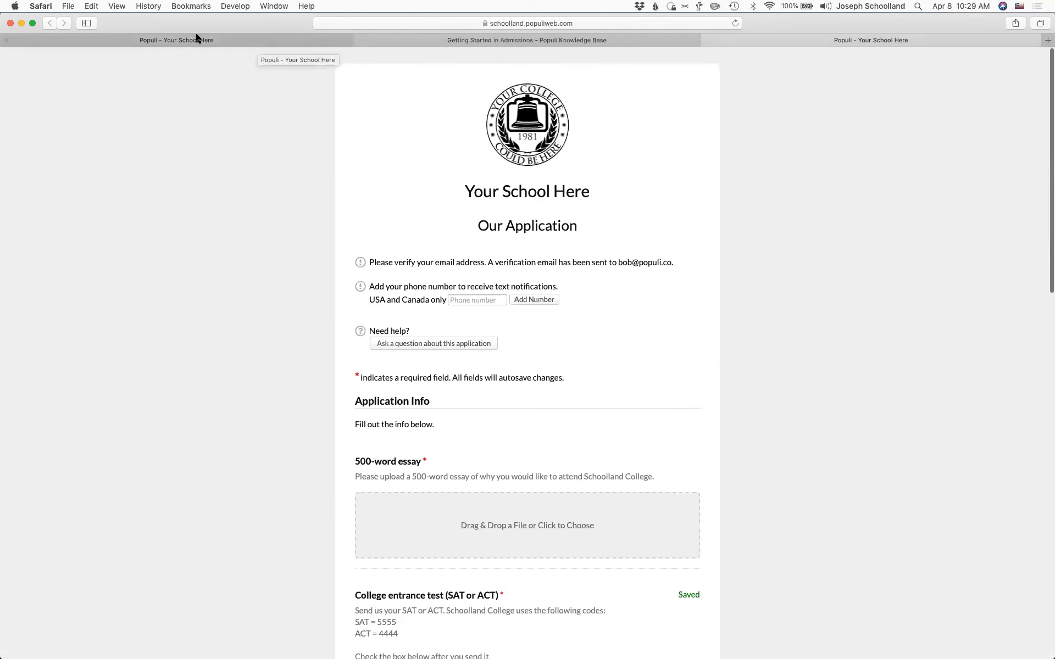
{"action": "left_click", "coordinate": [199, 40]}
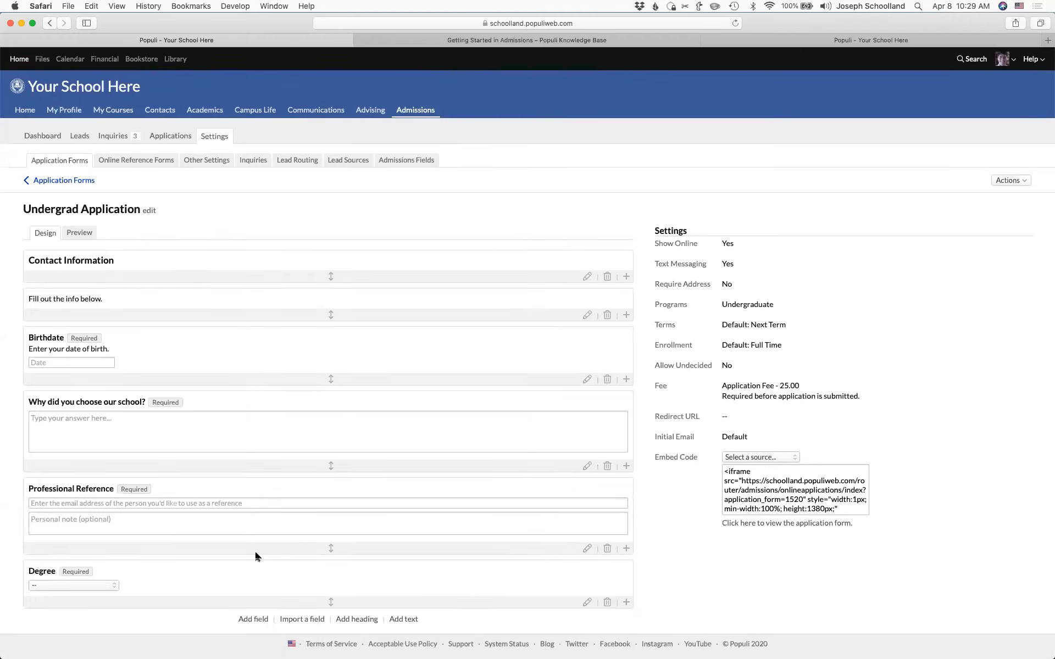
{"action": "left_click", "coordinate": [252, 618]}
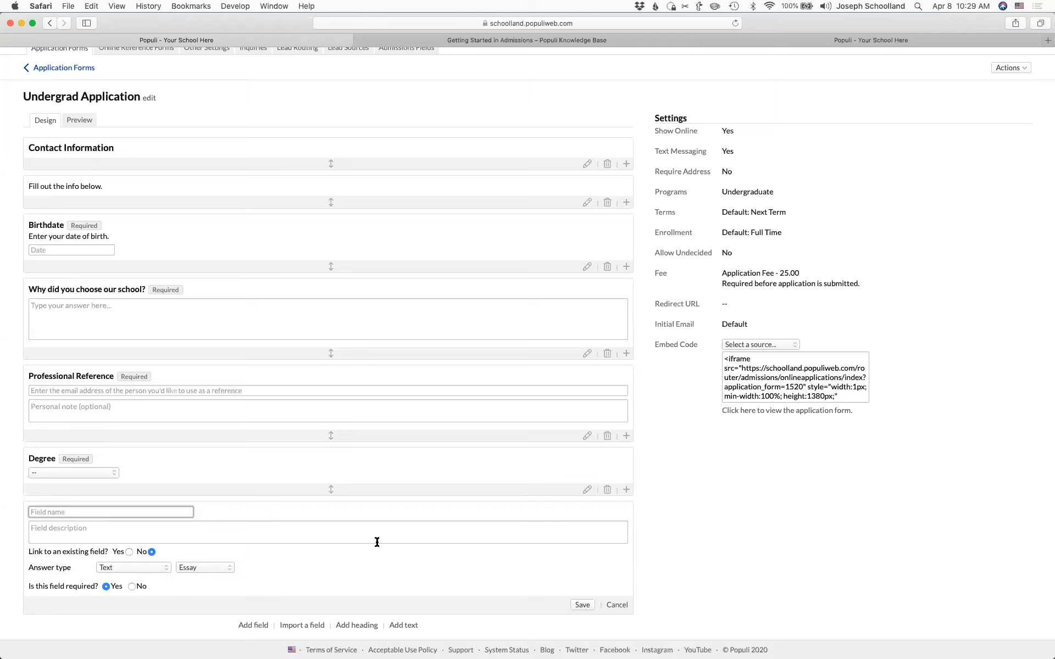
{"action": "scroll", "coordinate": [269, 336], "scroll_direction": "down", "scroll_amount": 2}
{"action": "left_click", "coordinate": [141, 240]}
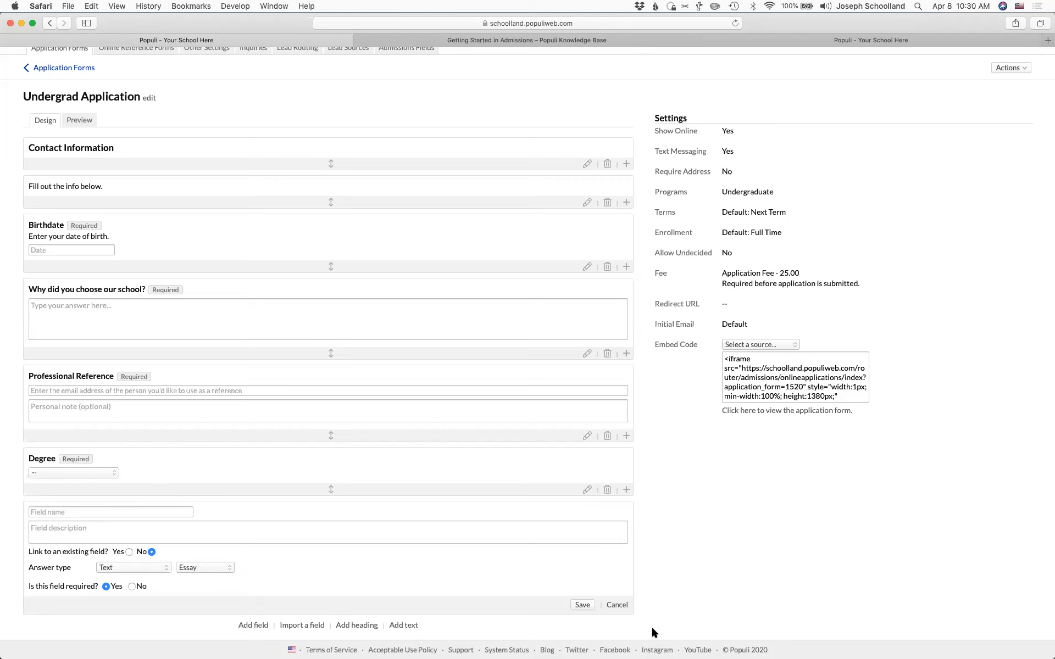
{"action": "left_click", "coordinate": [617, 604]}
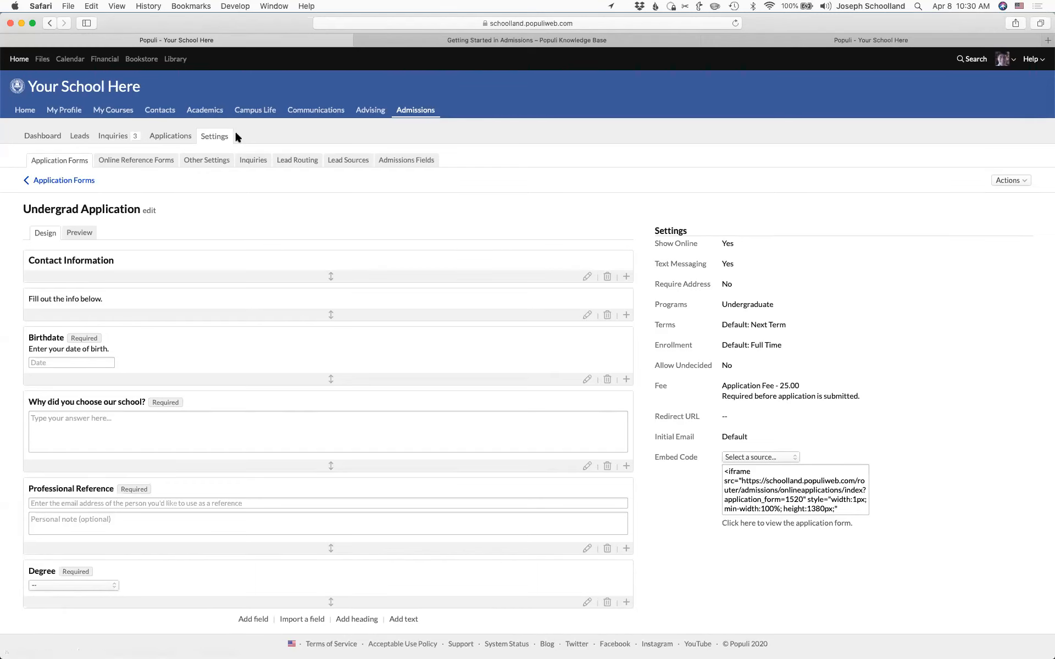
- Open the first applicant's submitted application and resend its application link email
{"action": "left_click", "coordinate": [172, 137]}
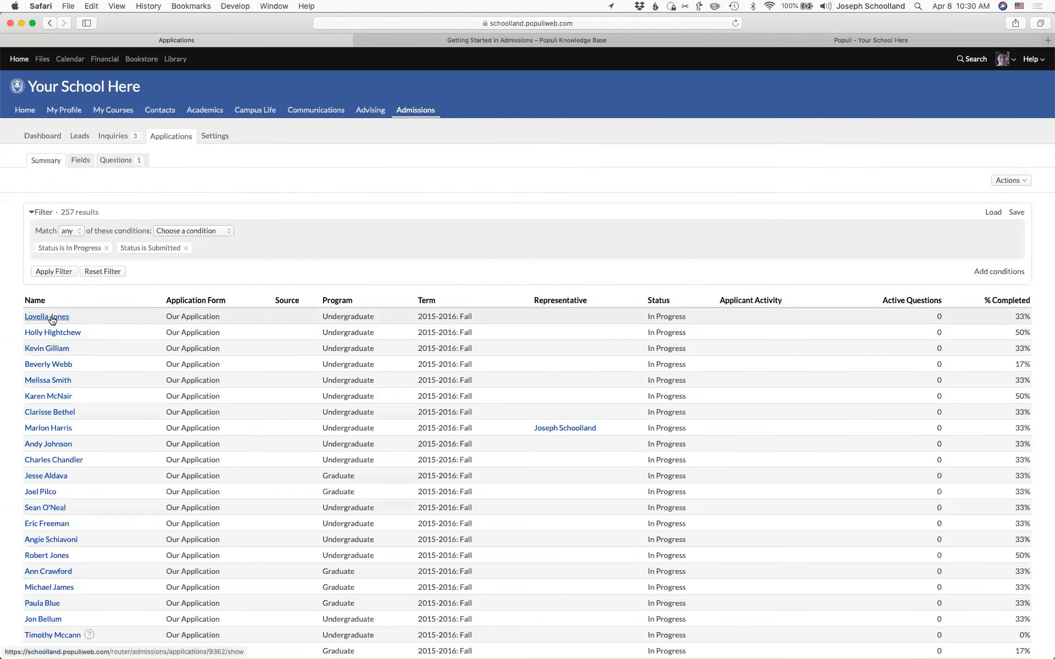
{"action": "left_click", "coordinate": [48, 317]}
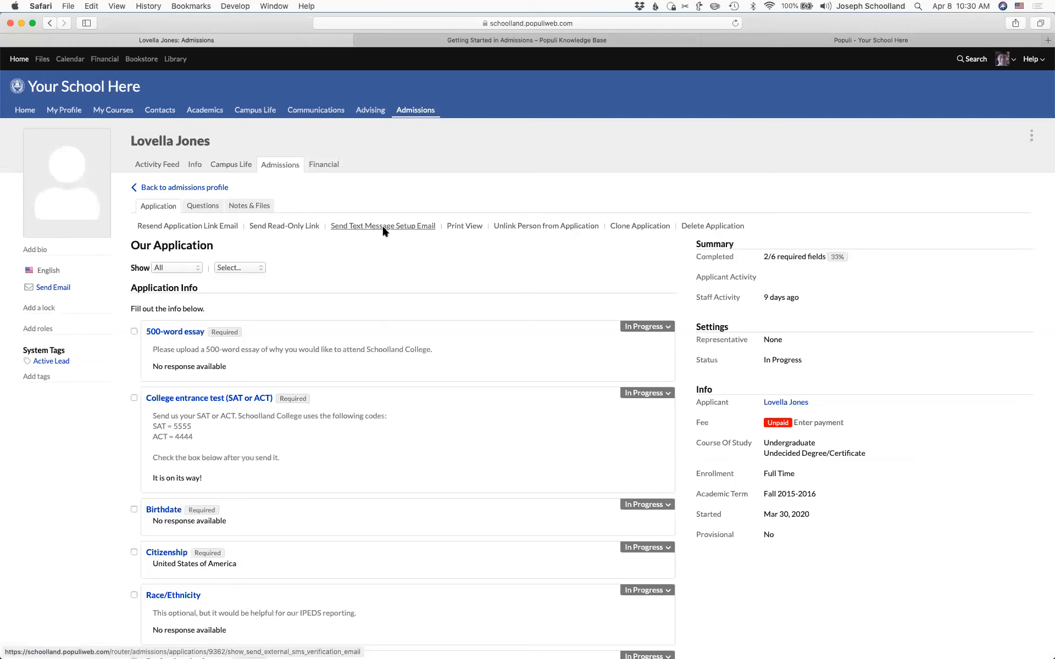
{"action": "left_click", "coordinate": [196, 230]}
{"action": "left_click", "coordinate": [654, 175]}
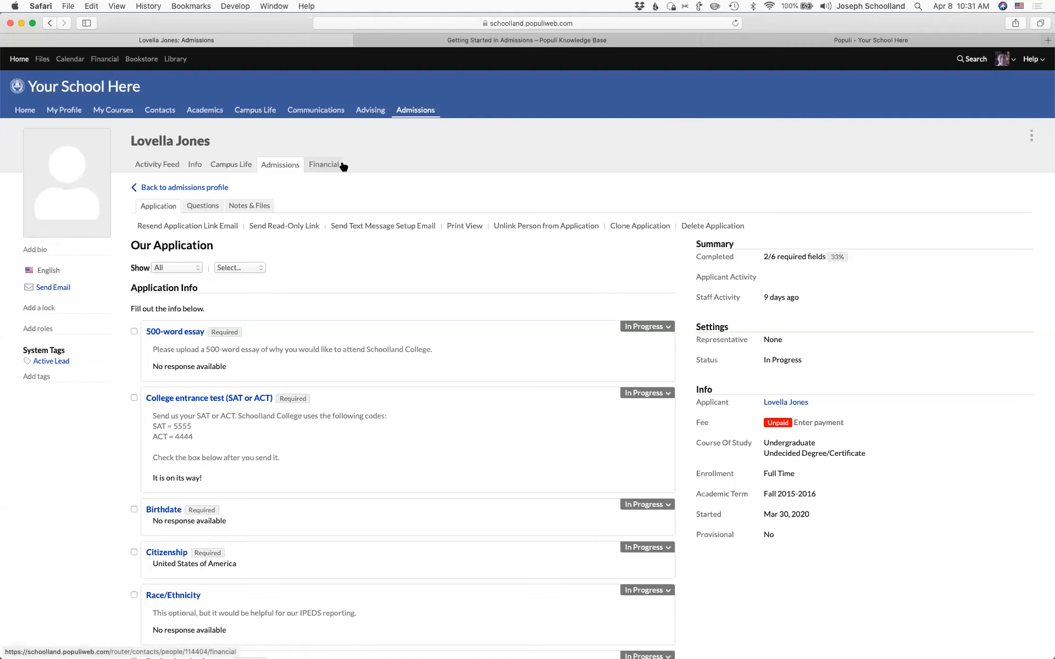
- Review the applicant's activity feed, lead info and application Notes & Files, then go to Admissions
{"action": "left_click", "coordinate": [156, 165]}
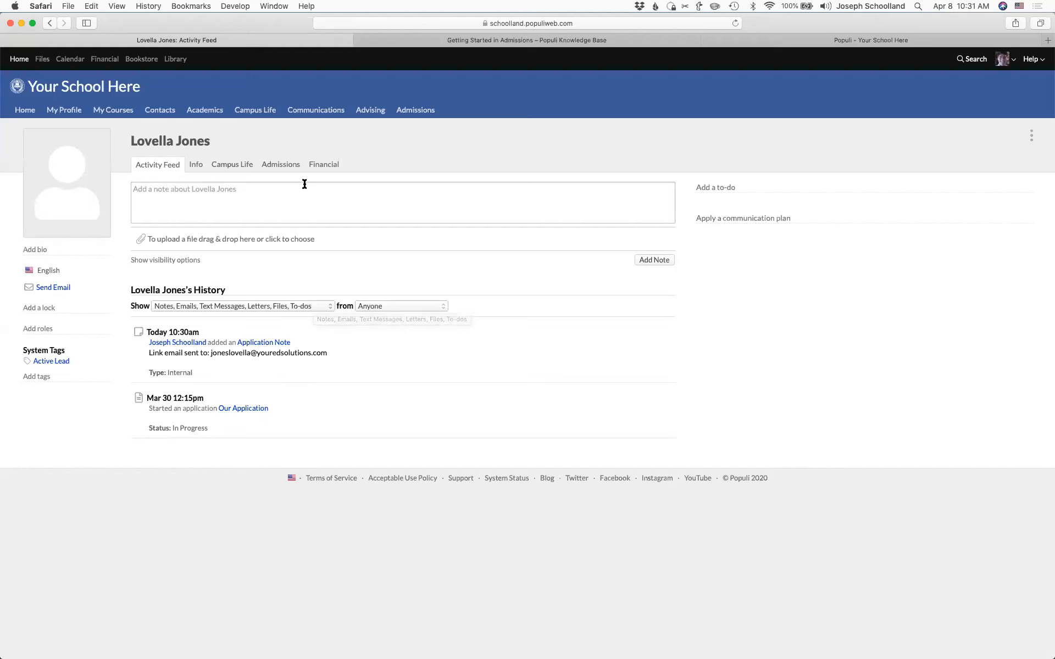
{"action": "left_click", "coordinate": [277, 164]}
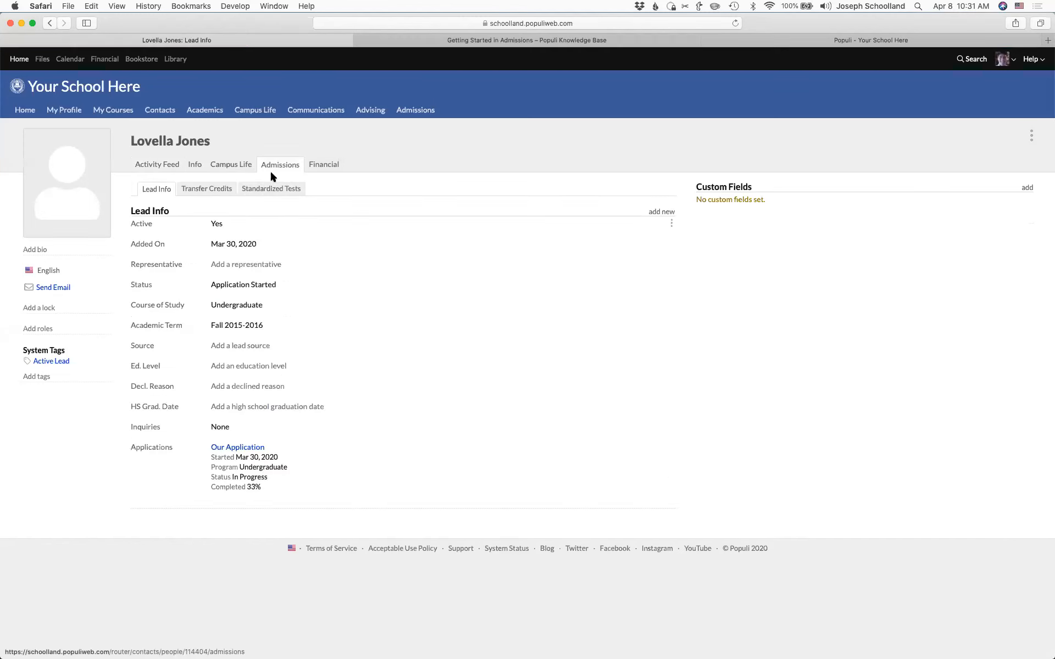
{"action": "left_click", "coordinate": [245, 449]}
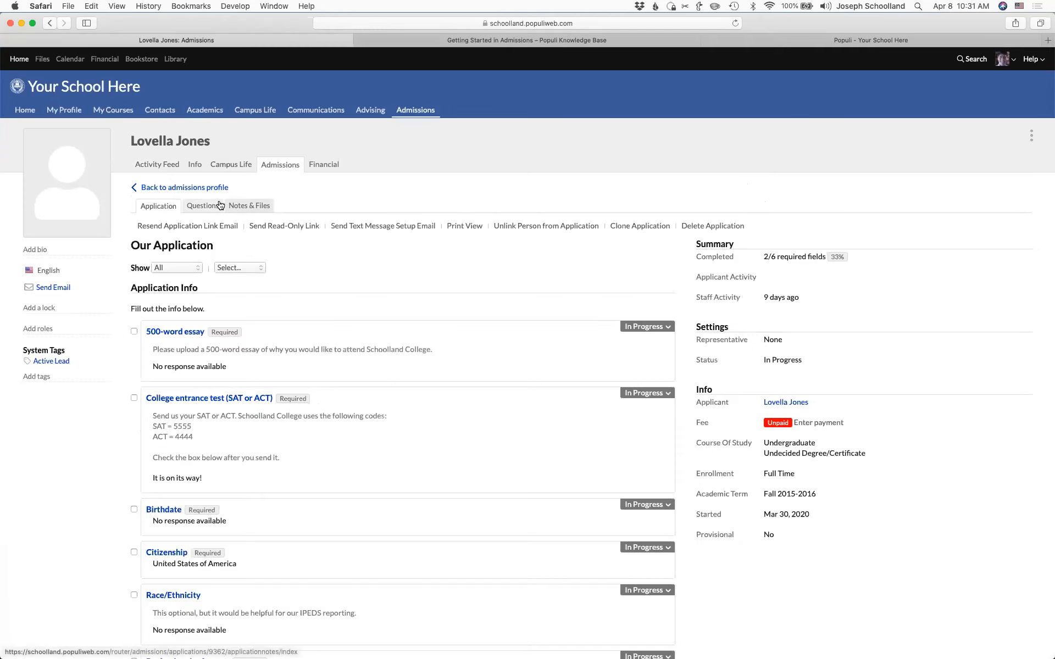
{"action": "left_click", "coordinate": [240, 209]}
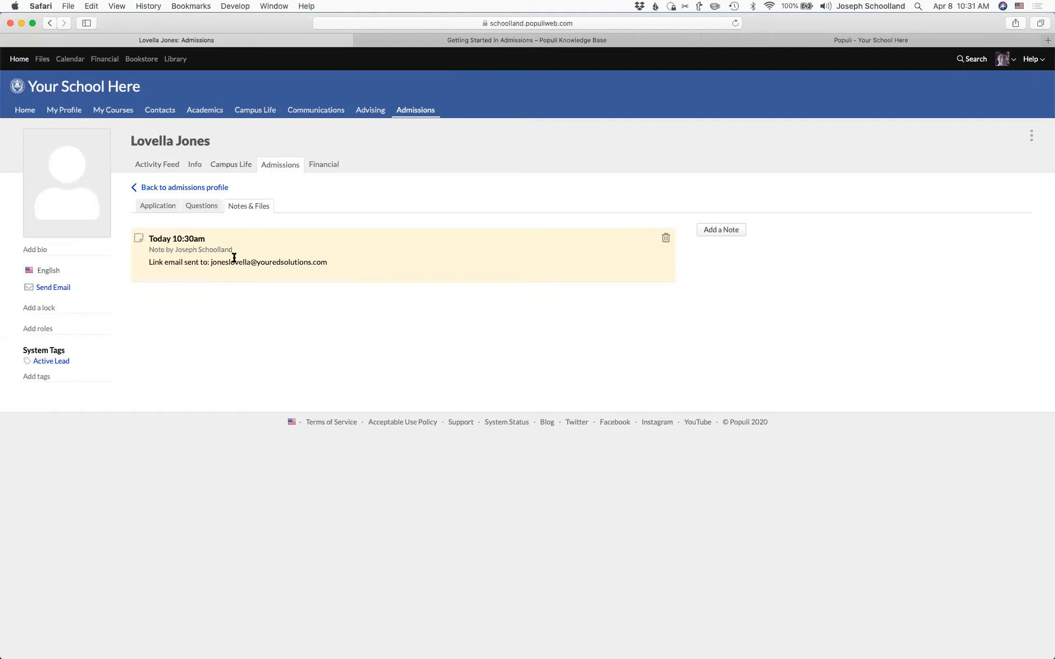
{"action": "left_click", "coordinate": [187, 188]}
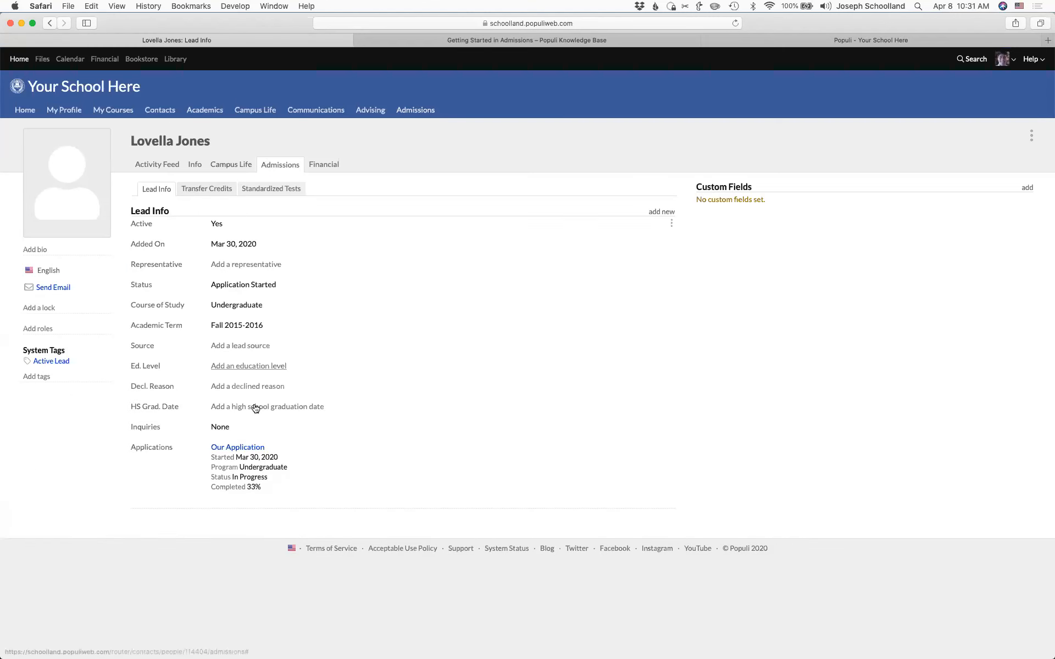
{"action": "left_click", "coordinate": [231, 447]}
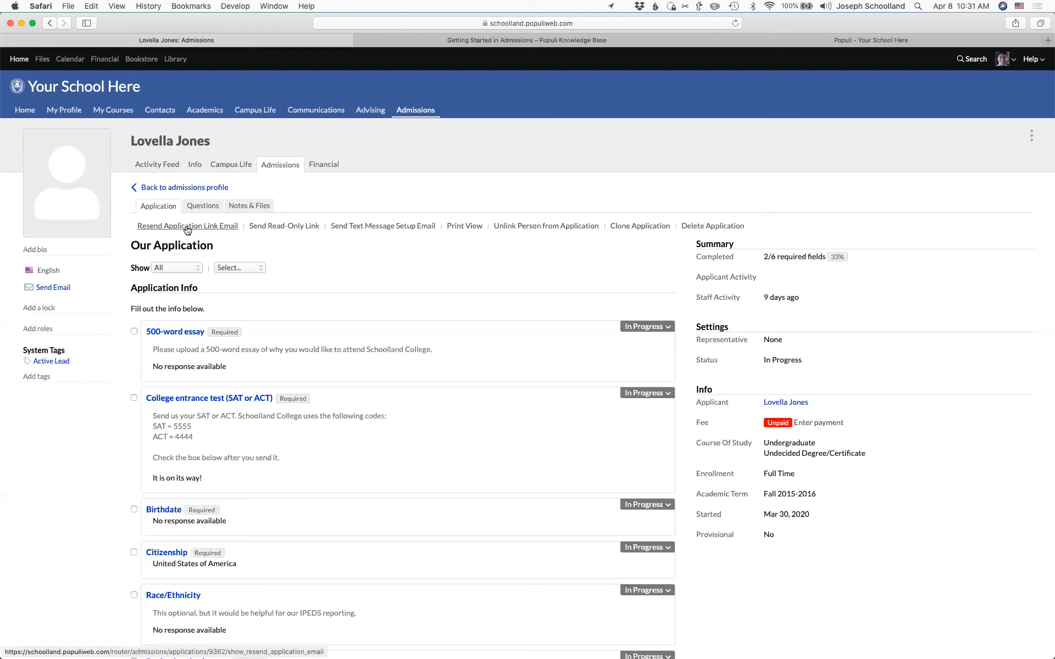
{"action": "left_click", "coordinate": [431, 110]}
- Open the Professional Reference form, which asks for first name, last name, phone and self-description
{"action": "left_click", "coordinate": [216, 136]}
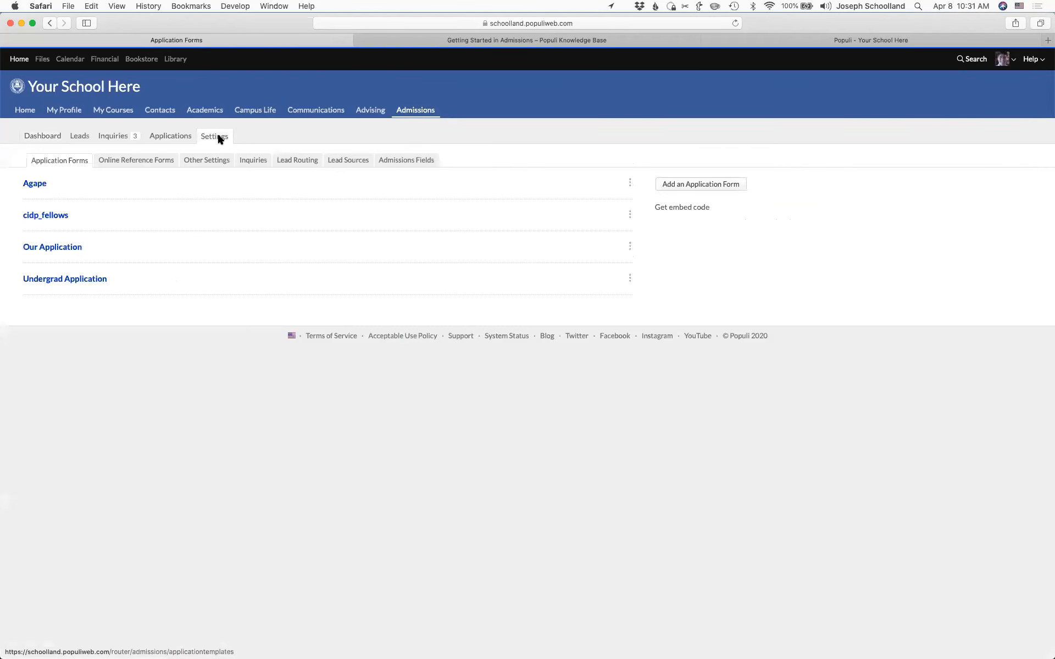
{"action": "left_click", "coordinate": [201, 163]}
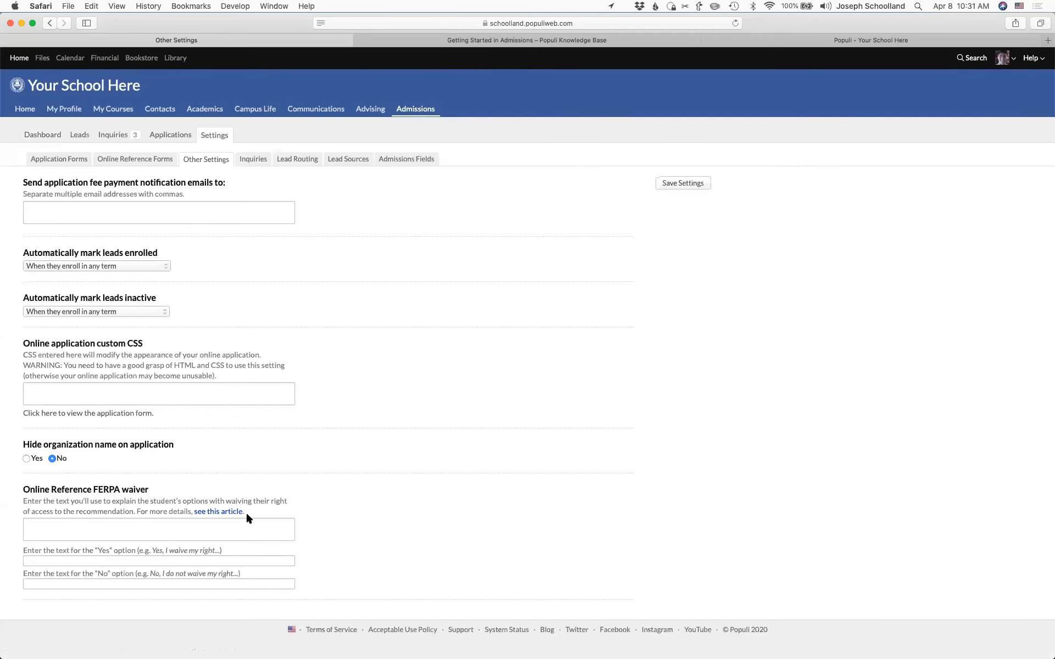
{"action": "left_click", "coordinate": [171, 137]}
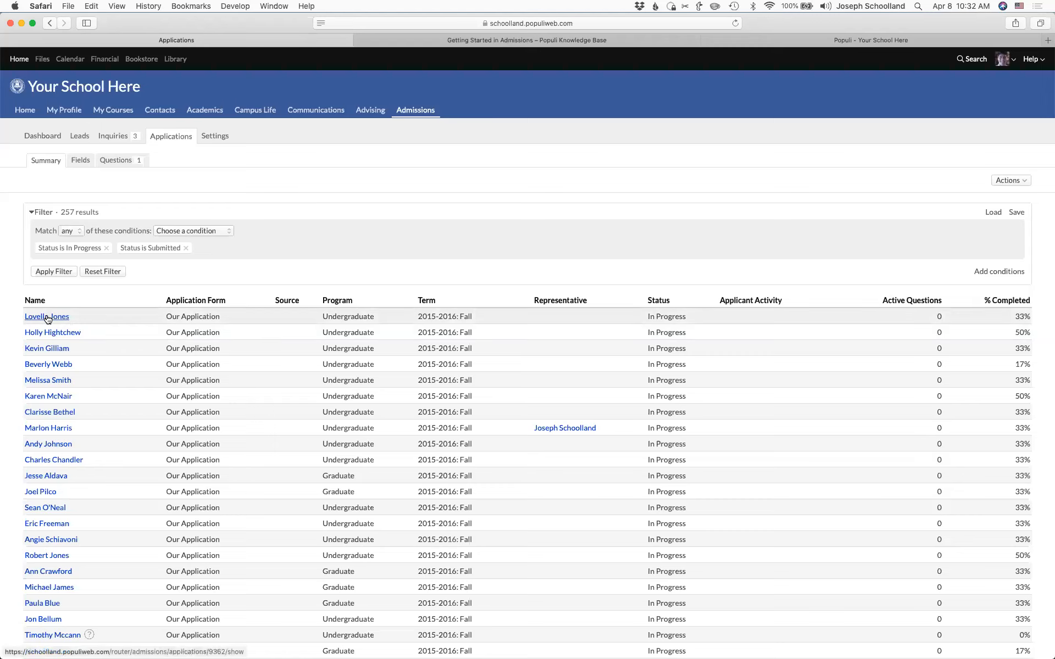
{"action": "left_click", "coordinate": [217, 136]}
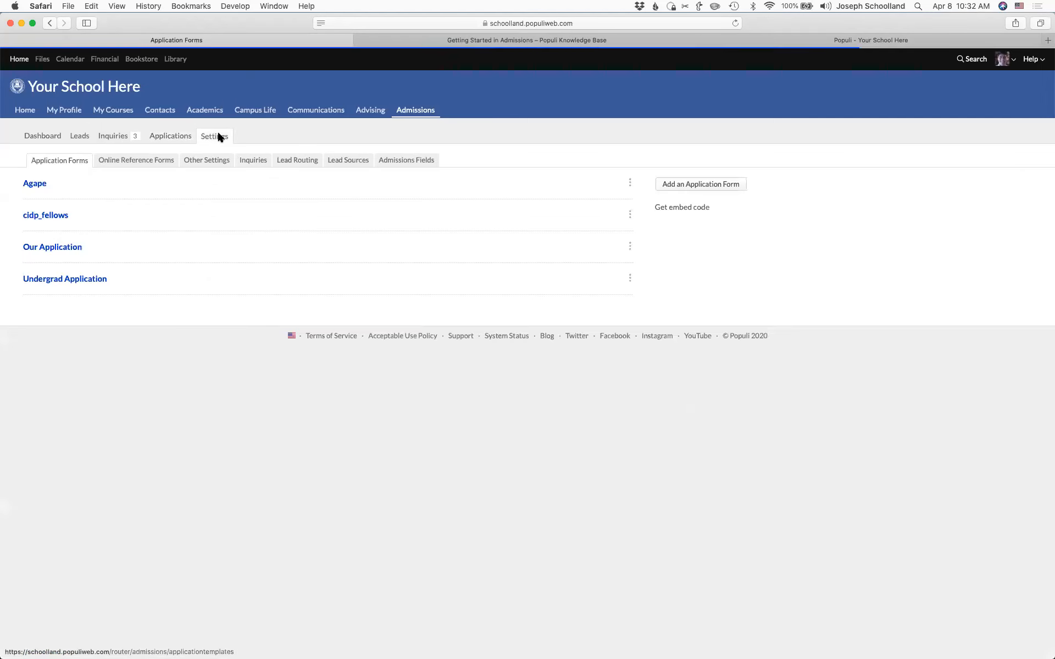
{"action": "left_click", "coordinate": [146, 161]}
{"action": "left_click", "coordinate": [88, 184]}
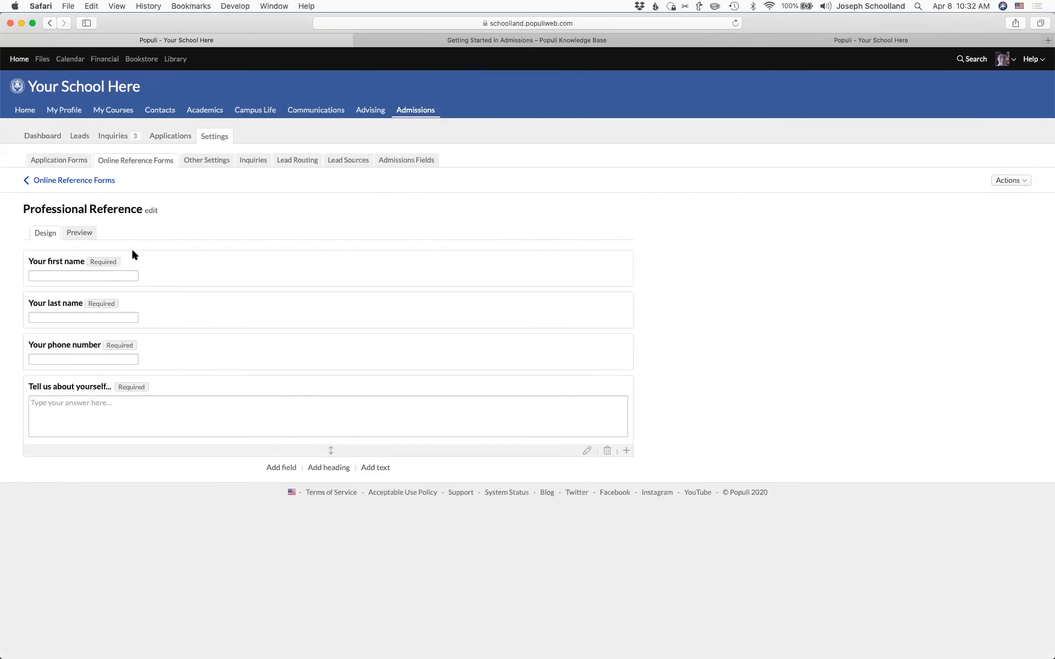
{"action": "left_click", "coordinate": [80, 233]}
{"action": "left_click", "coordinate": [45, 233]}
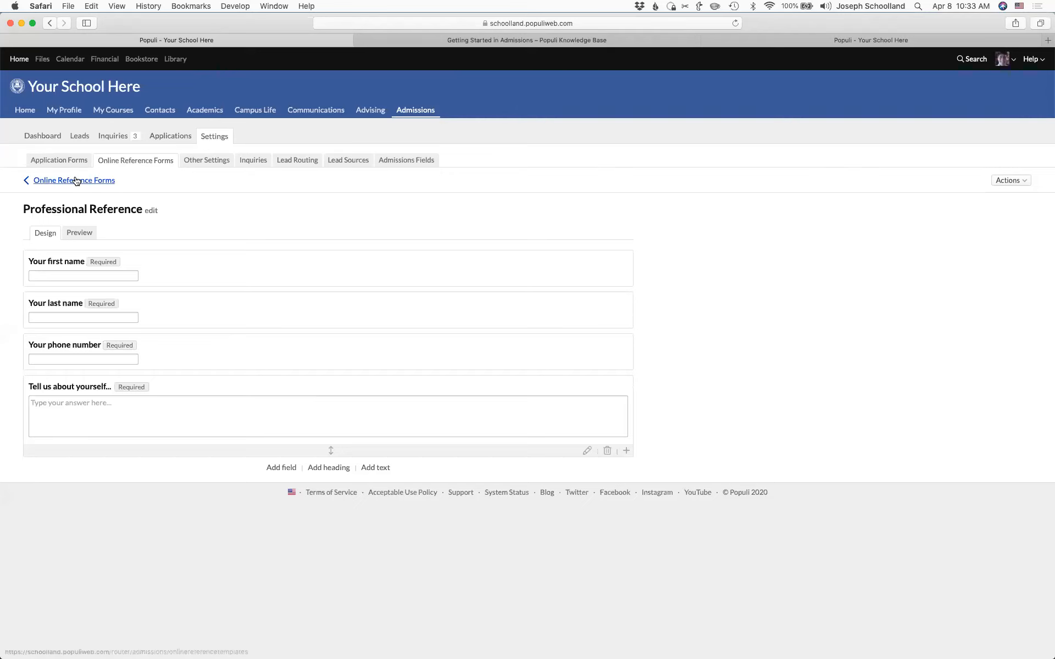
- Open the applicant's Undergrad Application and bring up its Professional reference item
{"action": "left_click", "coordinate": [57, 159]}
{"action": "left_click", "coordinate": [59, 280]}
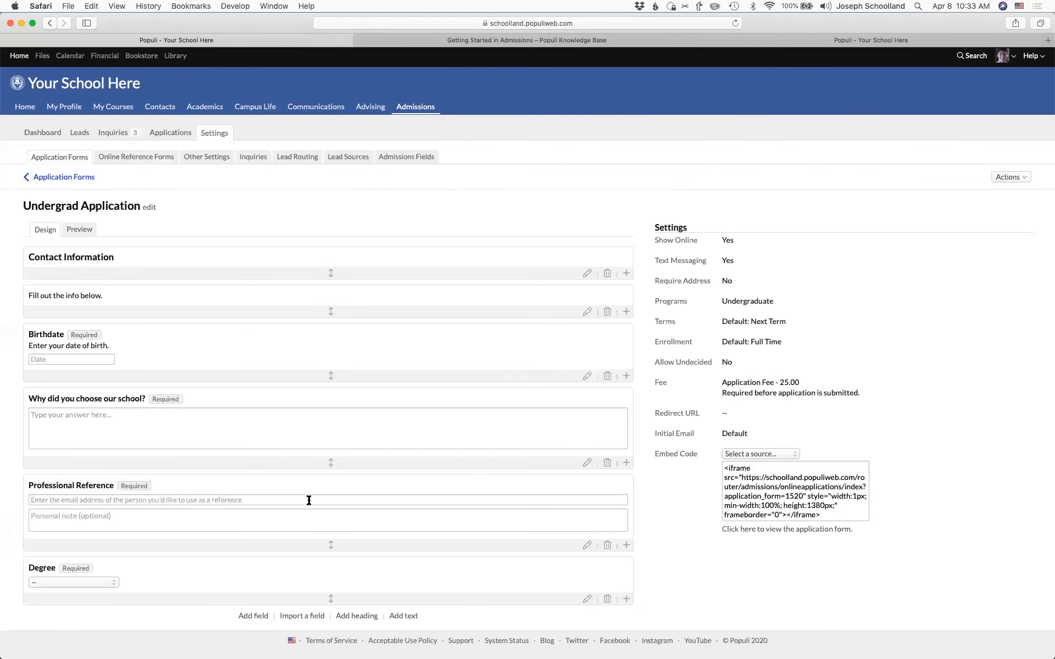
{"action": "left_click", "coordinate": [163, 132]}
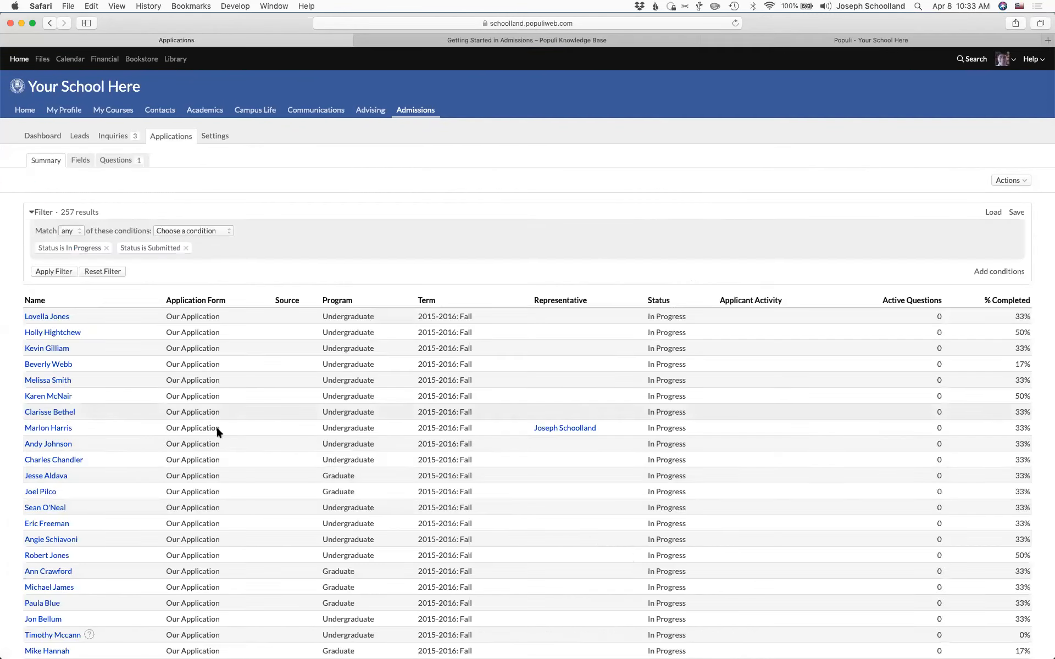
{"action": "left_click", "coordinate": [44, 317]}
{"action": "scroll", "coordinate": [334, 515], "scroll_direction": "down", "scroll_amount": 3}
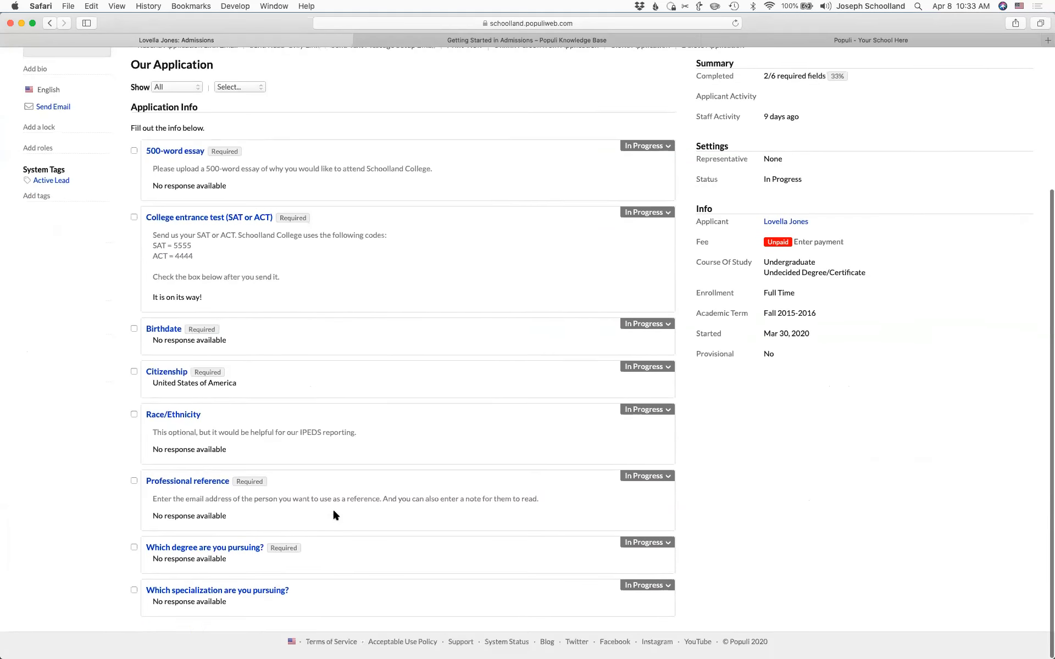
{"action": "left_click", "coordinate": [213, 489]}
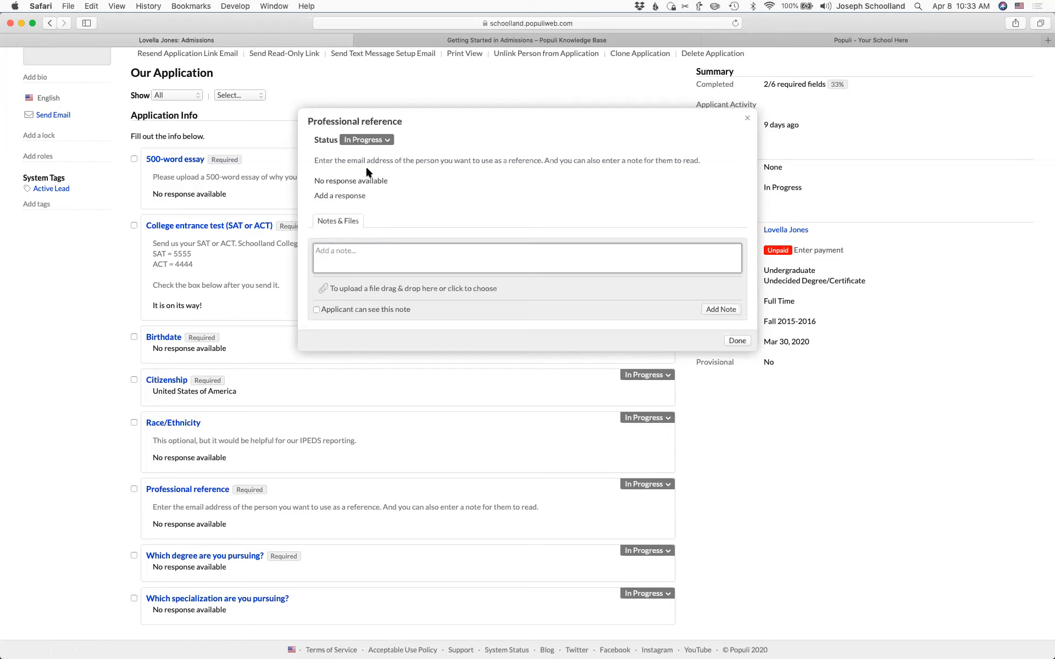
- Add the referee's e-mail as a response, save it, and send the invitation now
{"action": "left_click", "coordinate": [354, 196]}
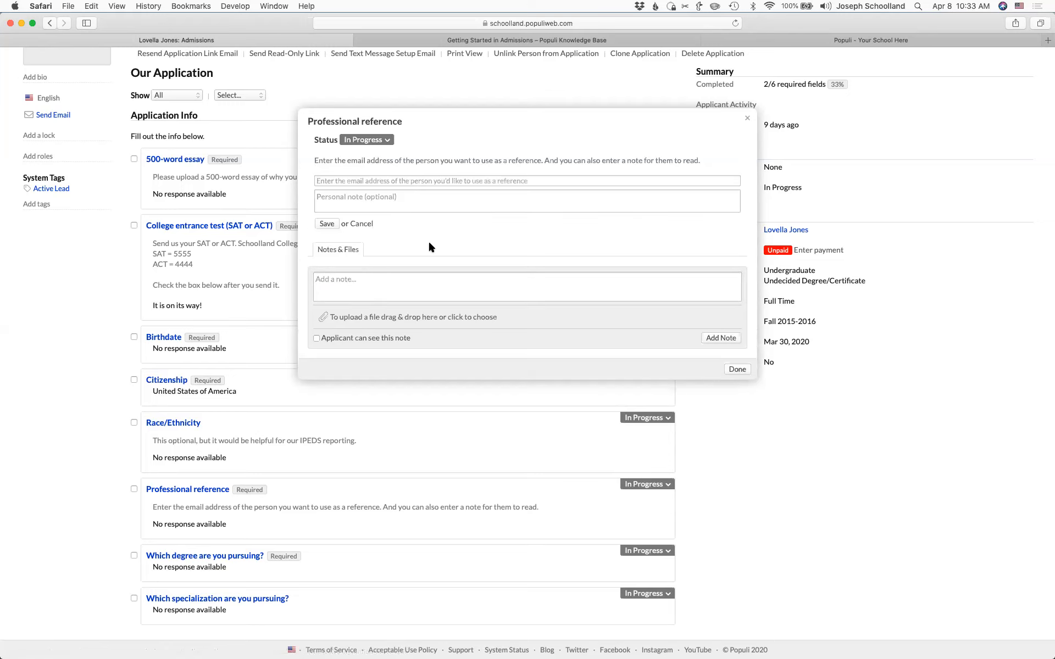
{"action": "left_click", "coordinate": [398, 183]}
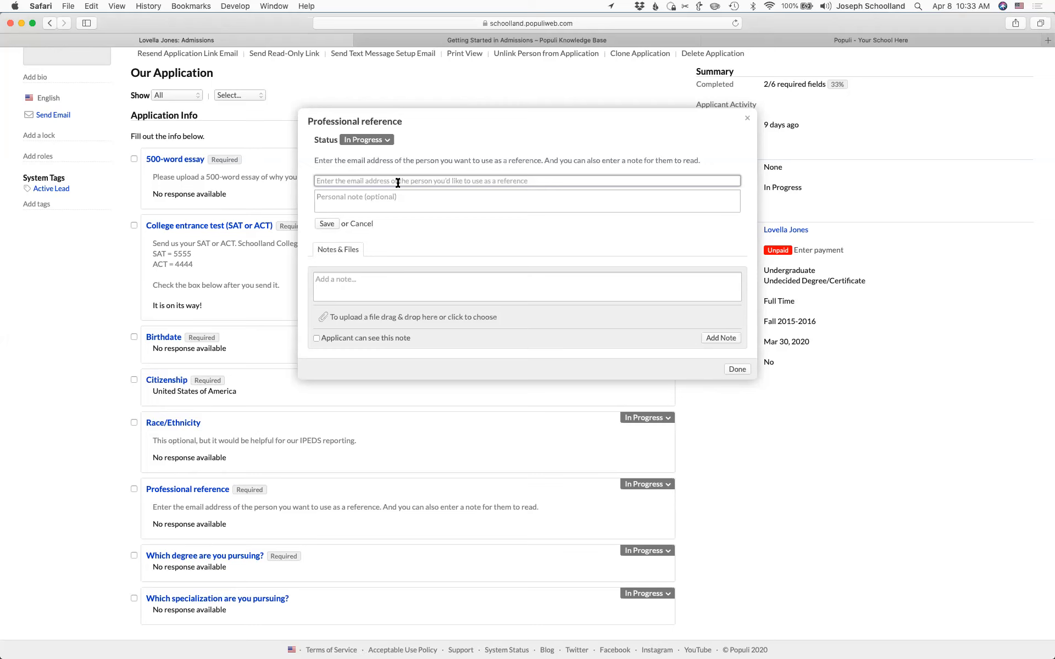
{"action": "key", "text": "super+v"}
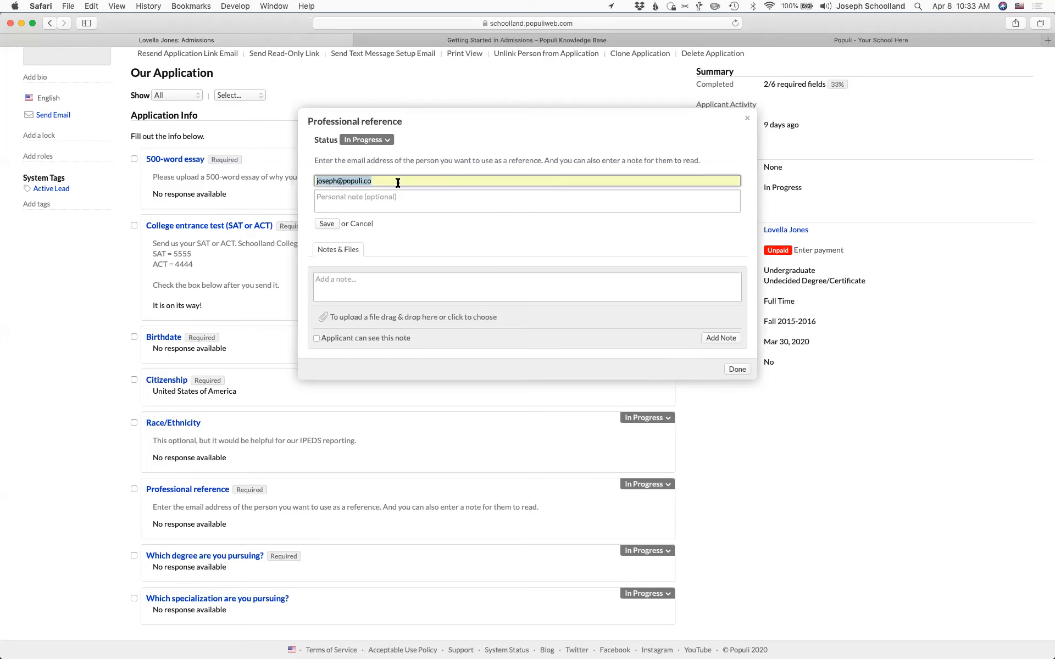
{"action": "left_click", "coordinate": [327, 224]}
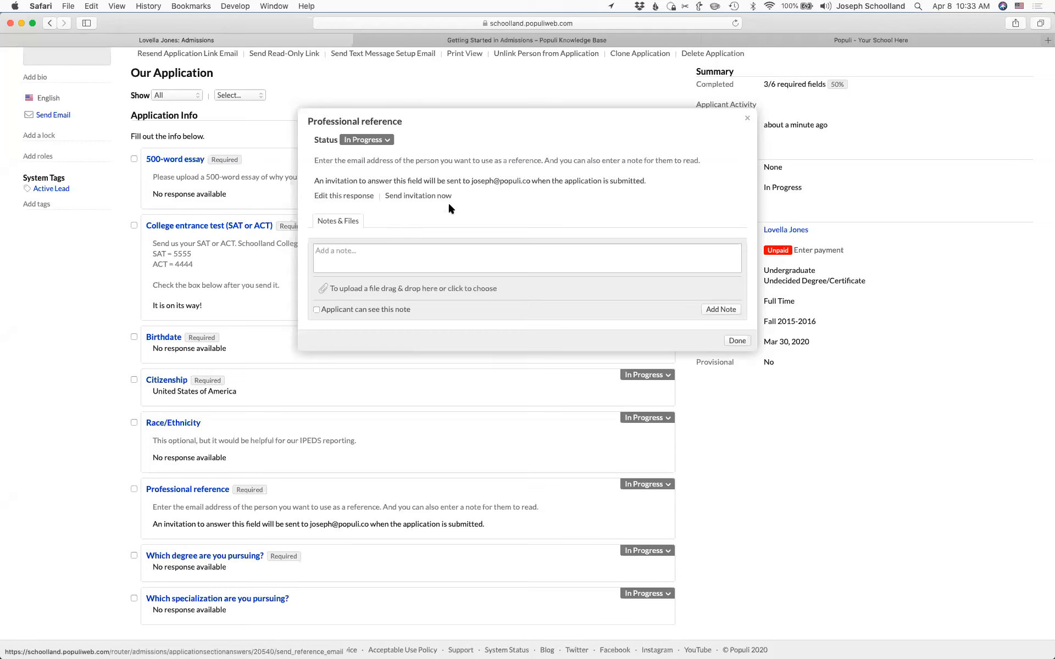
{"action": "key", "text": "super+r"}
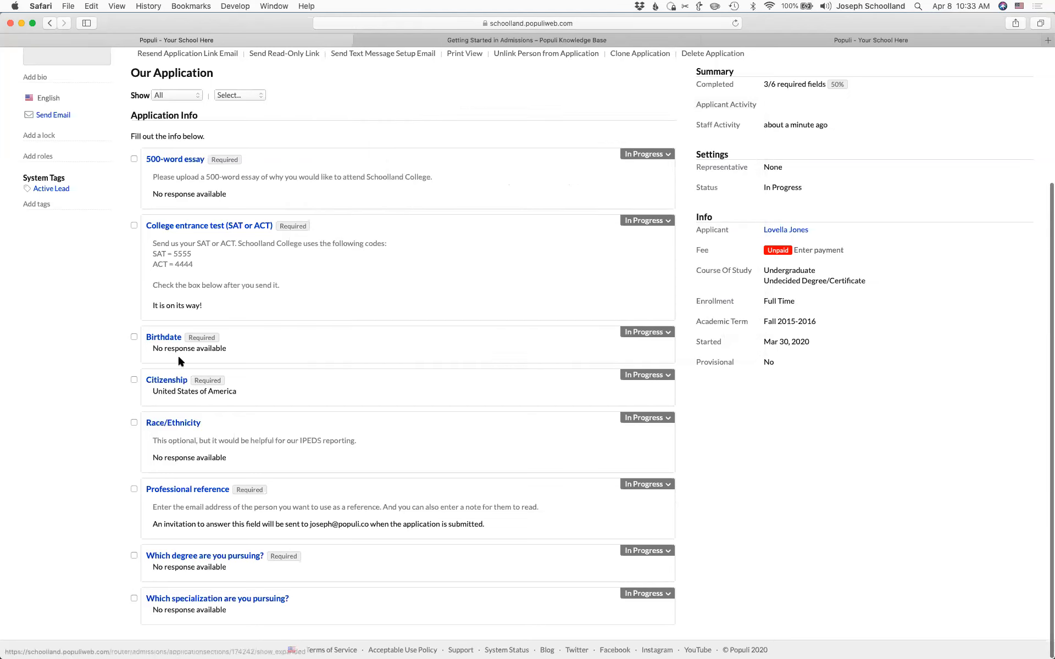
{"action": "left_click", "coordinate": [187, 489]}
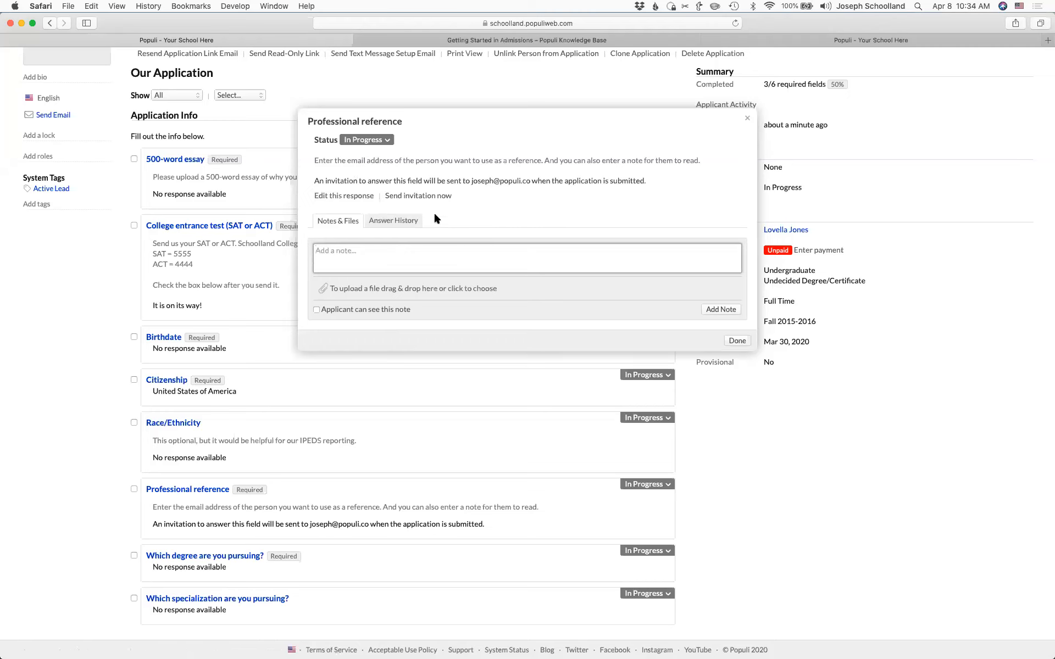
{"action": "left_click", "coordinate": [409, 197]}
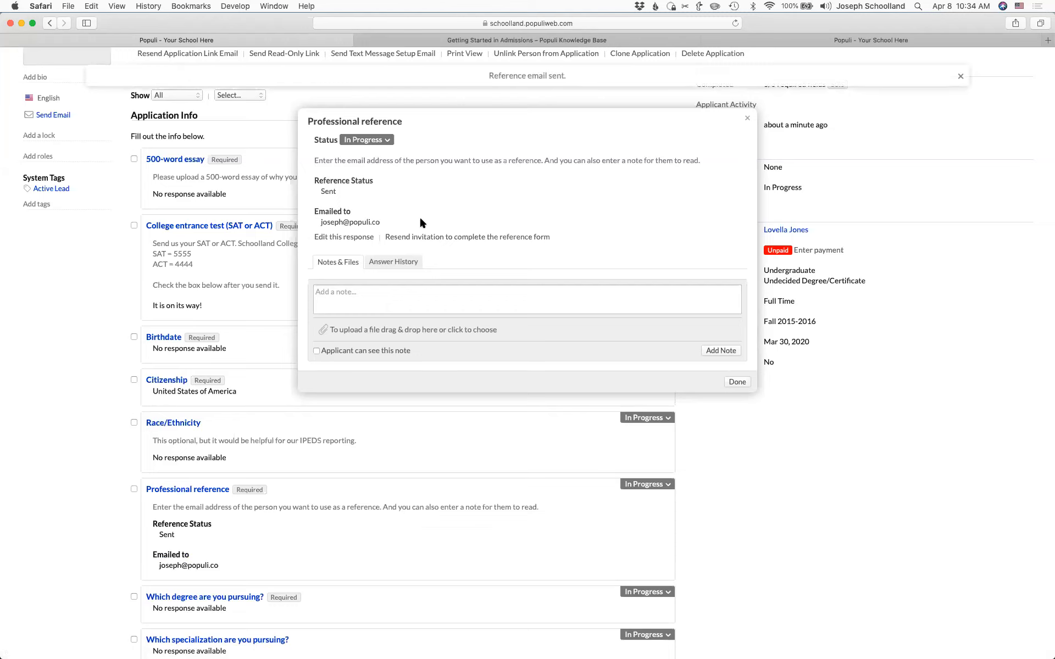
- Resend the Professional reference invitation and check its Answer History
{"action": "left_click", "coordinate": [430, 238]}
{"action": "left_click", "coordinate": [429, 237]}
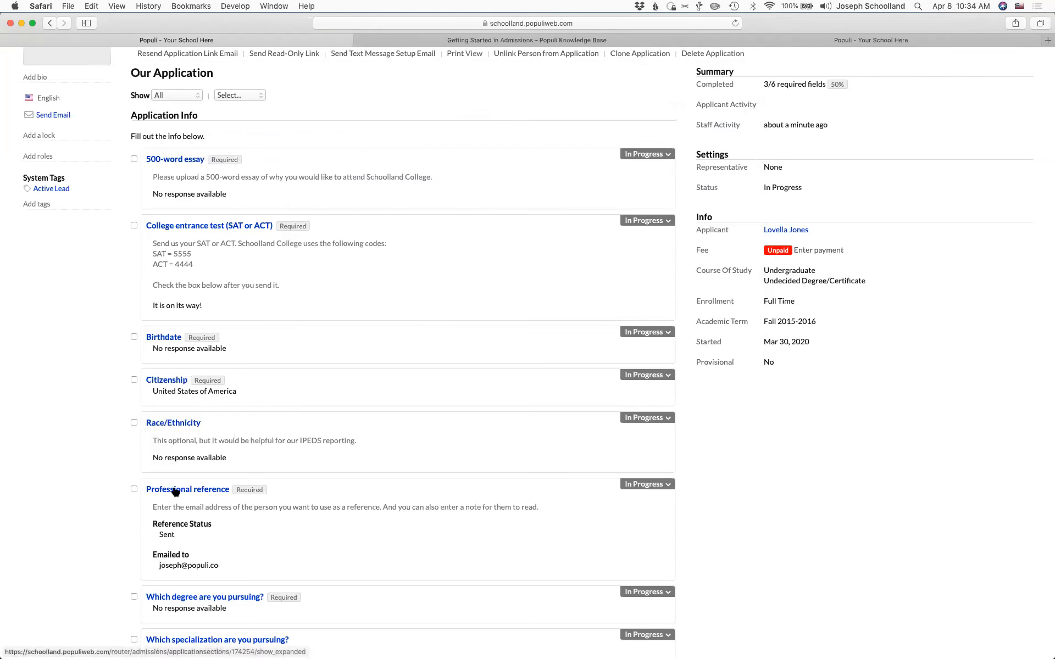
{"action": "left_click", "coordinate": [180, 490]}
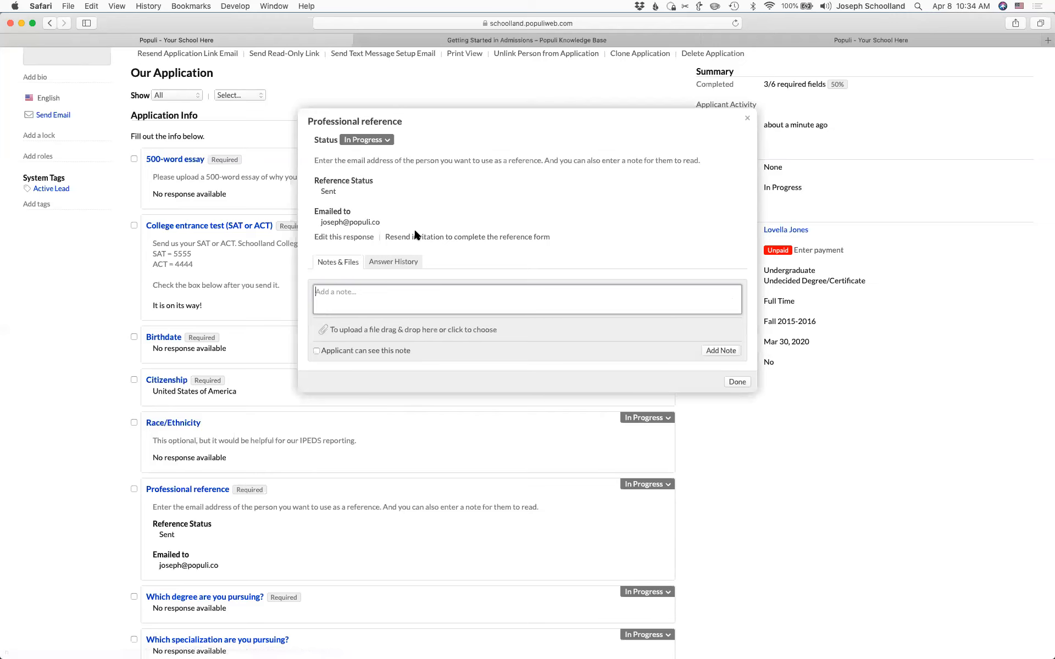
{"action": "left_click", "coordinate": [391, 264]}
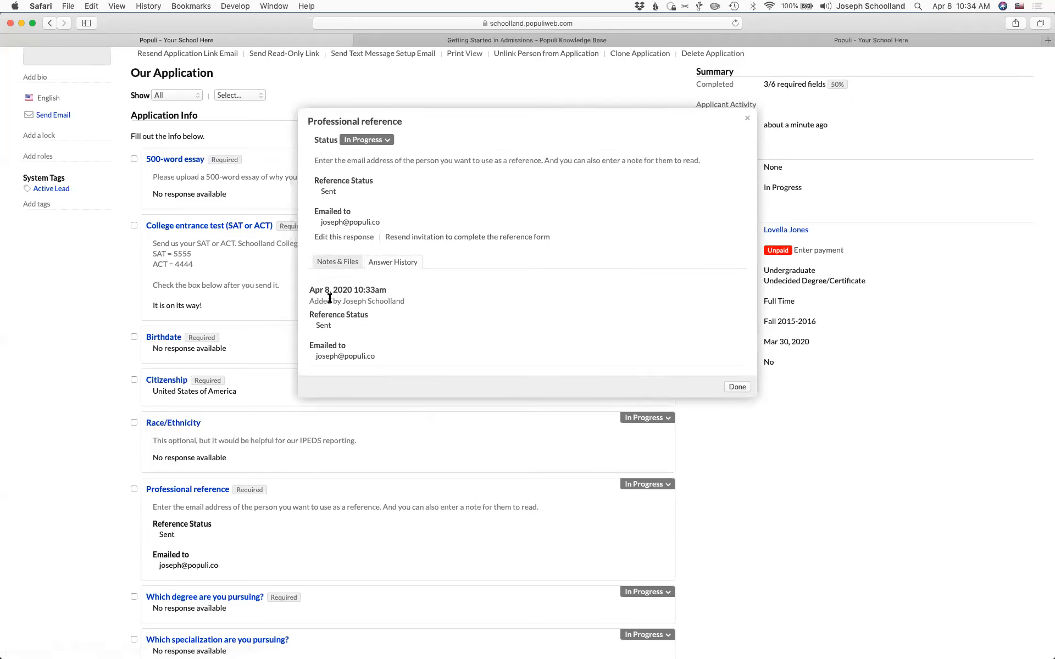
{"action": "left_click", "coordinate": [431, 238]}
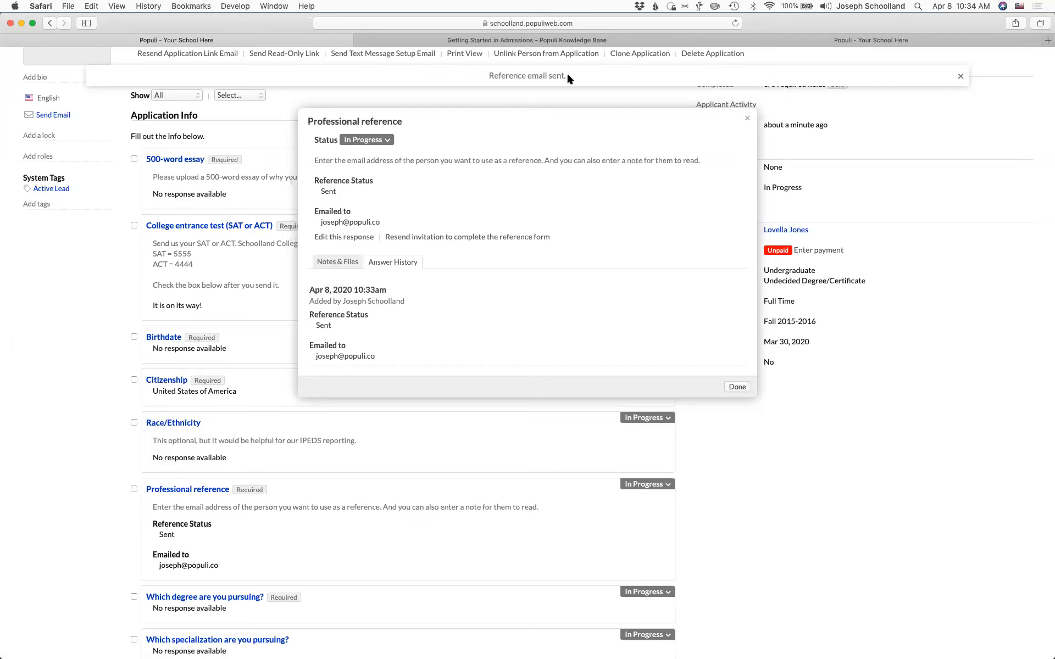
- Add the internal note 'Reference invitation sent.' under Notes & Files
{"action": "left_click", "coordinate": [332, 266]}
{"action": "left_click", "coordinate": [371, 302]}
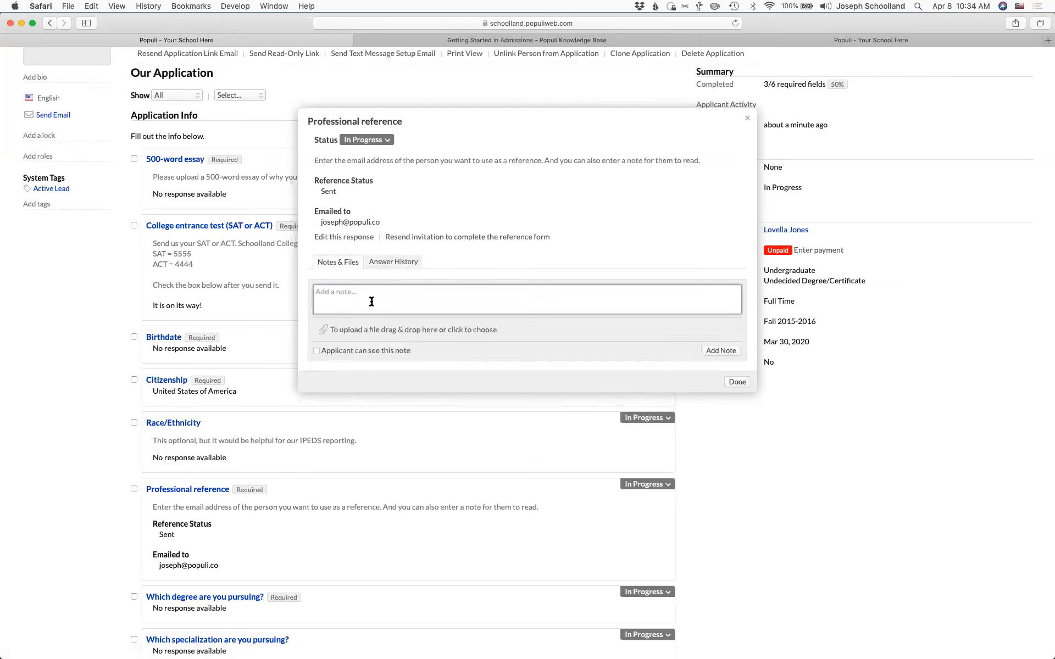
{"action": "type", "text": "Referen"}
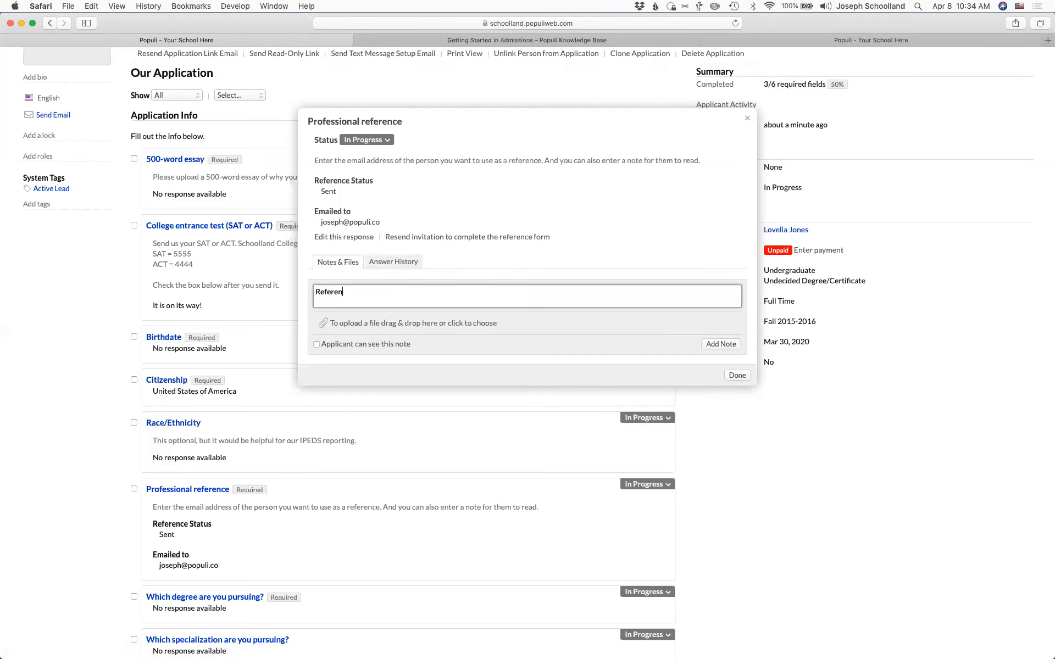
{"action": "type", "text": "ce invitiation sent."}
{"action": "left_click", "coordinate": [720, 344]}
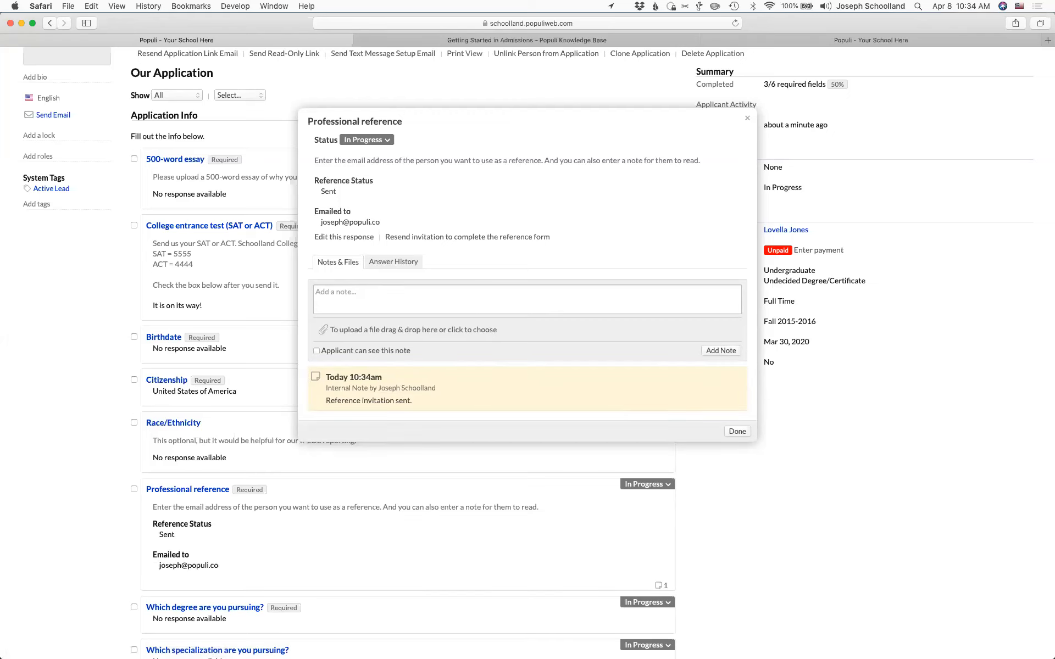
- Close the reference details and browse the applicant's activity feed, lead info and notes
{"action": "left_click", "coordinate": [747, 118]}
{"action": "scroll", "coordinate": [350, 249], "scroll_direction": "up", "scroll_amount": 5}
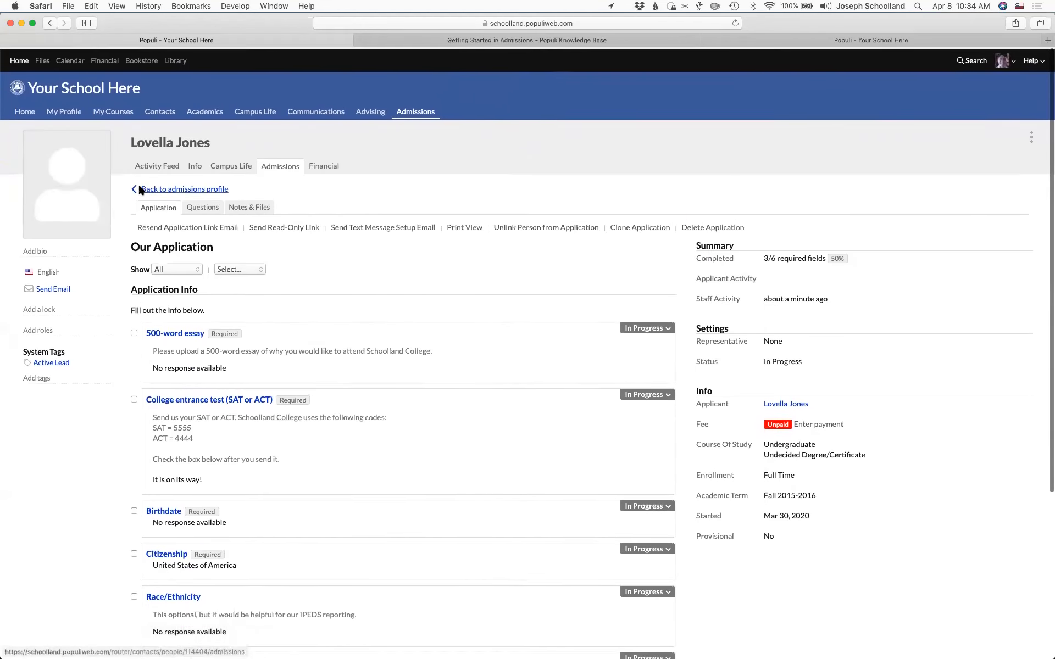
{"action": "left_click", "coordinate": [172, 164]}
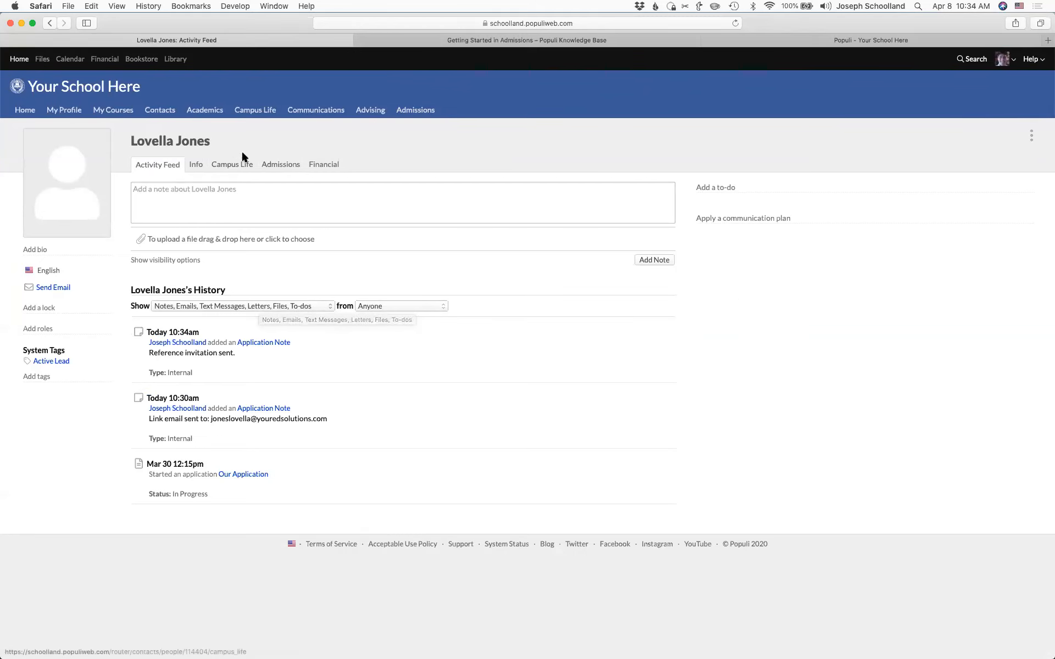
{"action": "left_click", "coordinate": [276, 161]}
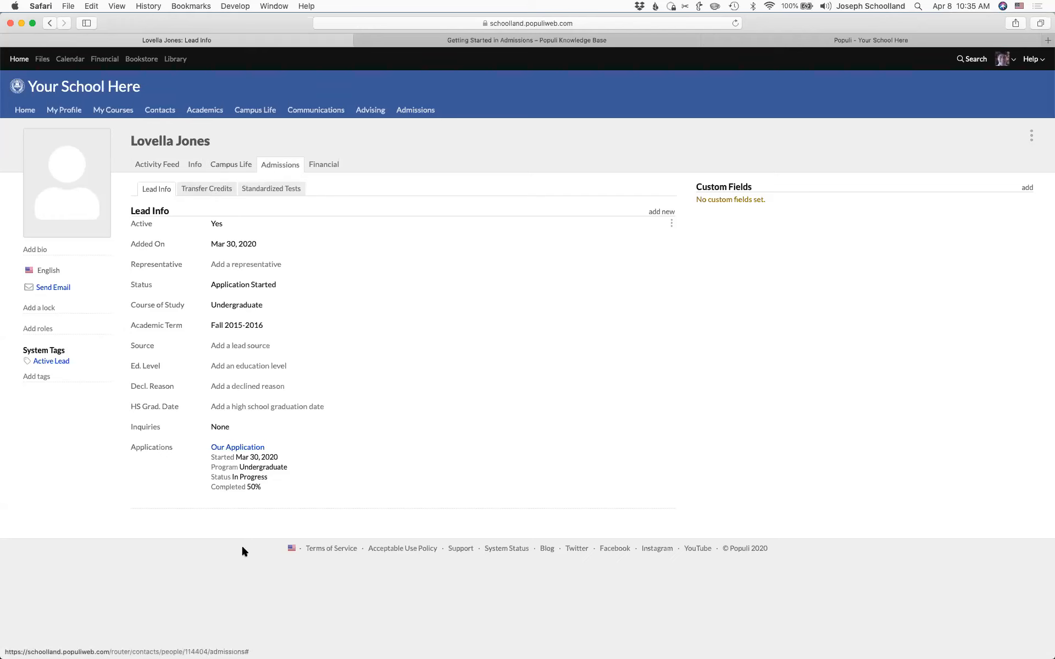
{"action": "left_click", "coordinate": [237, 448]}
{"action": "left_click", "coordinate": [238, 206]}
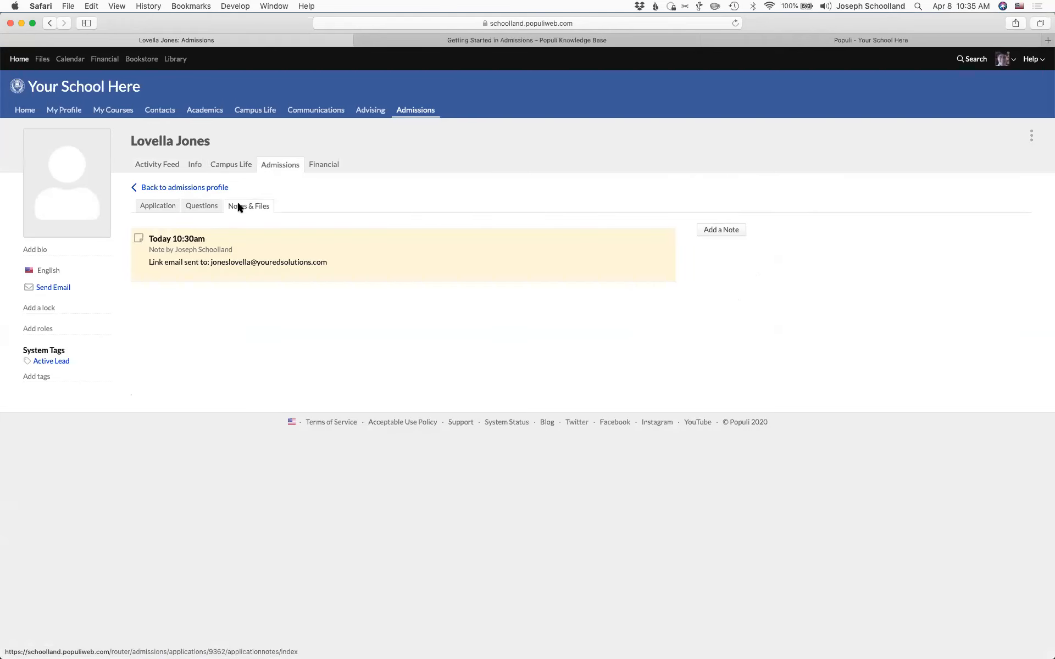
- Review the Professional reference item marked Sent in the application answers, then close it
{"action": "left_click", "coordinate": [145, 206]}
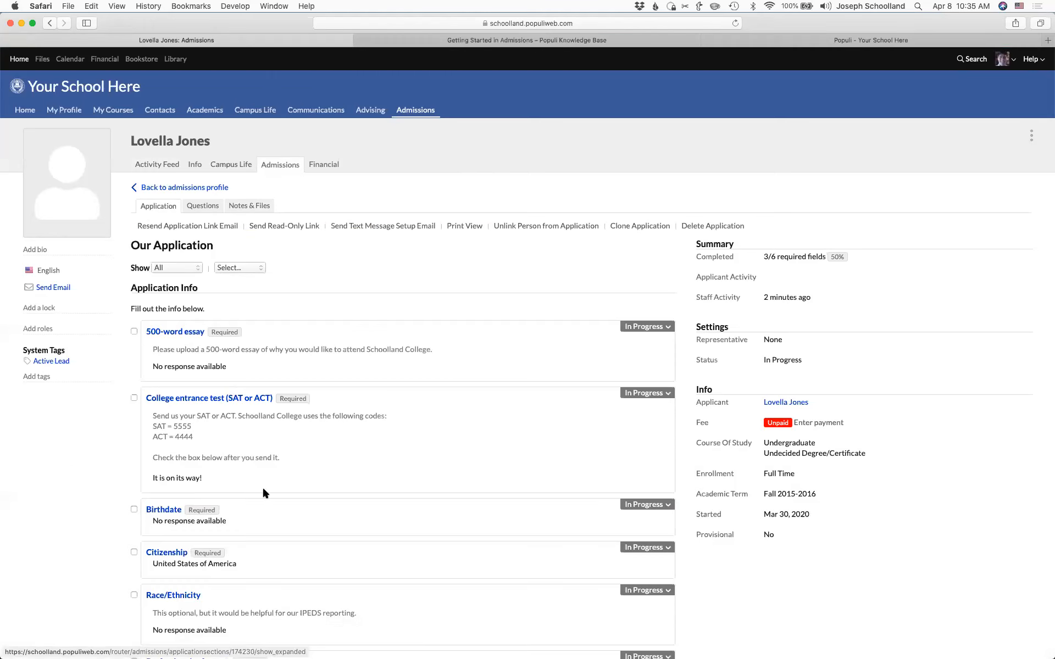
{"action": "scroll", "coordinate": [263, 488], "scroll_direction": "down", "scroll_amount": 5}
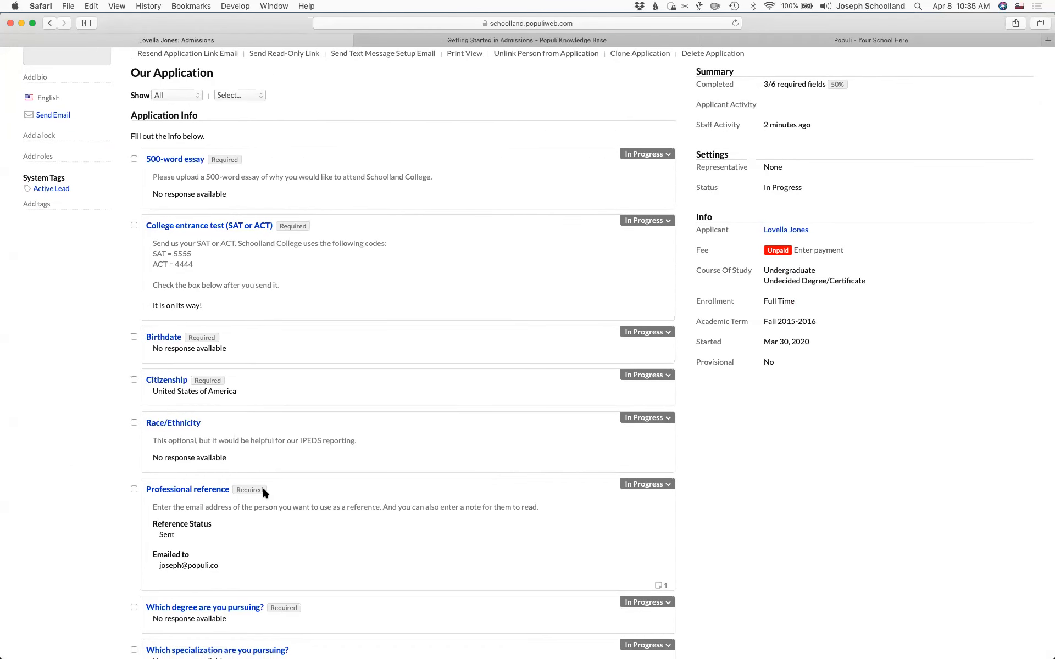
{"action": "scroll", "coordinate": [262, 486], "scroll_direction": "down", "scroll_amount": 2}
{"action": "left_click", "coordinate": [184, 439]}
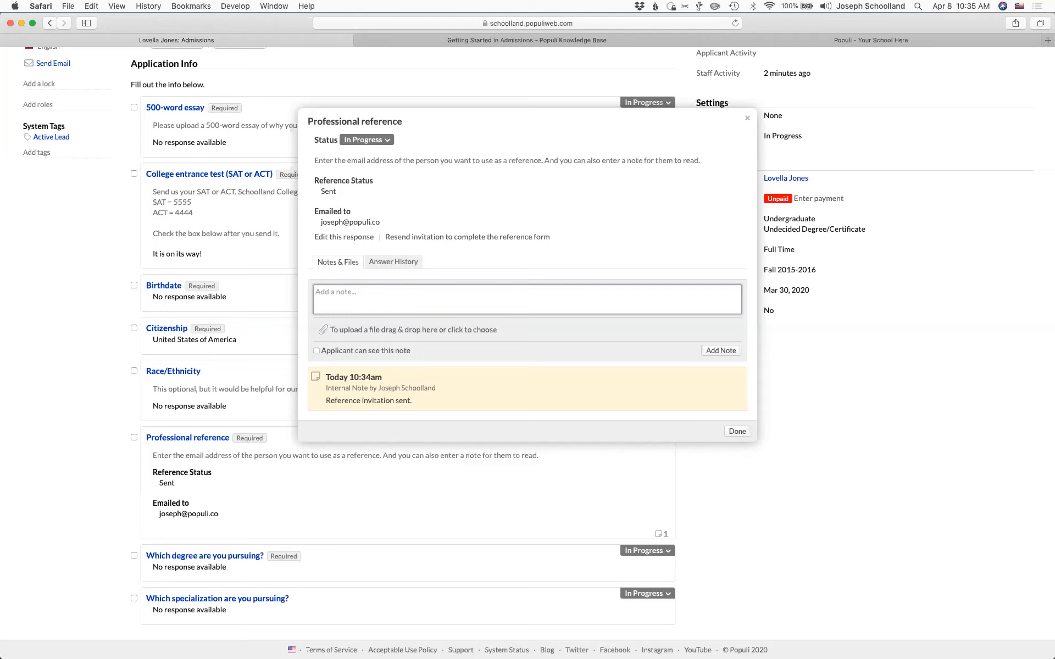
{"action": "left_click", "coordinate": [748, 117]}
{"action": "scroll", "coordinate": [380, 229], "scroll_direction": "up", "scroll_amount": 5}
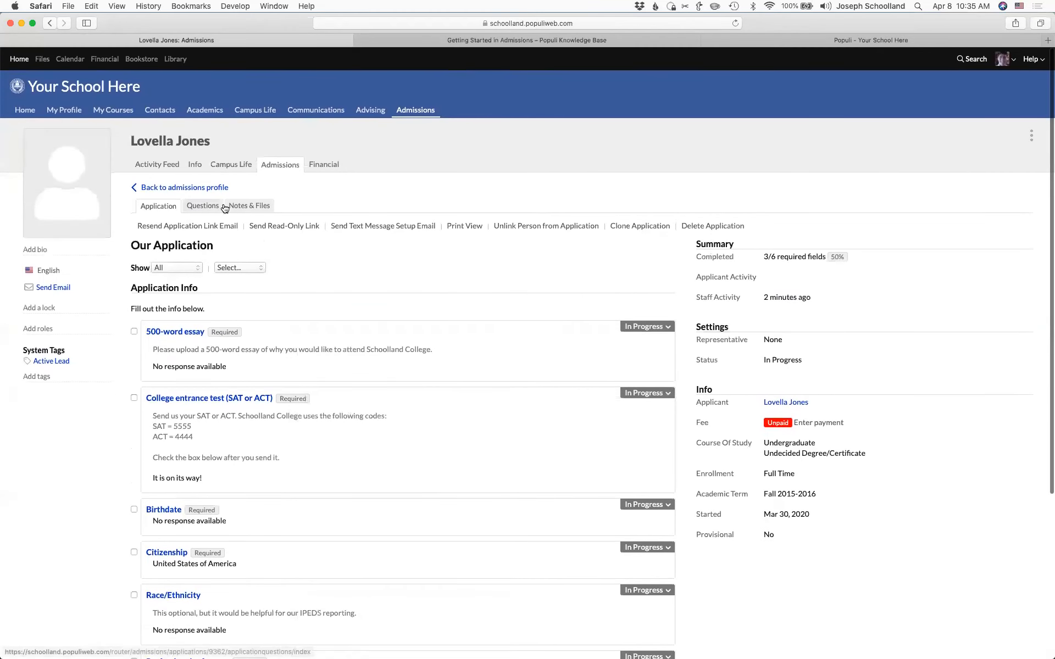
- Edit the Undergrad Application form's terms, choosing 2018-2019: Summer
{"action": "left_click", "coordinate": [421, 112]}
{"action": "left_click", "coordinate": [210, 138]}
{"action": "left_click", "coordinate": [70, 280]}
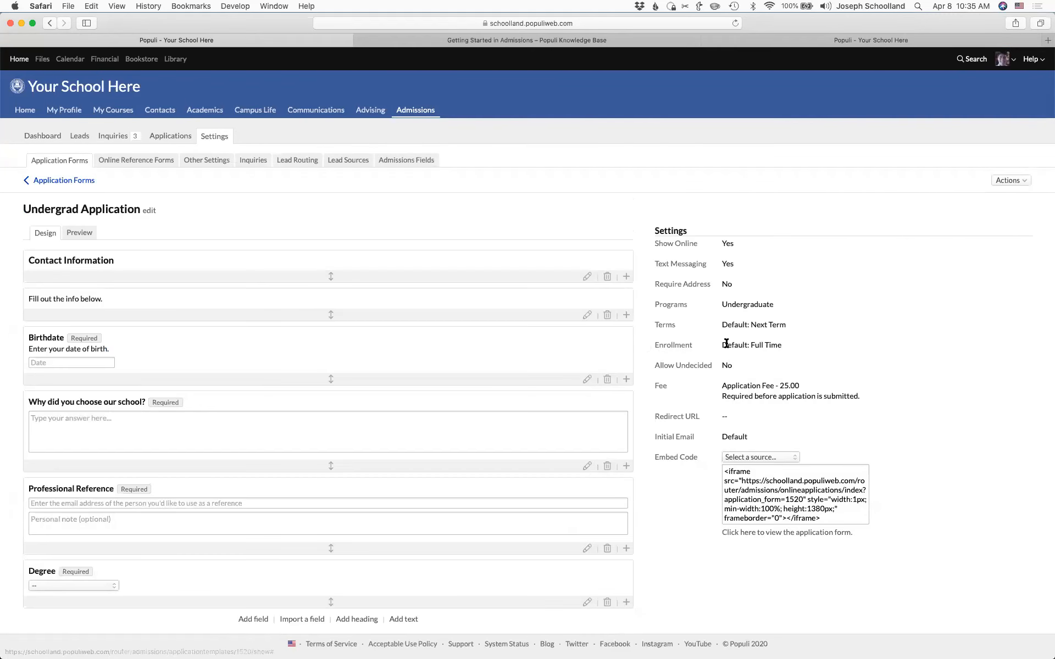
{"action": "left_click", "coordinate": [666, 328]}
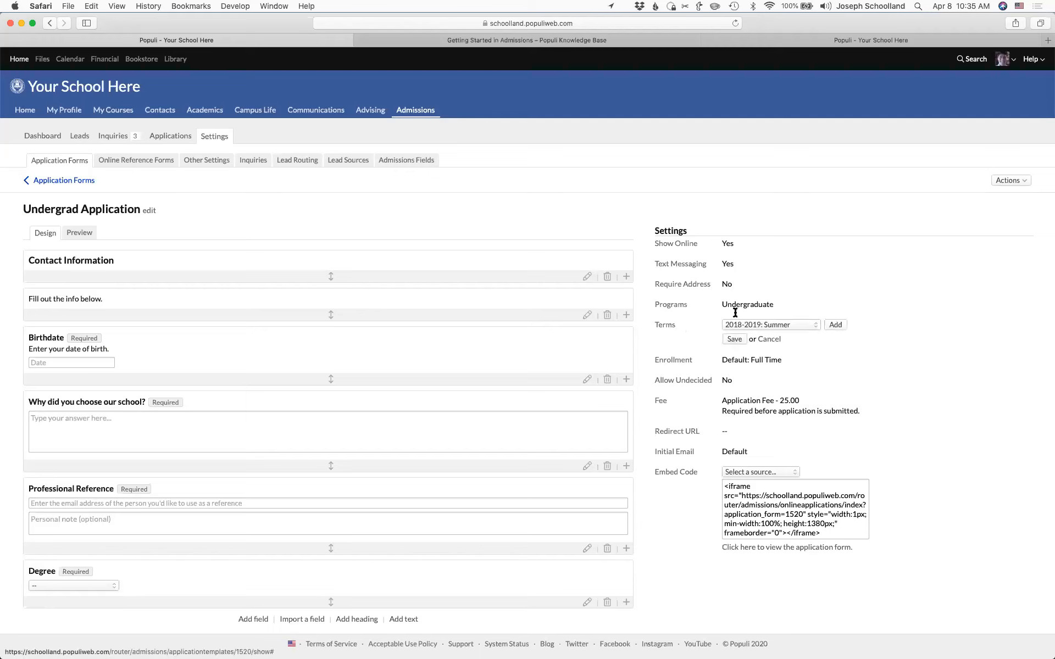
{"action": "left_click", "coordinate": [798, 326]}
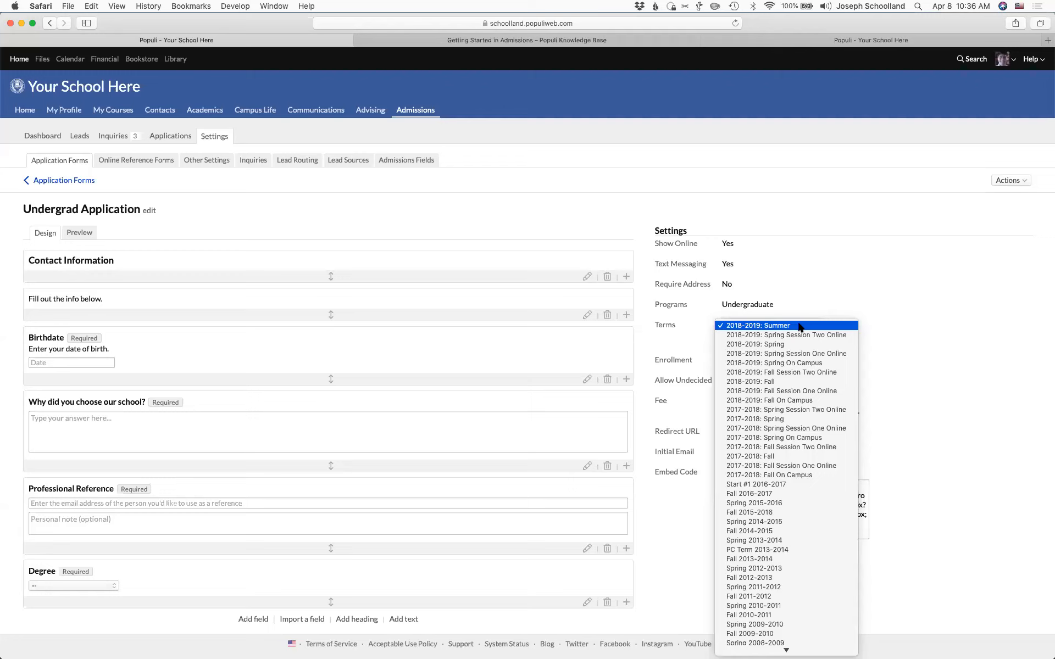
{"action": "left_click", "coordinate": [659, 338]}
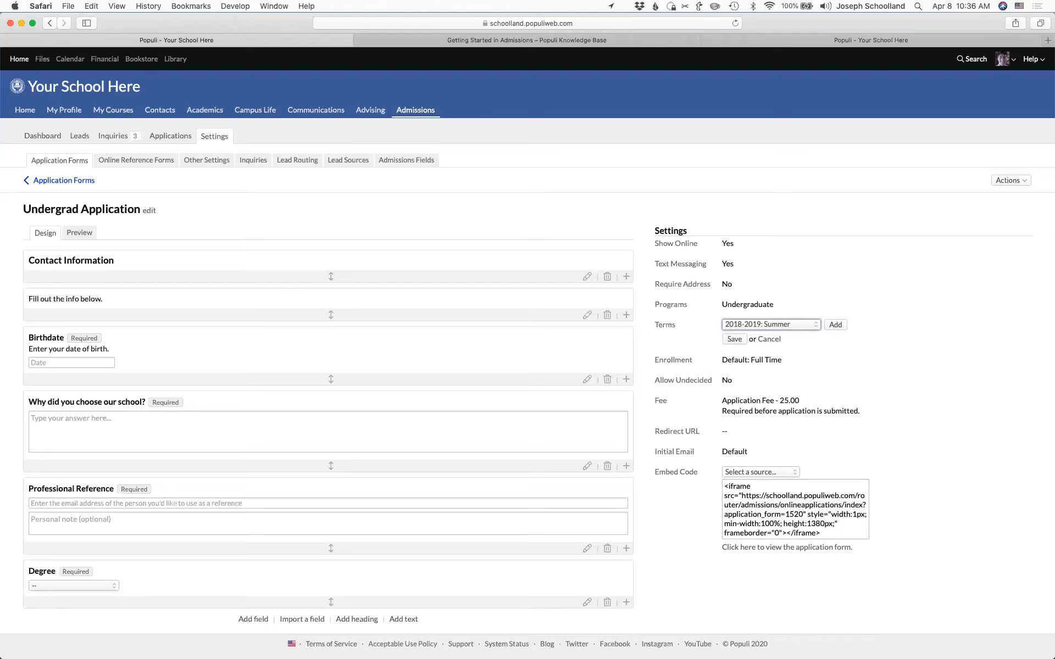
- Resend the first applicant's Professional reference invitation, checking its Answer History and notes
{"action": "left_click", "coordinate": [170, 136]}
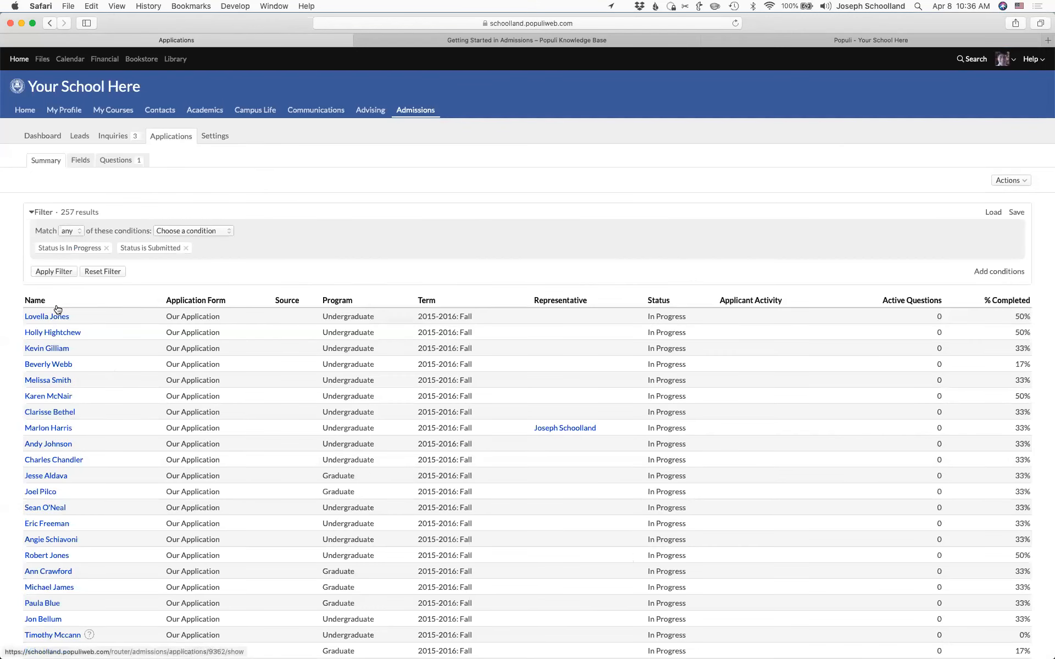
{"action": "left_click", "coordinate": [55, 317]}
{"action": "scroll", "coordinate": [308, 378], "scroll_direction": "down", "scroll_amount": 3}
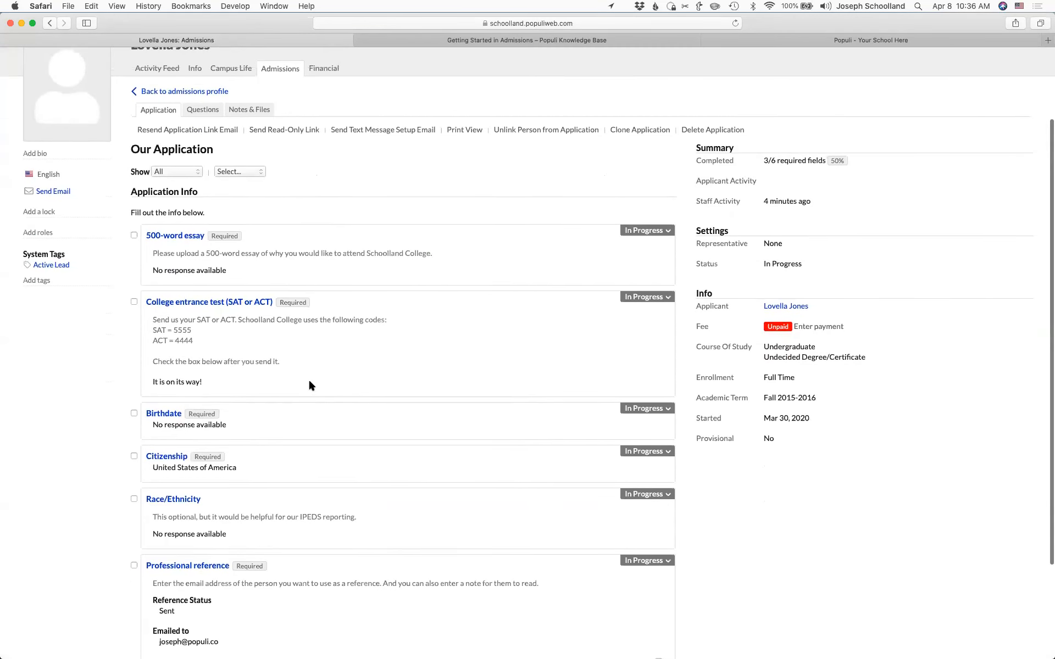
{"action": "scroll", "coordinate": [176, 401], "scroll_direction": "down", "scroll_amount": 3}
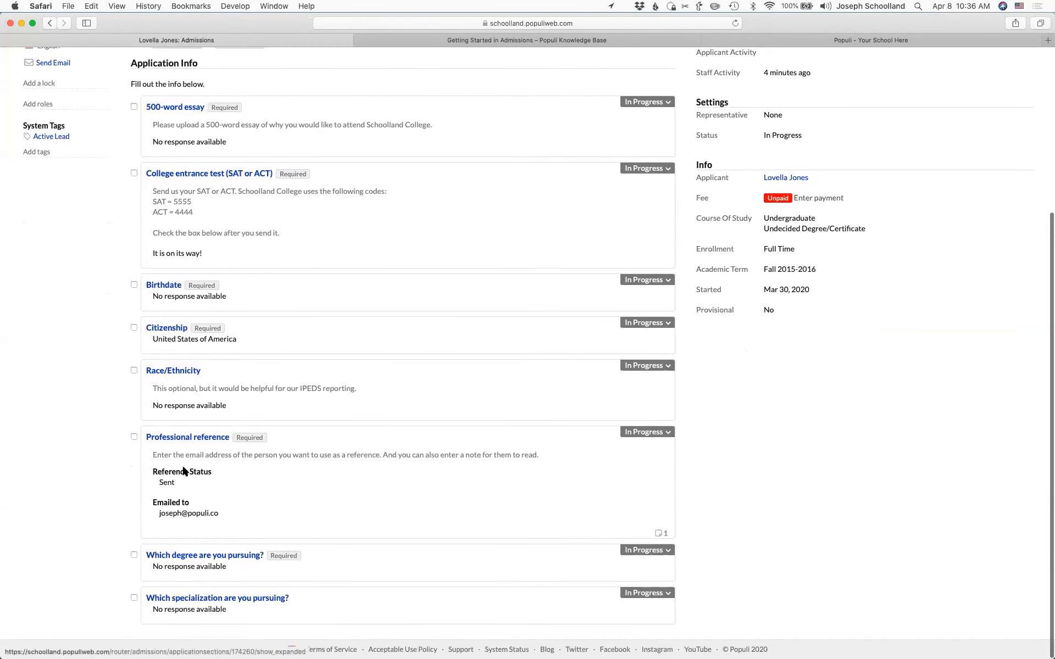
{"action": "left_click", "coordinate": [189, 442]}
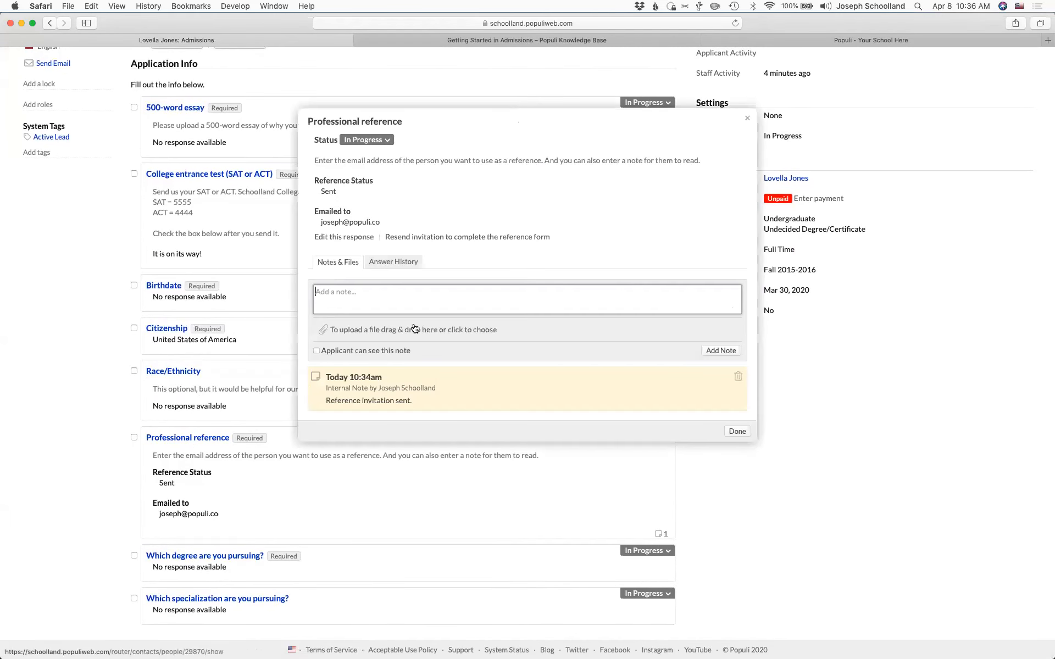
{"action": "left_click", "coordinate": [434, 236]}
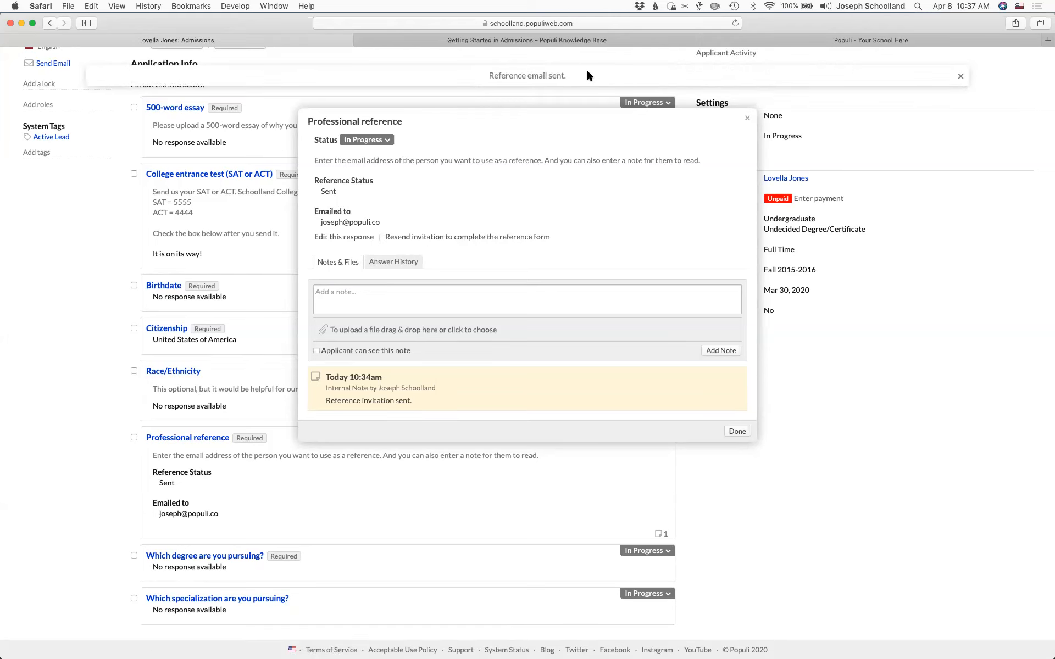
{"action": "left_click", "coordinate": [403, 258]}
{"action": "left_click", "coordinate": [352, 262]}
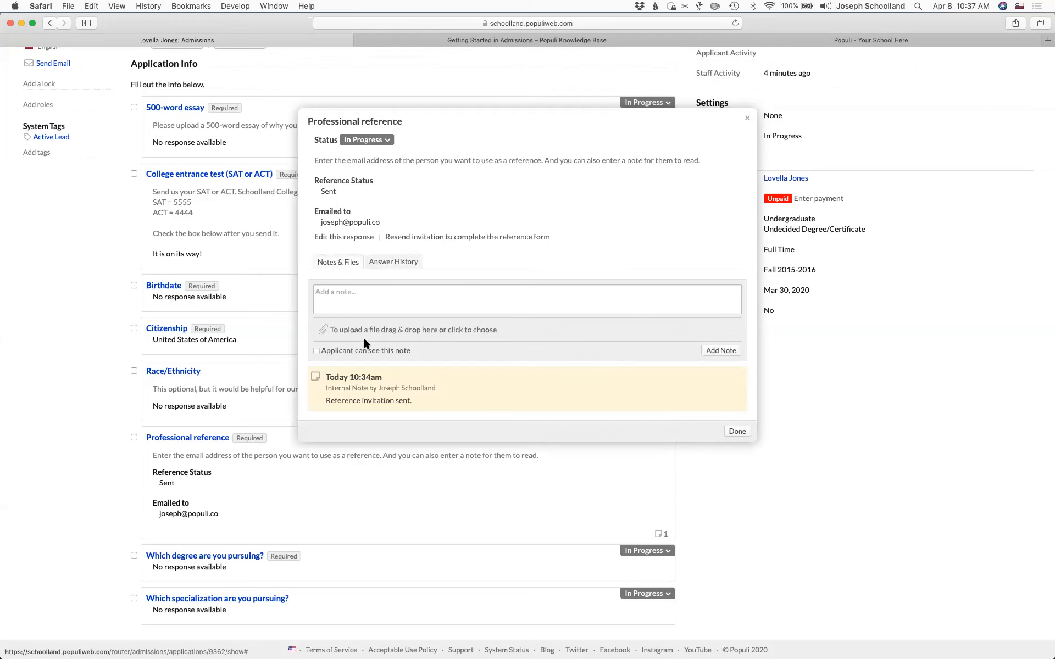
{"action": "left_click", "coordinate": [747, 118]}
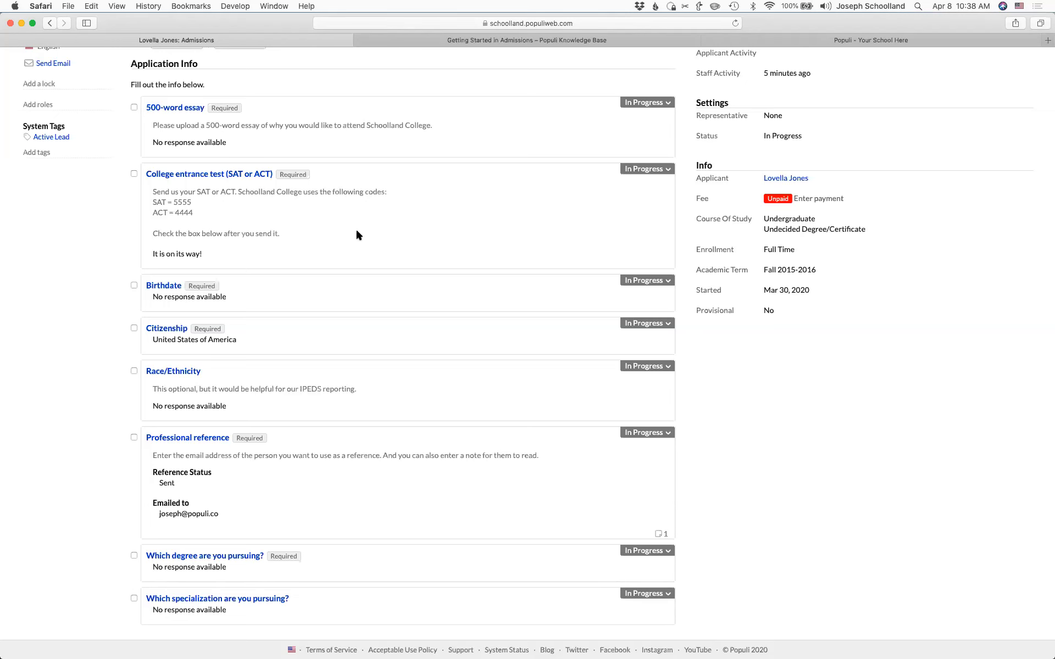
- Scroll to the top and open the avatar account menu
{"action": "scroll", "coordinate": [395, 321], "scroll_direction": "up", "scroll_amount": 5}
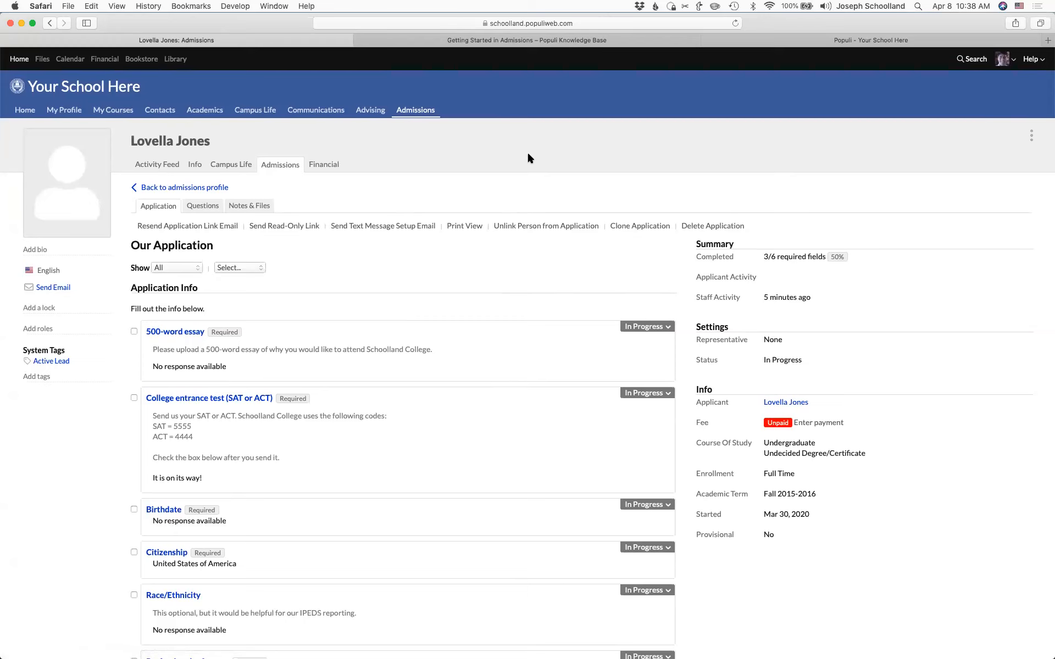
{"action": "left_click", "coordinate": [1014, 64]}
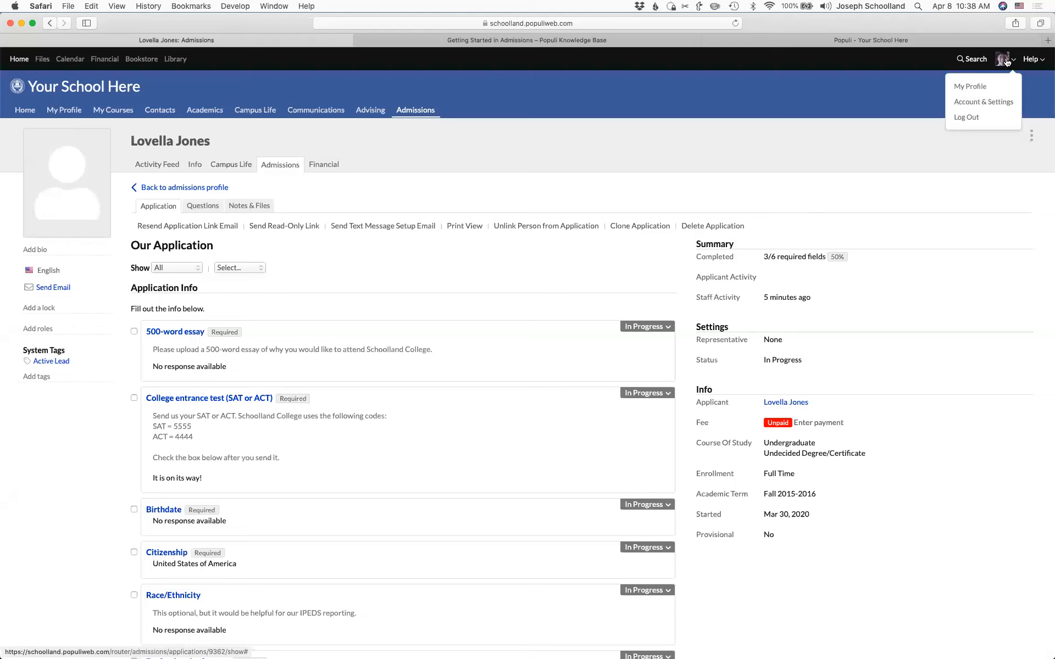
- Review Account Settings Appearance: header colours 3b5998 and ffffff, plus logos
{"action": "left_click", "coordinate": [977, 105]}
{"action": "left_click", "coordinate": [52, 223]}
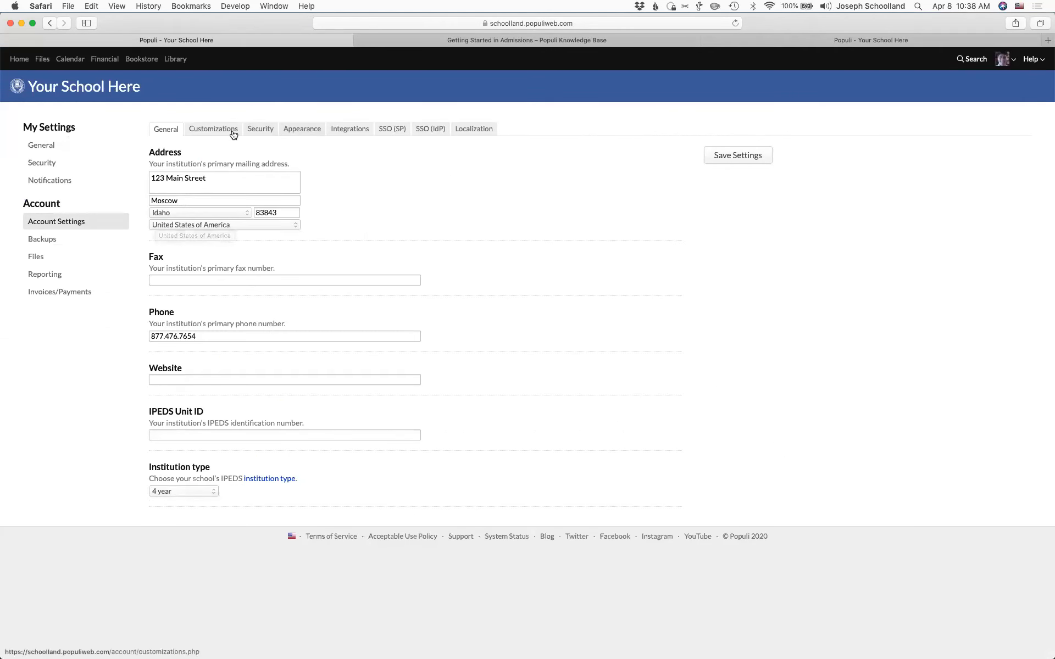
{"action": "left_click", "coordinate": [304, 132]}
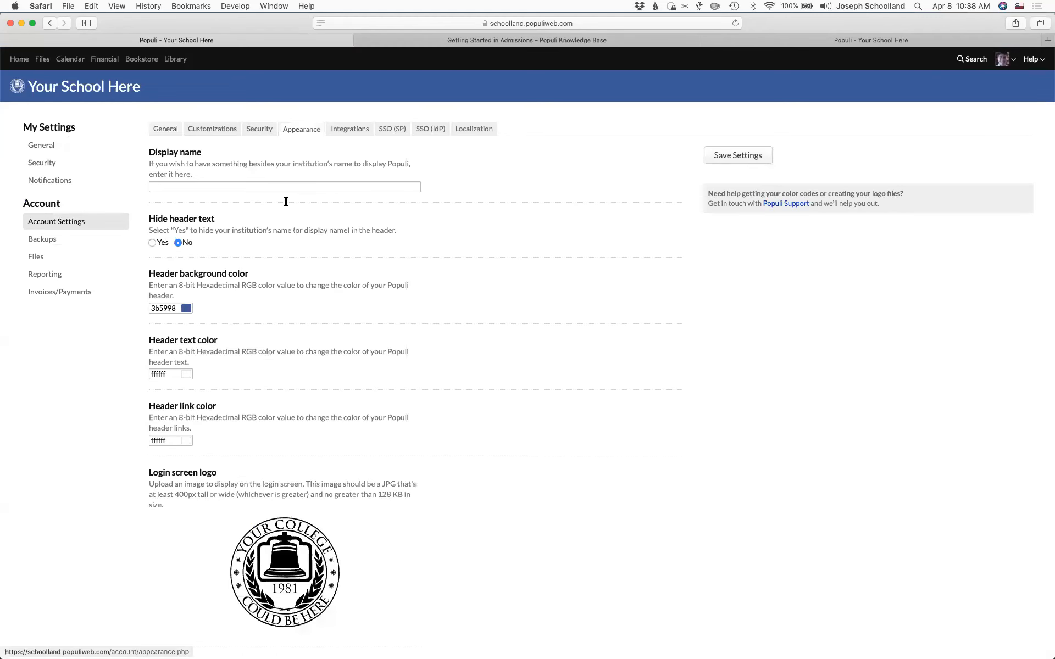
{"action": "scroll", "coordinate": [257, 453], "scroll_direction": "down", "scroll_amount": 5}
{"action": "scroll", "coordinate": [256, 450], "scroll_direction": "down", "scroll_amount": 3}
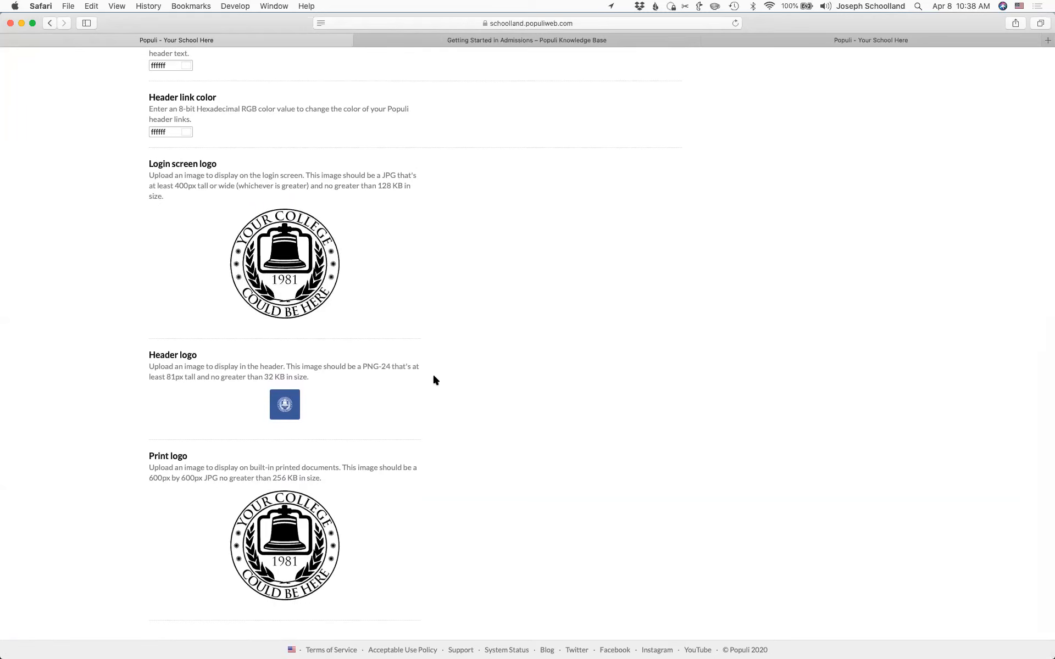
{"action": "scroll", "coordinate": [434, 376], "scroll_direction": "up", "scroll_amount": 8}
{"action": "scroll", "coordinate": [433, 379], "scroll_direction": "up", "scroll_amount": 1}
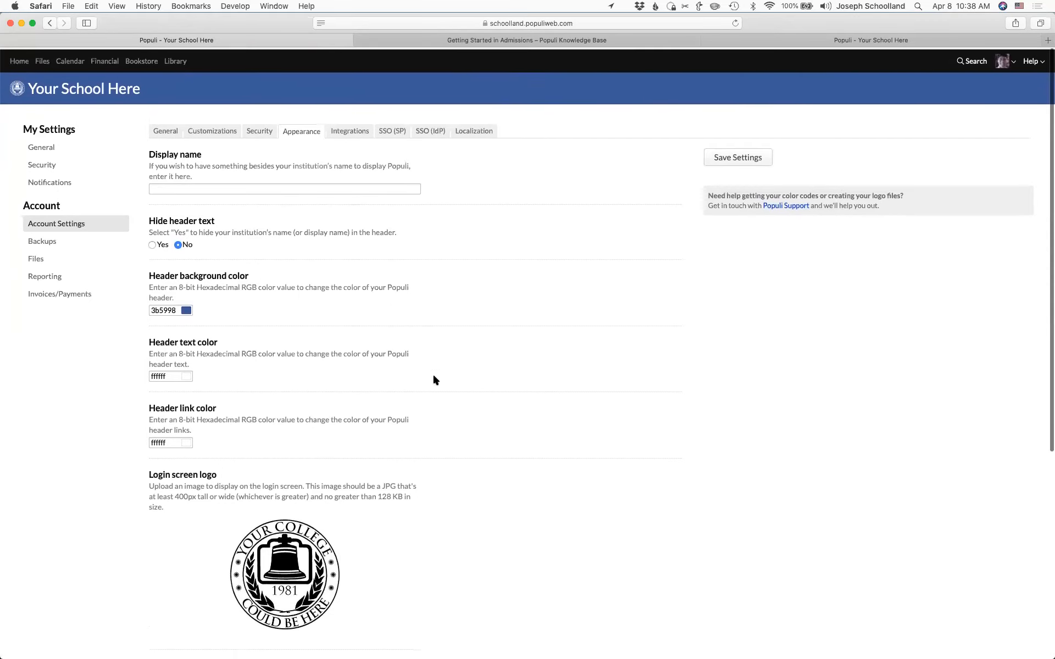
- Go from the Home dashboard to the Admissions dashboard
{"action": "left_click", "coordinate": [20, 60]}
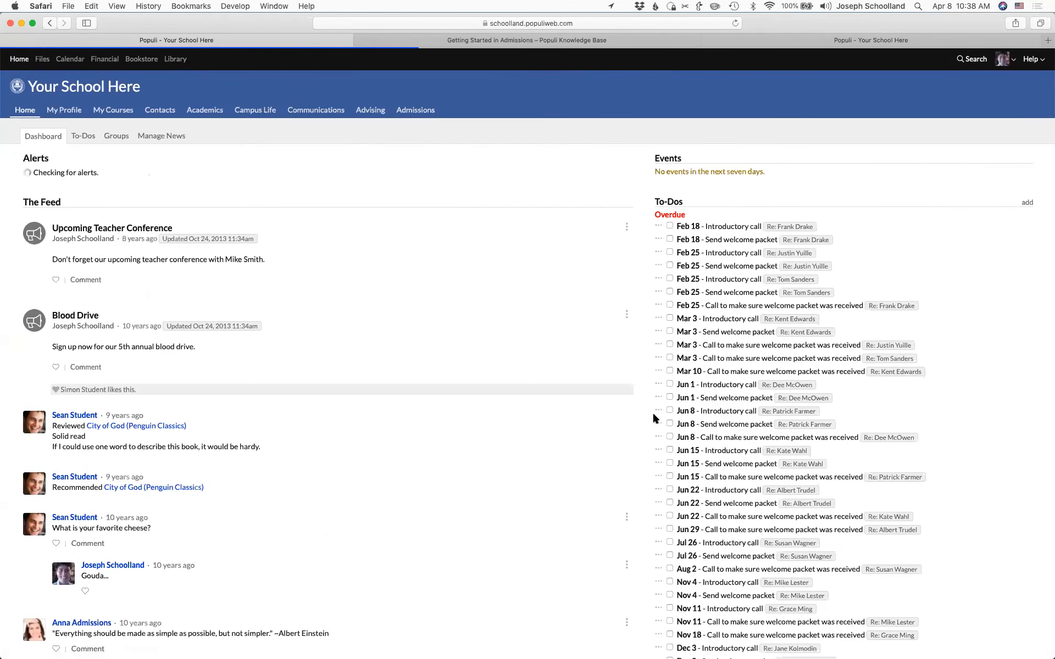
{"action": "left_click", "coordinate": [415, 110]}
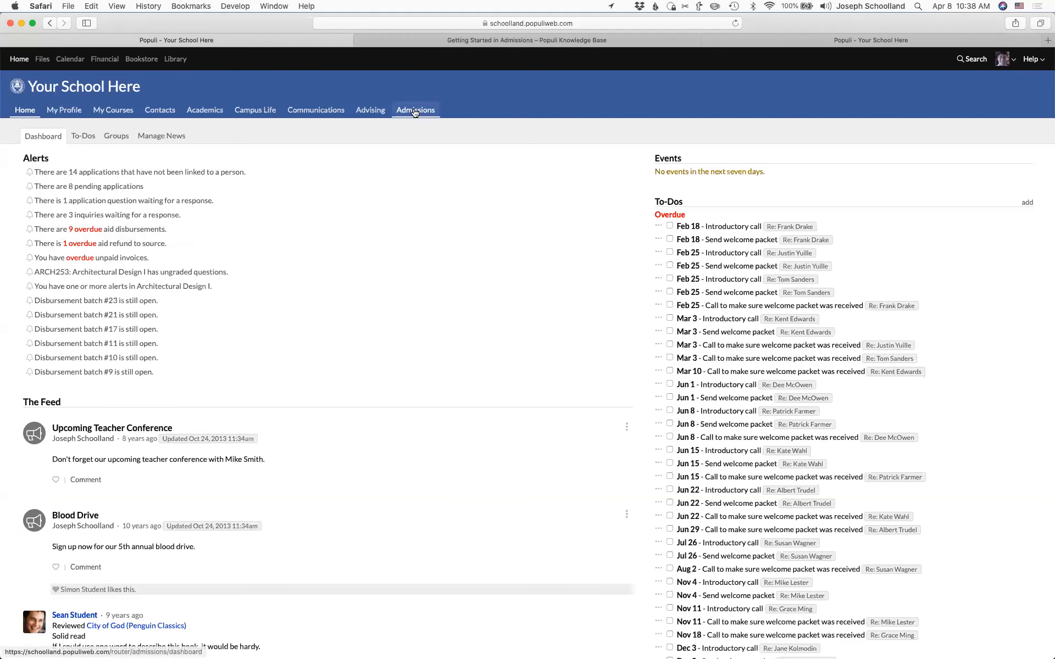
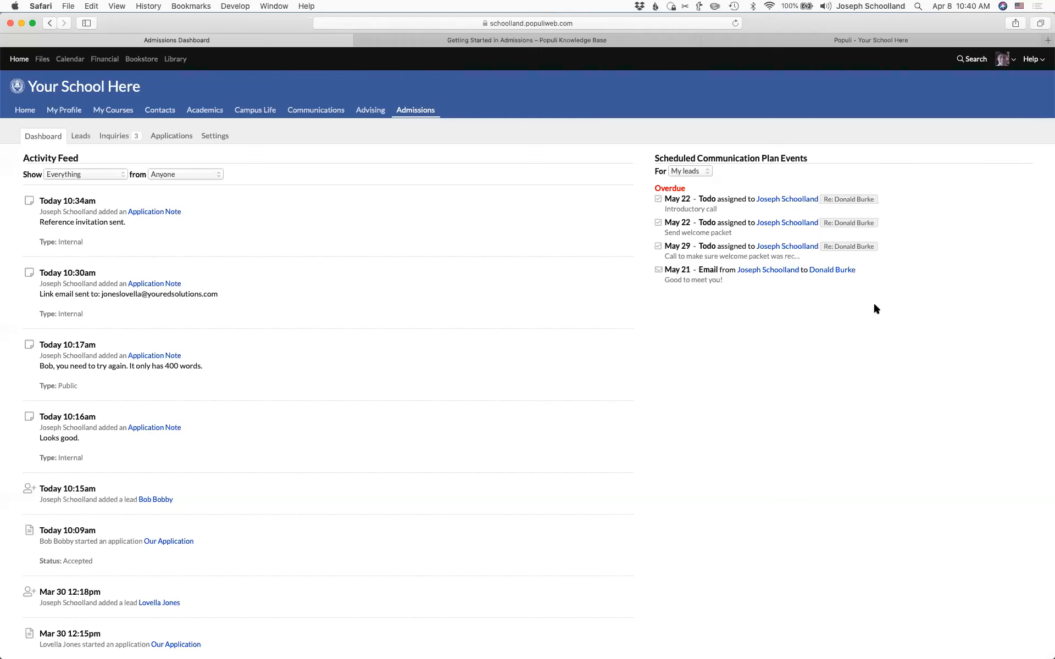
- Glance at the Getting Started in Admissions guide, then open the first applicant's application
{"action": "left_click", "coordinate": [525, 42]}
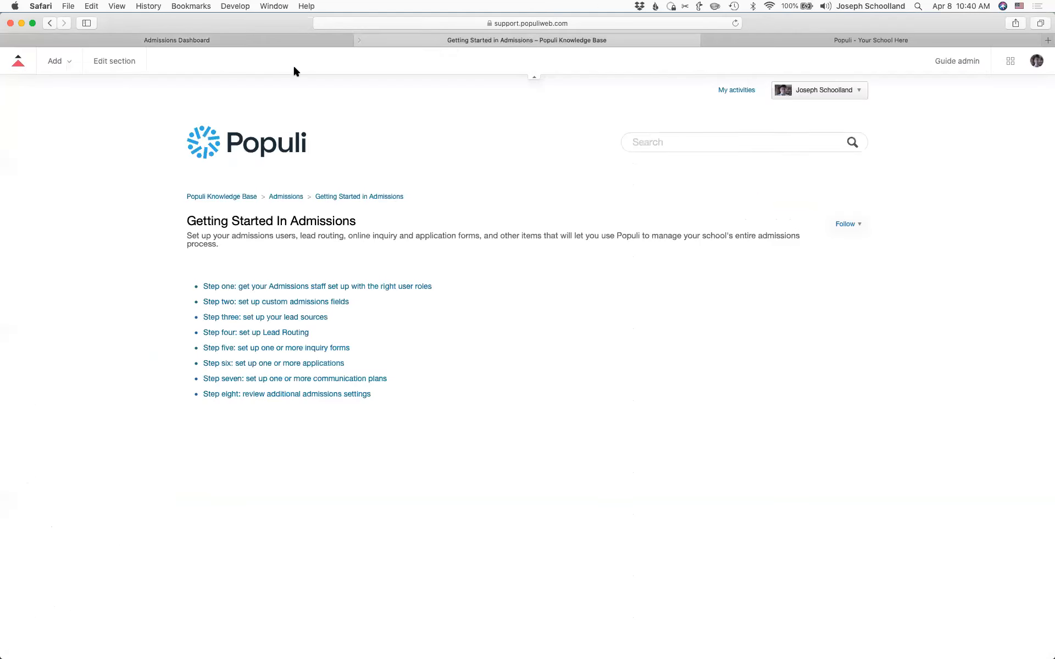
{"action": "left_click", "coordinate": [239, 42]}
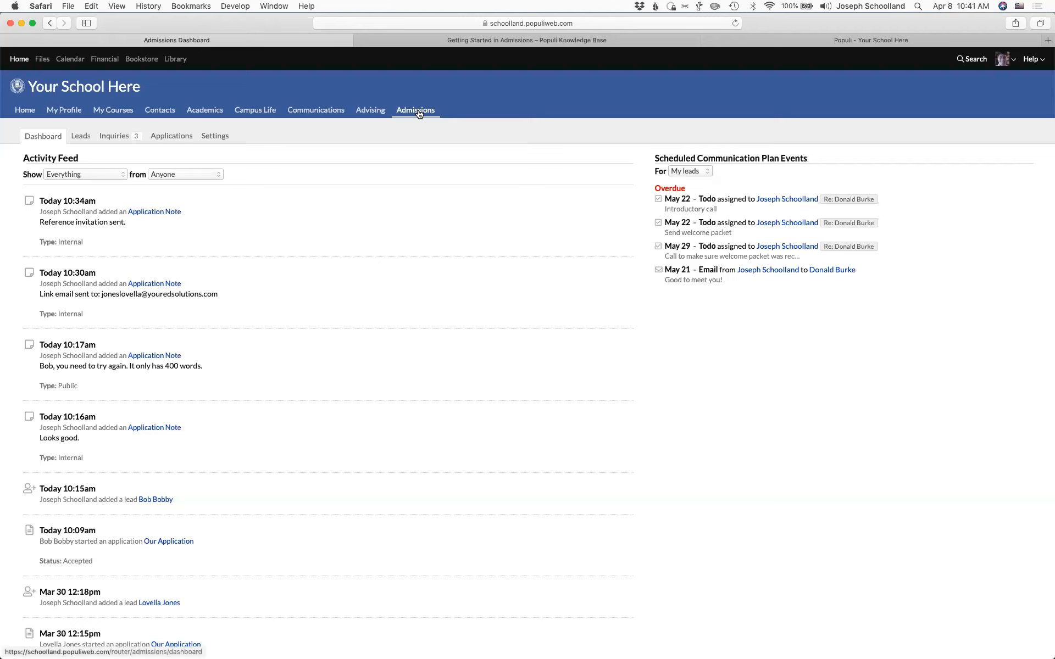
{"action": "left_click", "coordinate": [172, 137]}
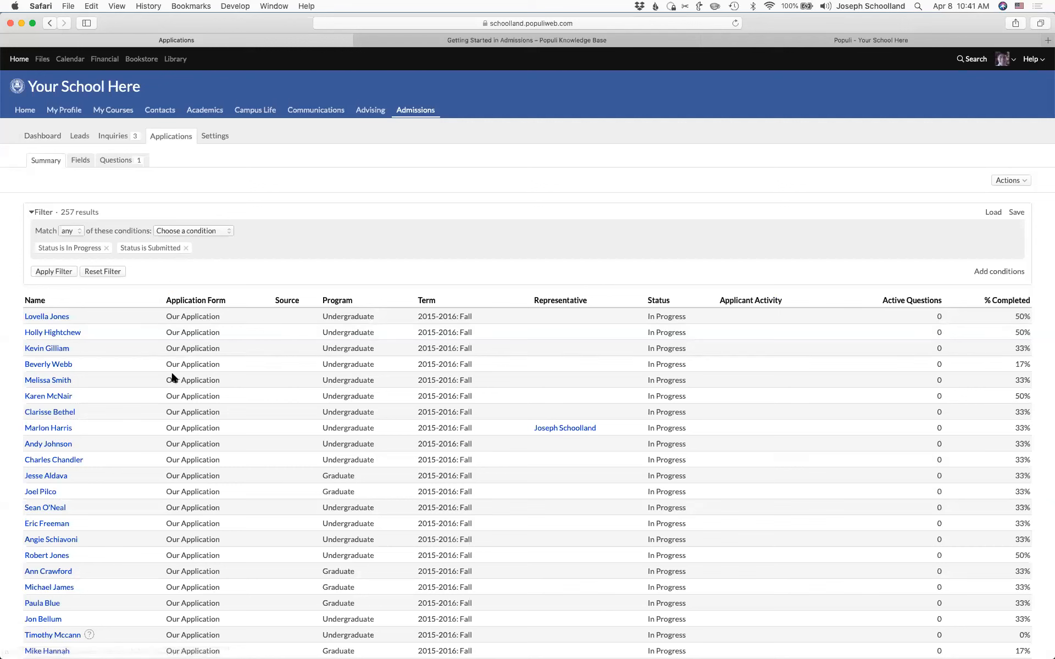
{"action": "left_click", "coordinate": [42, 317]}
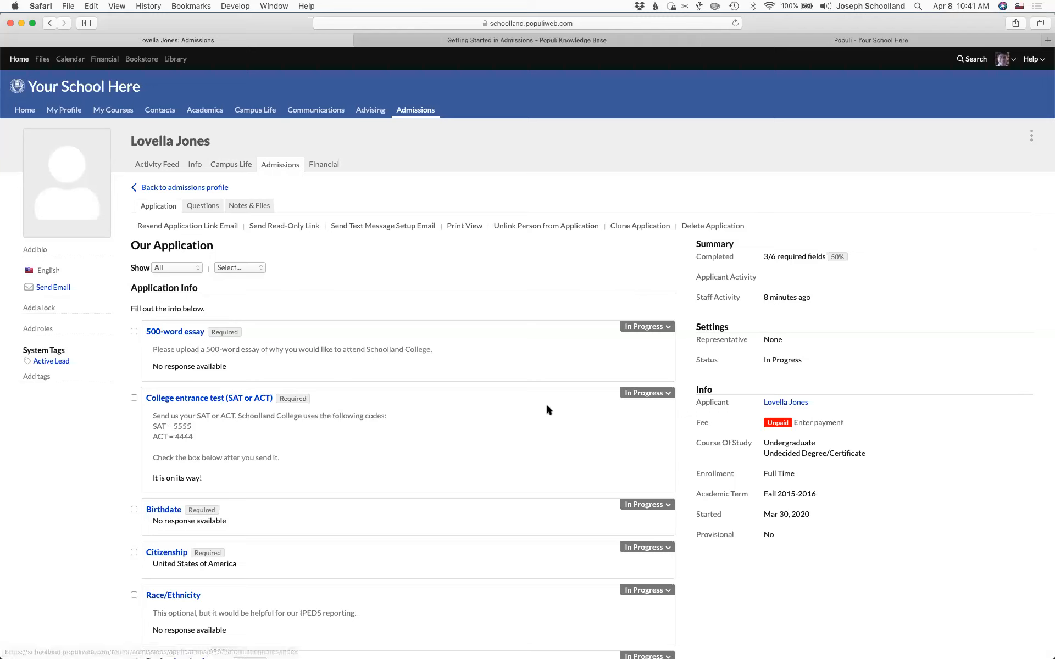
- Set the application status to Accepted with Add Student Role and Import Course of Study kept
{"action": "left_click", "coordinate": [702, 360]}
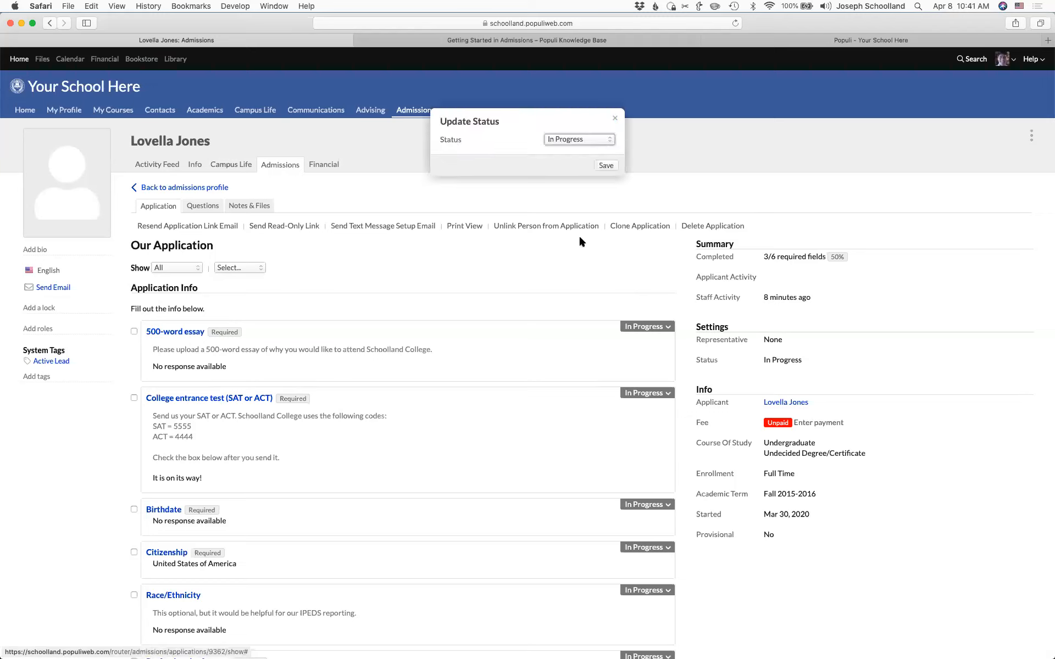
{"action": "left_click", "coordinate": [616, 120]}
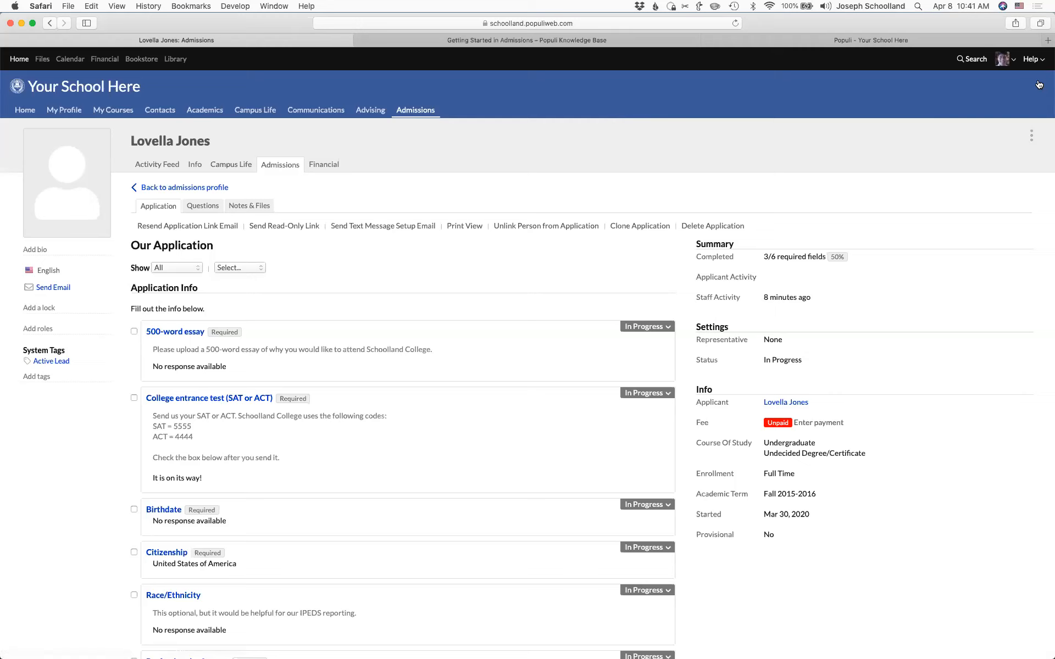
{"action": "left_click", "coordinate": [979, 65]}
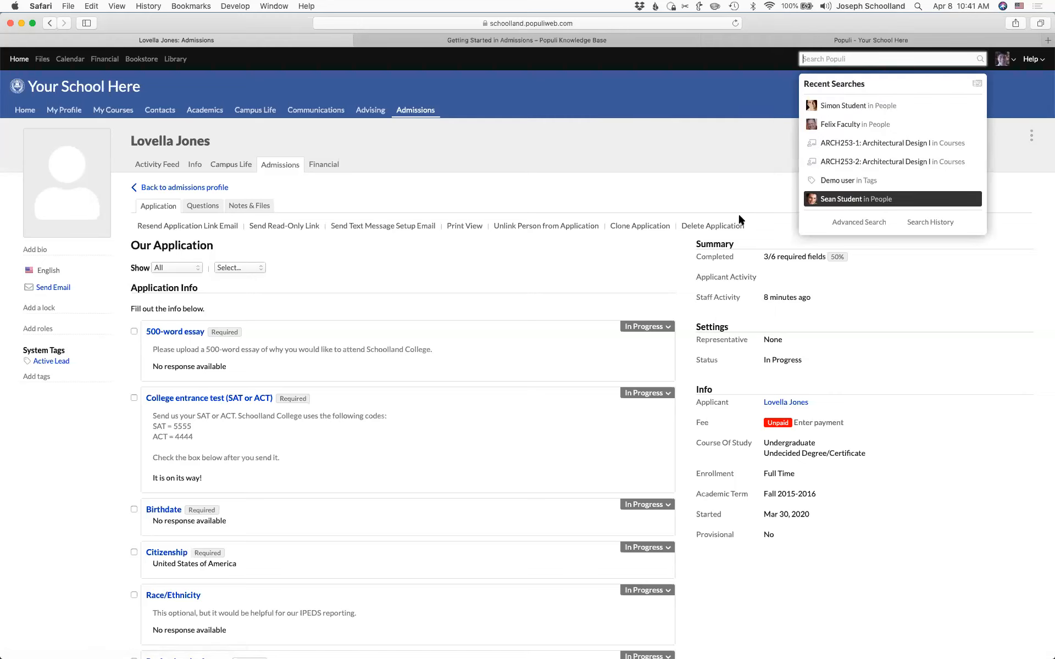
{"action": "left_click", "coordinate": [708, 361]}
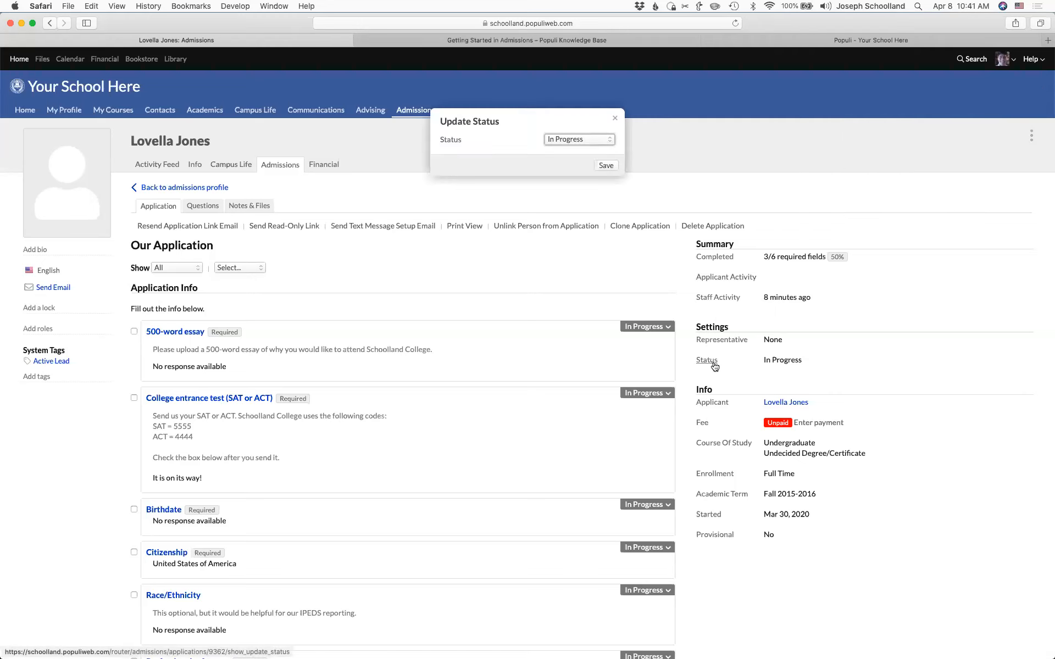
{"action": "left_click", "coordinate": [588, 141]}
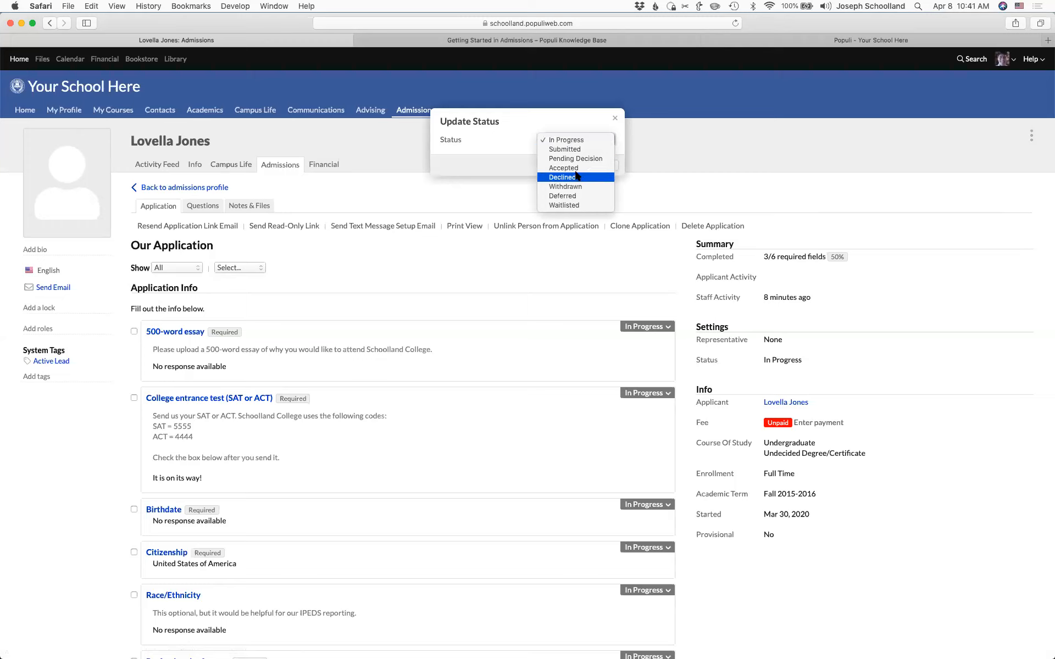
{"action": "left_click", "coordinate": [574, 176]}
{"action": "left_click", "coordinate": [567, 139]}
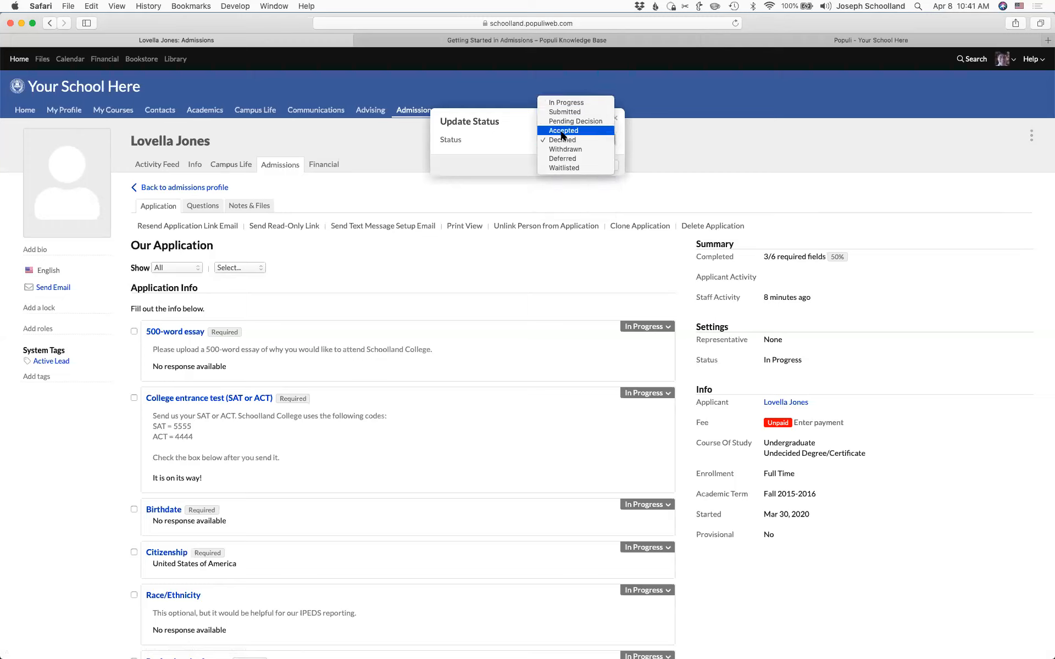
{"action": "left_click", "coordinate": [562, 131]}
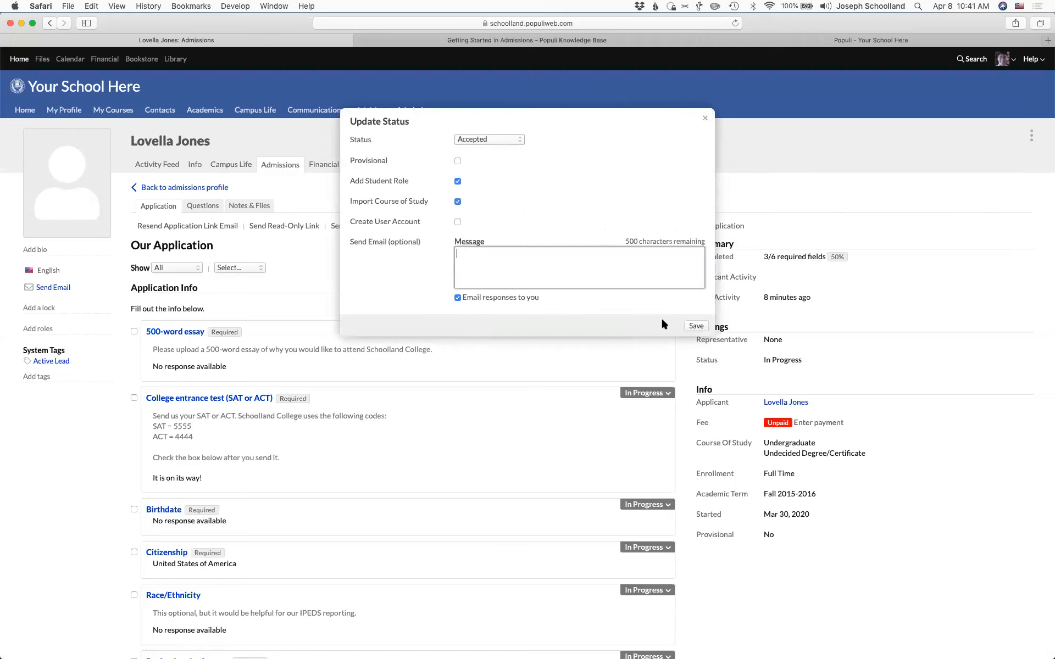
{"action": "left_click", "coordinate": [695, 327]}
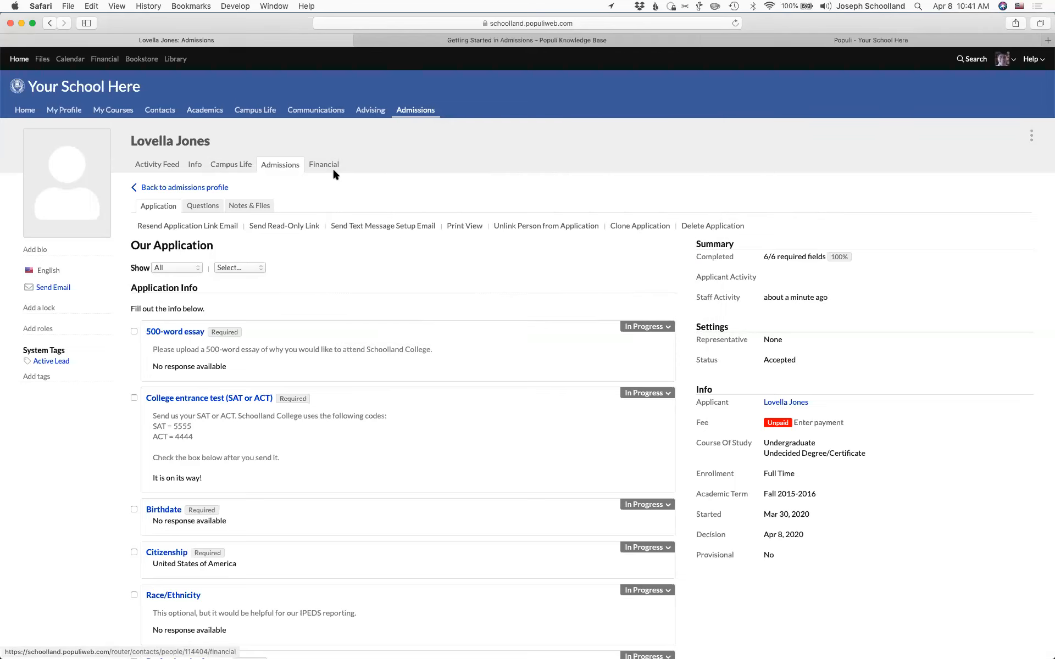
- Check the new student's record, then find the Student ID number template field in Academics Settings
{"action": "left_click", "coordinate": [221, 179]}
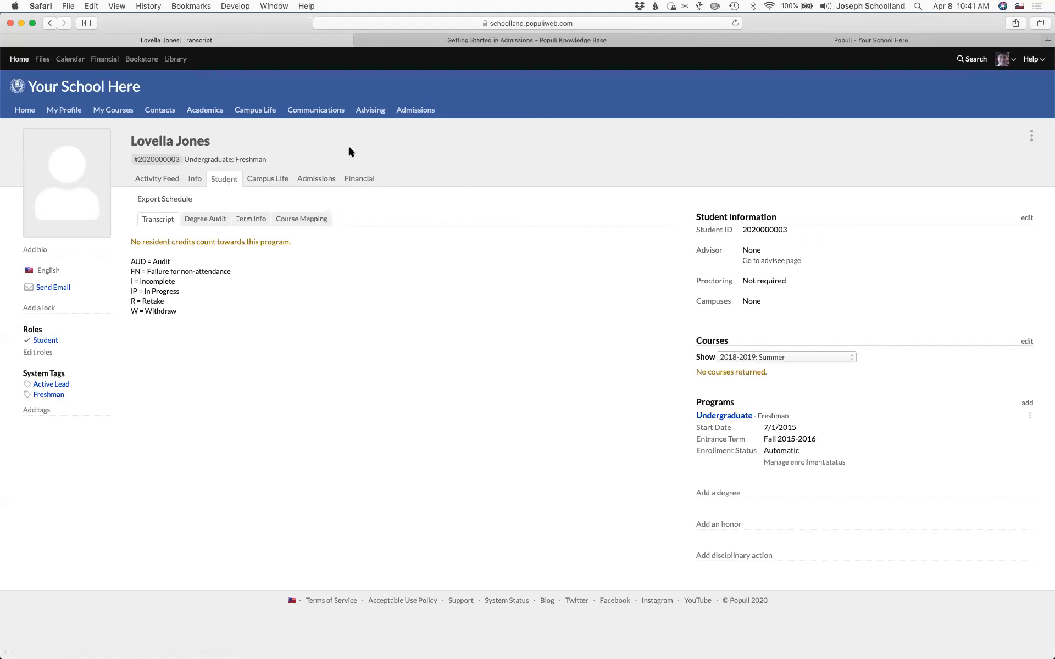
{"action": "left_click", "coordinate": [418, 112]}
{"action": "left_click", "coordinate": [205, 110]}
{"action": "left_click", "coordinate": [489, 136]}
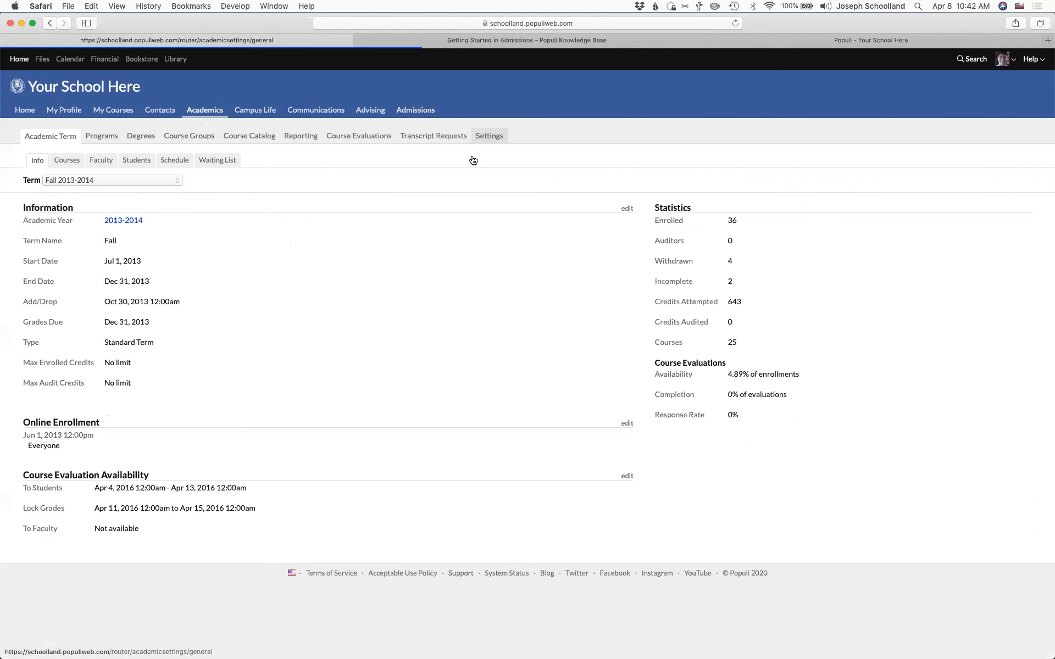
{"action": "scroll", "coordinate": [254, 444], "scroll_direction": "down", "scroll_amount": 10}
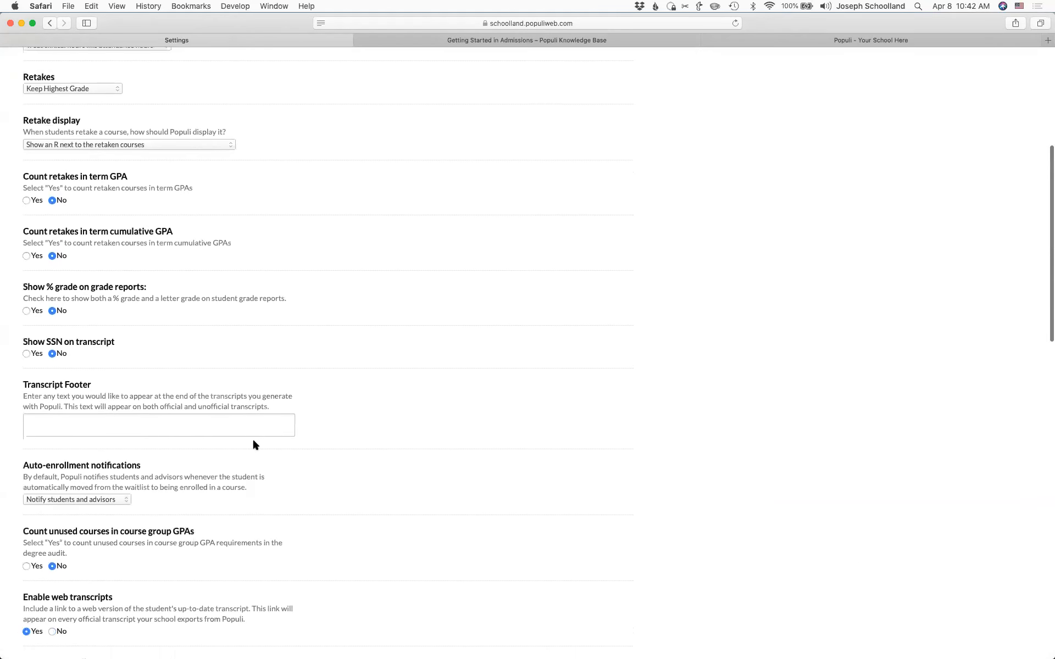
{"action": "scroll", "coordinate": [254, 441], "scroll_direction": "down", "scroll_amount": 6}
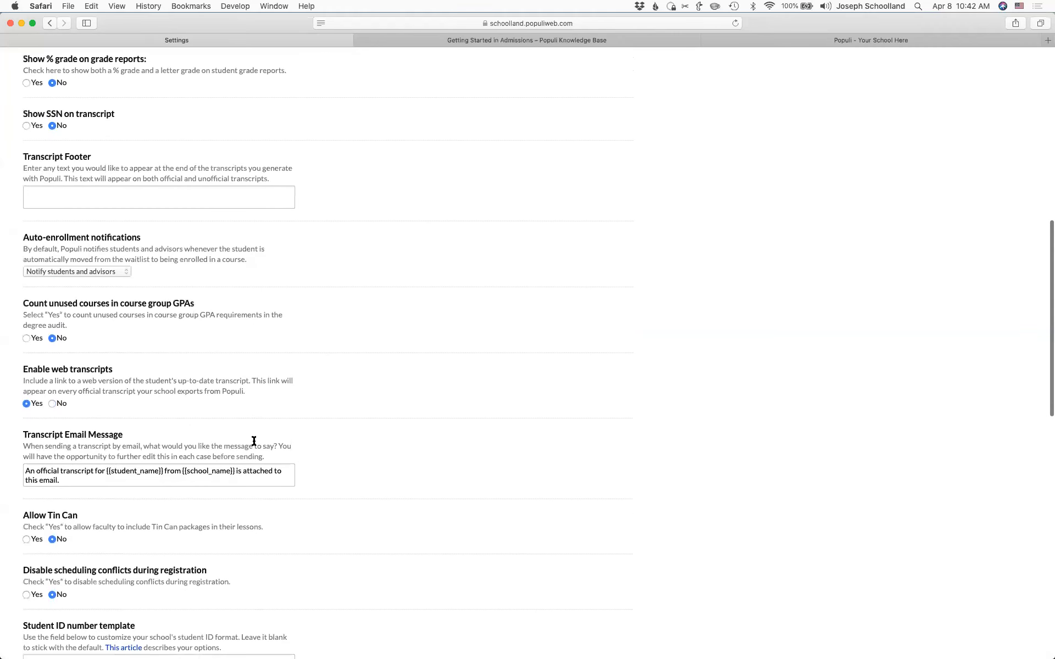
{"action": "scroll", "coordinate": [254, 444], "scroll_direction": "down", "scroll_amount": 3}
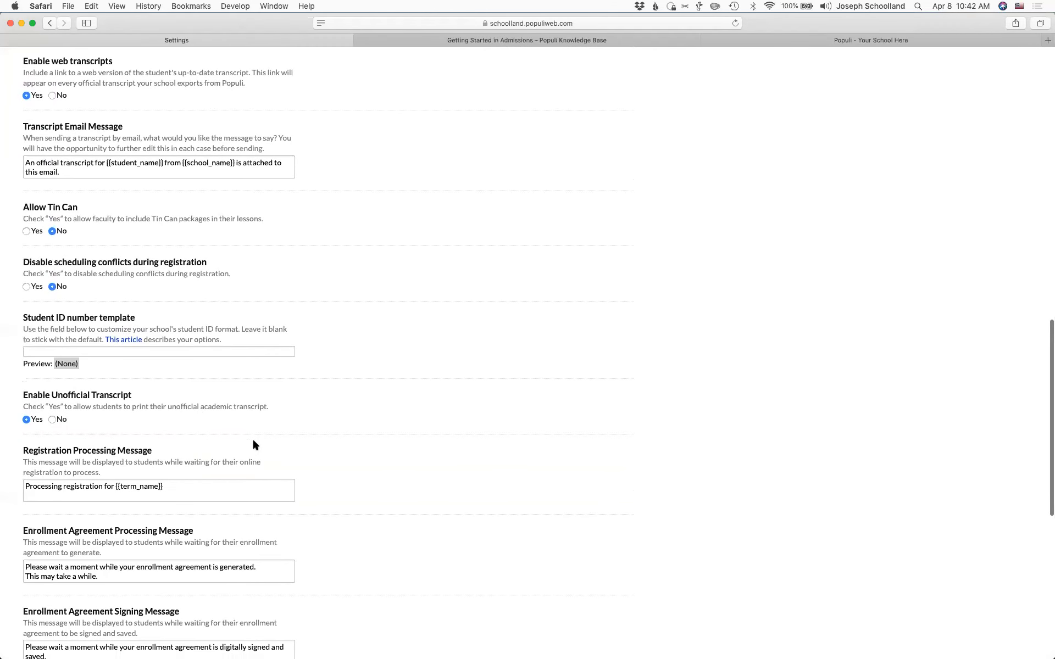
{"action": "left_click", "coordinate": [33, 315]}
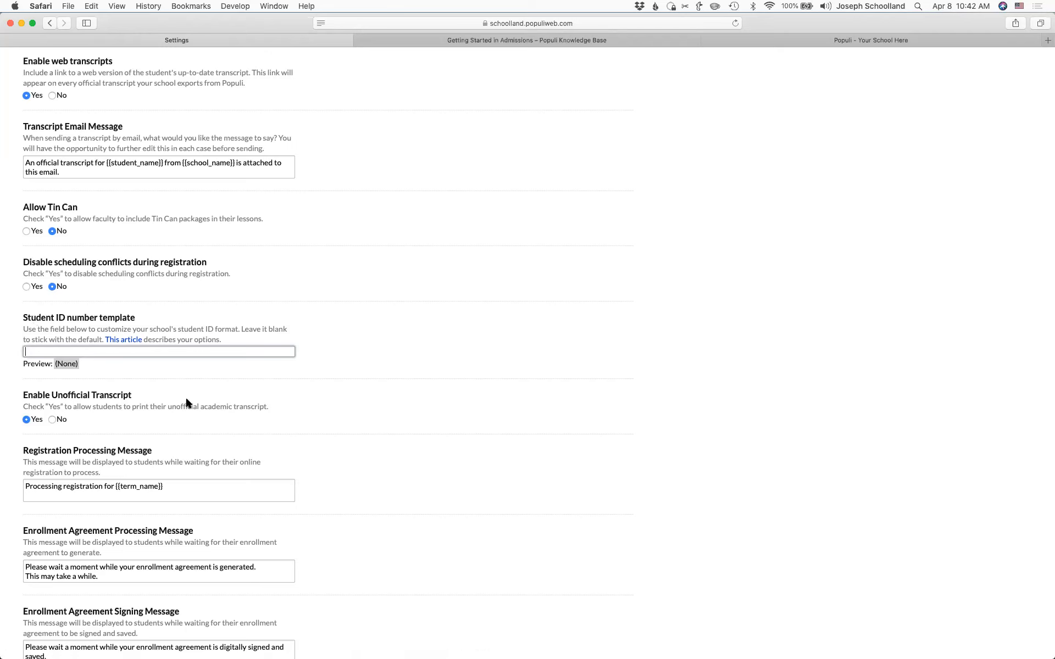
- Step back through previous pages, then reopen Academics Settings and review the settings list
{"action": "left_click", "coordinate": [49, 24]}
{"action": "left_click", "coordinate": [50, 22]}
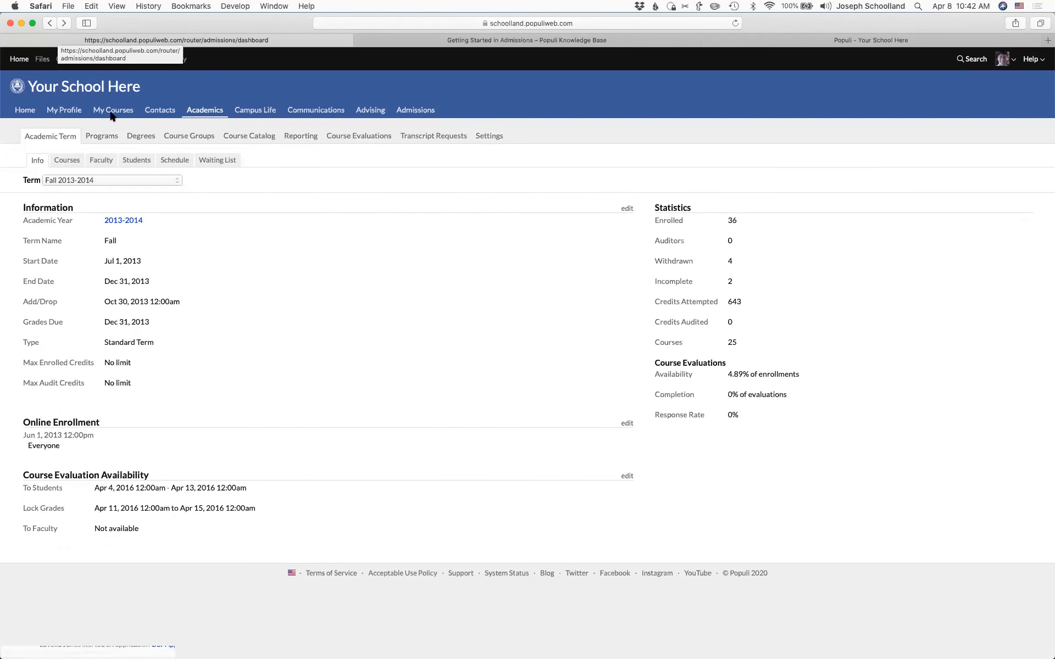
{"action": "left_click", "coordinate": [49, 22]}
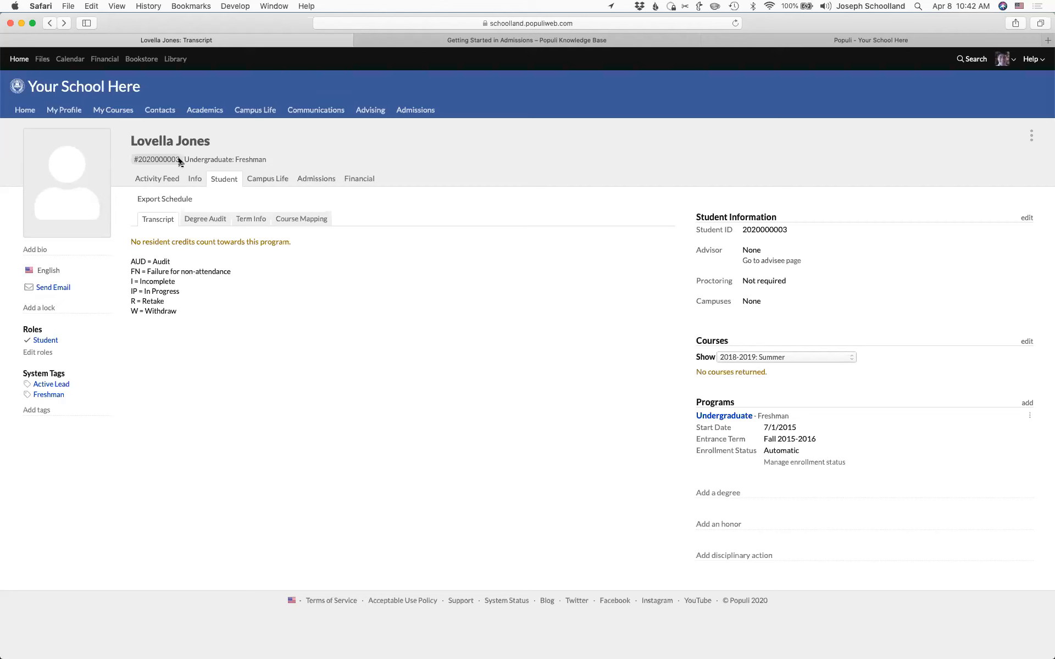
{"action": "left_click", "coordinate": [204, 110]}
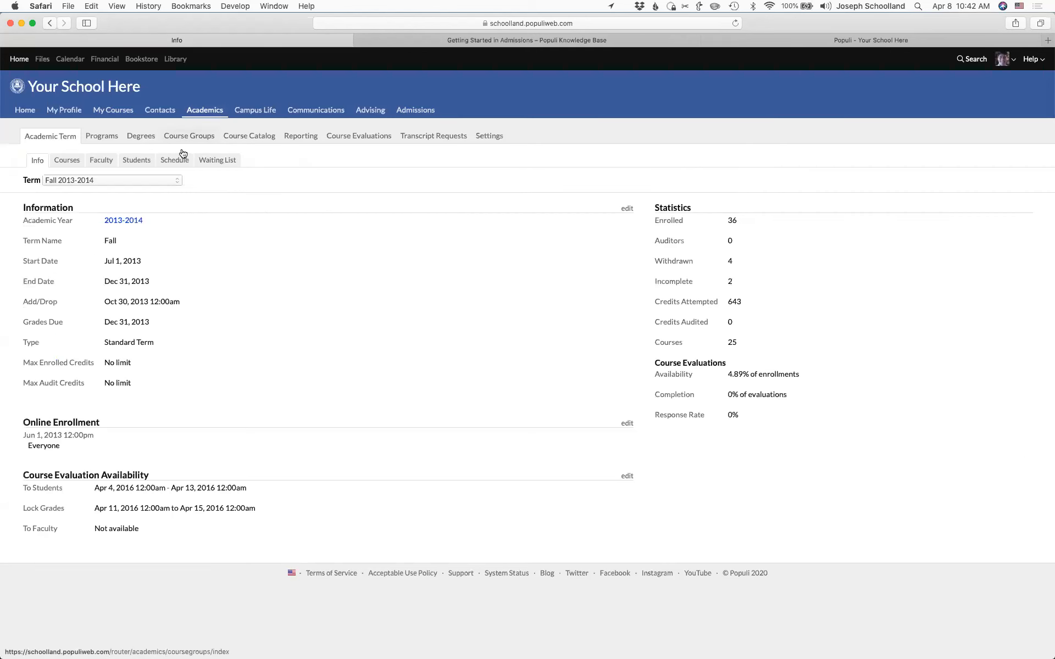
{"action": "left_click", "coordinate": [489, 136]}
{"action": "scroll", "coordinate": [104, 407], "scroll_direction": "down", "scroll_amount": 5}
{"action": "scroll", "coordinate": [105, 413], "scroll_direction": "down", "scroll_amount": 15}
{"action": "scroll", "coordinate": [105, 413], "scroll_direction": "up", "scroll_amount": 5}
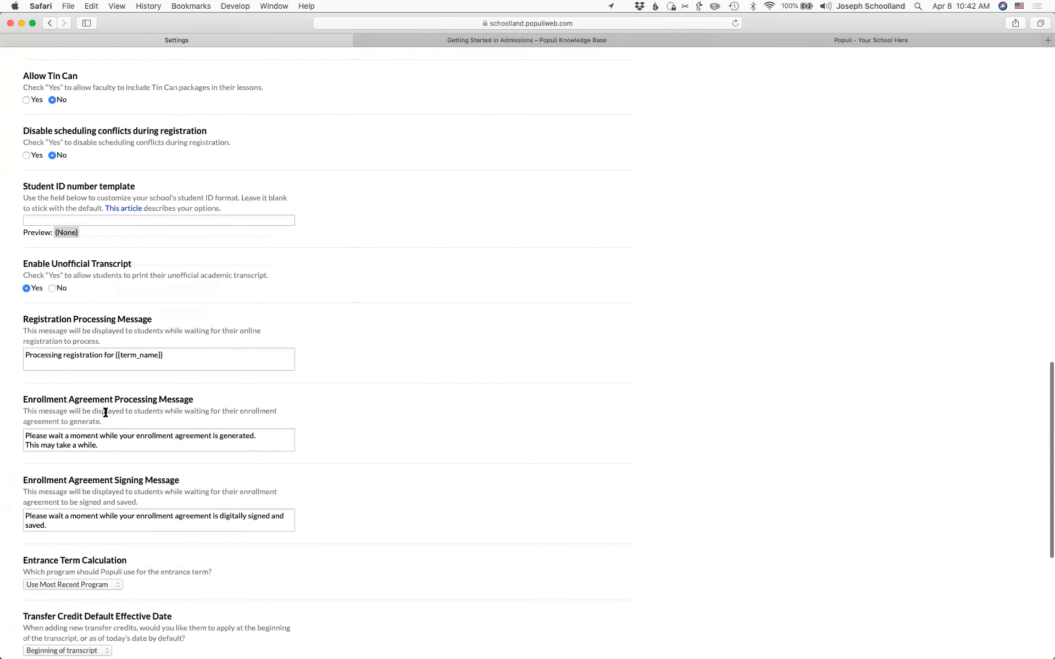
{"action": "scroll", "coordinate": [105, 413], "scroll_direction": "up", "scroll_amount": 3}
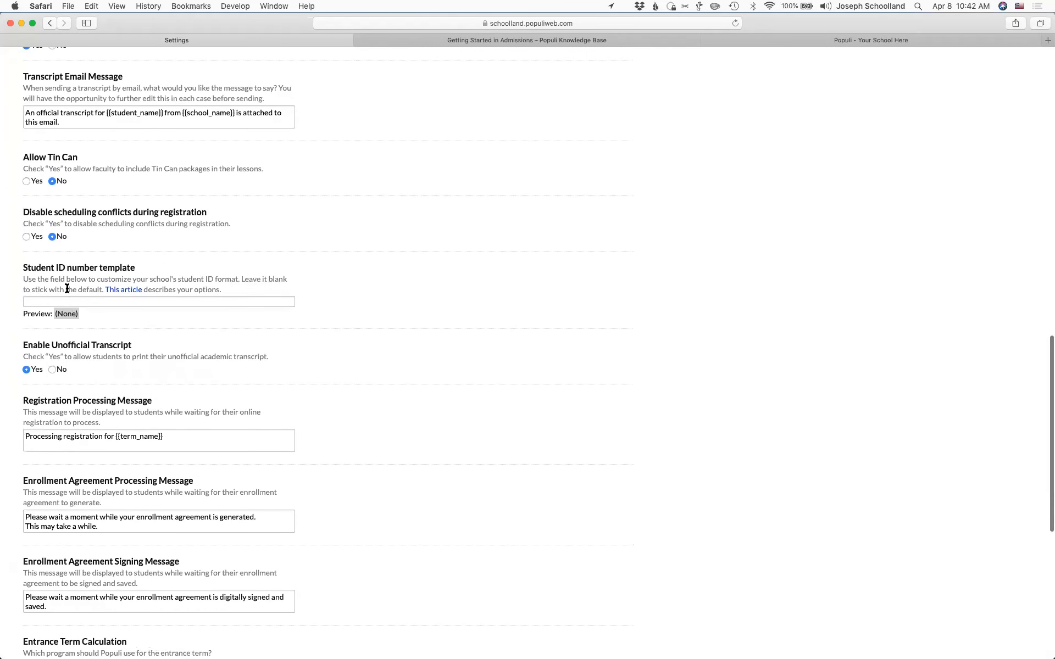
- Read 'Can I Customize Student ID Numbers?' on default formats and template steps, then return to its top
{"action": "left_click", "coordinate": [125, 291]}
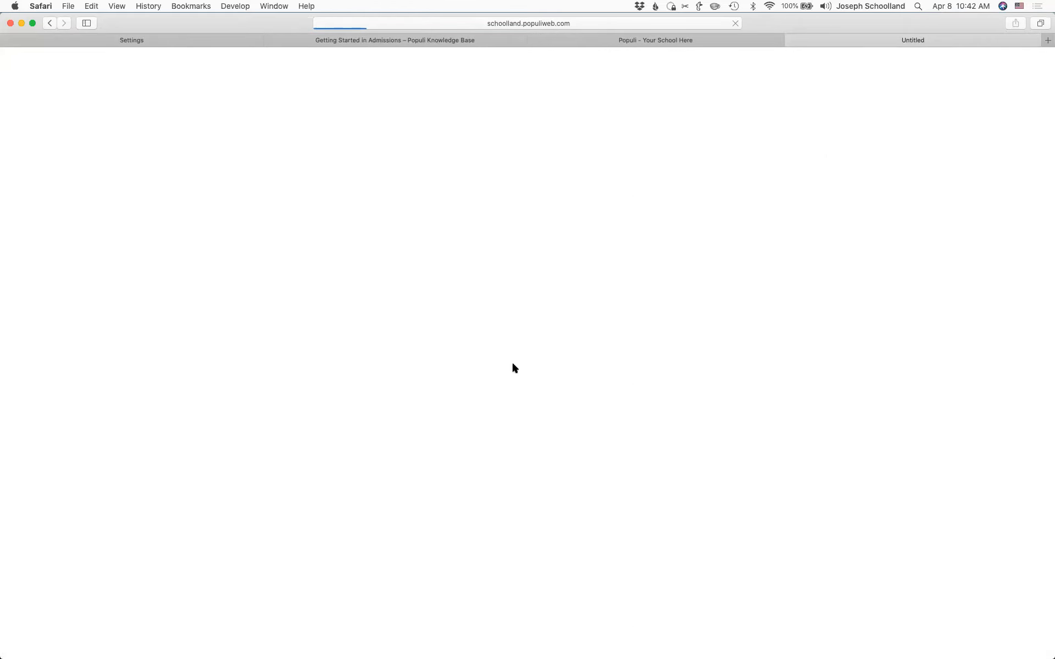
{"action": "scroll", "coordinate": [512, 363], "scroll_direction": "down", "scroll_amount": 3}
{"action": "scroll", "coordinate": [513, 367], "scroll_direction": "down", "scroll_amount": 5}
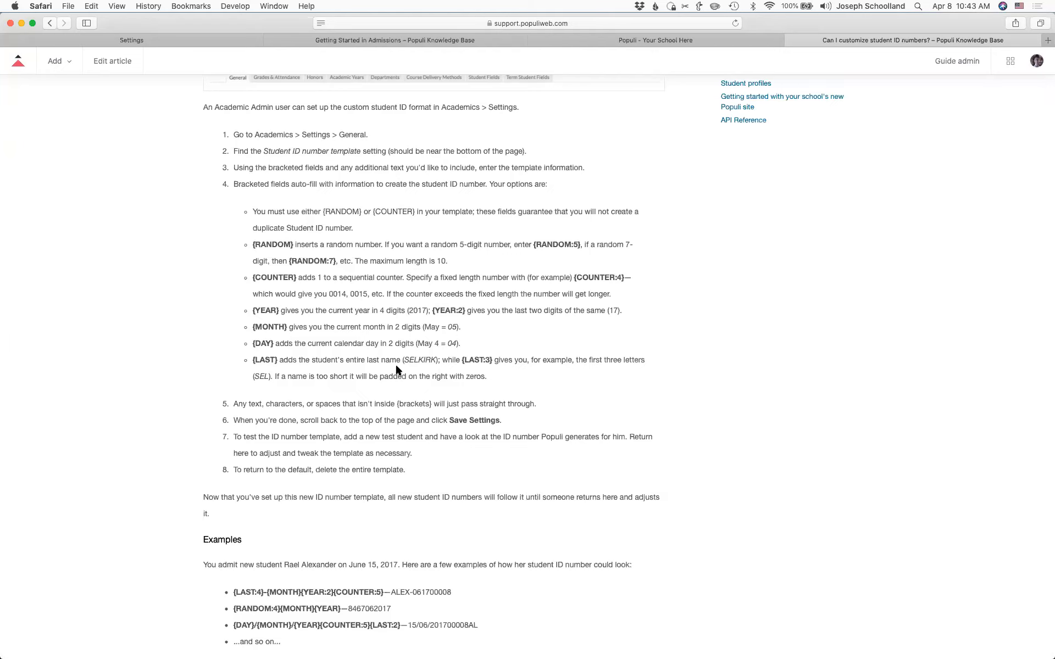
{"action": "scroll", "coordinate": [360, 356], "scroll_direction": "down", "scroll_amount": 5}
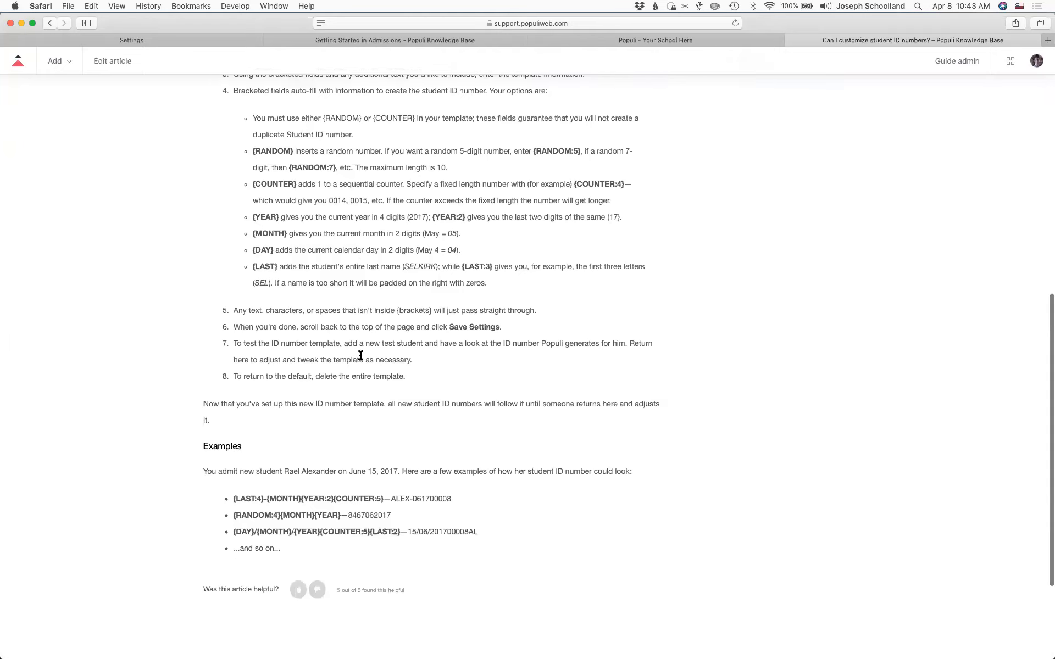
{"action": "scroll", "coordinate": [360, 355], "scroll_direction": "down", "scroll_amount": 2}
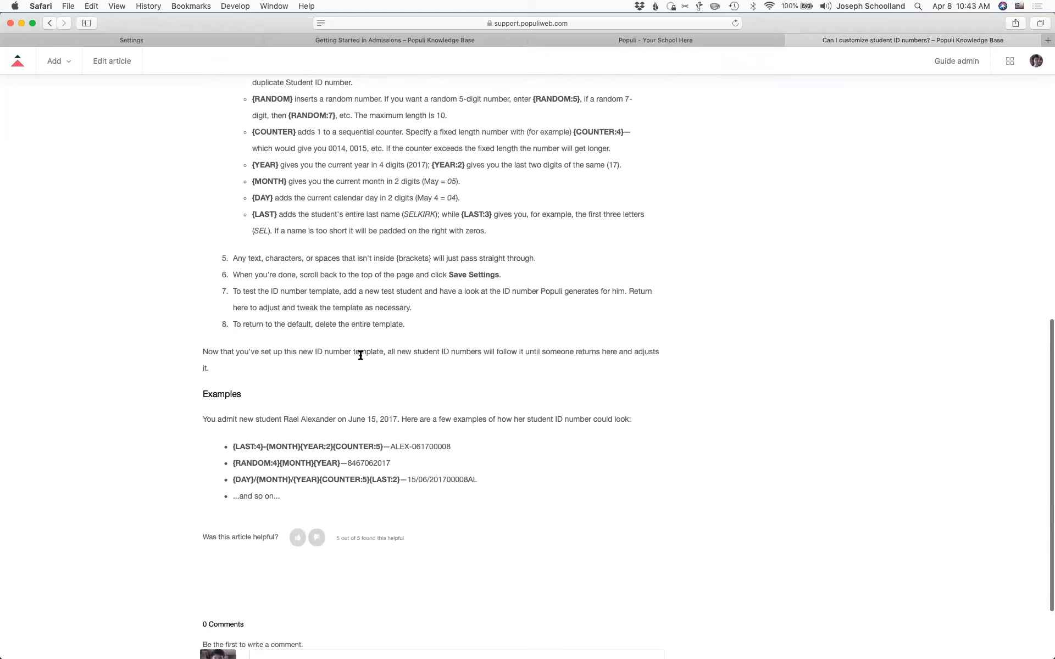
{"action": "scroll", "coordinate": [360, 359], "scroll_direction": "down", "scroll_amount": 3}
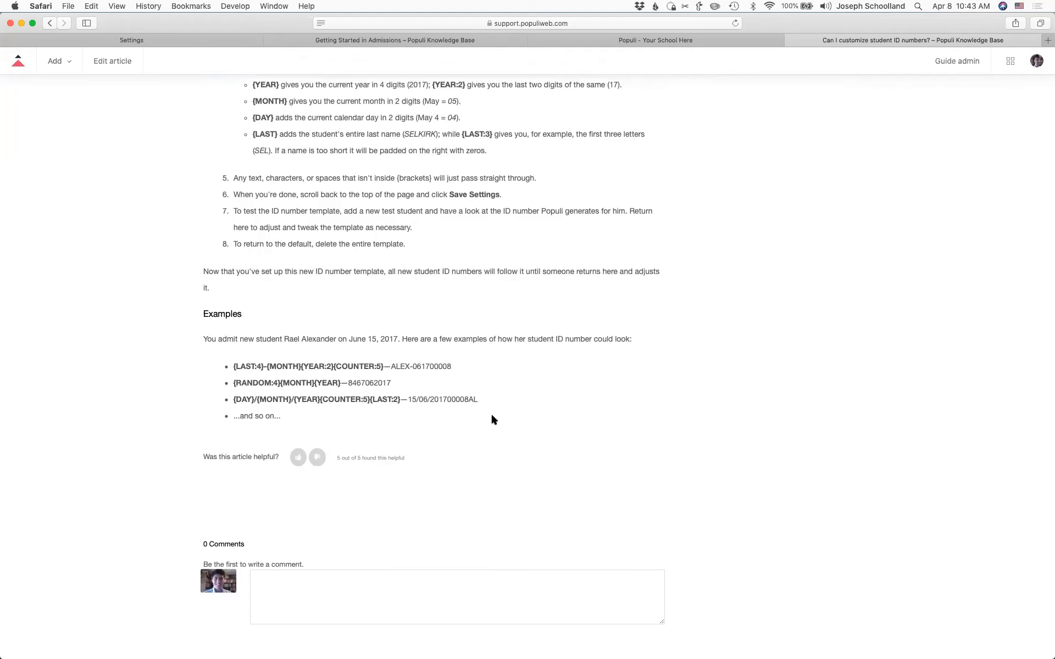
{"action": "key", "text": "super+Up"}
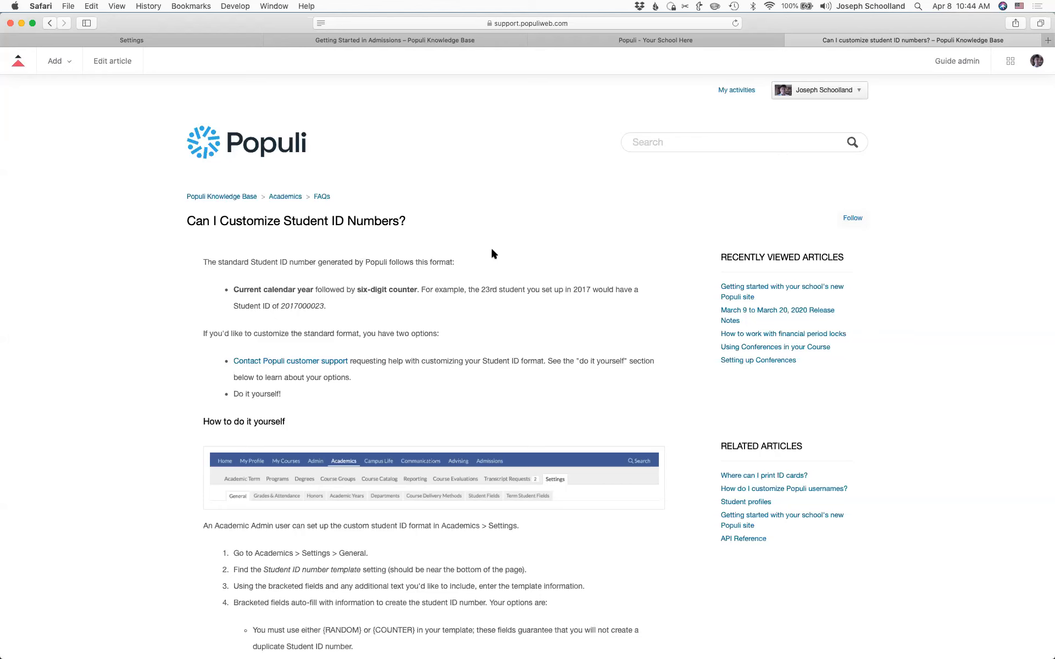
- Switch back to the Academics Settings tab and scroll to the top of General settings
{"action": "left_click", "coordinate": [136, 40]}
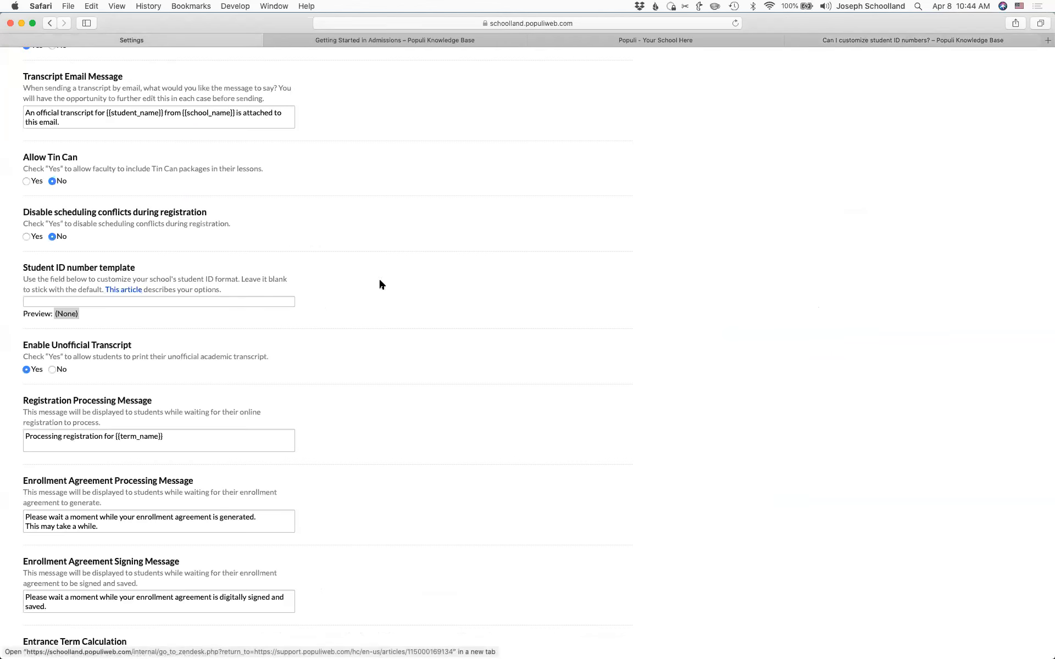
{"action": "scroll", "coordinate": [394, 285], "scroll_direction": "up", "scroll_amount": 15}
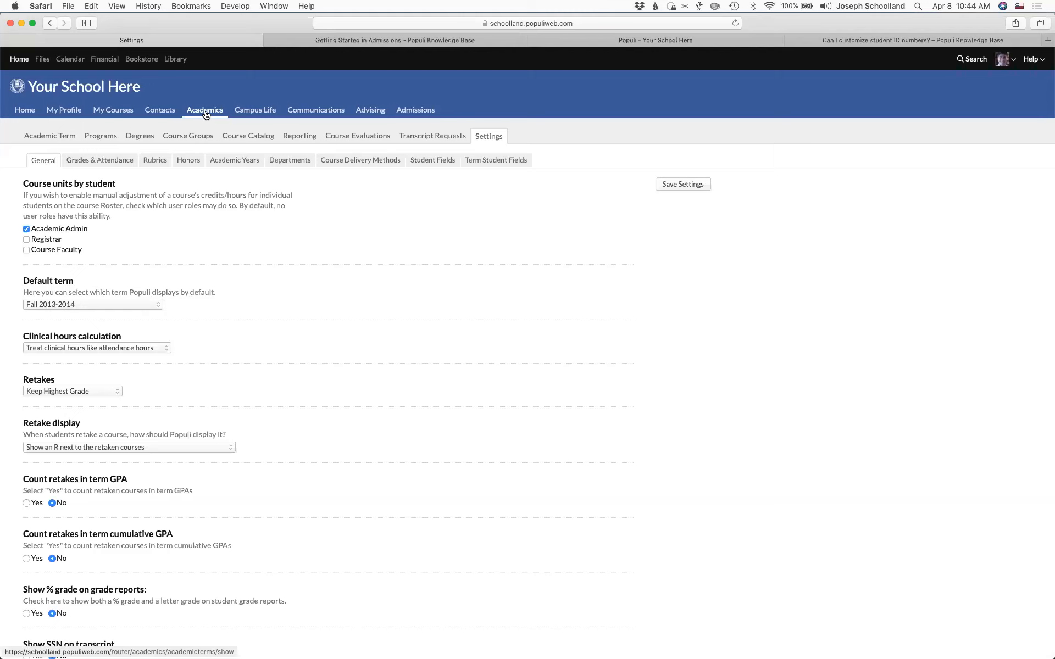
- Go through Programs and Degrees to the Bachelor of Science page with its two specializations
{"action": "left_click", "coordinate": [107, 139]}
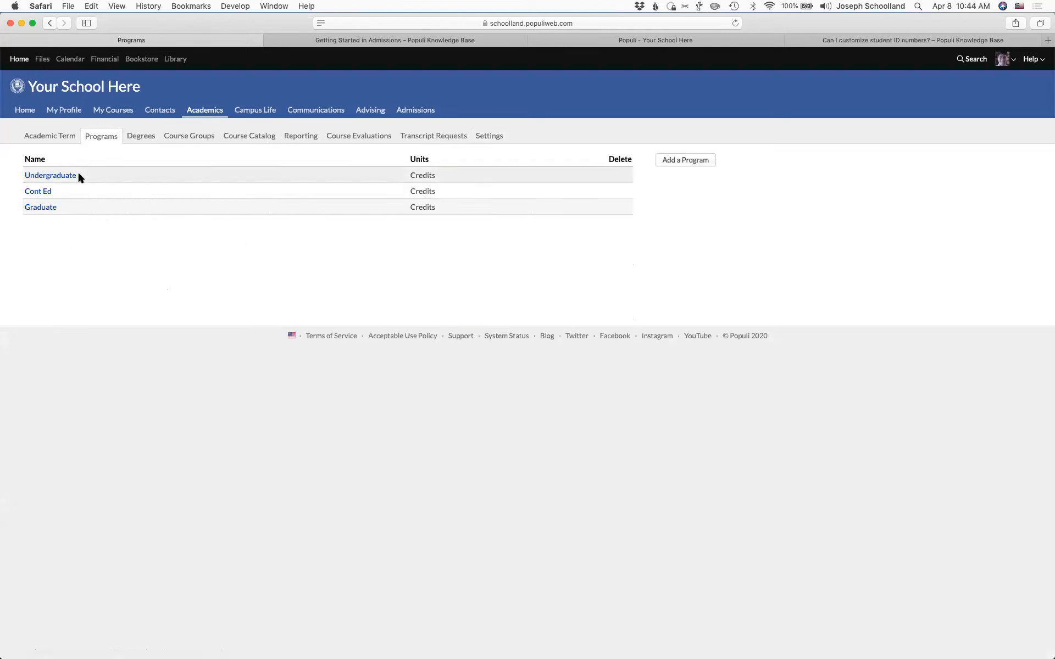
{"action": "left_click", "coordinate": [140, 136]}
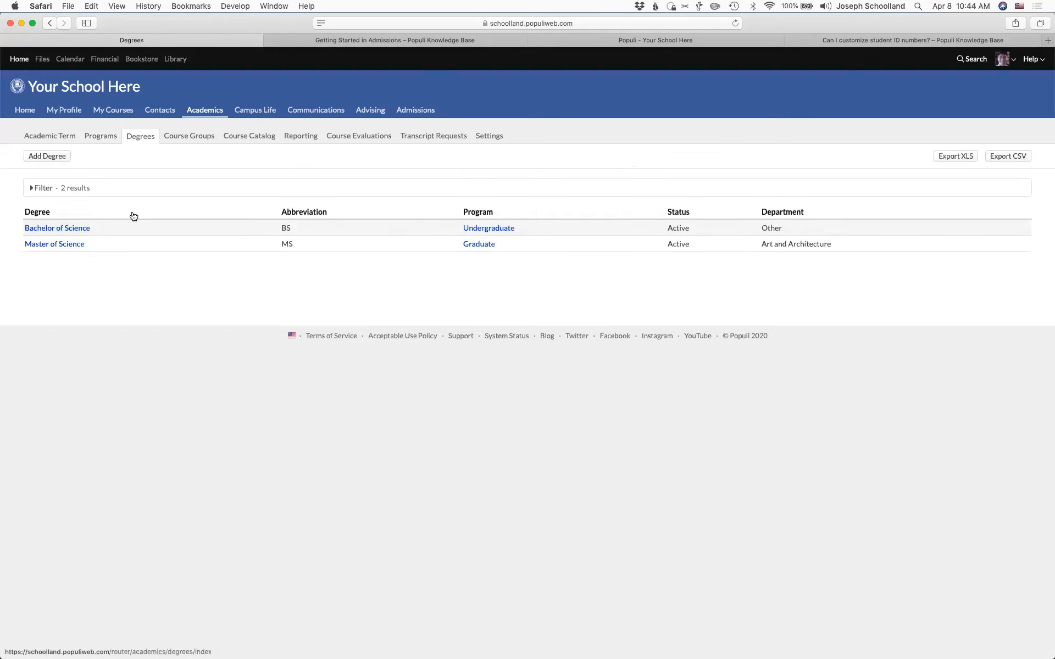
{"action": "left_click", "coordinate": [80, 228]}
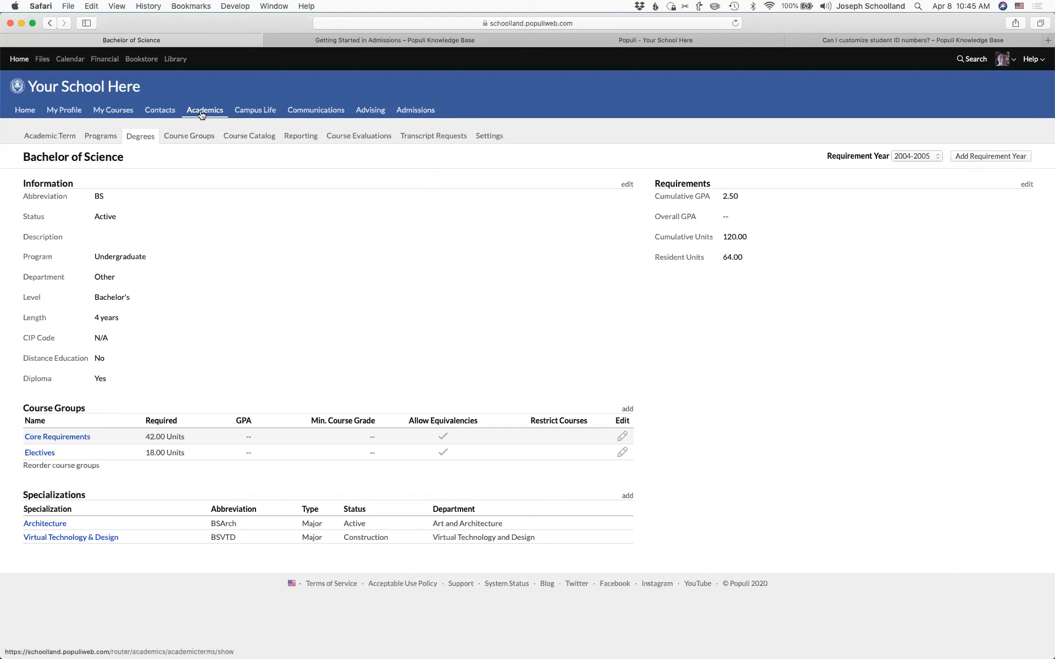
- Open the applicant's application from Admissions Applications and go to her lead profile
{"action": "left_click", "coordinate": [415, 112]}
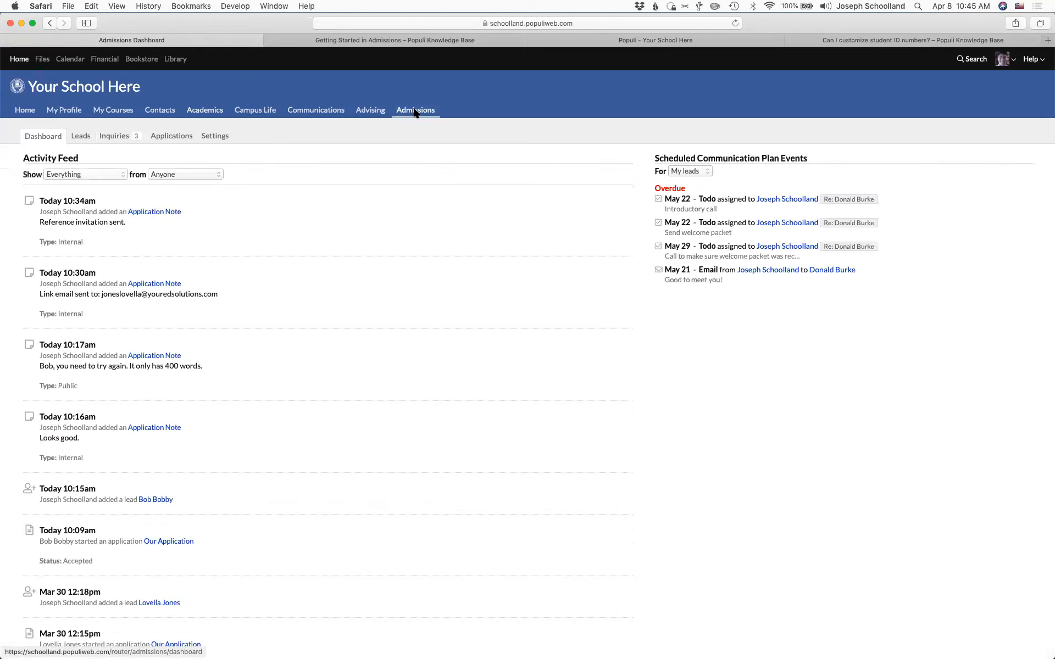
{"action": "left_click", "coordinate": [172, 137]}
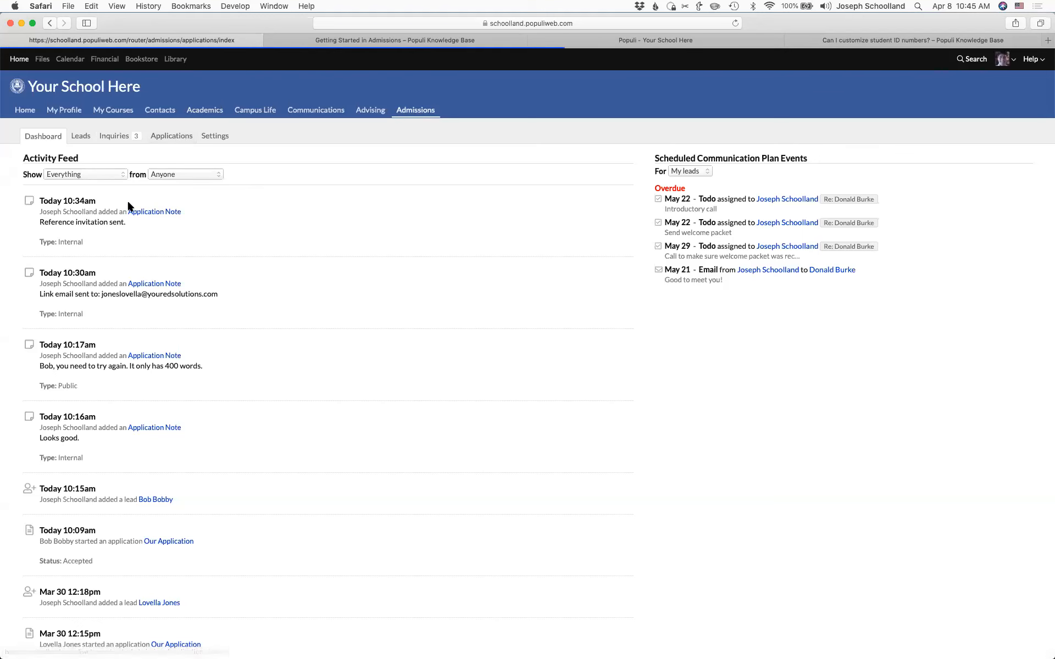
{"action": "left_click", "coordinate": [65, 316]}
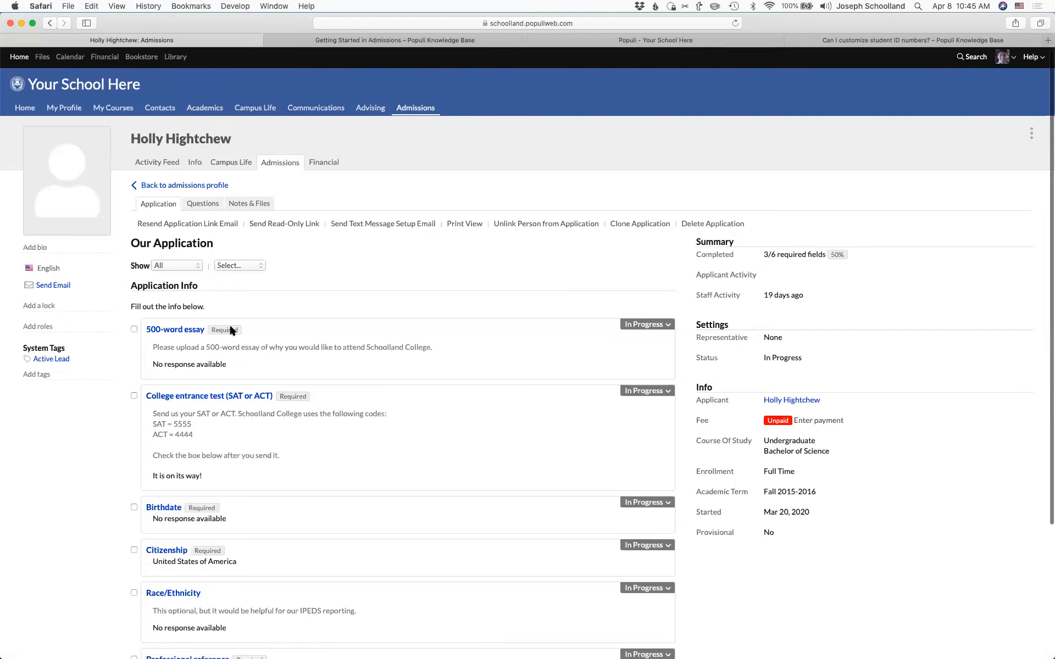
{"action": "scroll", "coordinate": [229, 324], "scroll_direction": "down", "scroll_amount": 1}
{"action": "left_click", "coordinate": [170, 172]}
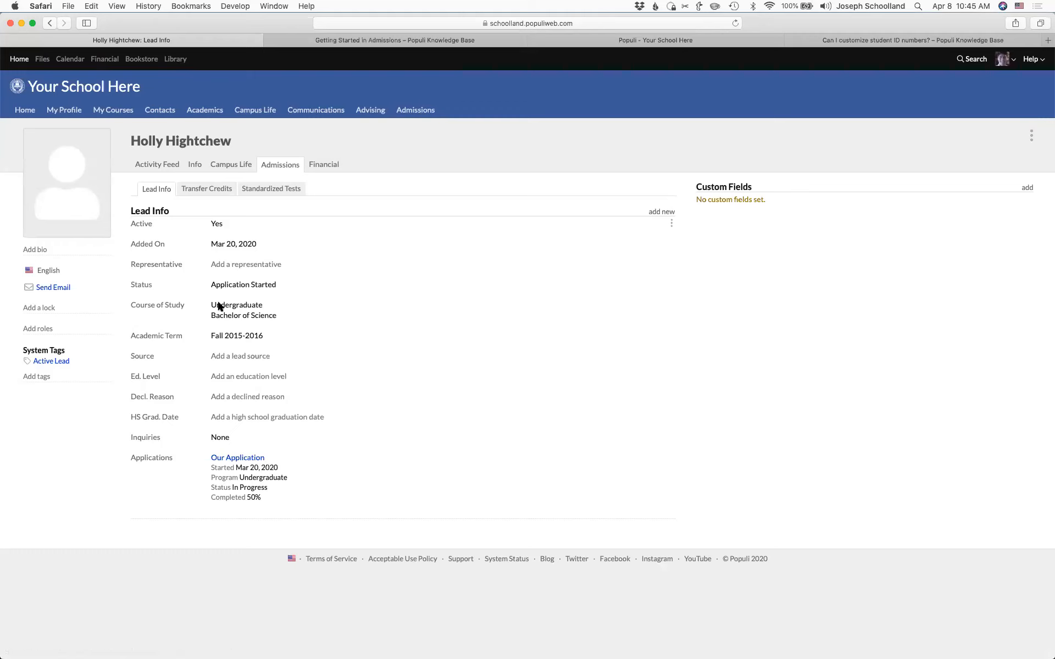
- Save Architecture as the course-of-study specialization, then open the Knowledge Base home page
{"action": "left_click", "coordinate": [164, 305]}
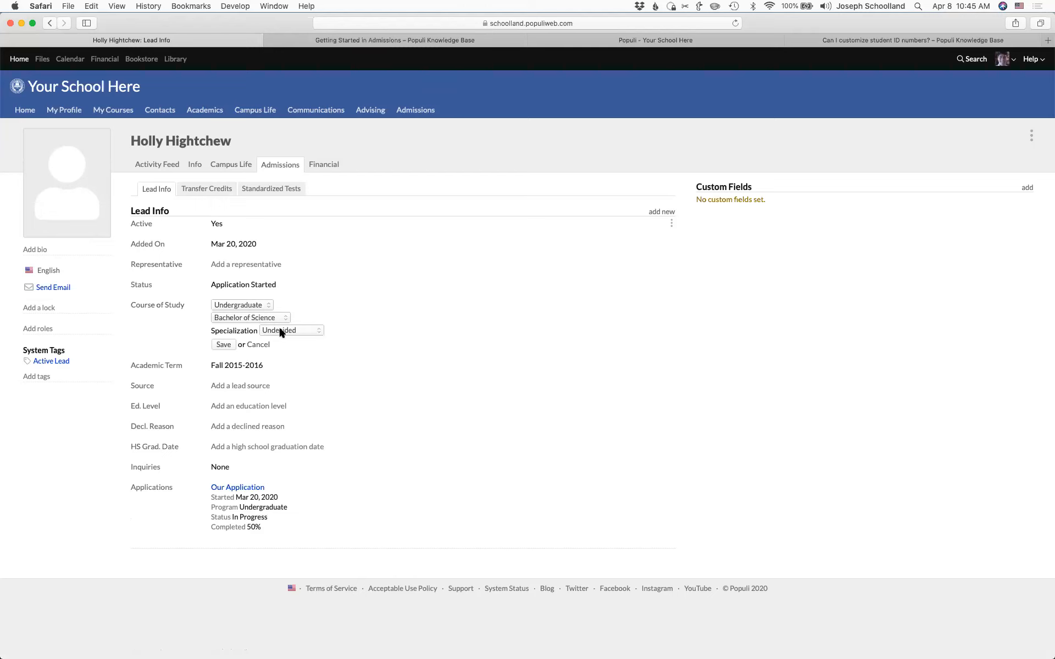
{"action": "left_click", "coordinate": [291, 330]}
{"action": "left_click", "coordinate": [283, 346]}
{"action": "left_click", "coordinate": [233, 345]}
{"action": "left_click", "coordinate": [176, 309]}
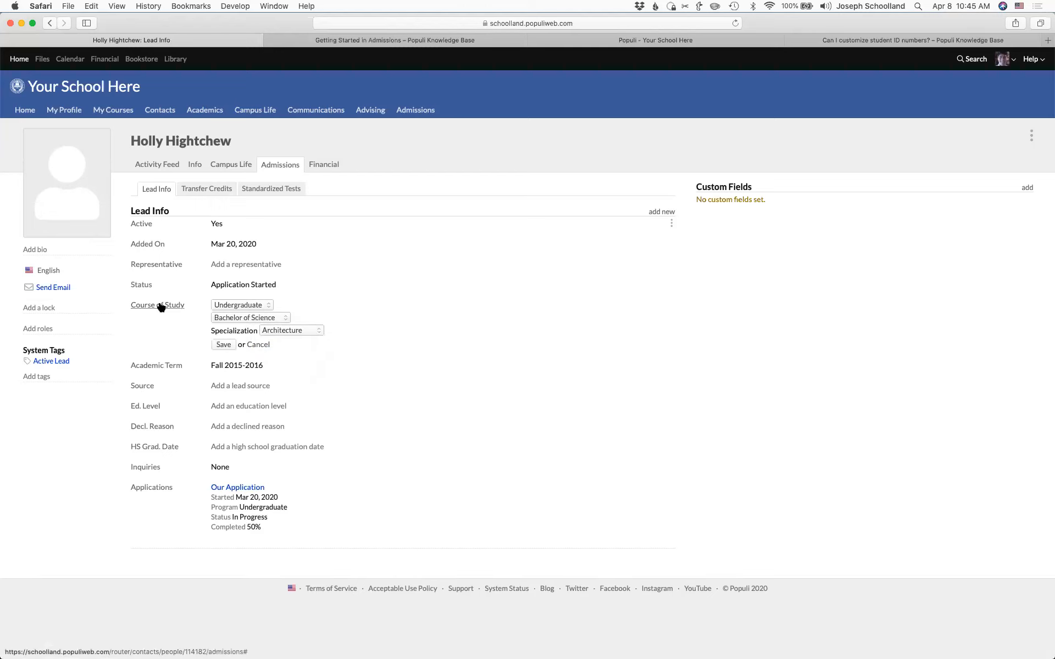
{"action": "left_click", "coordinate": [302, 330]}
{"action": "left_click", "coordinate": [369, 333]}
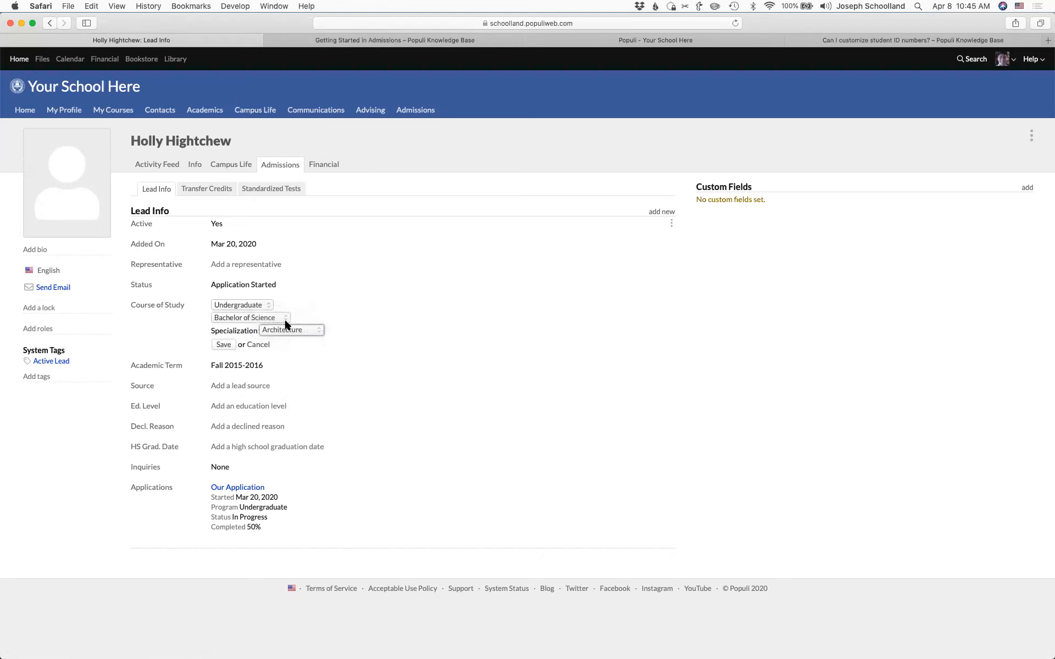
{"action": "left_click", "coordinate": [256, 345]}
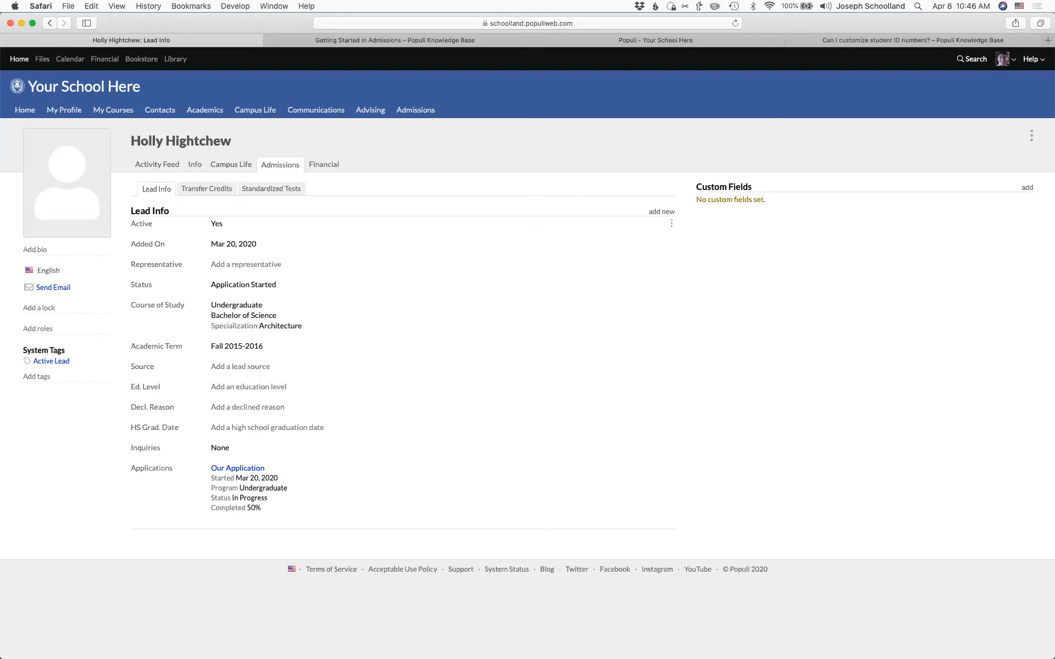
{"action": "left_click", "coordinate": [404, 40]}
{"action": "left_click", "coordinate": [213, 196]}
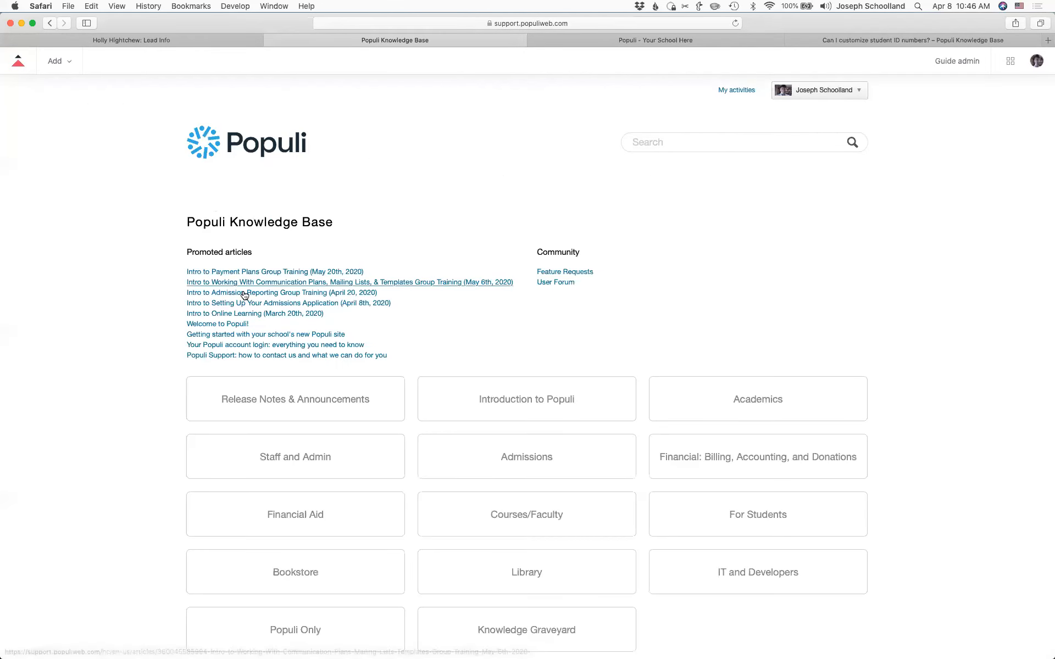